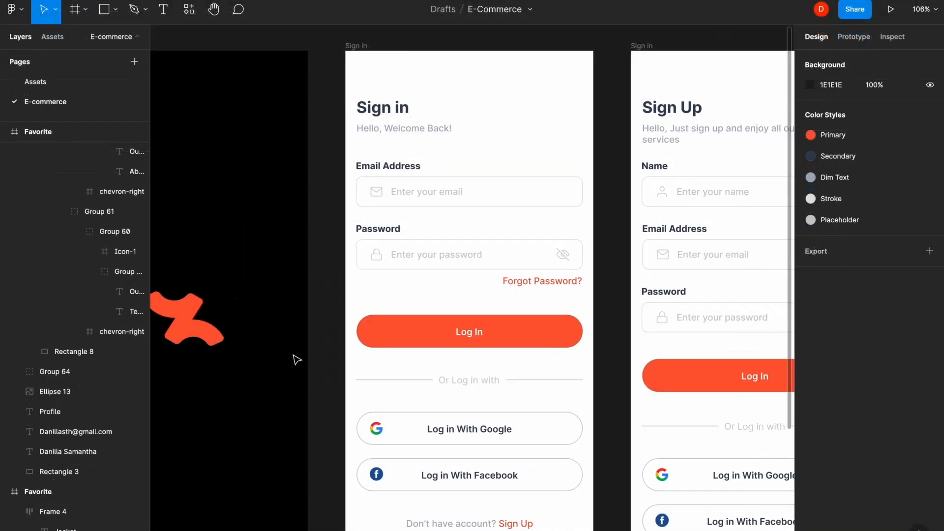
- Scroll across the E-Commerce file to preview its finished screens
scroll(296, 359, "right", 5)
scroll(296, 360, "right", 10)
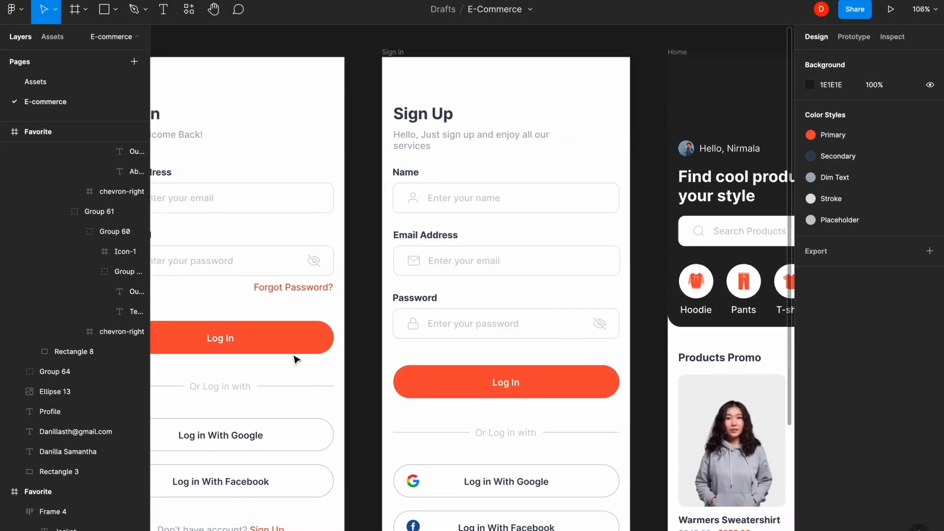
scroll(297, 359, "right", 10)
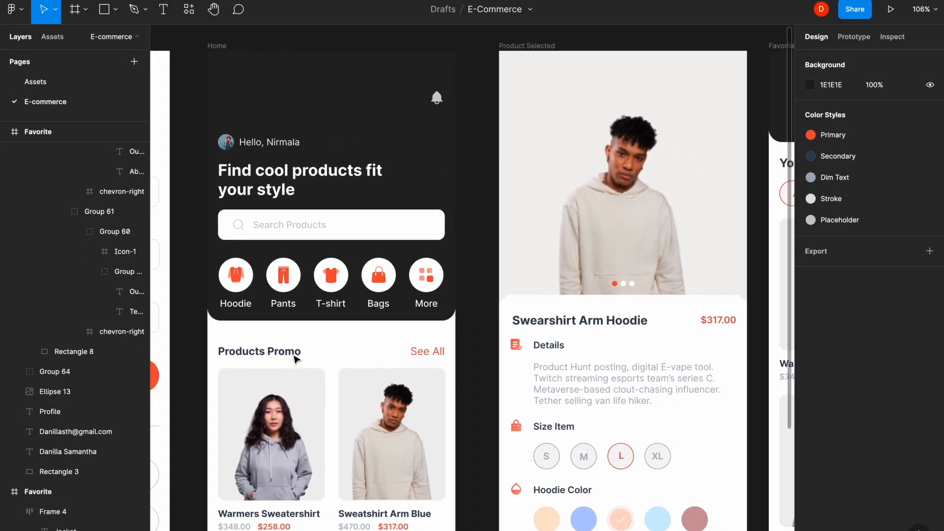
scroll(296, 359, "right", 12)
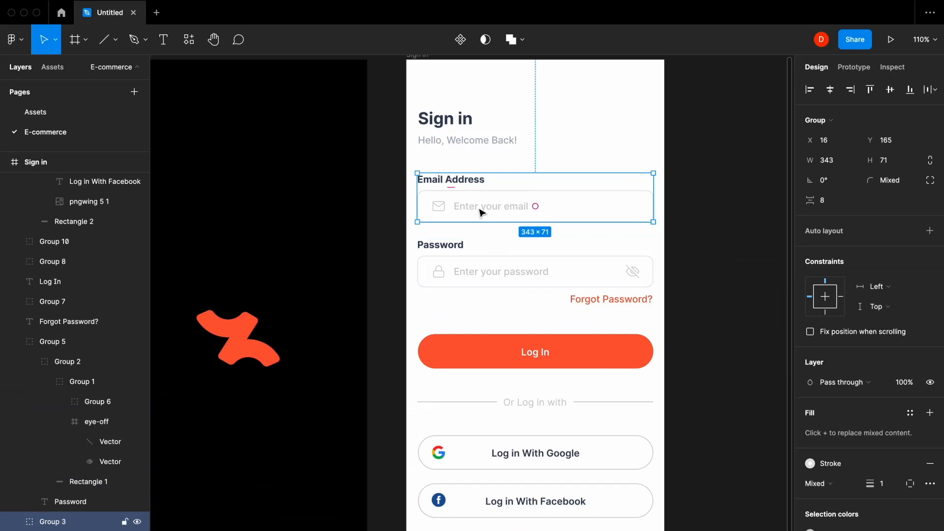
- Group the Email and Password field groups together
left_click(489, 261, "shift")
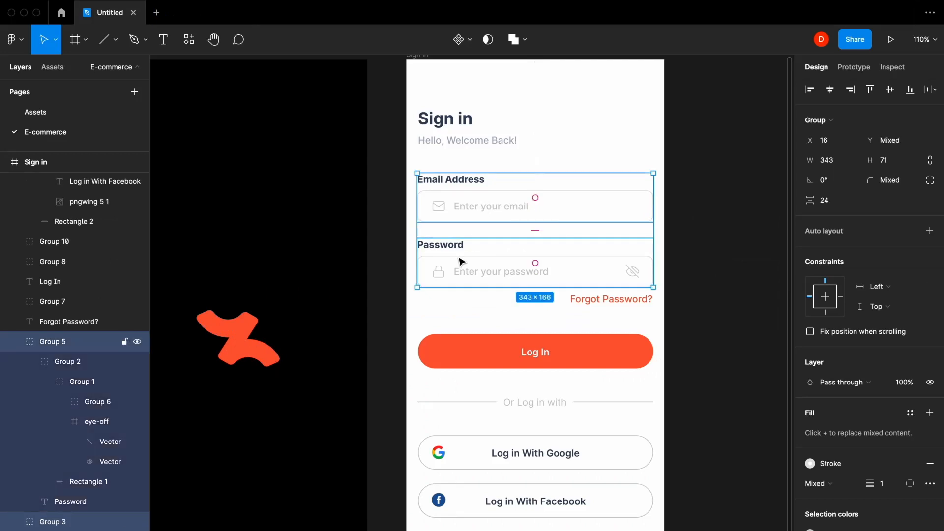
left_click(568, 297, "shift")
key("ctrl+g")
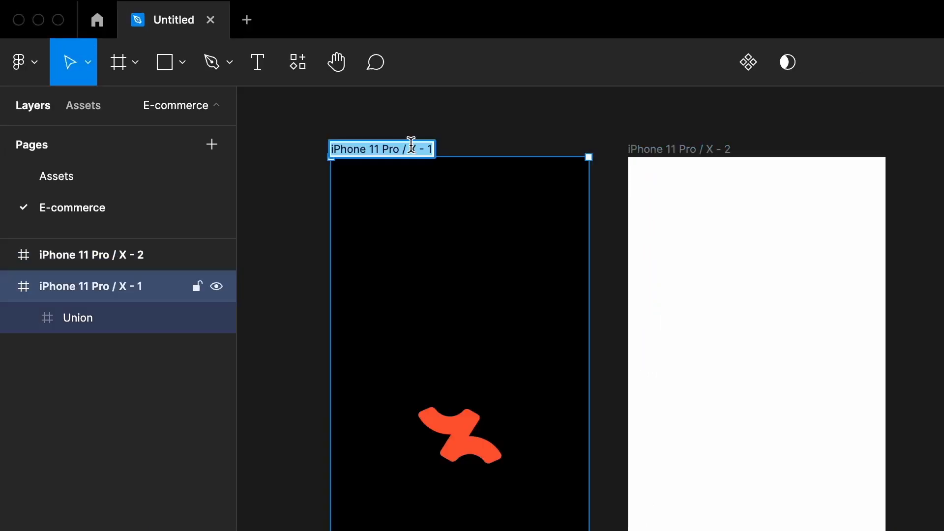
- Rename the first two frames to 'Splash' and 'Sign in'
double_click(226, 93)
type("Splash")
key("Return")
left_click(681, 143)
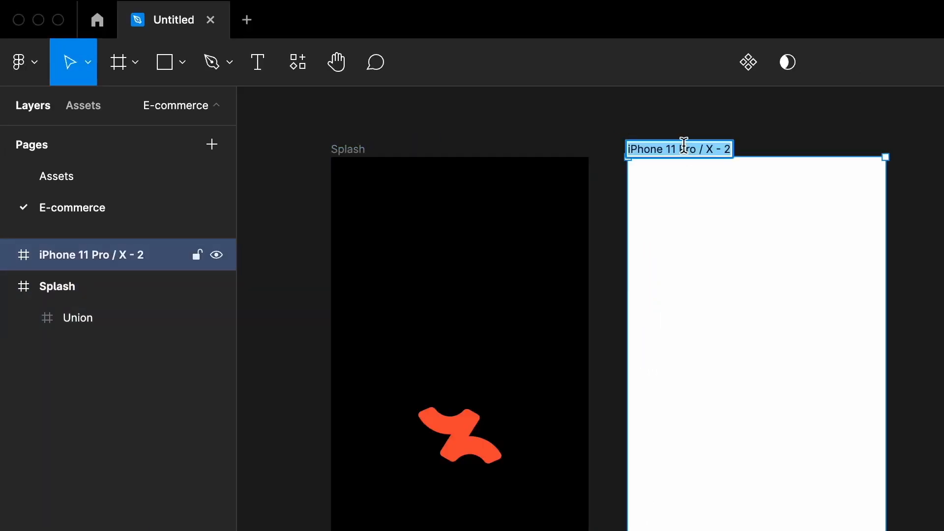
double_click(680, 147)
type("Sign in")
key("Return")
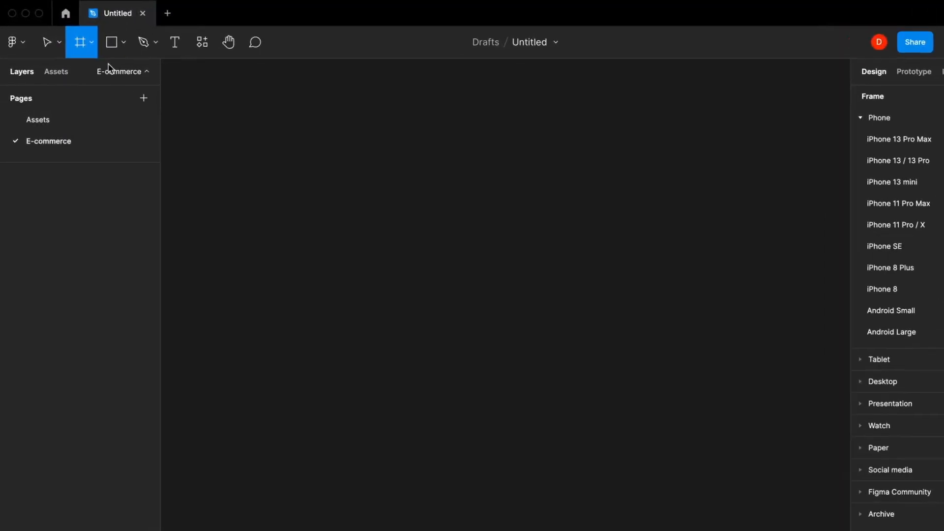
- Create an iPhone 11 Pro / X sized frame from the frame presets
left_click(90, 47)
left_click(100, 74)
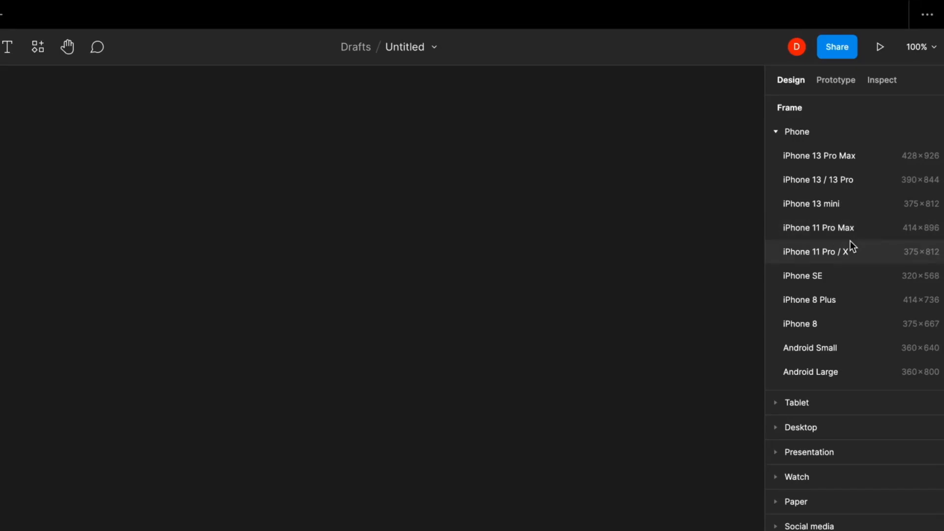
left_click(849, 240)
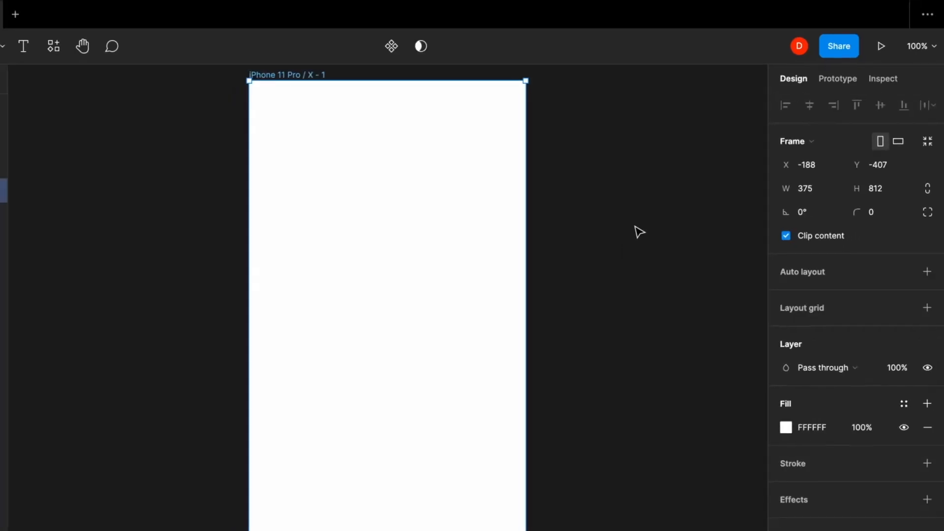
left_click(634, 234)
left_click(501, 172)
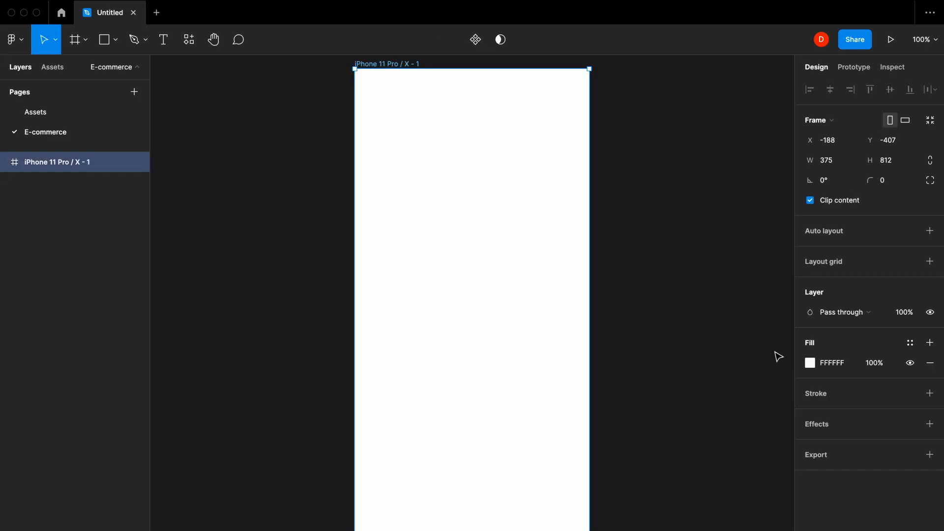
- Set the new frame's fill to black 000000
left_click(814, 365)
left_click(742, 348)
left_click_drag(742, 348, 644, 432)
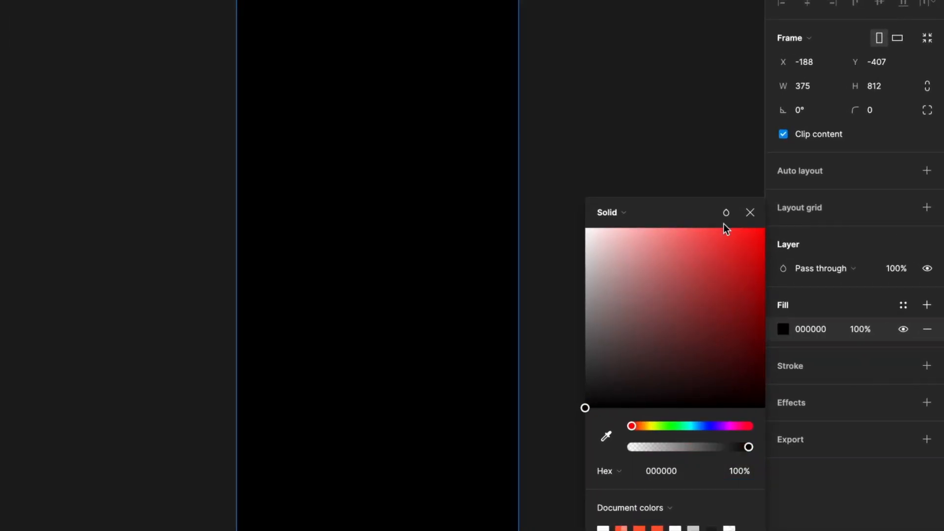
left_click(750, 212)
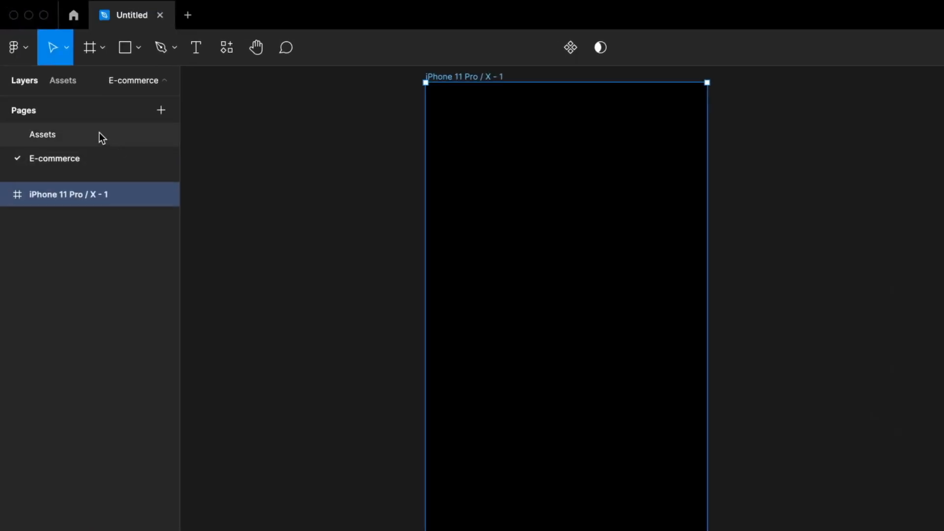
- Copy the Union logo from the Assets page and centre it in the black frame
left_click(99, 134)
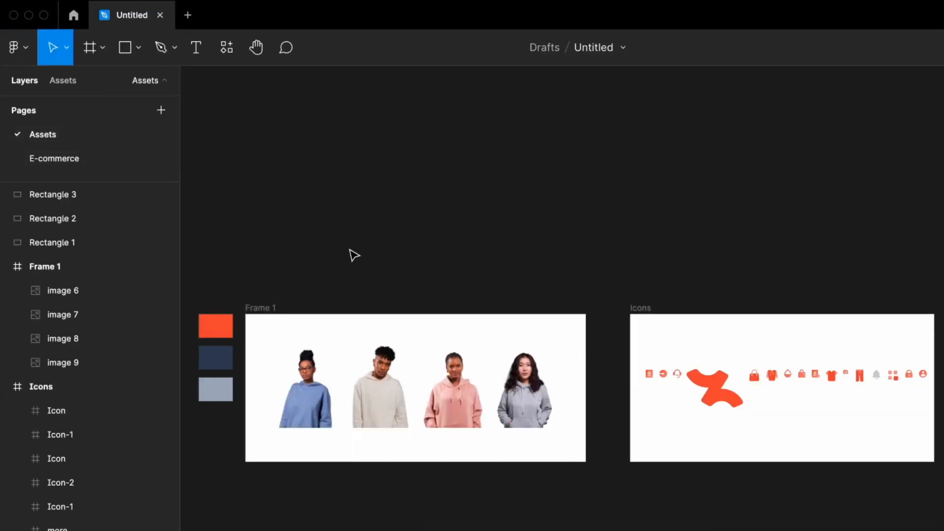
left_click(716, 378)
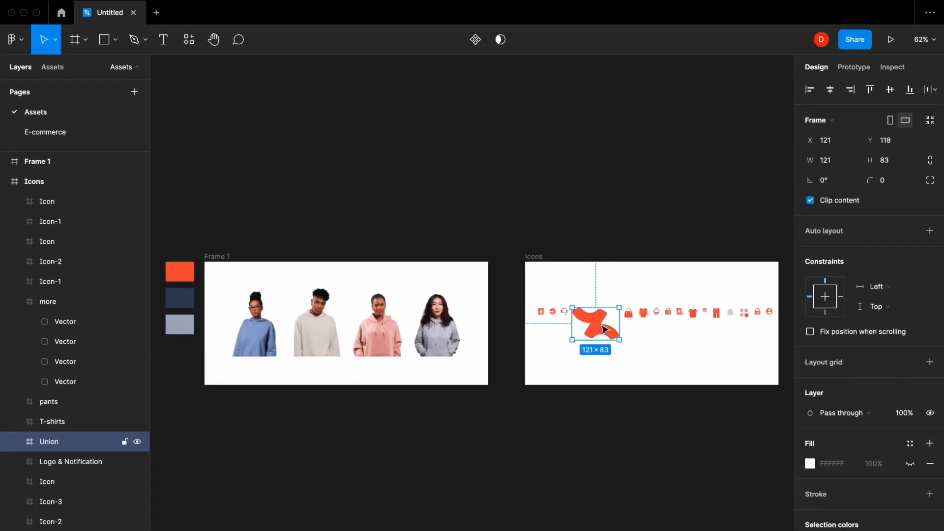
left_click(74, 135)
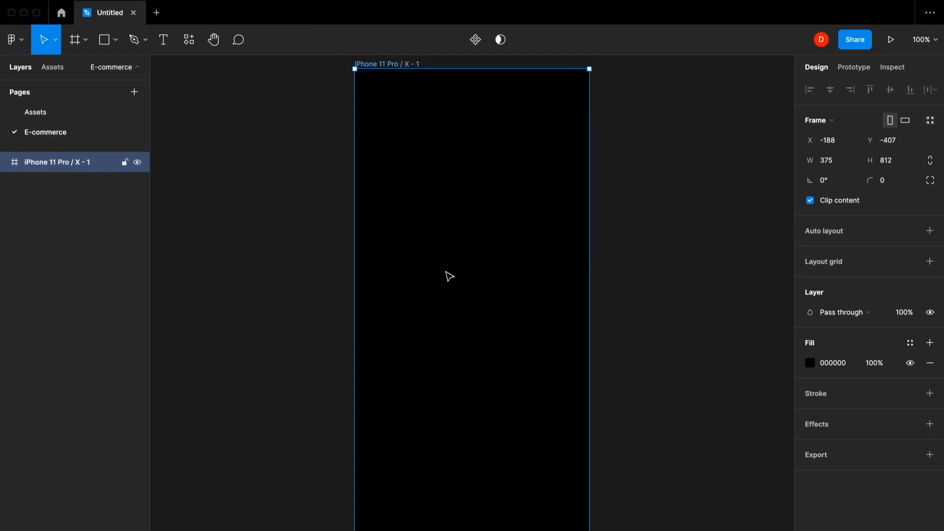
key("super+v")
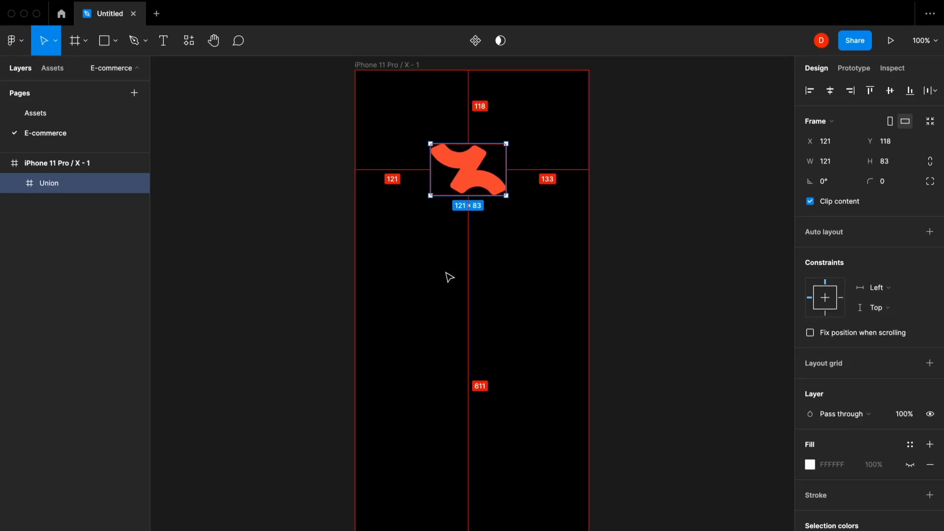
key("alt+h")
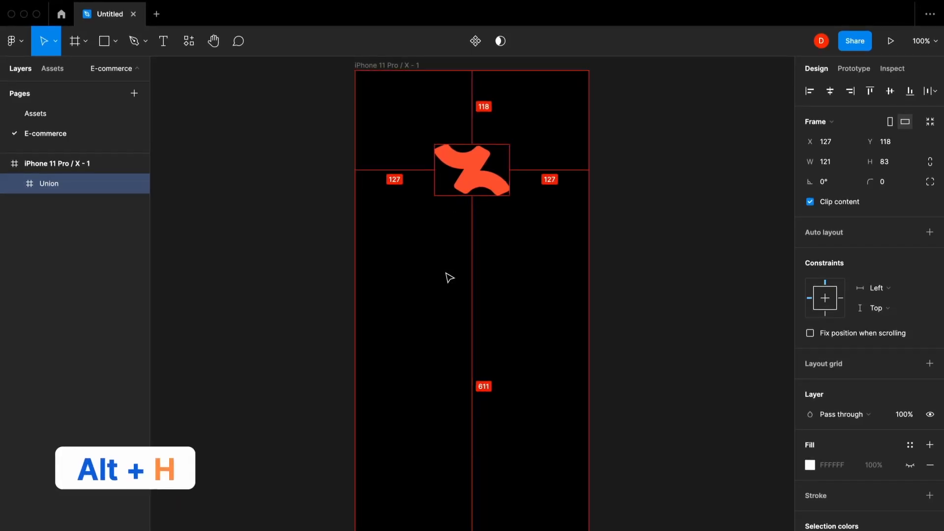
key("alt+v")
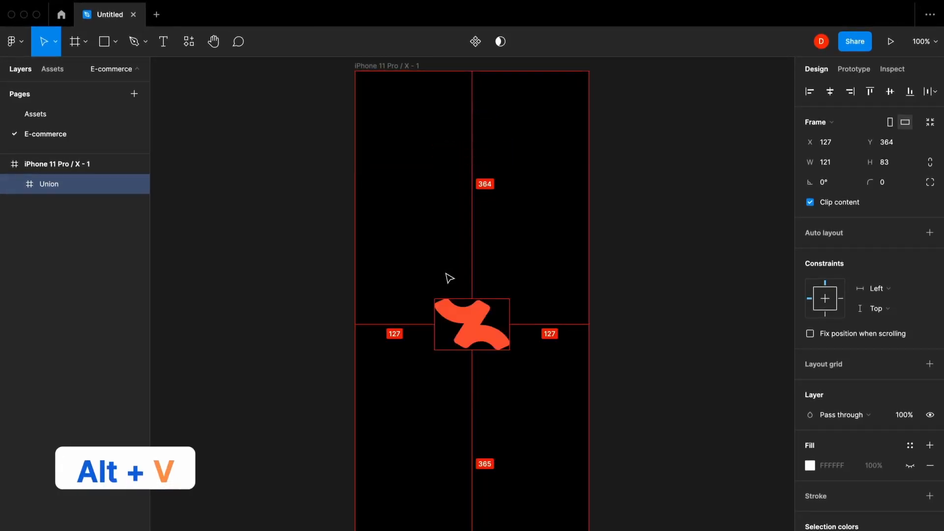
left_click(692, 143)
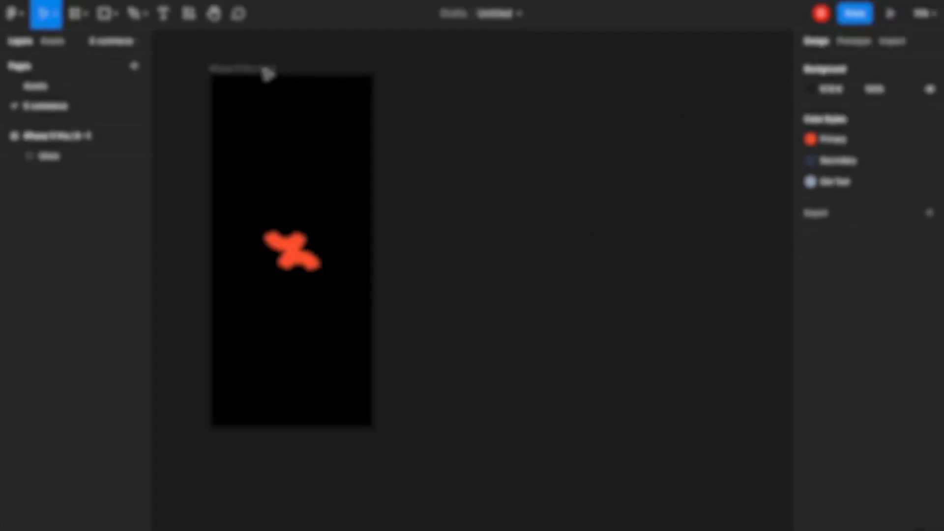
- Add a second white iPhone-sized frame beside the black one
left_click(72, 16)
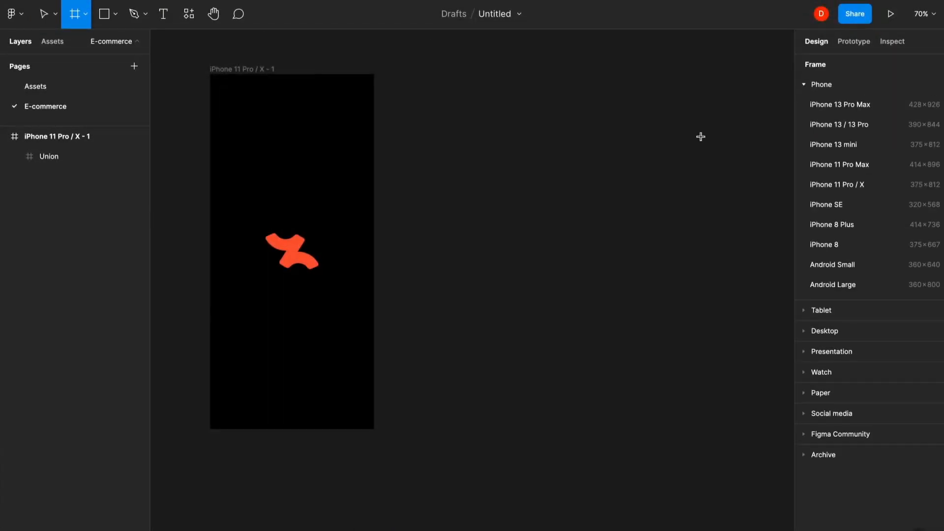
left_click(868, 183)
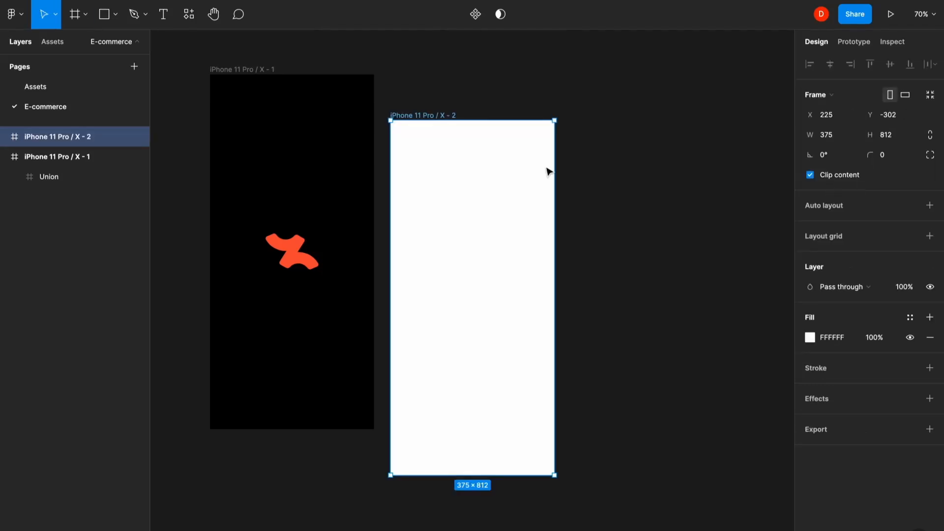
left_click_drag(489, 193, 496, 151)
- Name the black frame 'Splash' and the white frame 'Sign in'
double_click(273, 72)
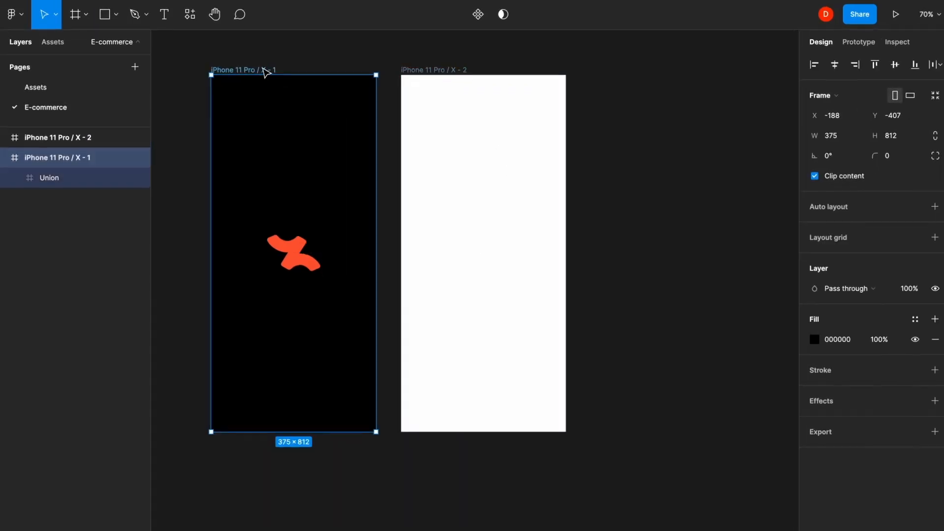
type("S")
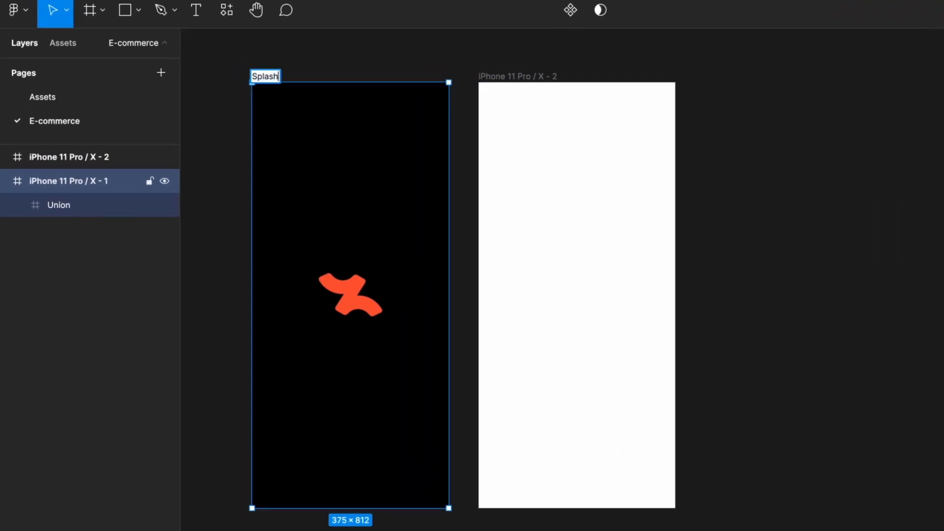
type("plash")
key("Return")
double_click(522, 74)
type("S")
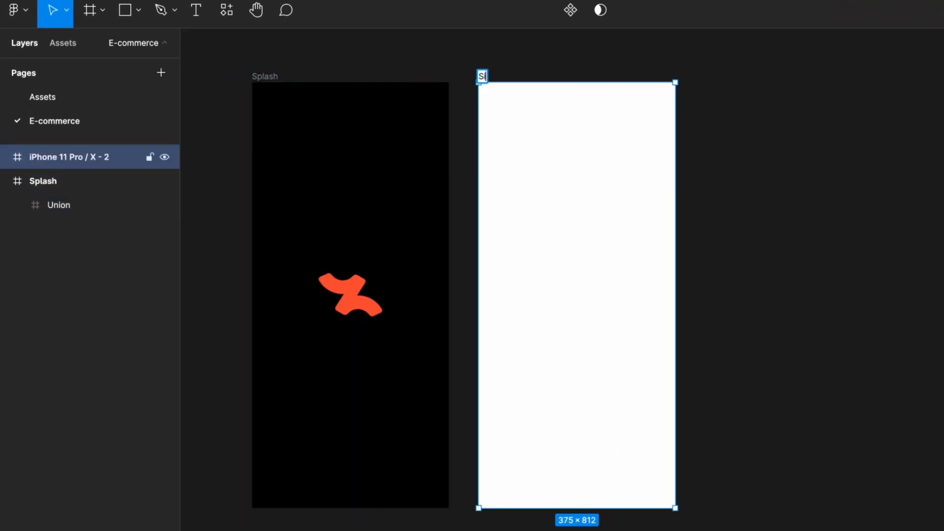
type("ign in")
key("Return")
key("Escape")
- Add a 4-column layout grid to the Sign in frame
scroll(596, 152, "up", 4)
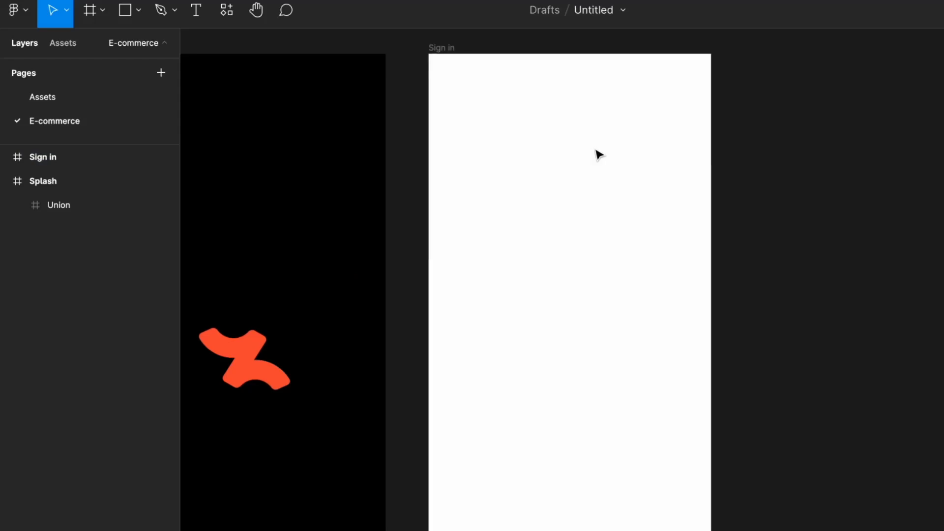
scroll(596, 153, "down", 1)
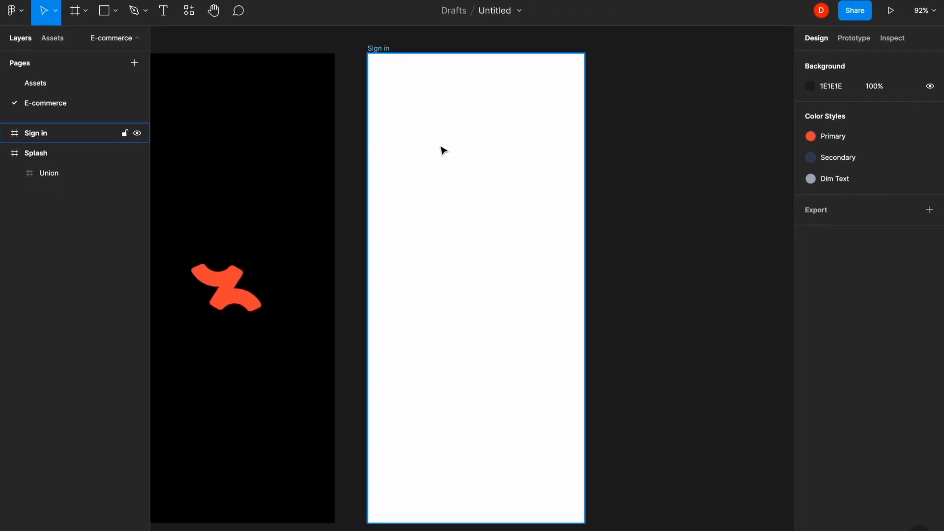
left_click(454, 150)
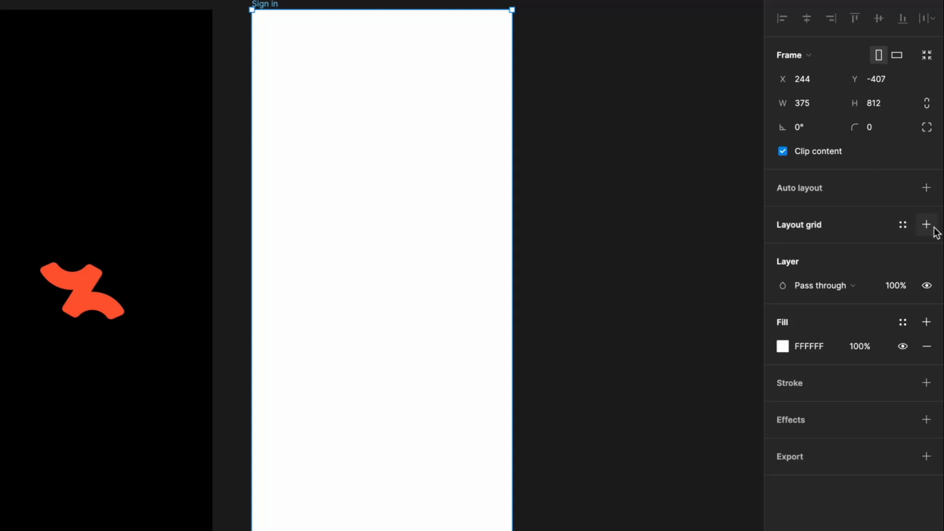
left_click(933, 227)
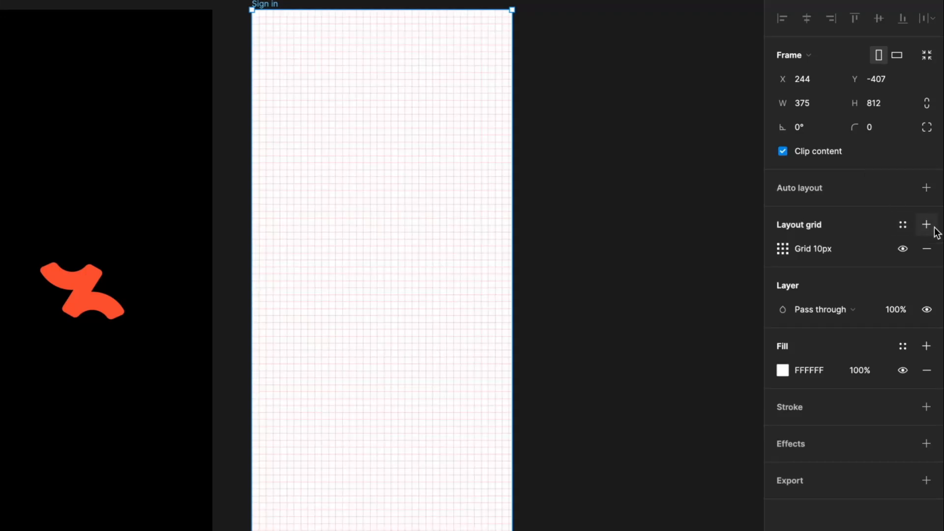
left_click(786, 245)
left_click(614, 251)
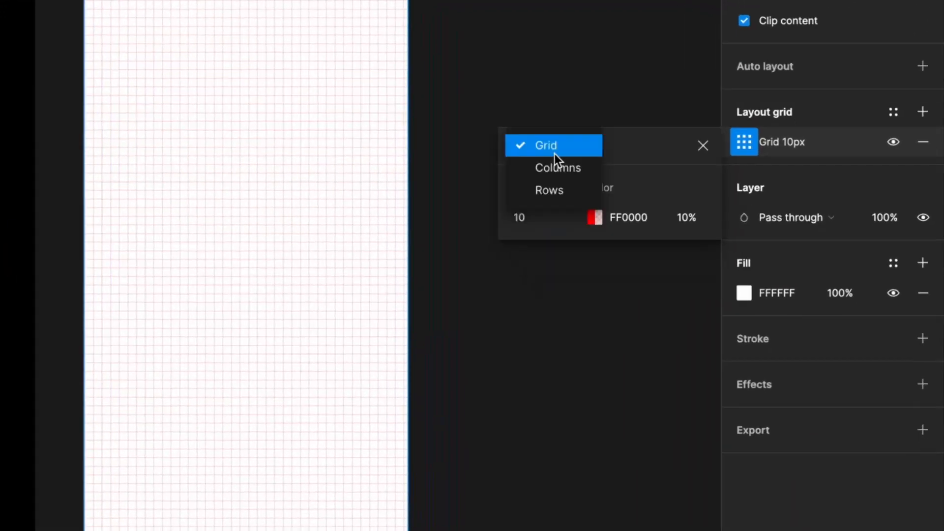
left_click(630, 272)
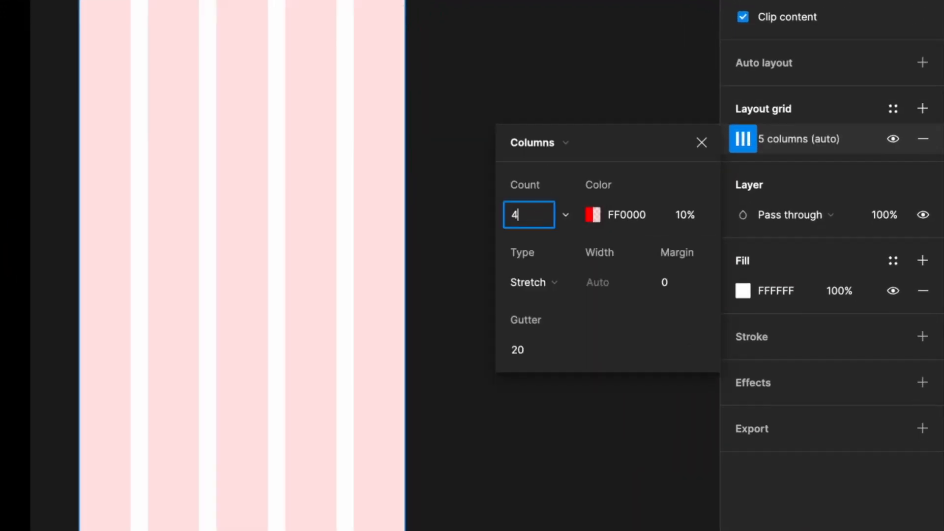
key("Return")
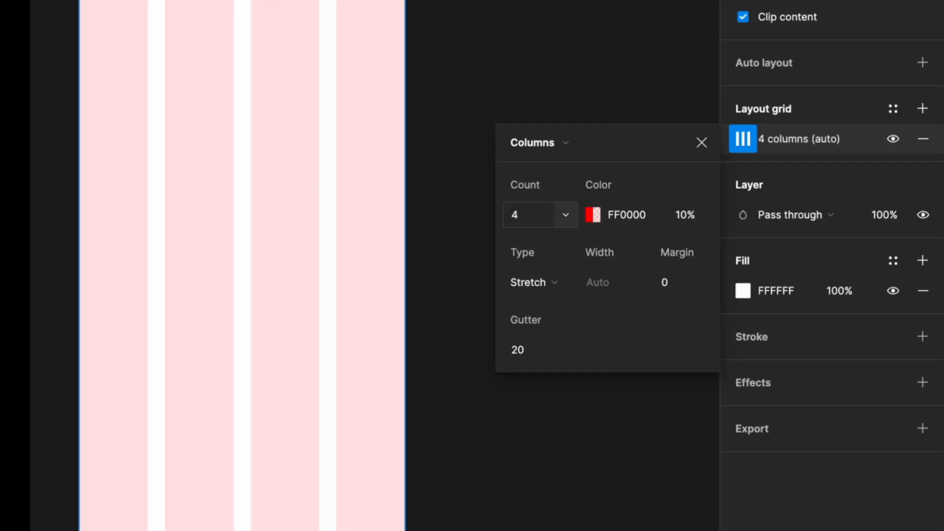
- Set the column grid margin to 16 and its colour to blue 0038FF
left_click(684, 275)
type("16")
key("Return")
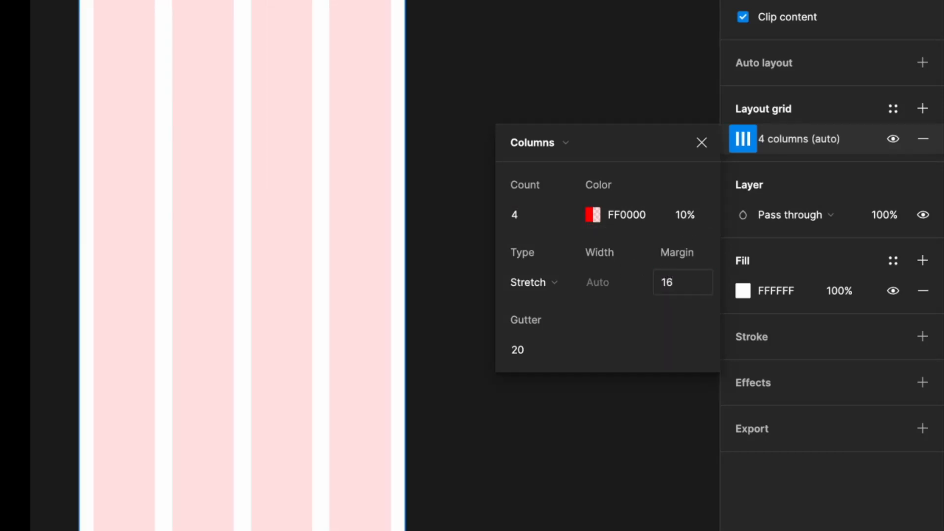
left_click(592, 215)
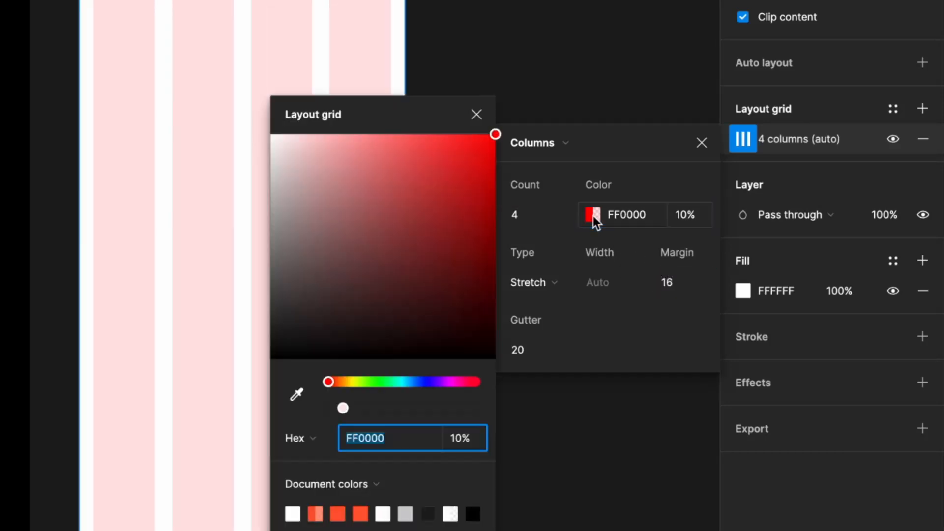
left_click(422, 382)
left_click(476, 114)
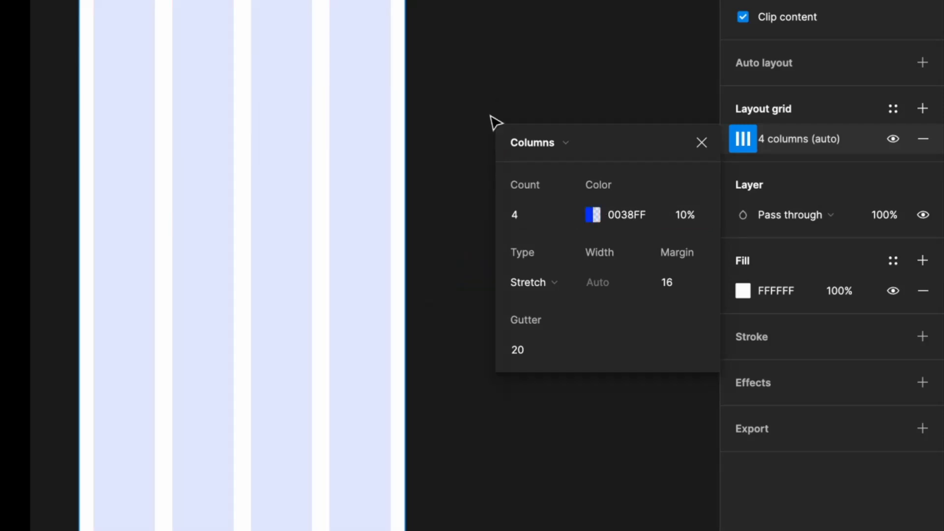
left_click(702, 143)
left_click(502, 66)
left_click(323, 135)
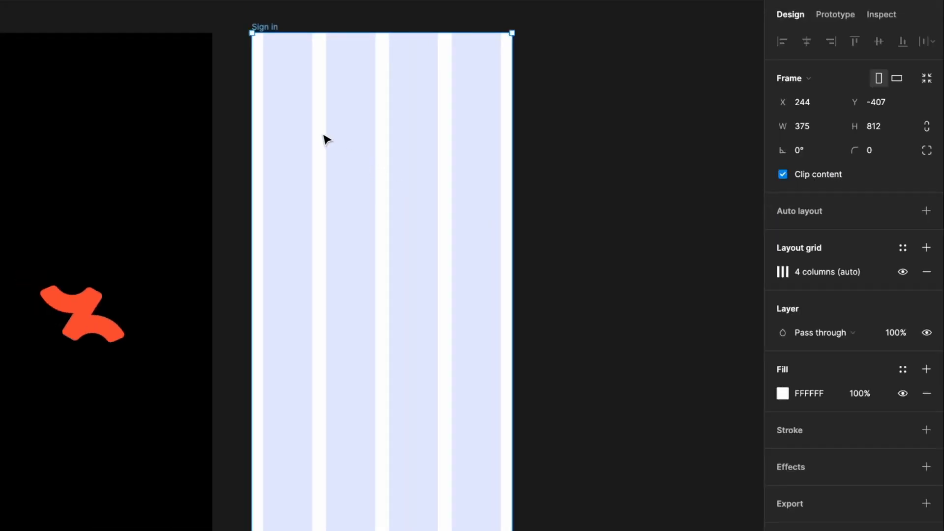
- Add a 'Sign in' heading near the top, Bold 24 px in the Secondary colour style
left_click(264, 82)
type("Sign in")
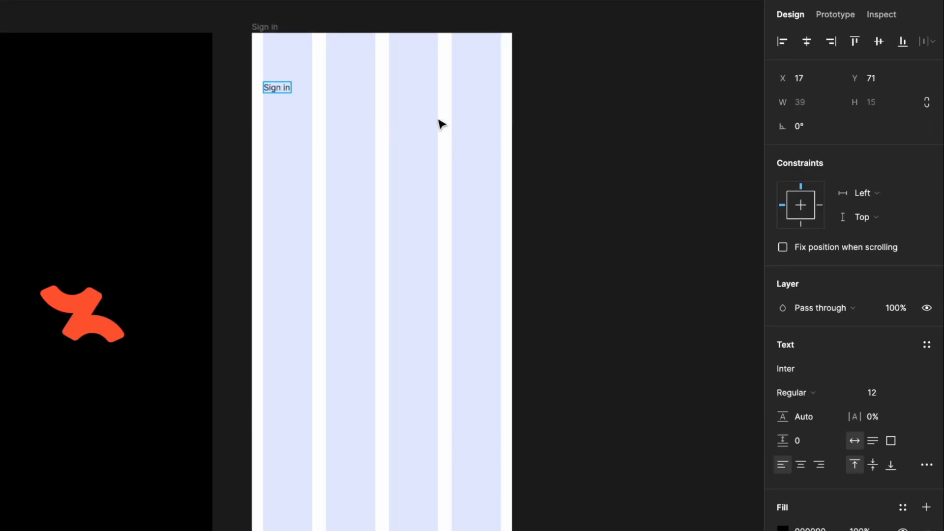
key("Escape")
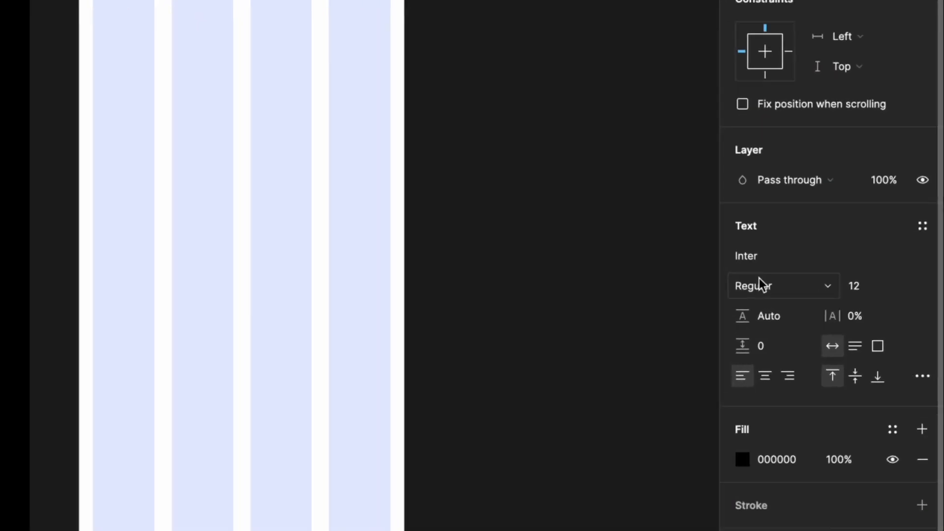
left_click(759, 279)
left_click(770, 324)
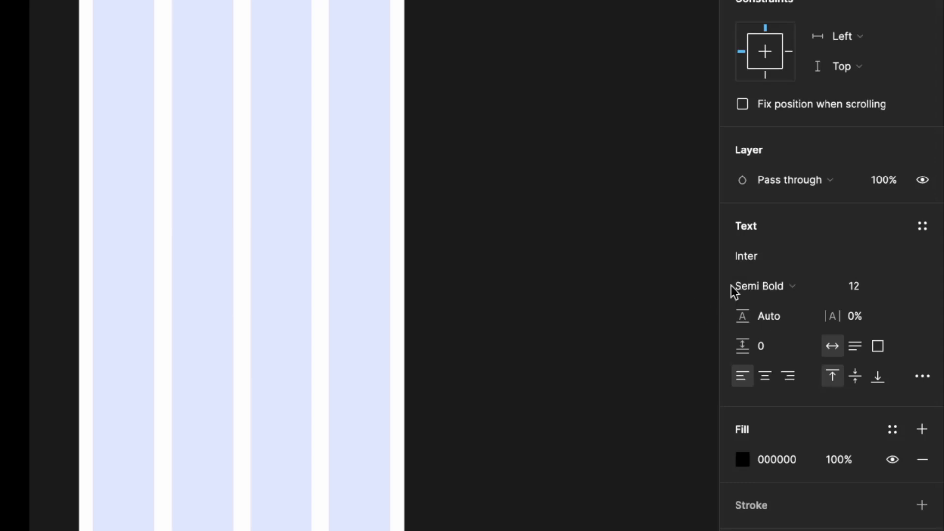
left_click(869, 289)
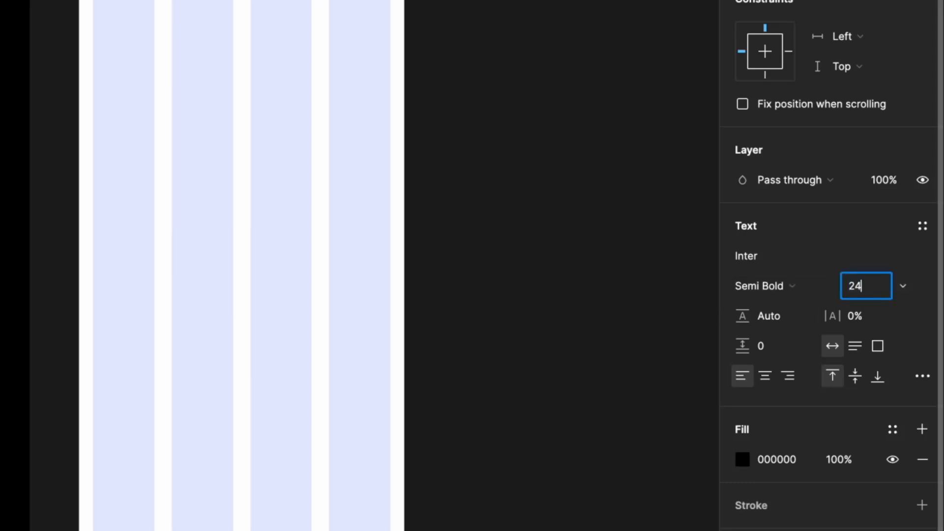
left_click(760, 287)
left_click(766, 306)
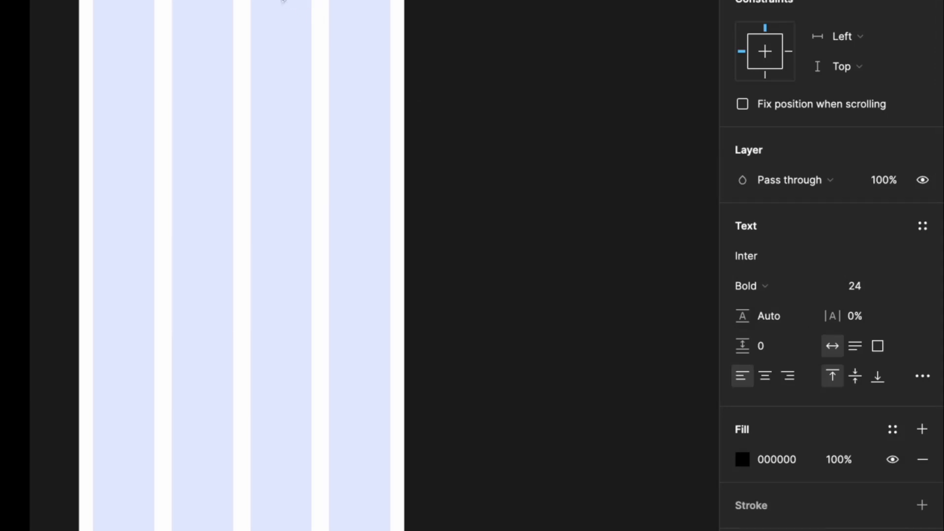
left_click(896, 429)
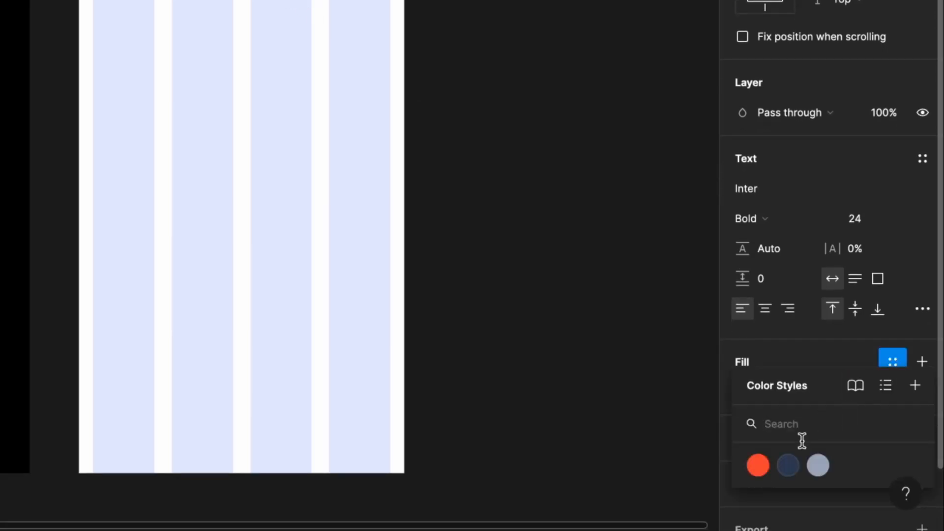
left_click(789, 465)
- Duplicate the heading just below the original and edit the copy's text
left_click(477, 199)
left_click(395, 102)
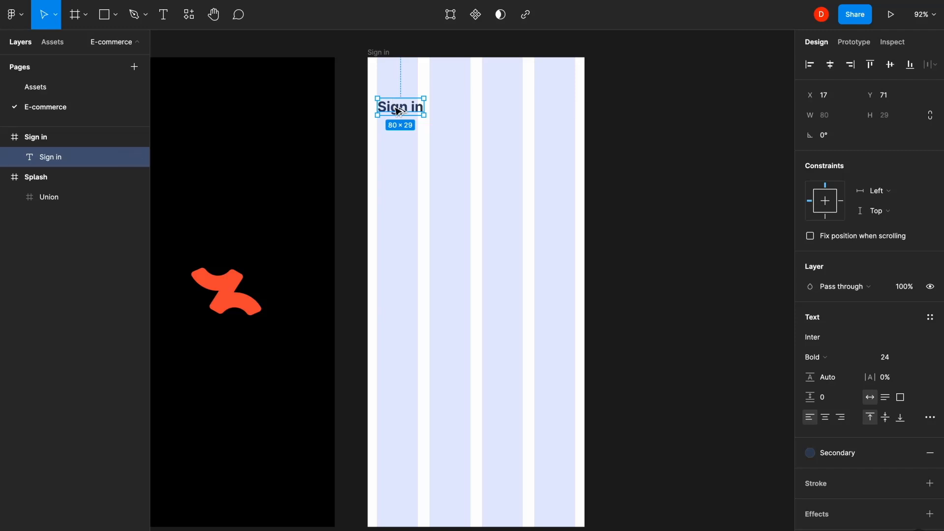
left_click_drag(398, 110, 403, 128)
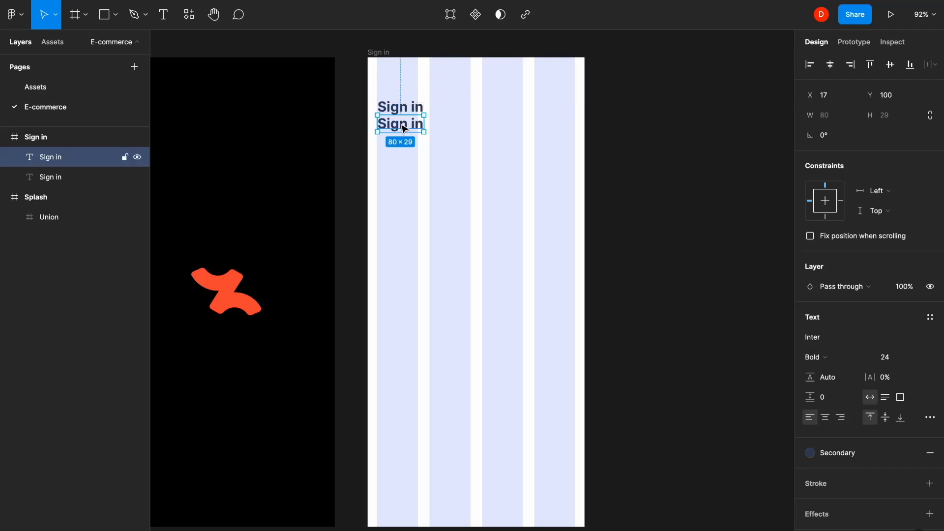
double_click(403, 128)
- Change the copy to 'Hello, Welcome Back!' in 14 px Medium with Dim Text style
type("Hello, We")
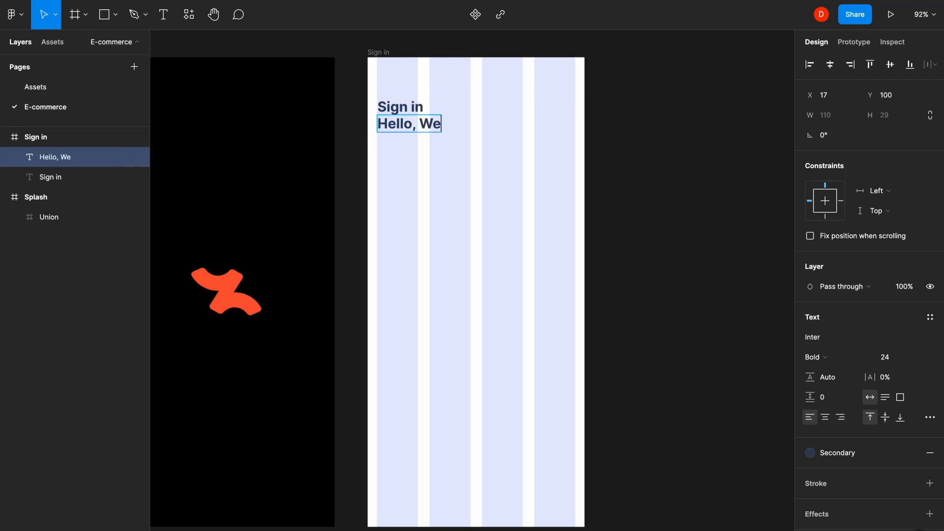
type("lcome Back!")
key("Escape")
left_click(888, 360)
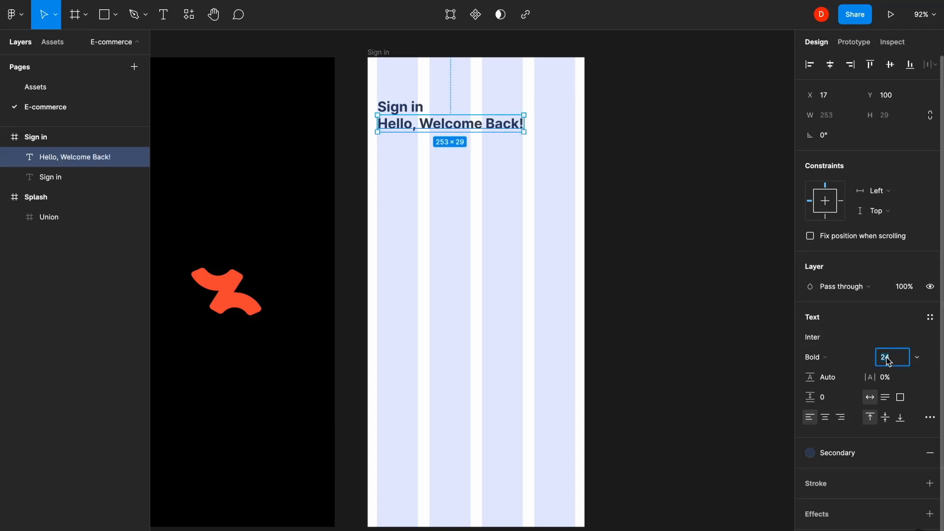
key("Return")
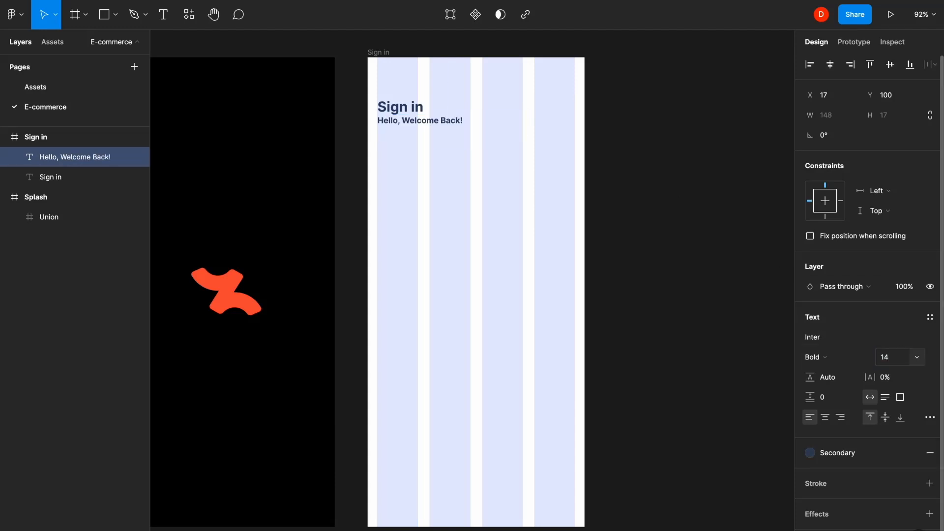
left_click(839, 359)
left_click(835, 327)
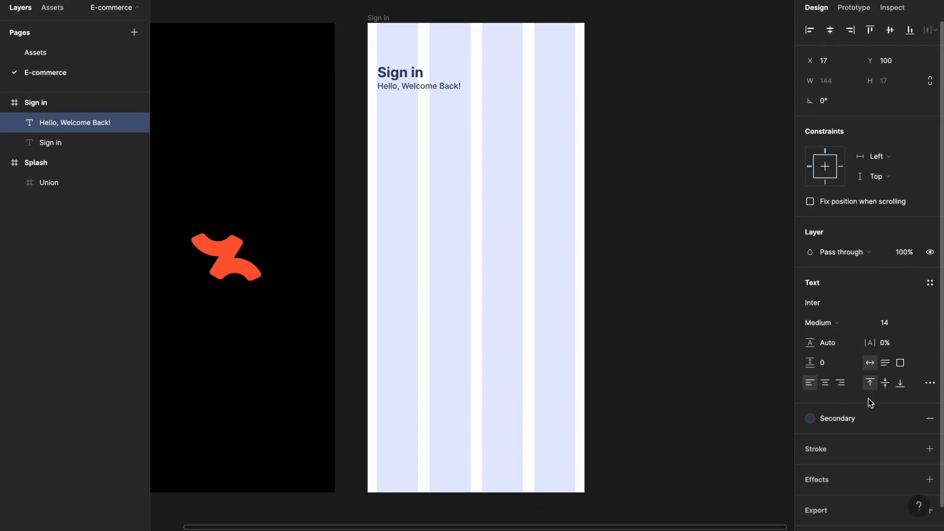
left_click(837, 418)
left_click(860, 488)
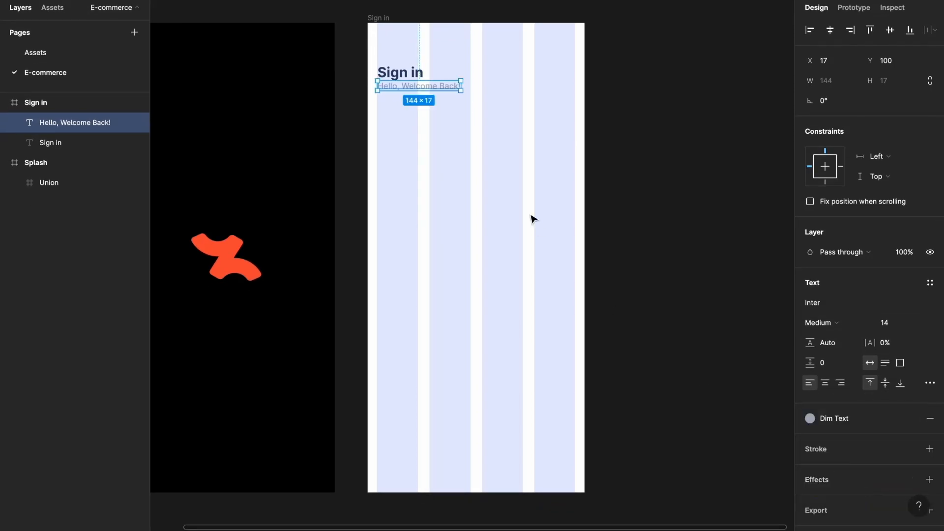
- Set 8 px spacing between the heading and the welcome text
left_click(479, 151)
left_click_drag(459, 131, 381, 67)
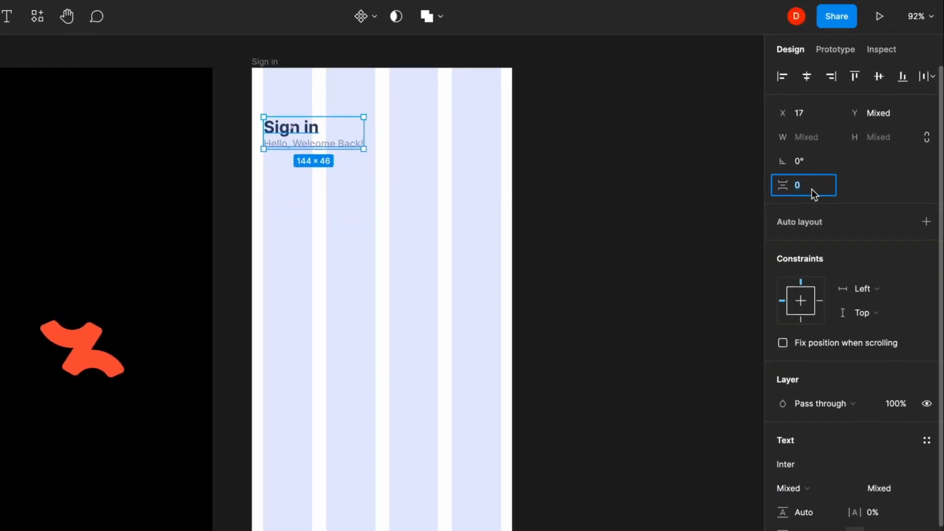
type("8")
key("Return")
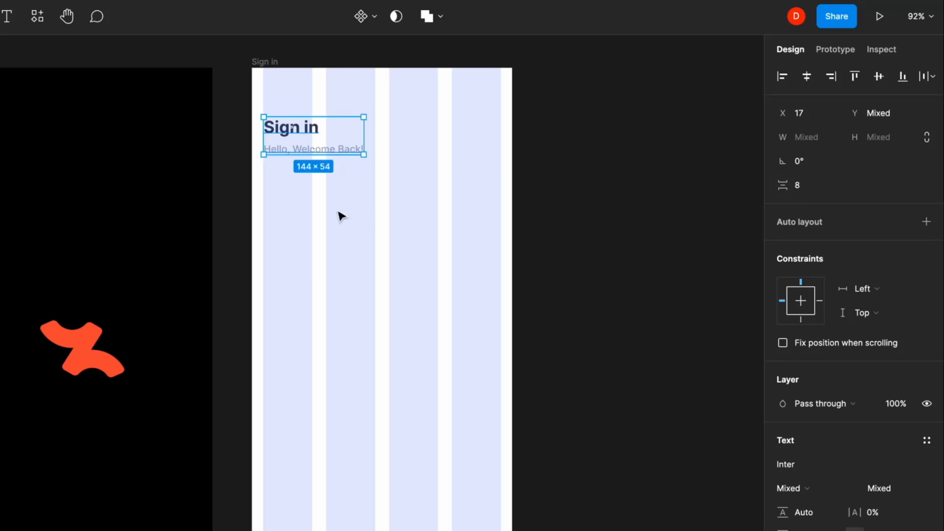
key("Escape")
- Add a Bold 'Email Address' label in the Secondary colour style below
key("t")
left_click(266, 191)
type("Emai")
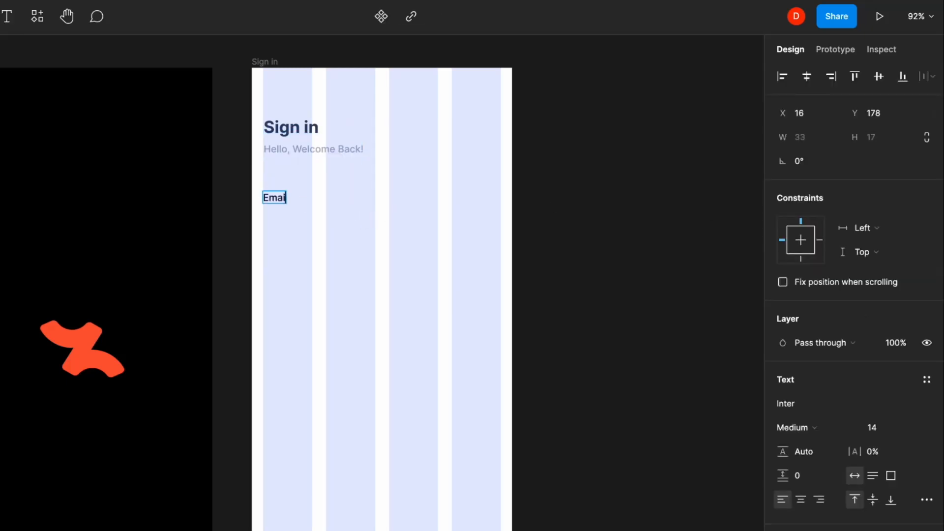
type("l Address")
key("Escape")
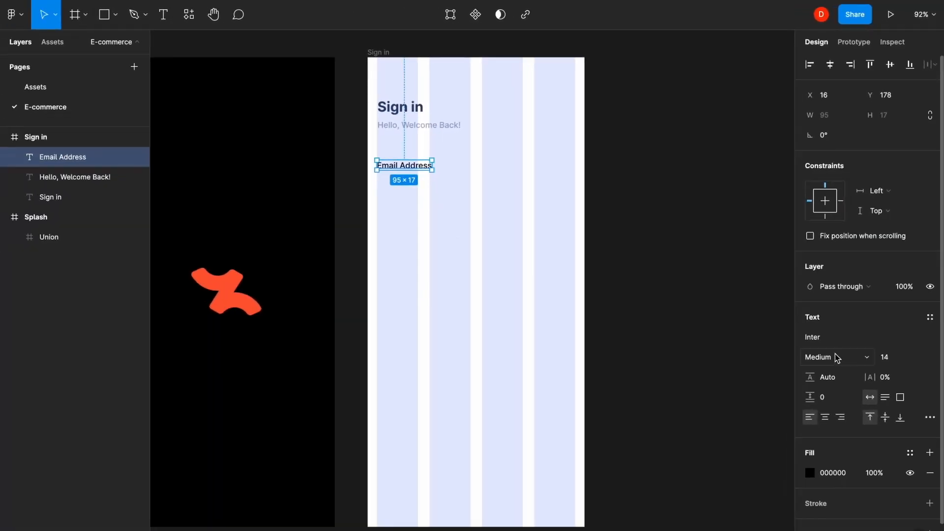
left_click(811, 428)
left_click(844, 386)
left_click(907, 453)
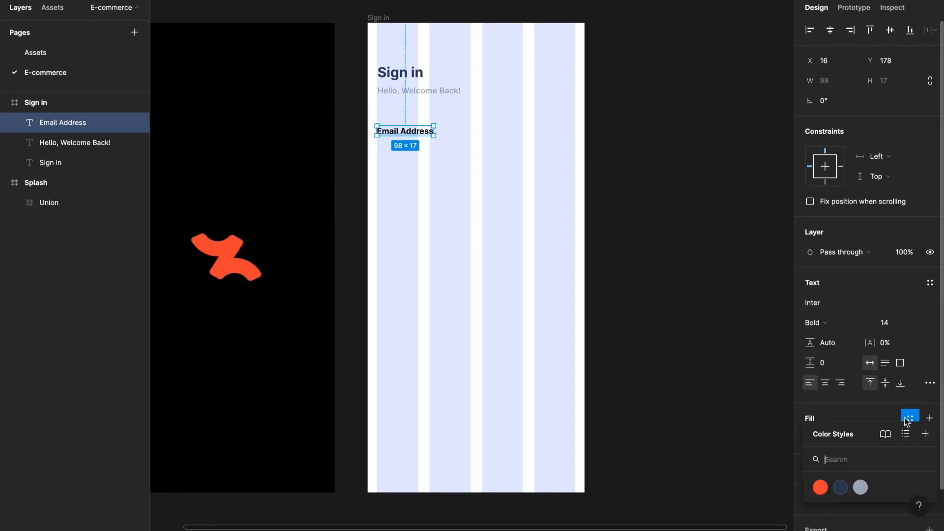
left_click(840, 487)
left_click(468, 207)
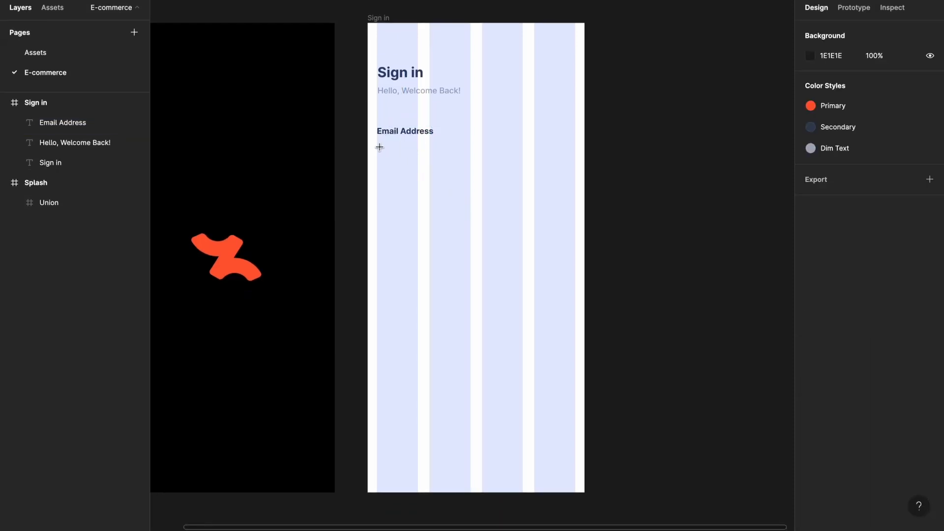
- Draw a full-width email field box 46 px tall with 10 px corner radius
mouse_move(377, 146)
left_mouse_down()
mouse_move(526, 177)
mouse_move(573, 175)
left_mouse_up()
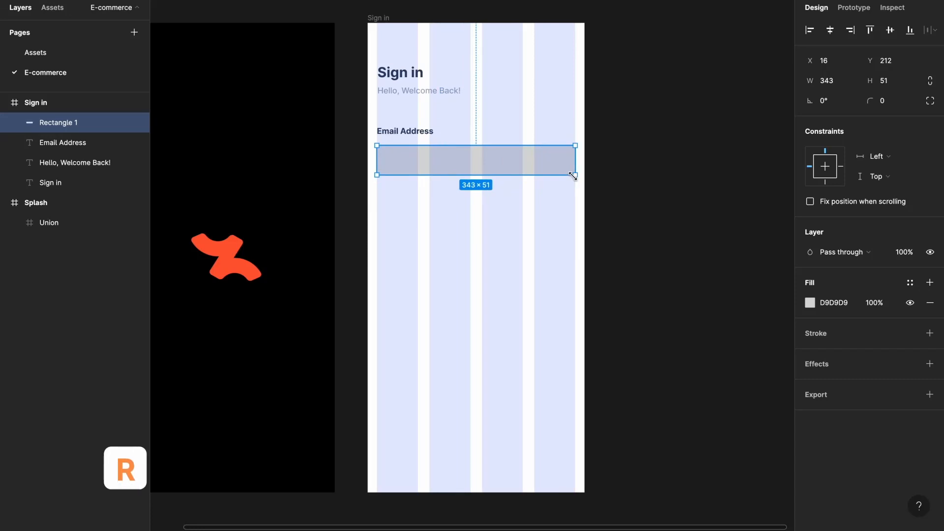
type("46")
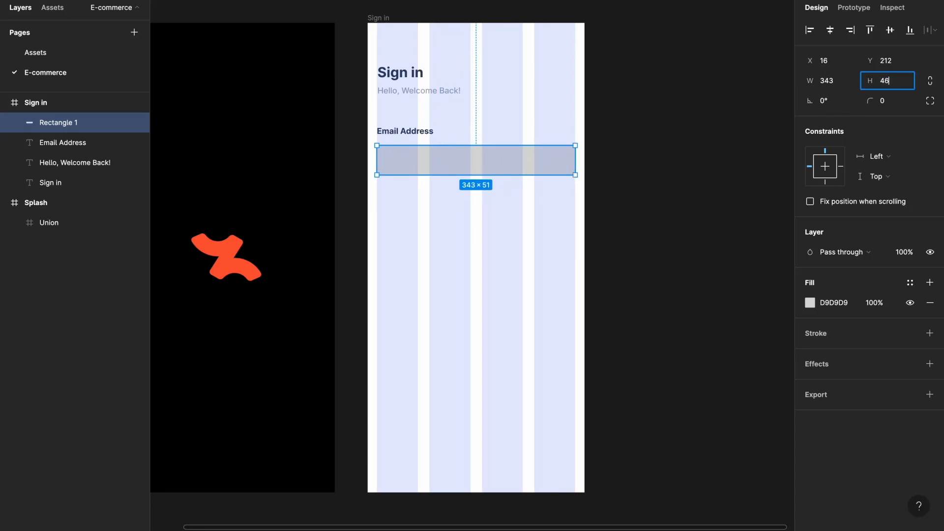
key("Return")
left_click(895, 101)
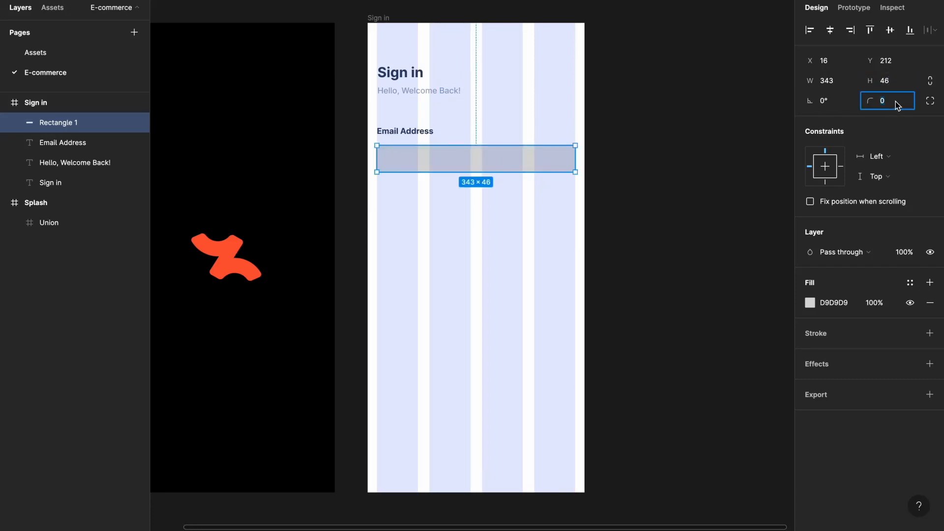
type("10")
key("Return")
- Remove the field's fill and give it a pale grey E4E4E4 outline
left_click(910, 303)
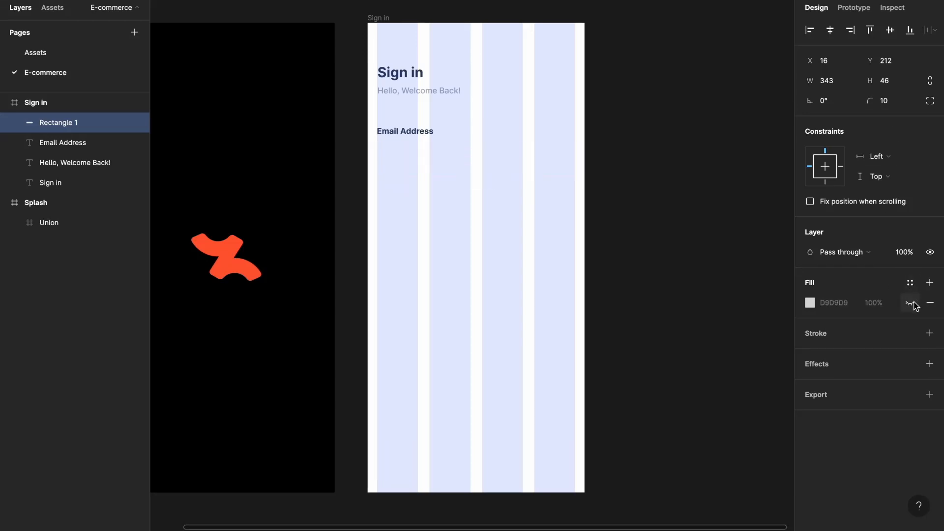
left_click(909, 334)
left_click(860, 467)
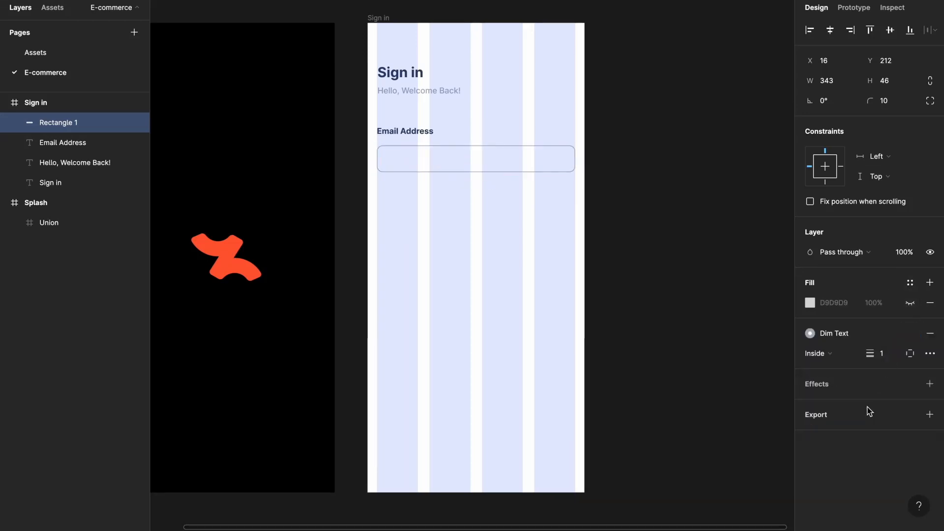
left_click(910, 354)
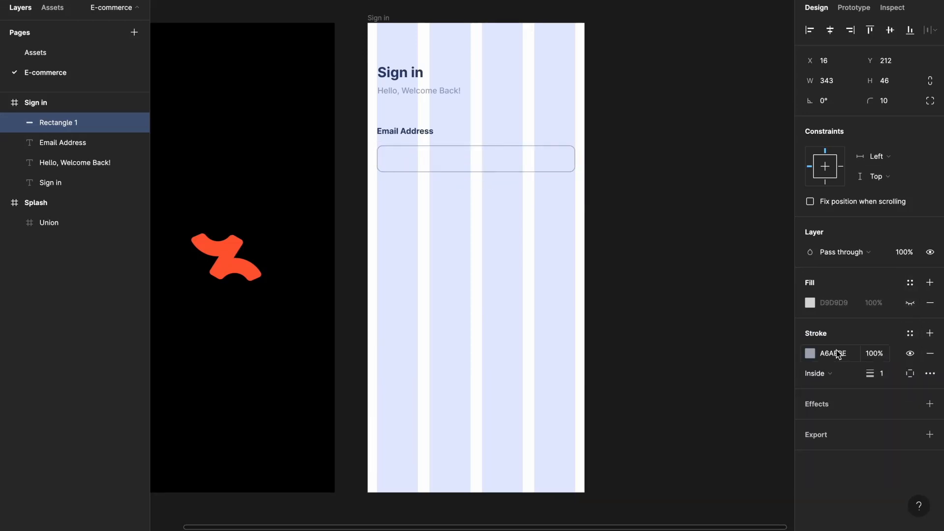
left_click(810, 353)
mouse_move(680, 331)
left_mouse_down()
mouse_move(574, 322)
mouse_move(626, 263)
mouse_move(619, 246)
left_mouse_up()
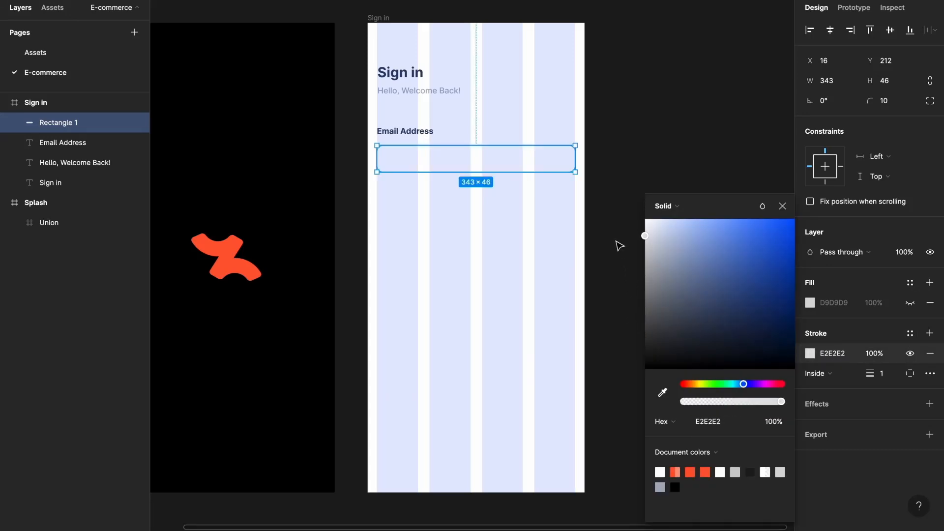
left_click(618, 172)
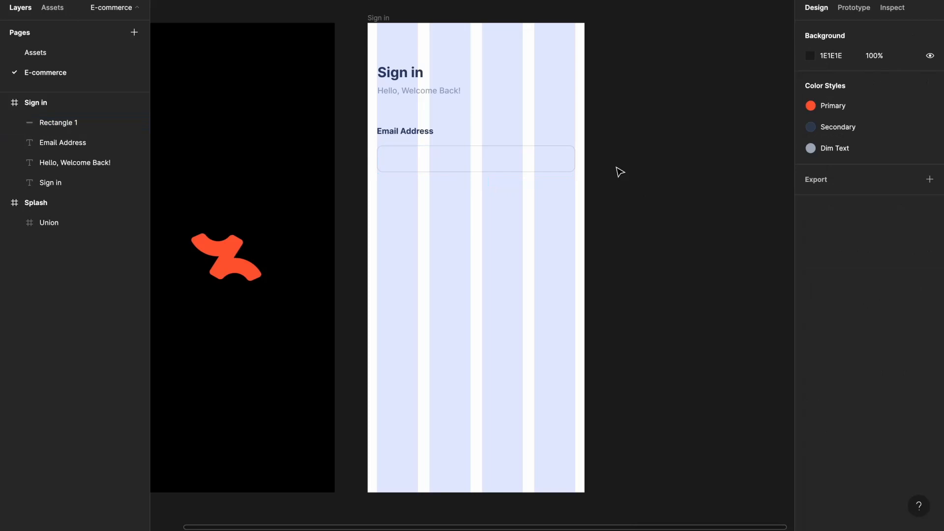
left_click(396, 160)
- Insert a mail icon from the Feather Icons plugin and move it into the field
left_click(304, 1)
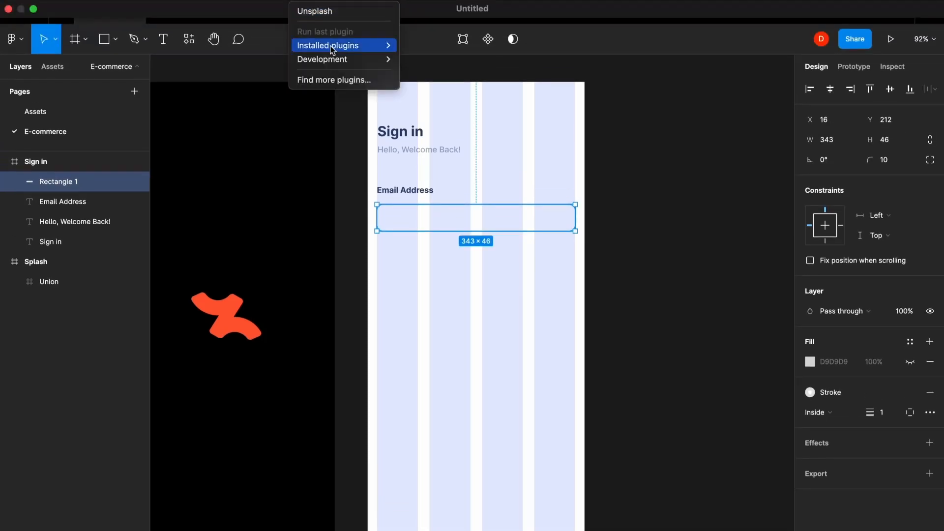
mouse_move(342, 48)
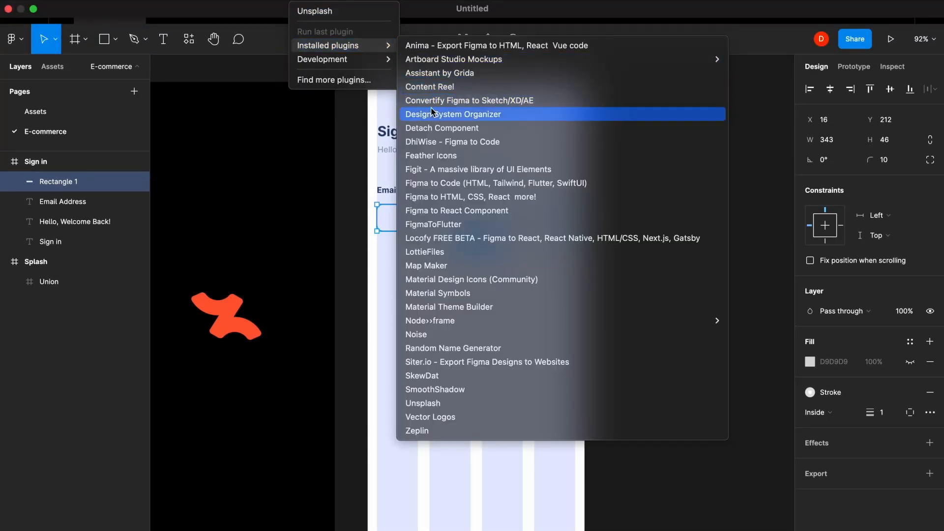
left_click(435, 155)
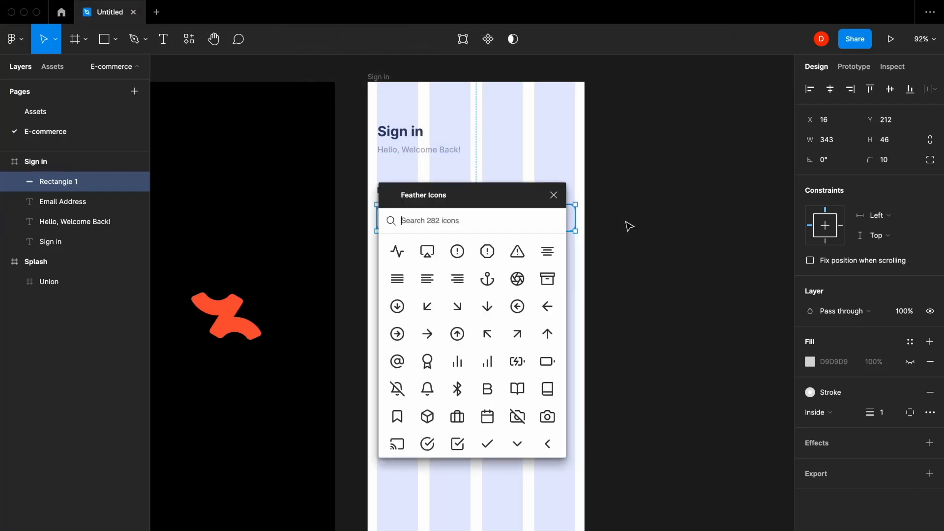
type("email")
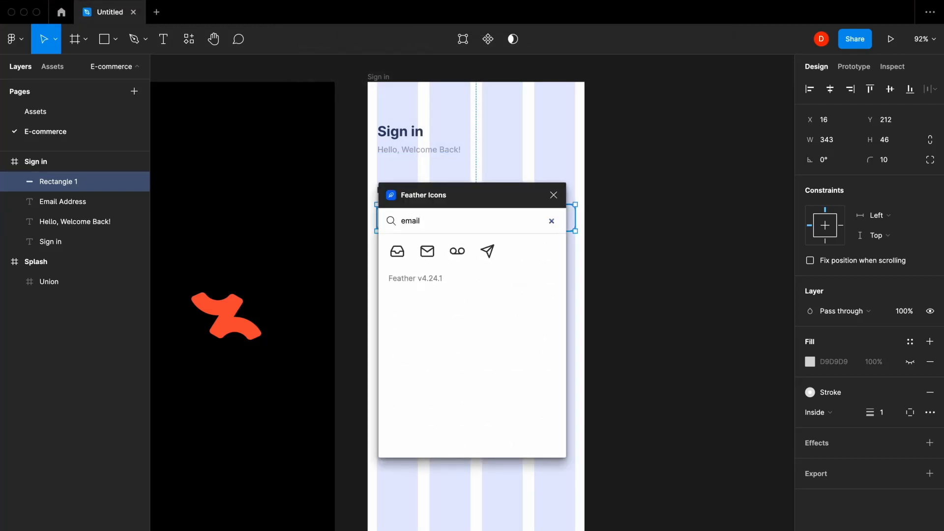
left_click(427, 251)
left_click_drag(508, 203, 661, 203)
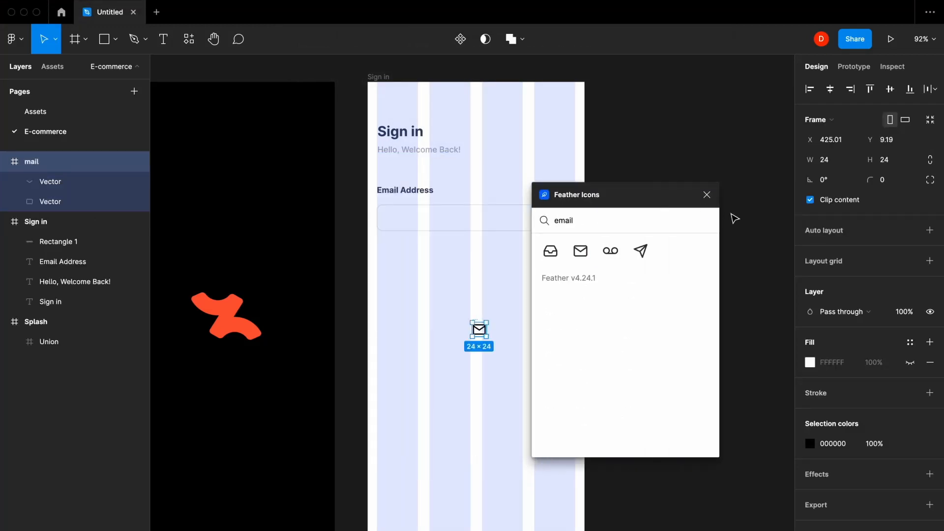
left_click(707, 195)
left_click_drag(479, 328, 395, 222)
key("Escape")
- Set the mail icon's line weight to 1
scroll(396, 220, "up", 5, "ctrl")
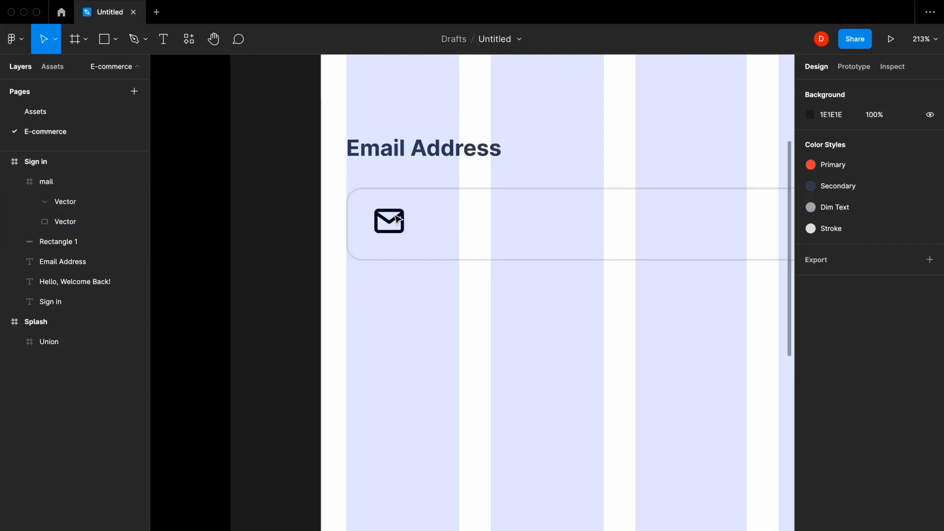
scroll(396, 220, "up", 6, "ctrl")
double_click(395, 213)
left_click(396, 234, "shift")
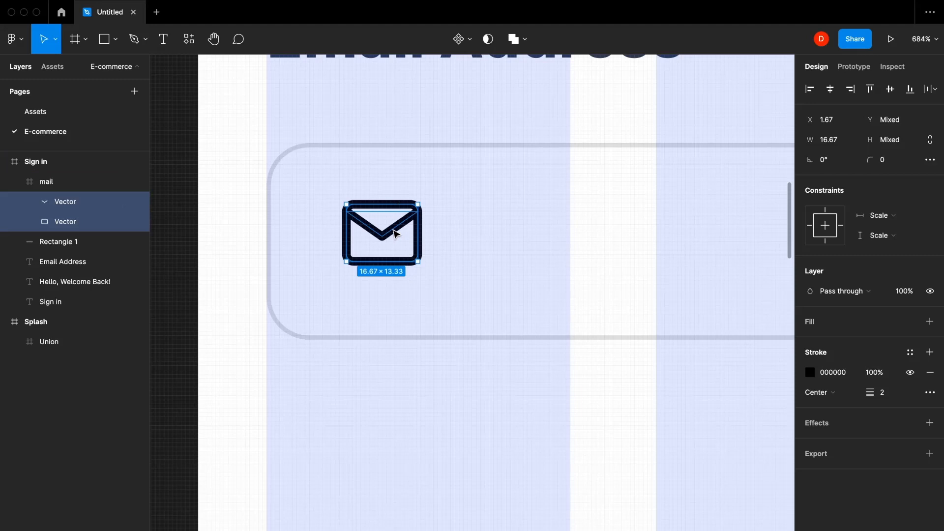
left_click(878, 389)
type("1")
key("Return")
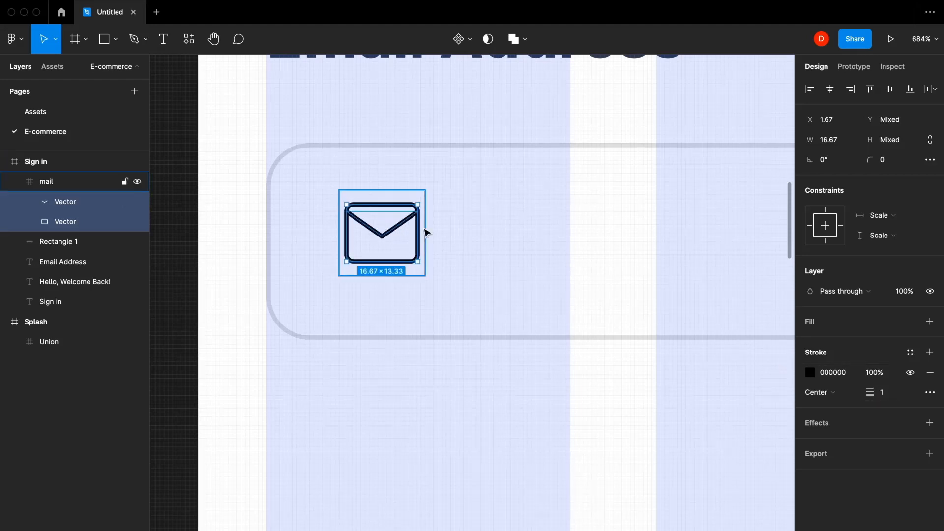
- Colour the mail icon light grey CACACA and start saving it as a colour style
left_click(427, 232)
left_click(386, 249)
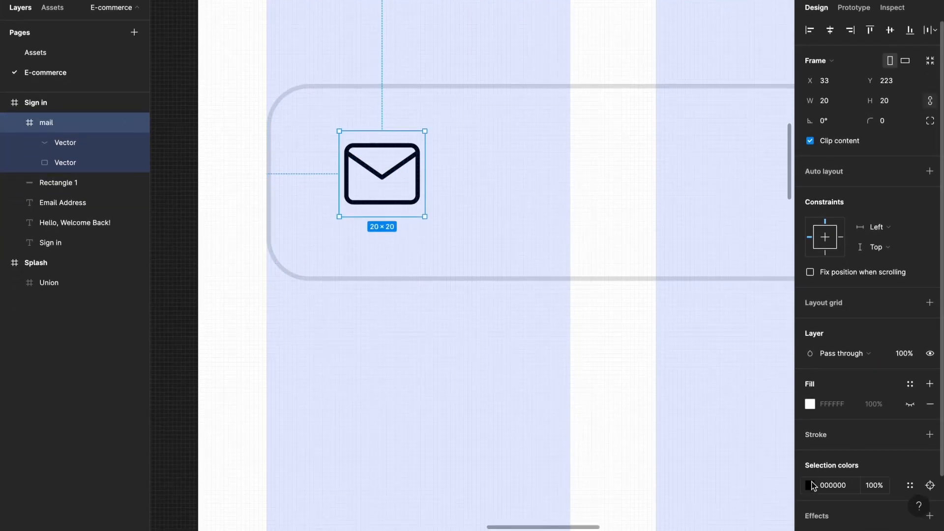
left_click(812, 486)
left_click_drag(718, 327, 605, 250)
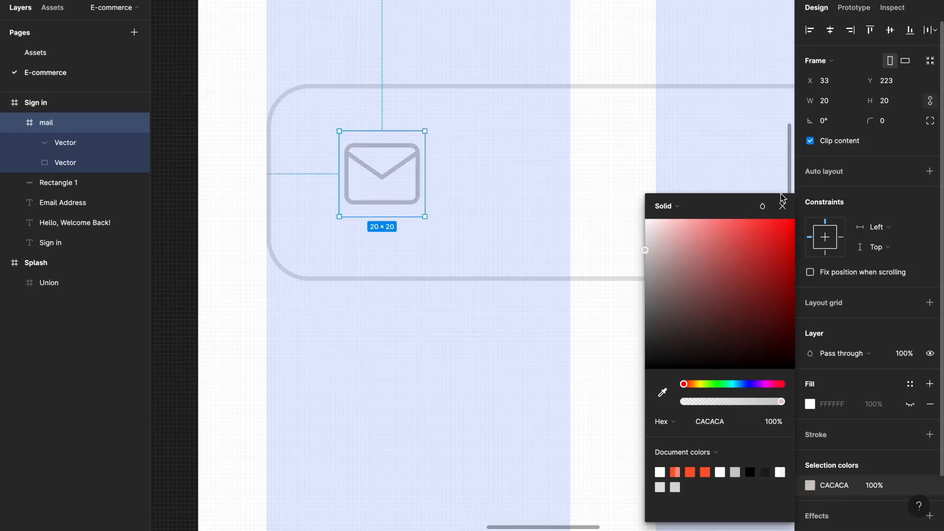
left_click(783, 207)
left_click(910, 485)
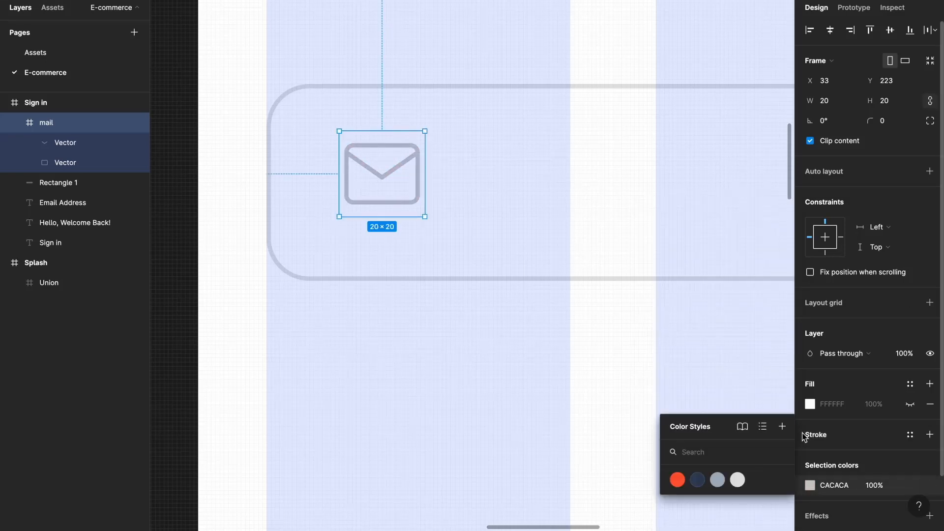
left_click(789, 429)
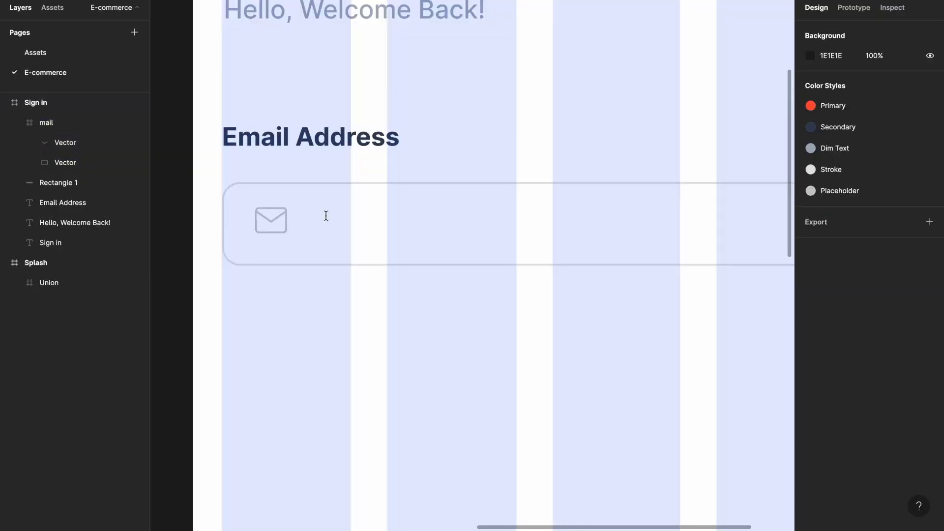
- Add an 'Enter your email' placeholder in Medium weight with the Placeholder colour style
left_click(324, 216)
type("En")
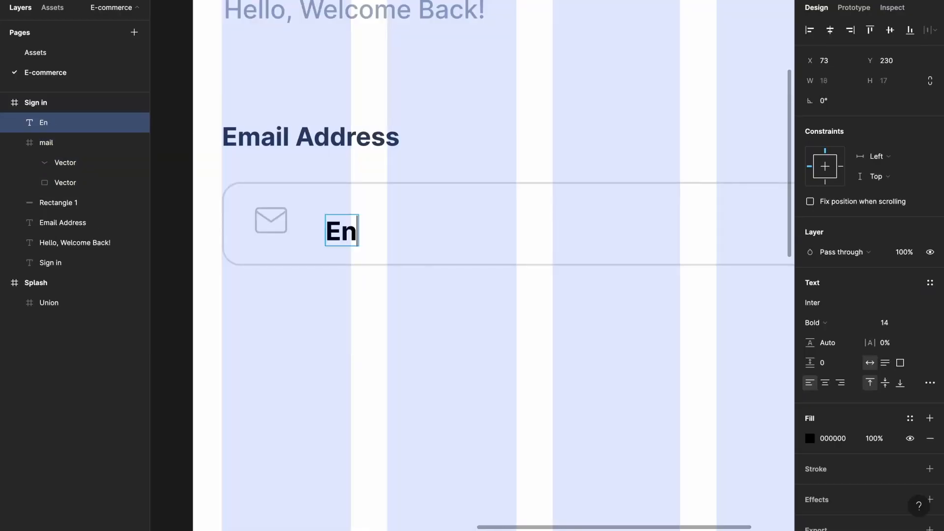
type("ter your email")
key("Escape")
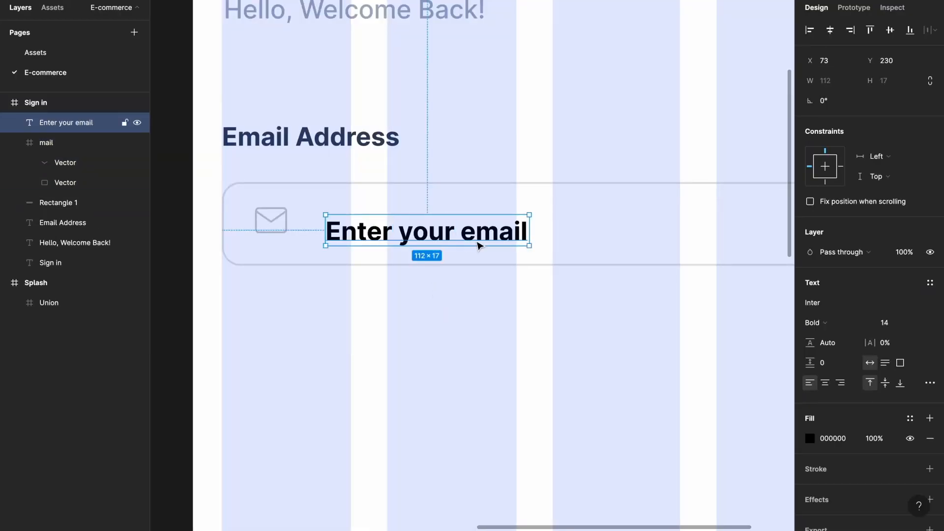
left_click(849, 324)
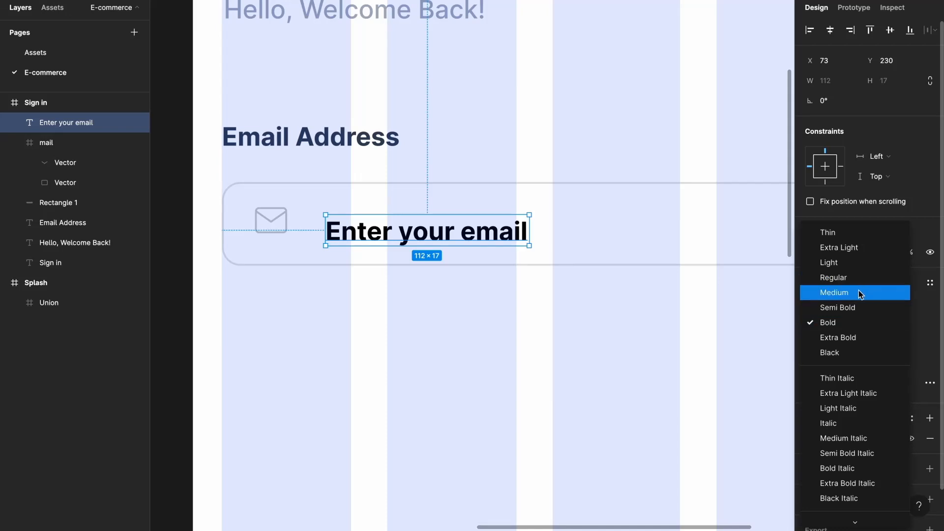
left_click(858, 290)
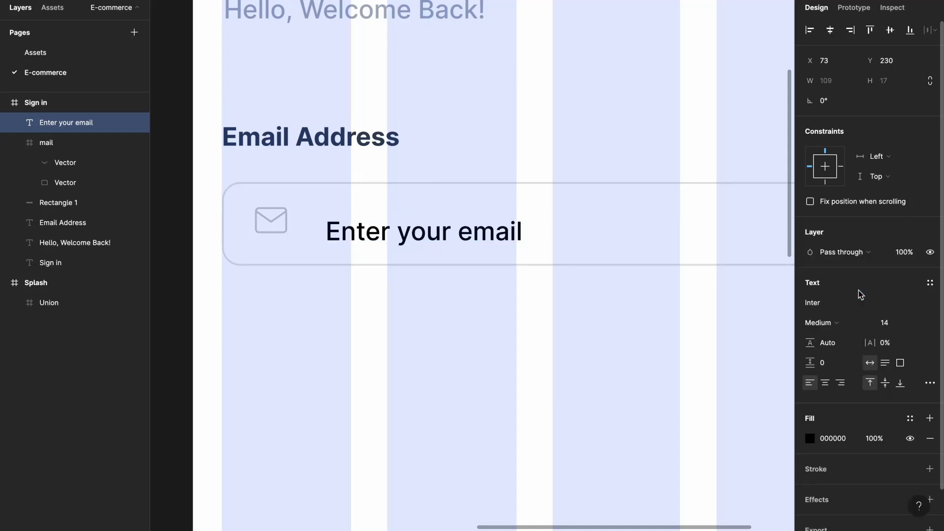
left_click(910, 418)
left_click(910, 486)
key("Escape")
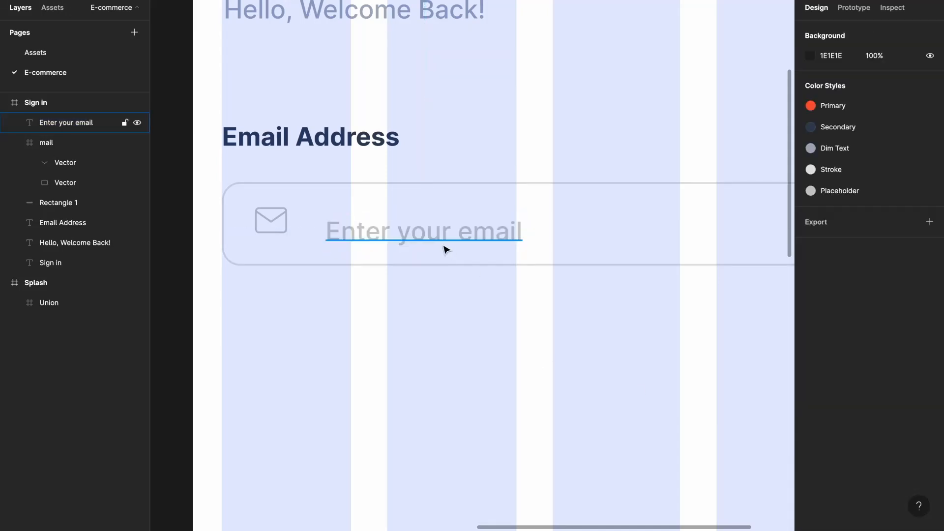
- Place the mail icon and placeholder 12 apart, centred vertically in the field
left_click_drag(444, 246, 438, 233)
left_click_drag(285, 222, 256, 222)
key("shift+Right")
key("shift+Right")
left_click(353, 218, "shift")
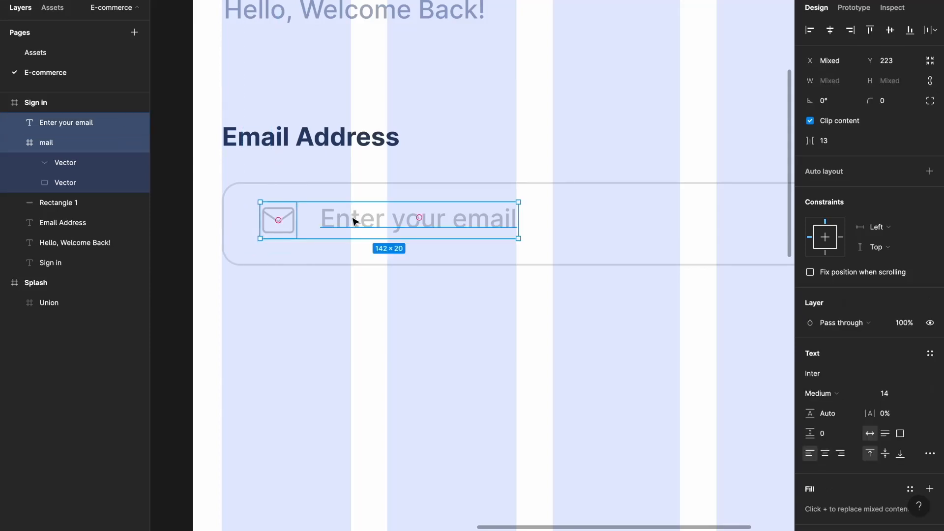
left_click(838, 145)
type("12")
key("Return")
left_click(607, 183, "shift")
left_click(889, 32)
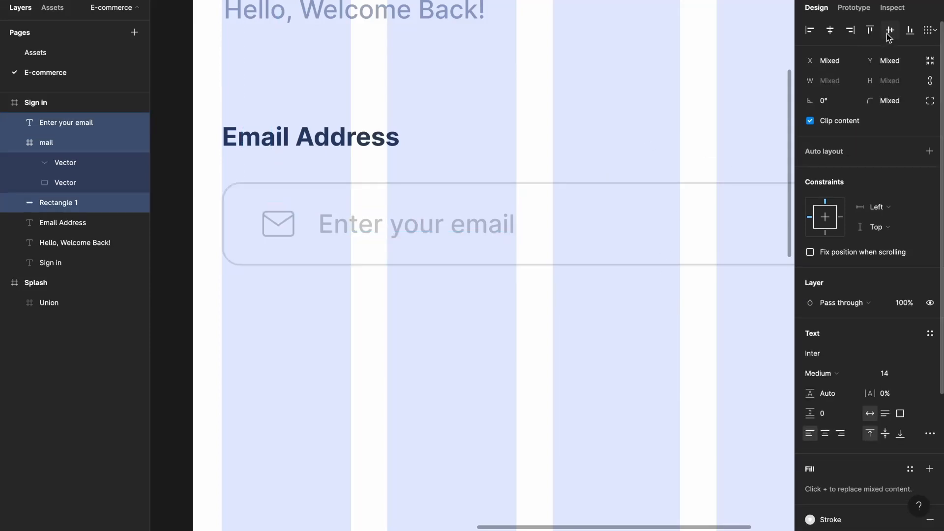
- Group the mail icon with the placeholder text, then group them with the field rectangle
left_click(522, 309)
left_click(407, 235)
left_click(284, 228, "shift")
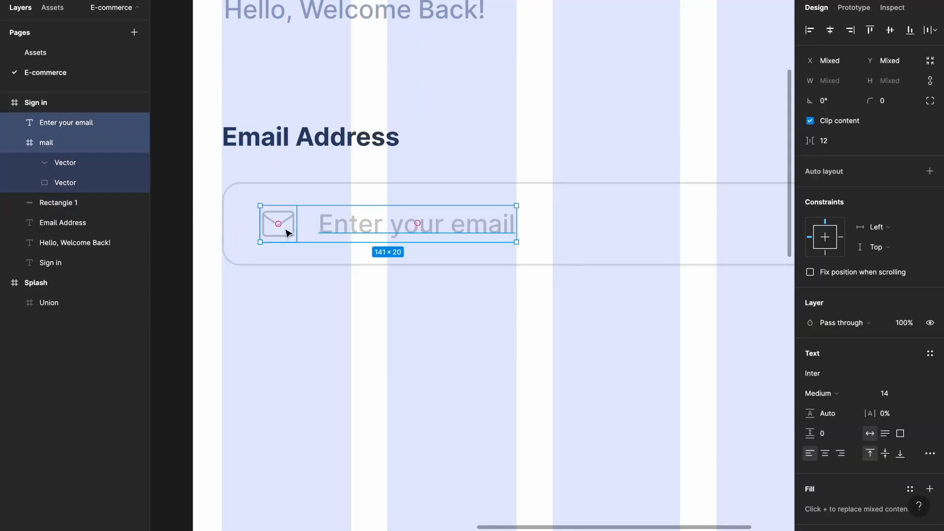
key("ctrl+g")
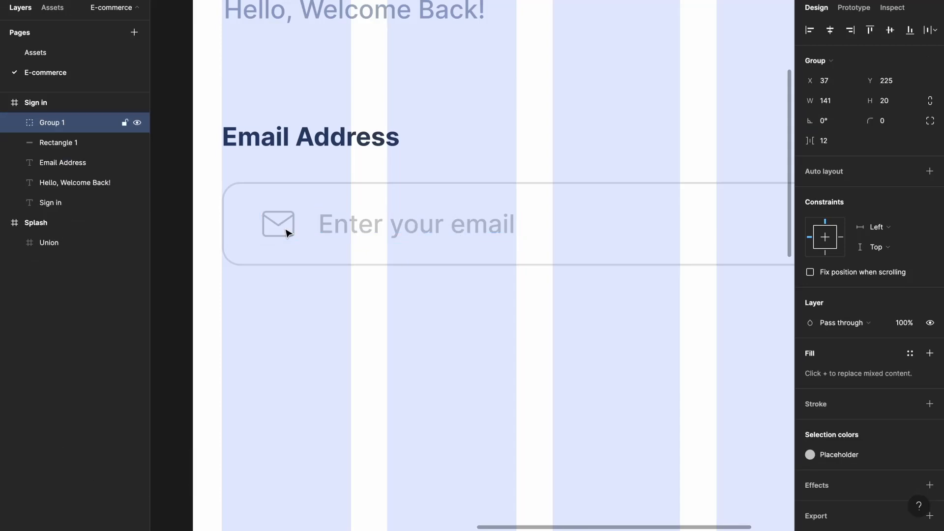
scroll(287, 232, "down", 5)
left_click(333, 206, "shift")
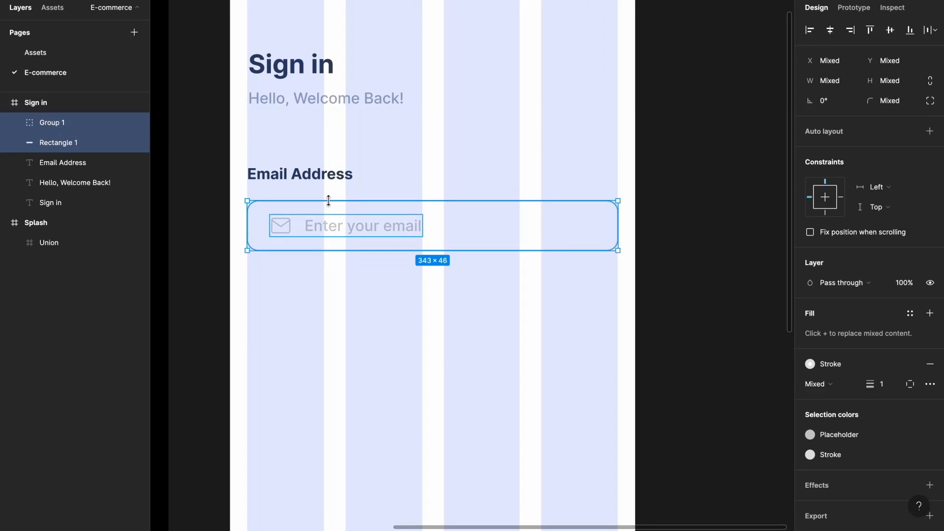
key("ctrl+g")
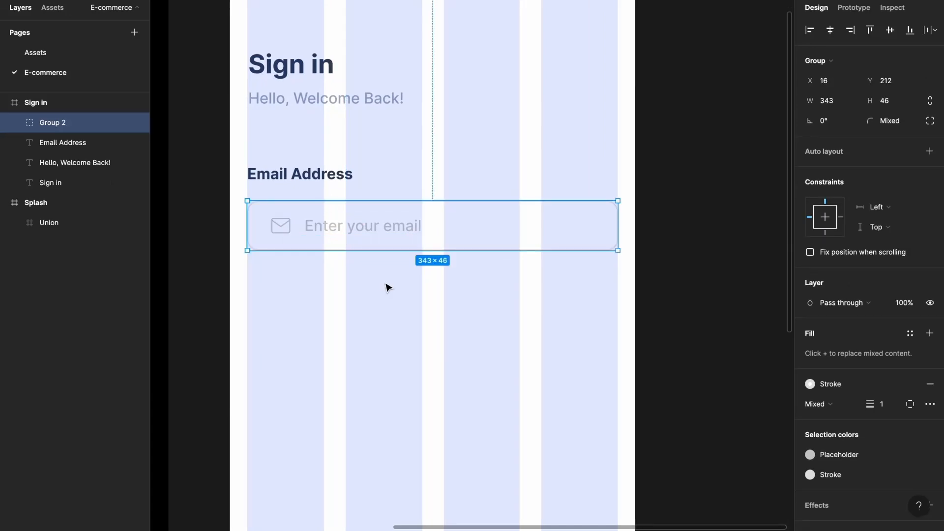
- Set 8 spacing between the Email Address label and the field, and group them
left_click(388, 287)
left_click(358, 232)
left_click(328, 182, "shift")
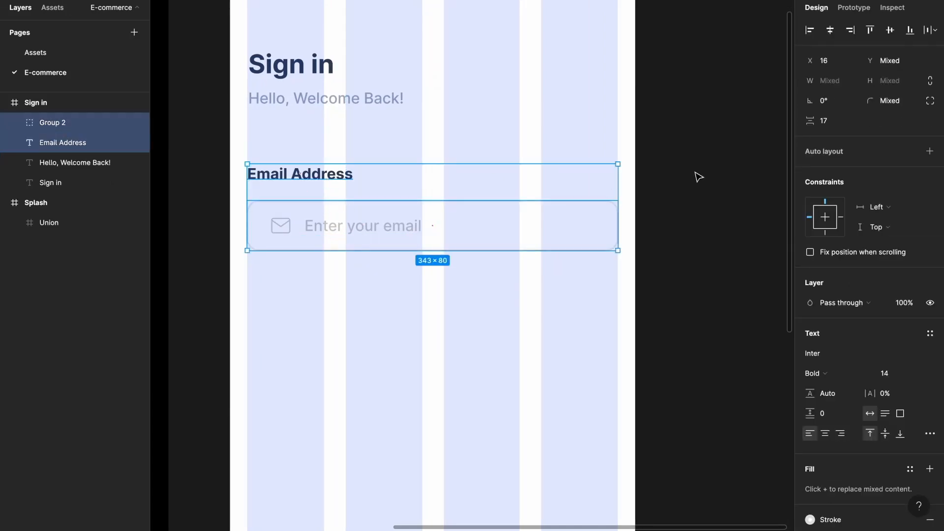
left_click(825, 121)
type("8")
key("Return")
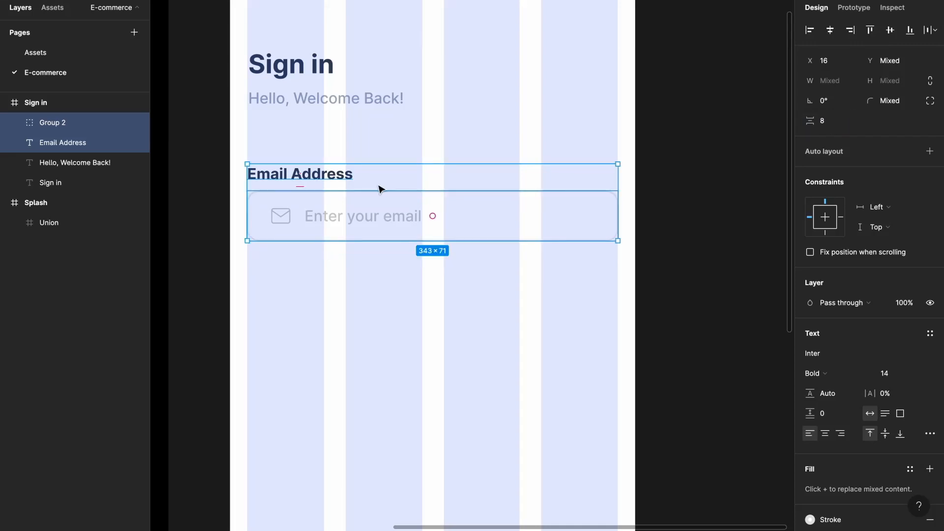
key("ctrl+g")
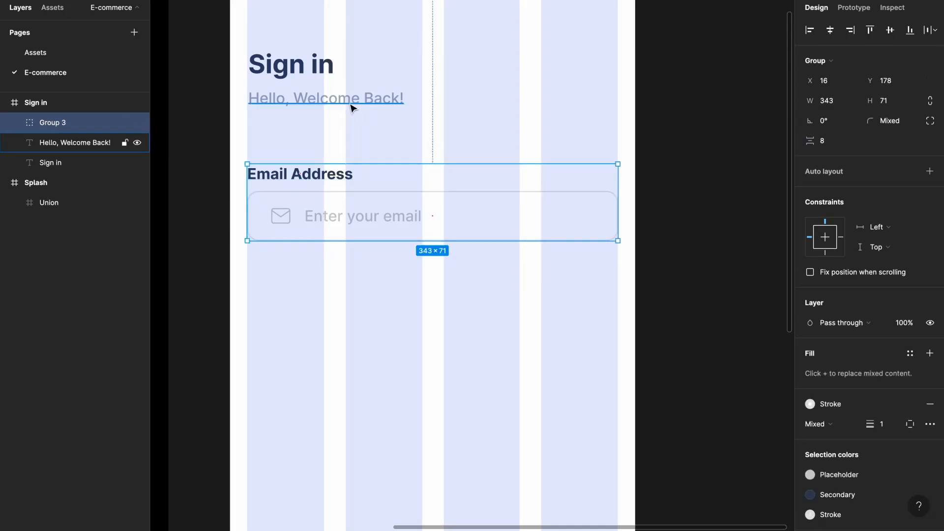
- Group the Sign in heading with the greeting and set a 40 gap above the email block
left_click(351, 103)
left_click(321, 71, "shift")
key("ctrl+g")
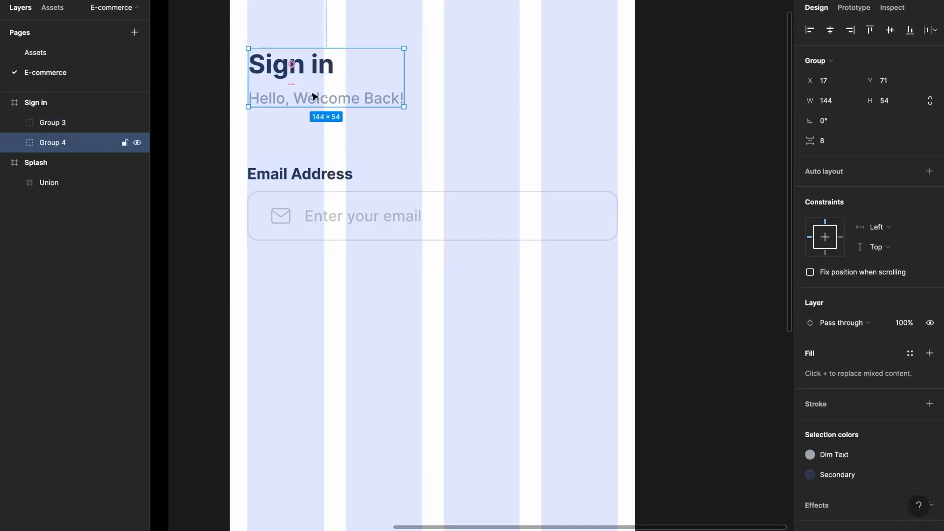
left_click(297, 180, "shift")
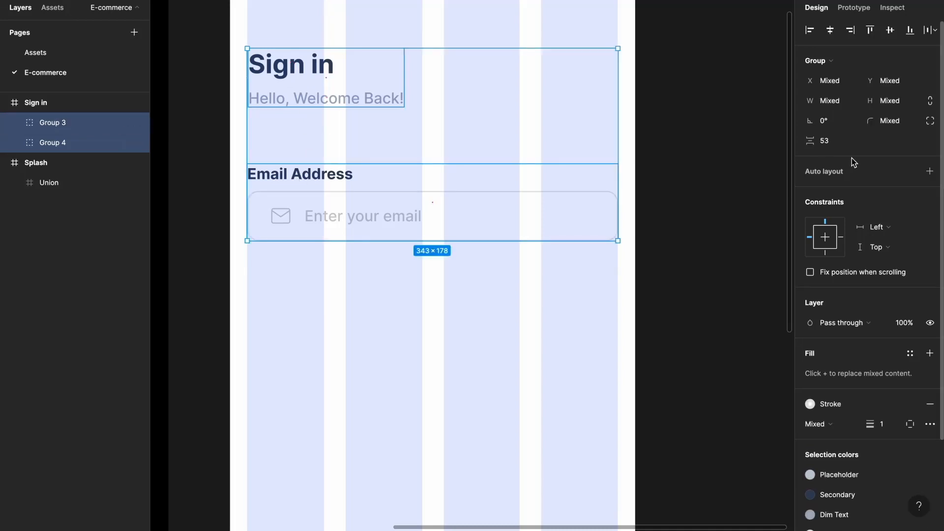
type("40")
key("Return")
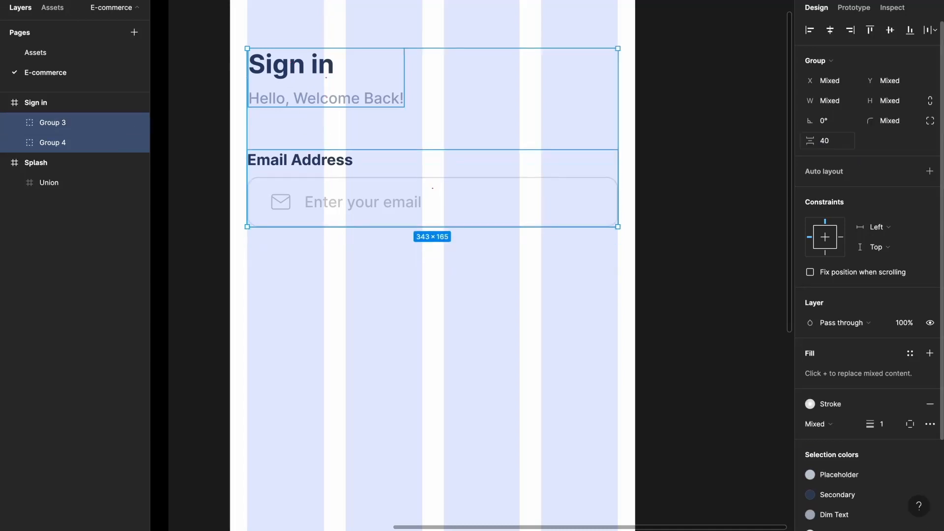
- Duplicate the Email Address field group directly below the original
left_click(436, 281)
left_click(359, 203)
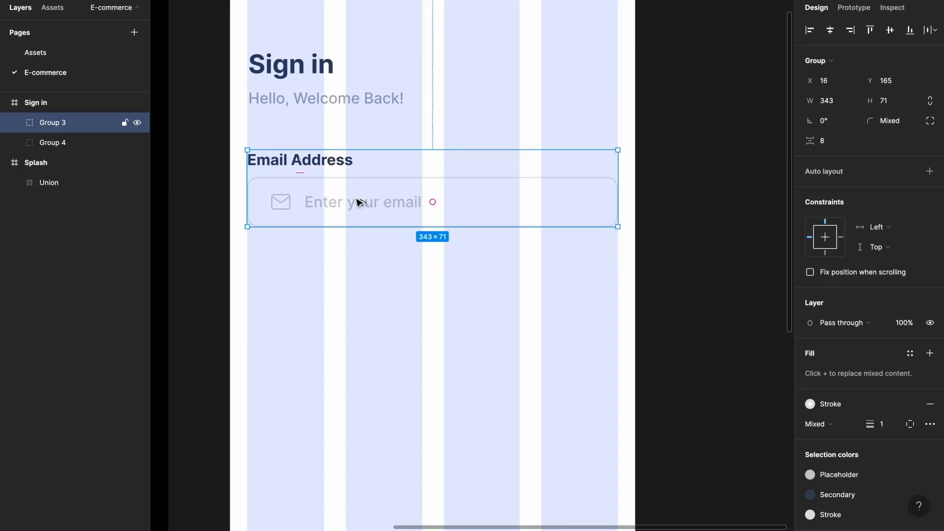
left_click_drag(359, 202, 355, 299)
- Set the spacing between the two field groups to 24
left_click(371, 221, "shift")
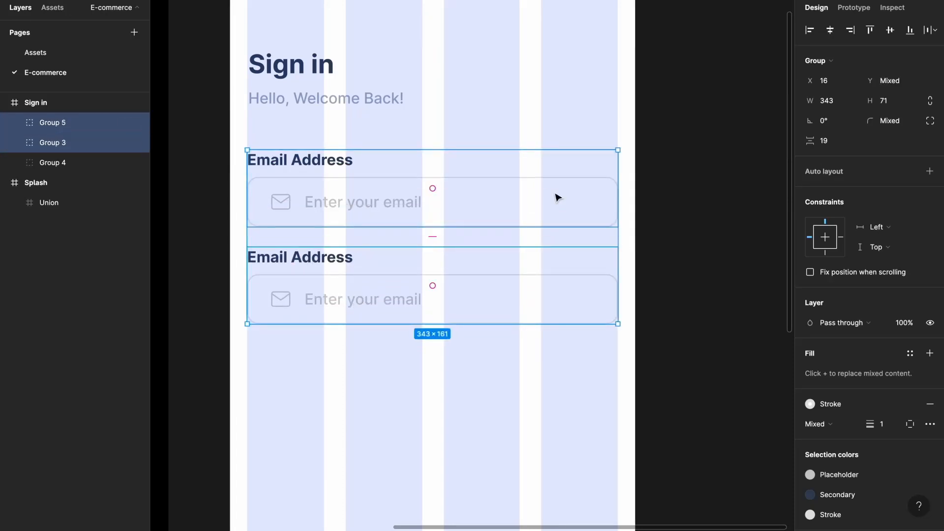
left_click(847, 143)
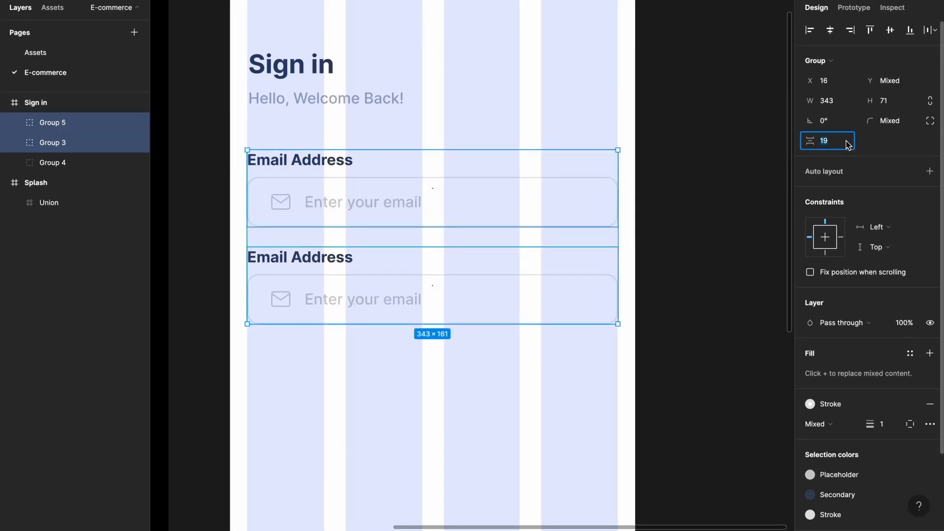
type("24")
key("Return")
left_click(443, 348)
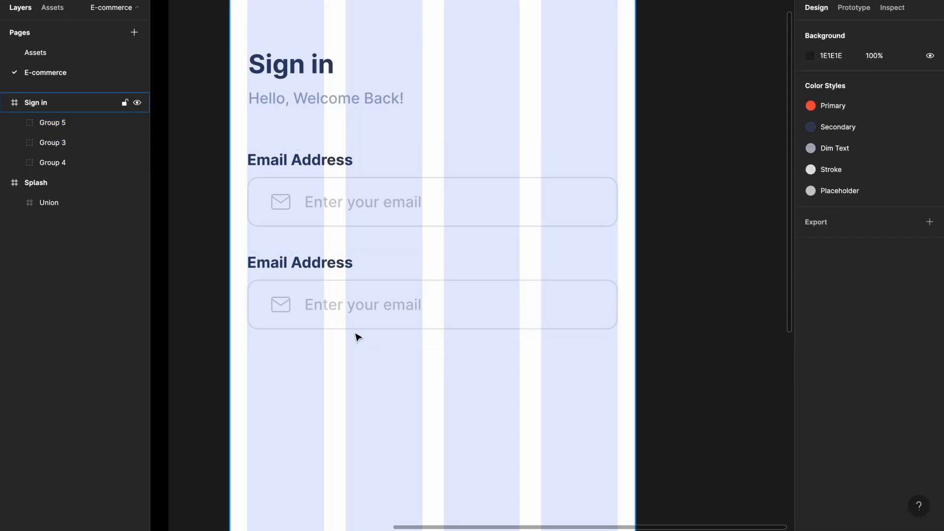
- Relabel the lower field 'Password' with an 'Enter your password' placeholder
double_click(316, 270)
type("Pass")
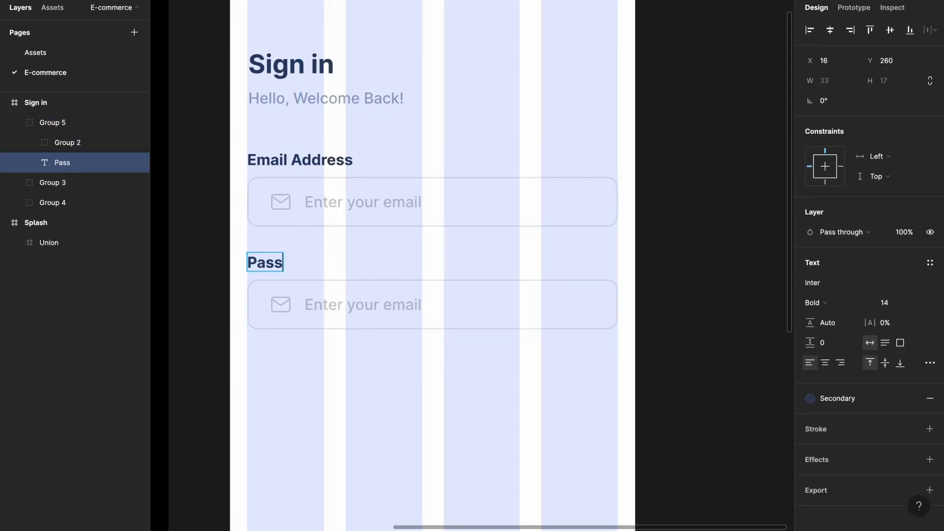
type("word")
left_click_drag(422, 305, 382, 304)
type("passwor")
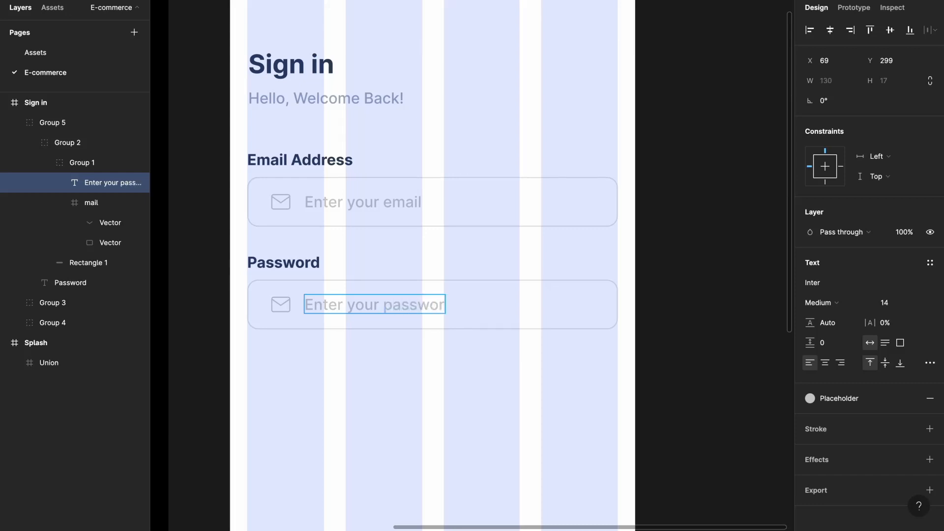
left_click(408, 384)
left_click(408, 383)
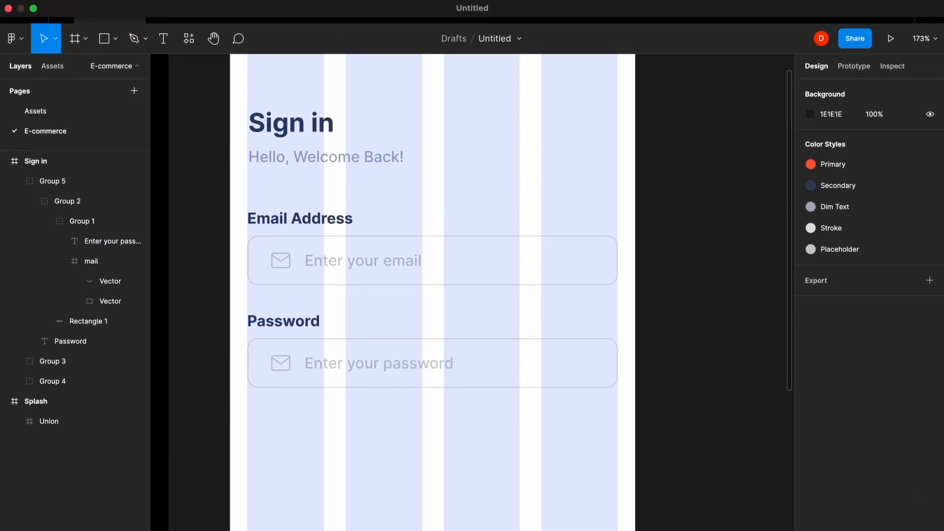
- Insert a lock icon from Feather Icons and size it to 20×20
left_click(307, 0)
left_click(324, 10)
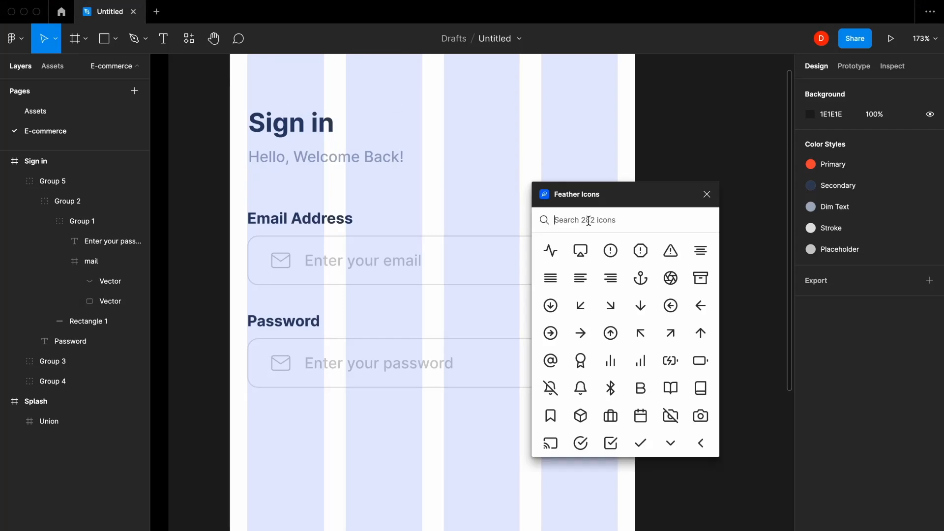
type("lock")
left_click(550, 250)
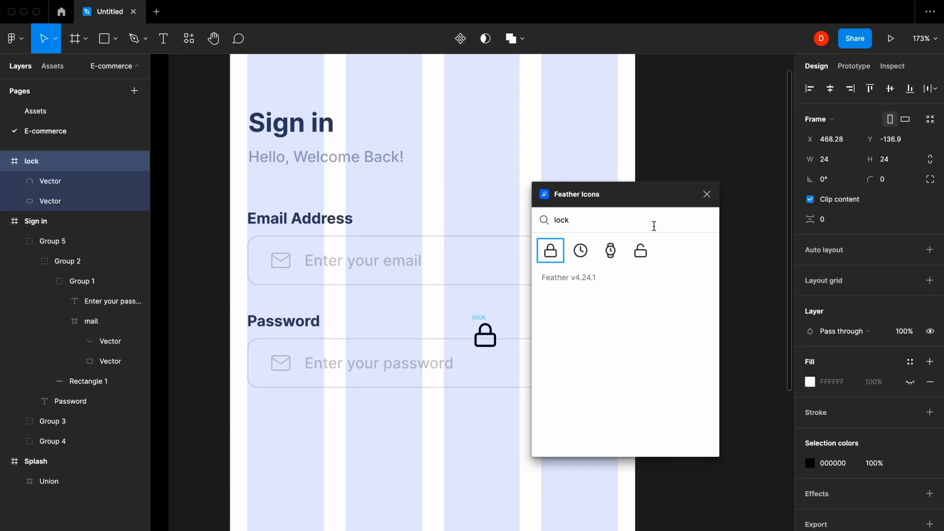
left_click(707, 194)
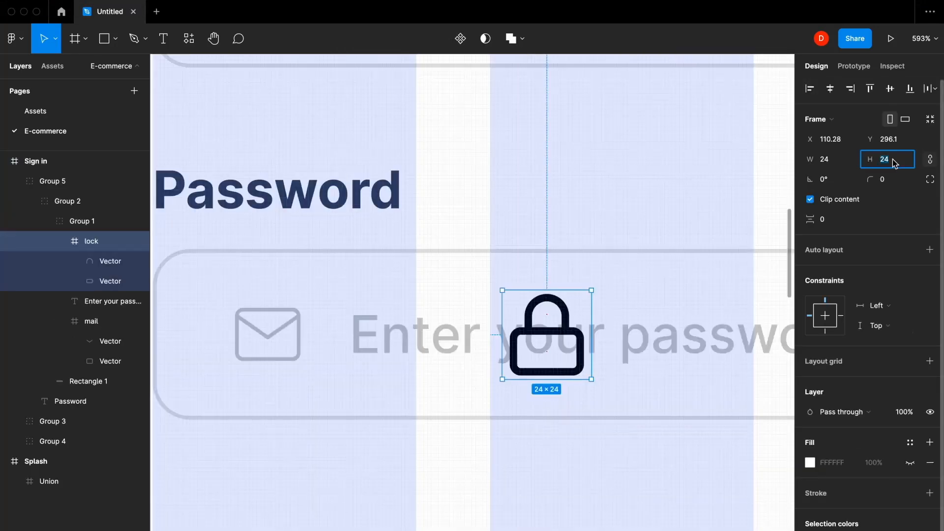
left_click(885, 159)
type("20")
key("Return")
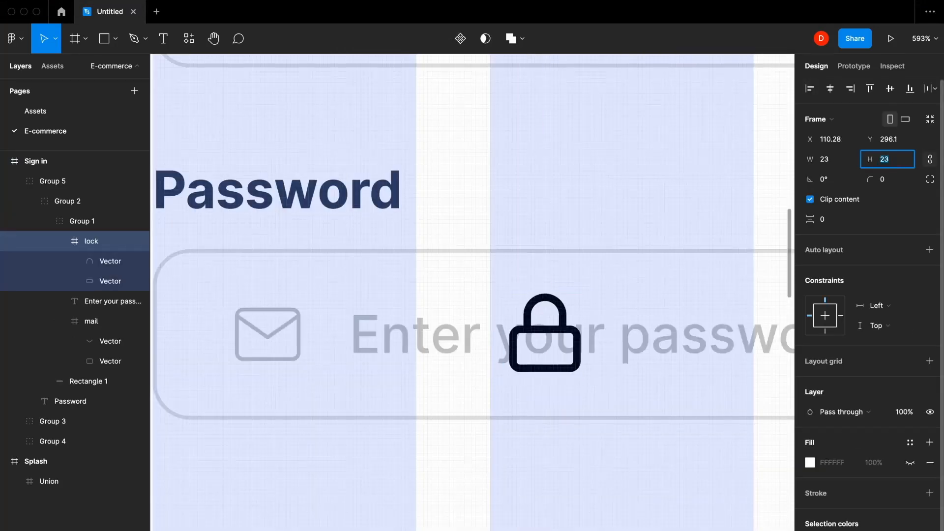
- Give the lock icon a 1 px stroke and the Placeholder grey colour style
left_click(110, 260)
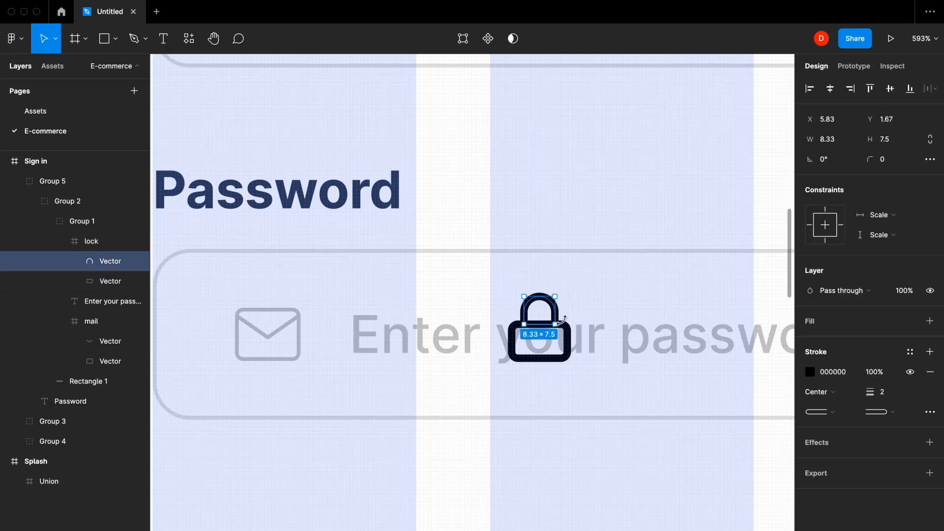
left_click(110, 281, "shift")
left_click(886, 442)
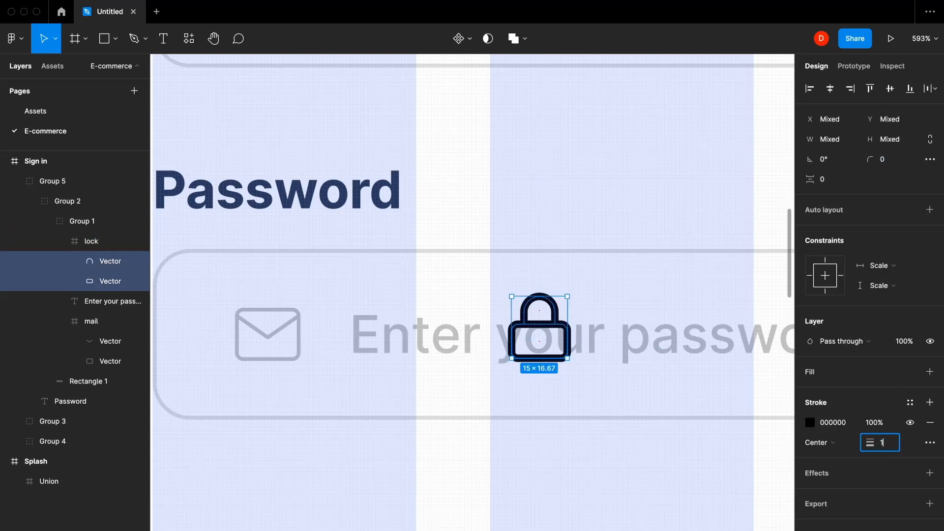
type("1")
key("Return")
left_click(91, 241)
left_click(910, 485)
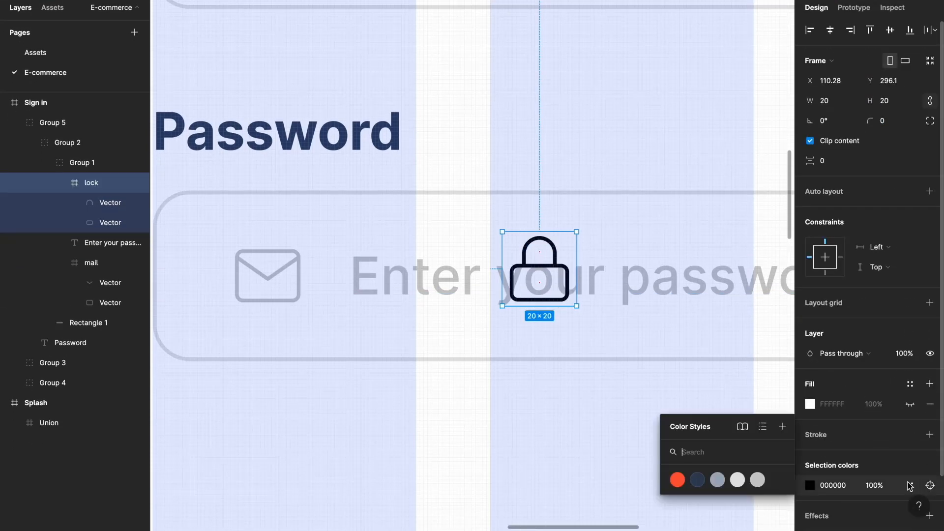
left_click(758, 483)
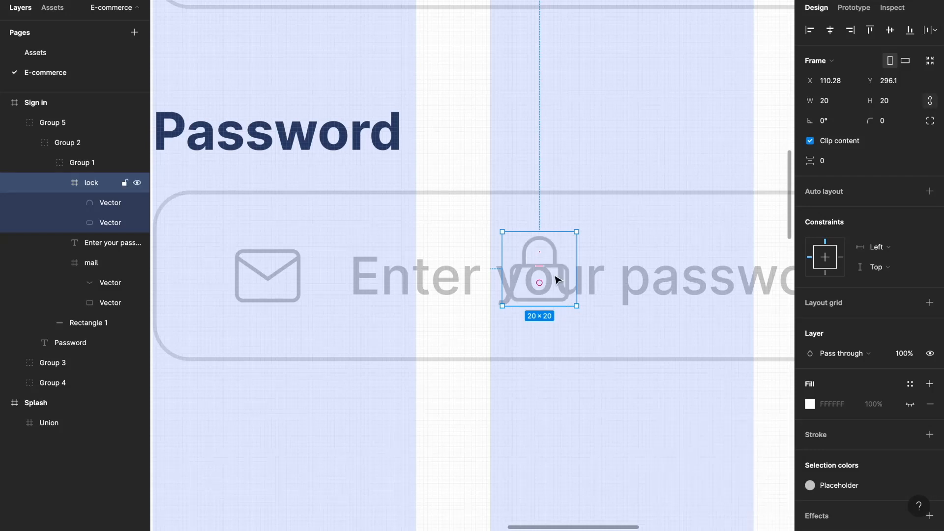
- Swap the lock into the envelope's place in the password field and delete the envelope
left_click_drag(556, 280, 382, 288)
left_click(296, 280, "shift")
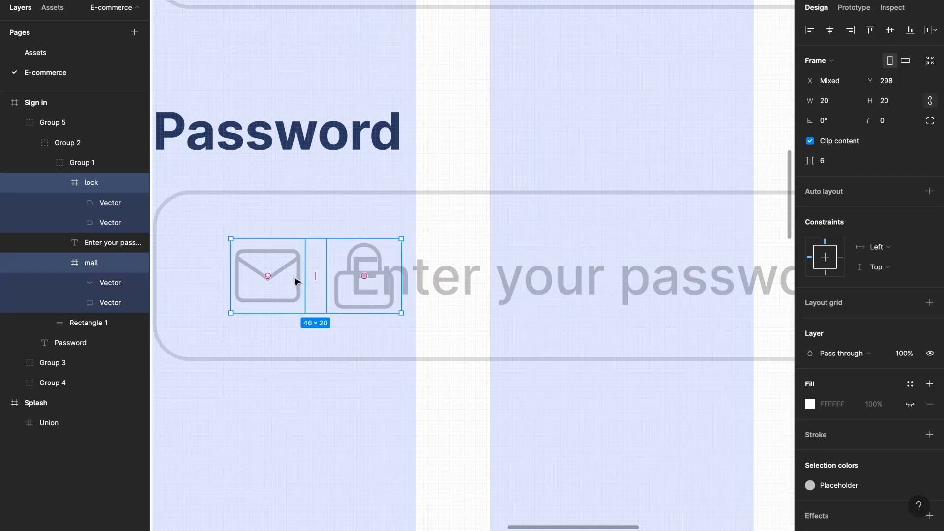
left_click_drag(267, 278, 363, 277)
left_click(352, 276)
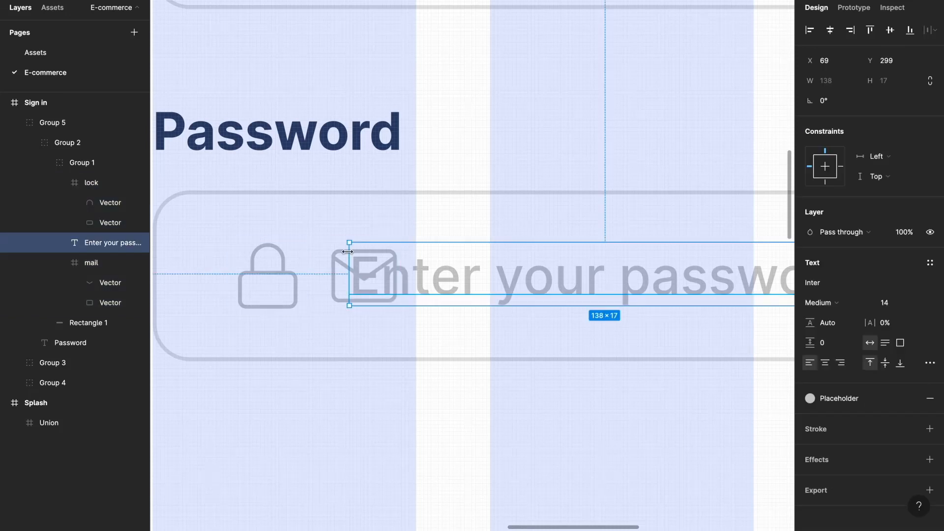
left_click(334, 277)
key("Delete")
scroll(387, 288, "down", 5)
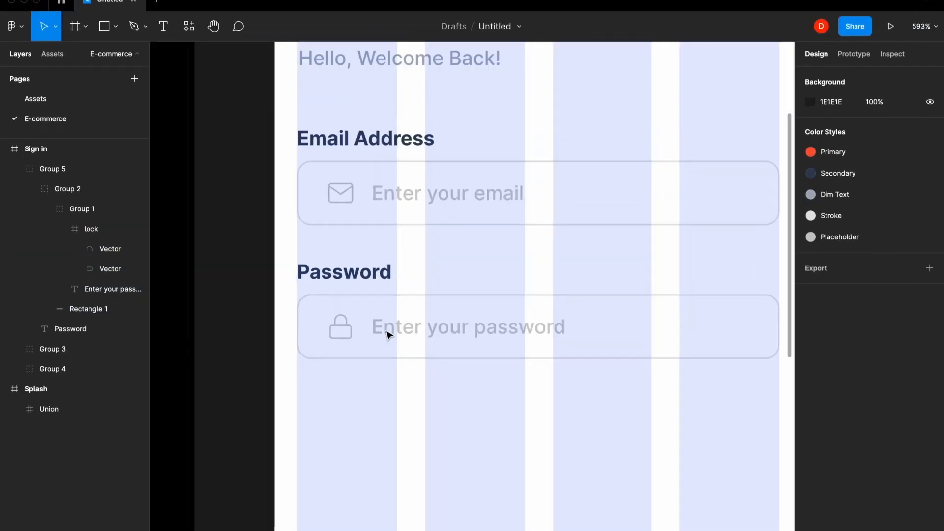
- Insert an eye-off icon from Feather Icons at the password field's right end, sized 20×20
left_click(309, 1)
left_click(323, 11)
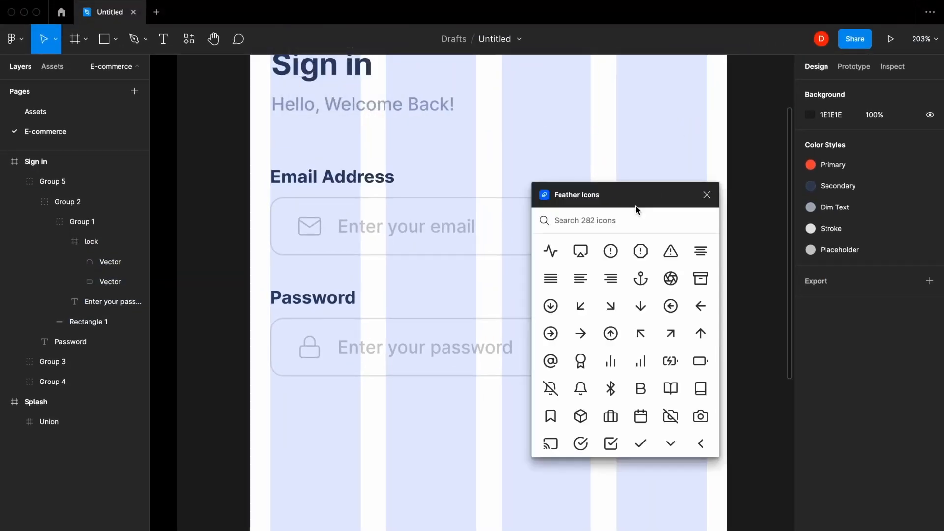
type("eye")
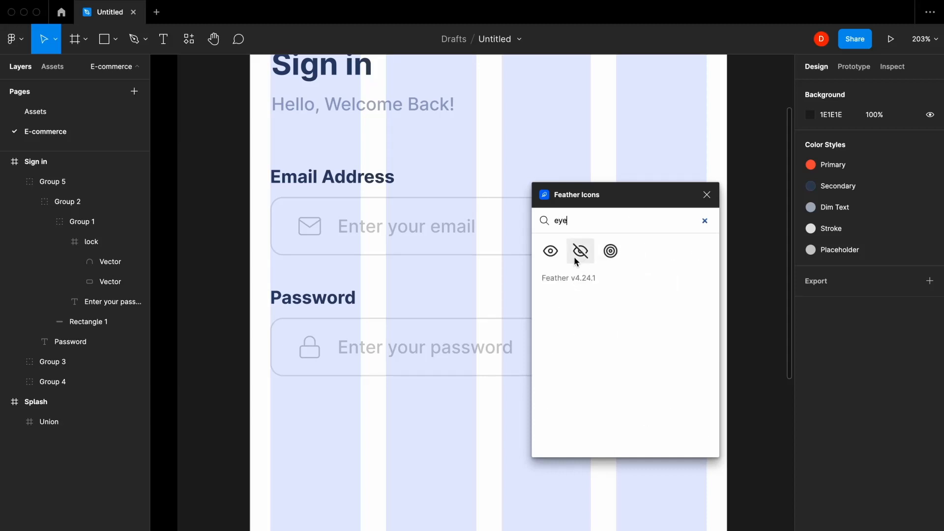
left_click(576, 260)
left_click(707, 195)
left_click_drag(487, 337, 680, 349)
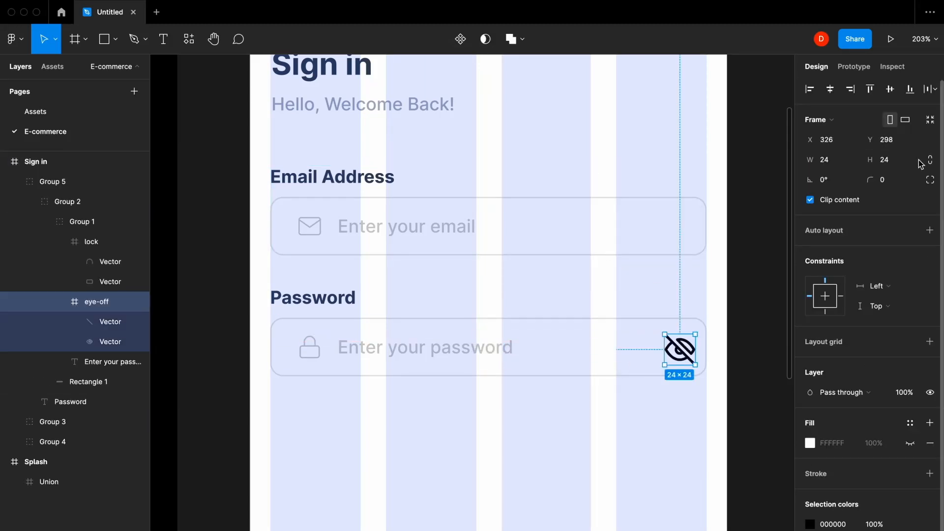
left_click(899, 161)
key("Down")
key("Down")
key("Down")
key("Down")
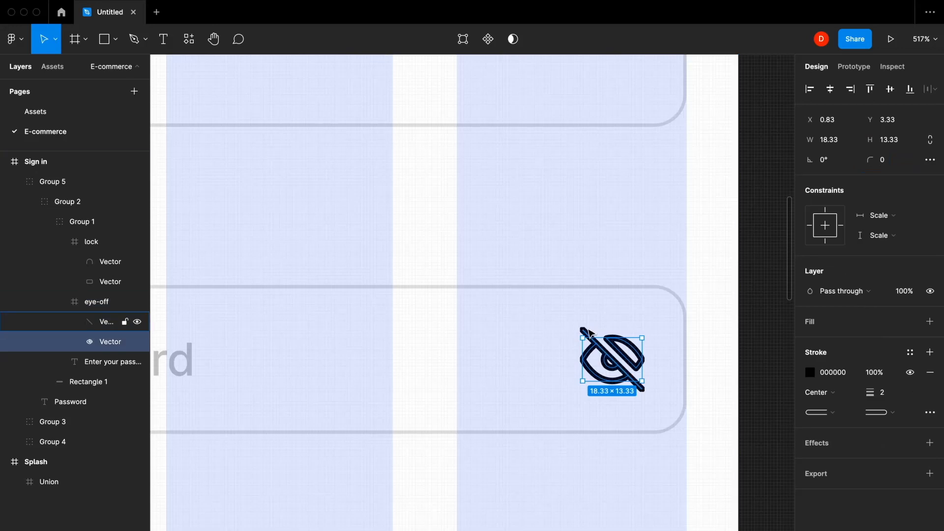
- Give the eye-off icon a 1 px stroke and the Placeholder grey colour style
left_click(589, 333, "shift")
left_click(880, 392)
type("1")
key("Return")
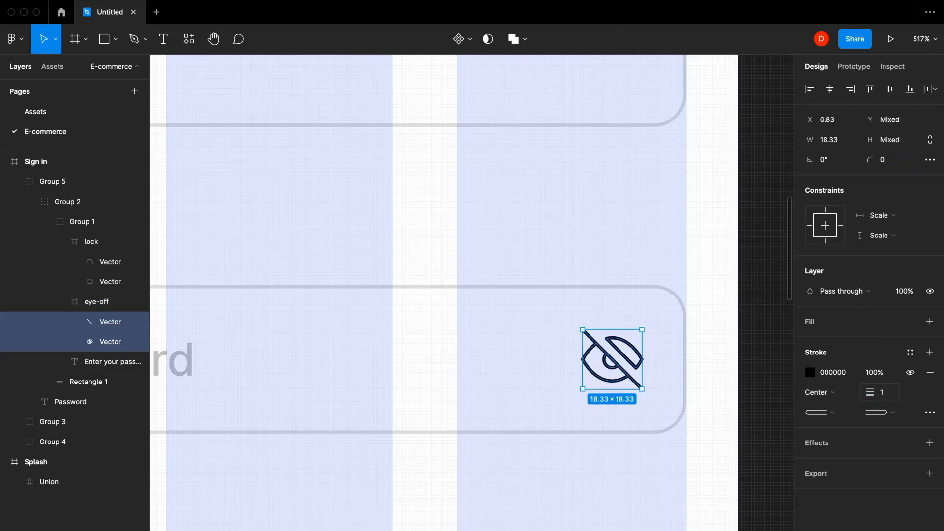
key("Escape")
left_click(910, 524)
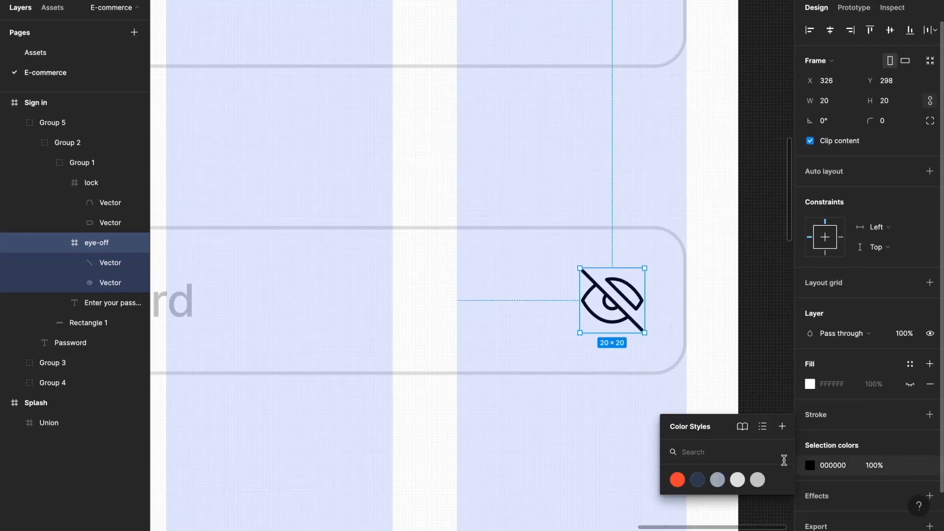
left_click(757, 479)
- Toggle the lock-and-placeholder group's visibility, then hide the password field contents group
left_click(663, 373, "shift")
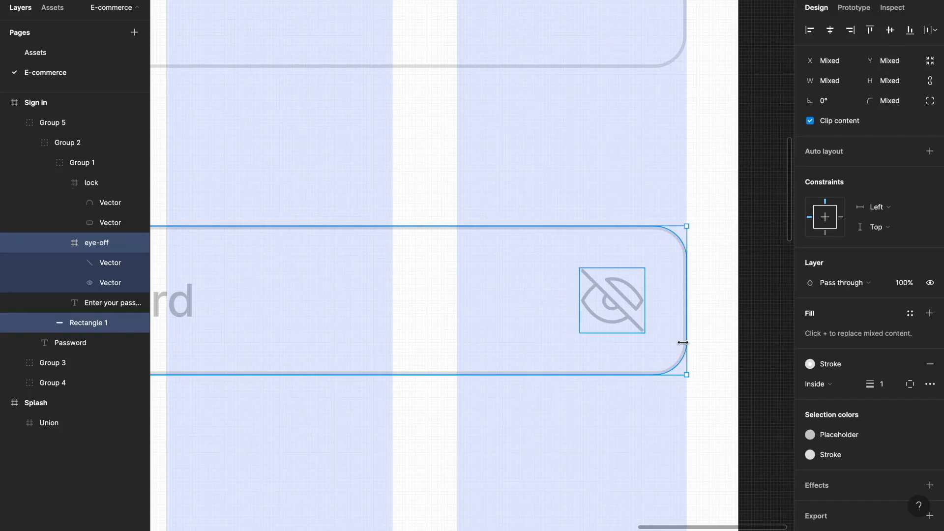
left_click(682, 342, "shift")
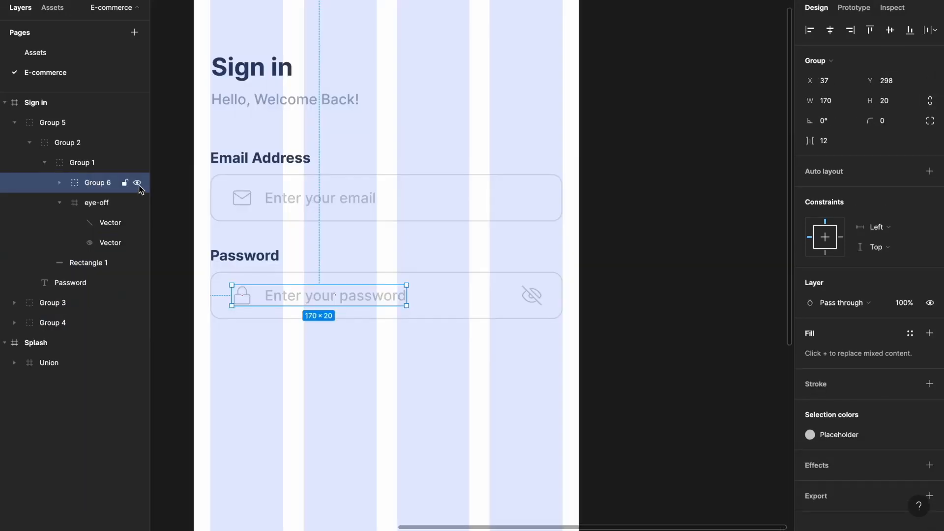
left_click(138, 183)
left_click(138, 183)
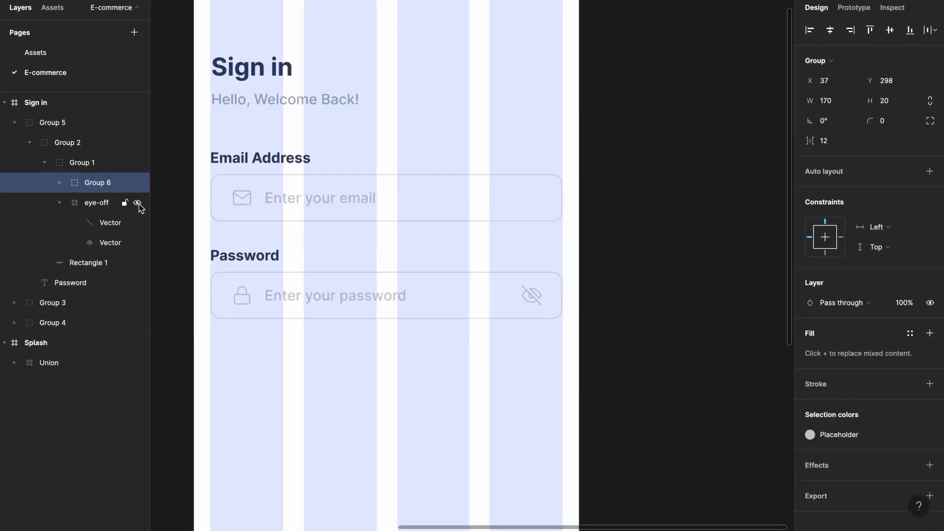
left_click(93, 165)
left_click(136, 164)
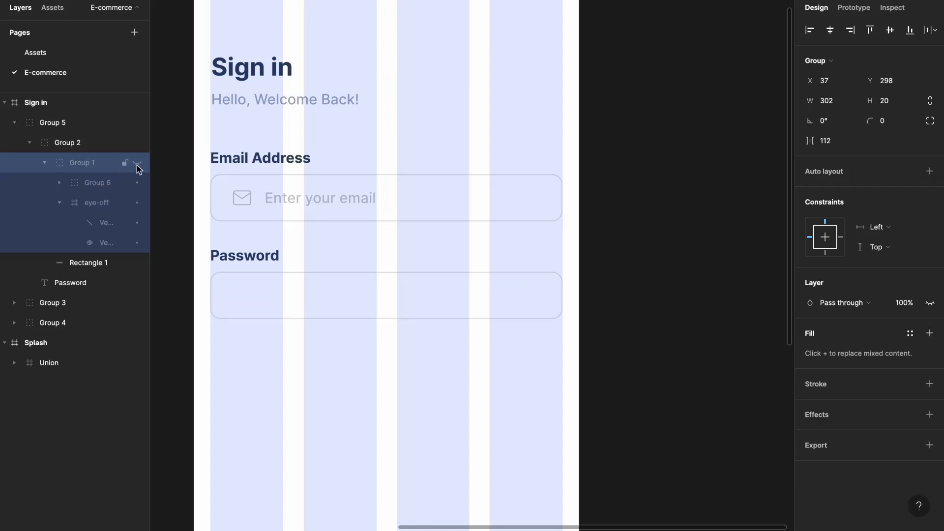
- Show the password contents again and add a Primary red 'Forgot Password?' text below the field
left_click(137, 165)
key("Escape")
scroll(487, 228, "down", 3)
key("t")
left_click(487, 229)
type("Forgot ")
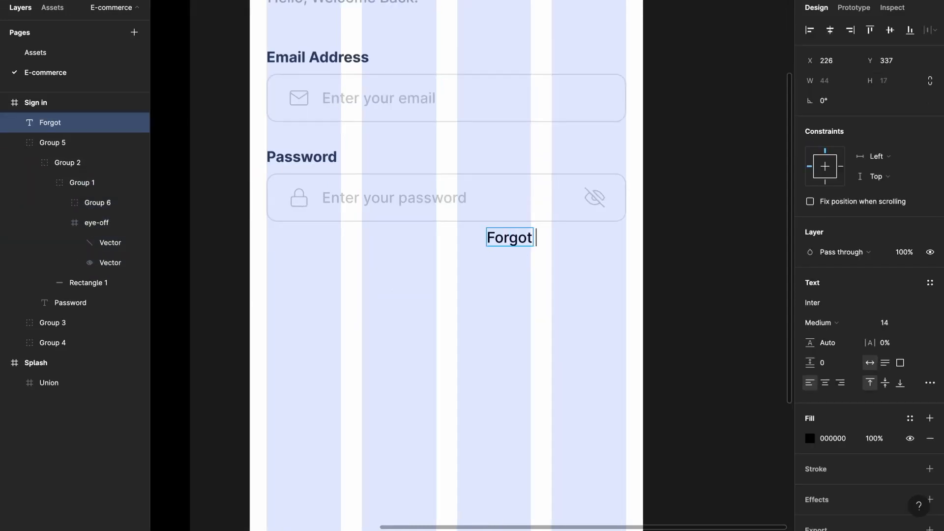
type("Password?")
key("Escape")
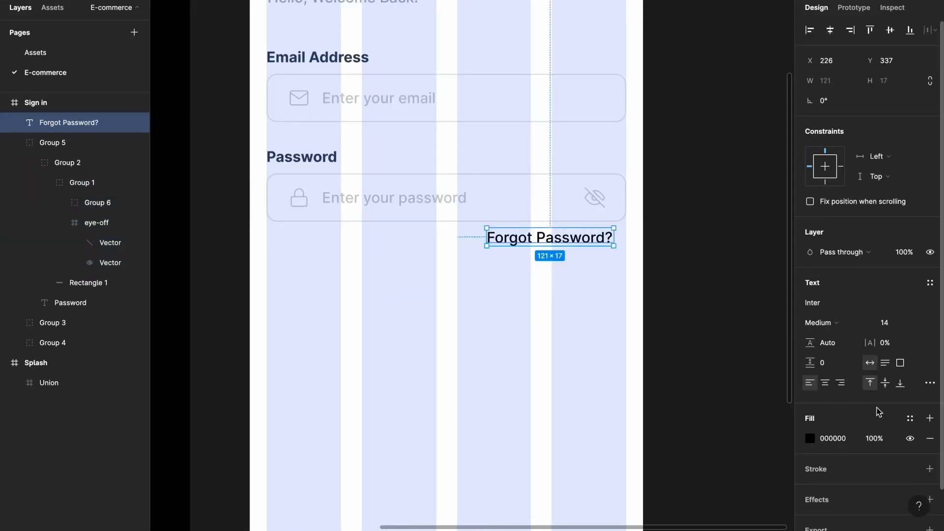
left_click(910, 418)
left_click(827, 486)
- Align Forgot Password? to the field's right edge with an 8 px gap below the password group
left_click(602, 263)
left_click_drag(587, 240, 596, 239)
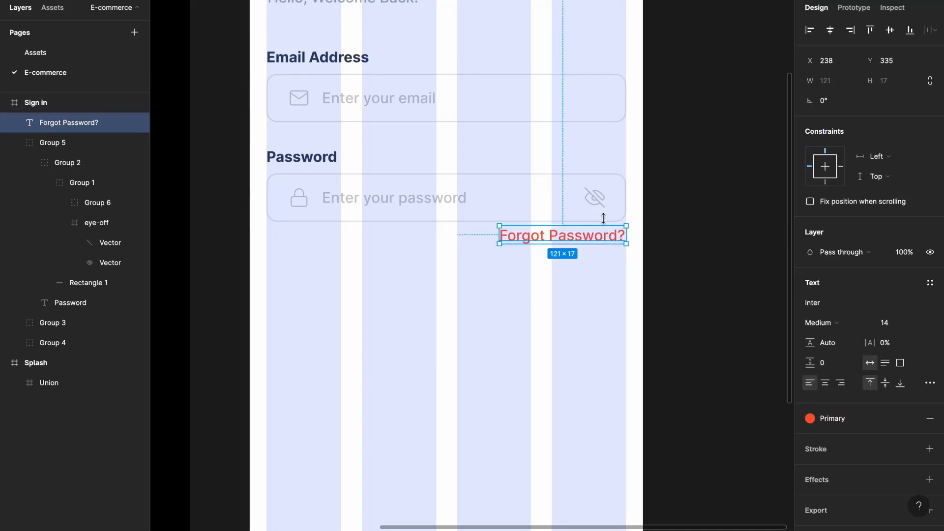
left_click(613, 225, "shift")
left_click(830, 126)
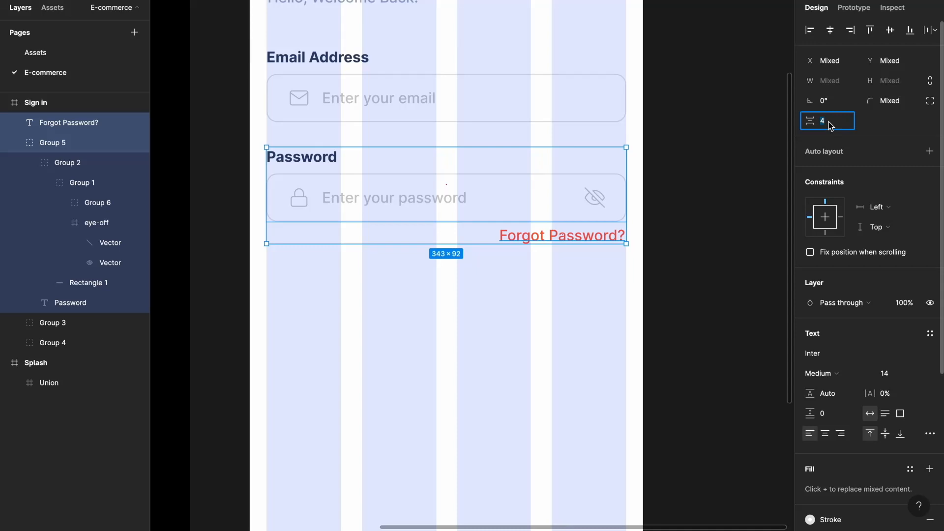
type("8")
key("Return")
left_click(510, 303)
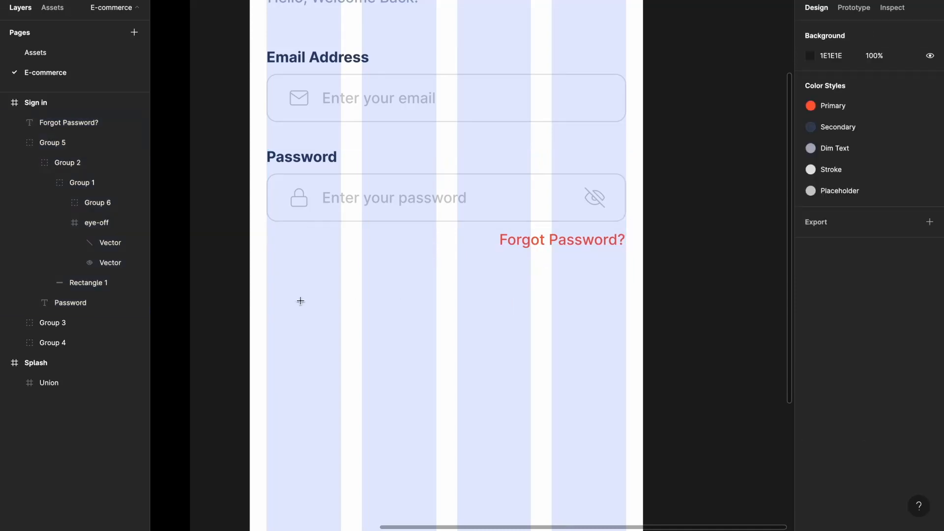
- Draw a wide rectangle below Forgot Password? with height 50 and corner radius 34
mouse_move(267, 293)
left_mouse_down()
mouse_move(485, 340)
mouse_move(627, 339)
left_mouse_up()
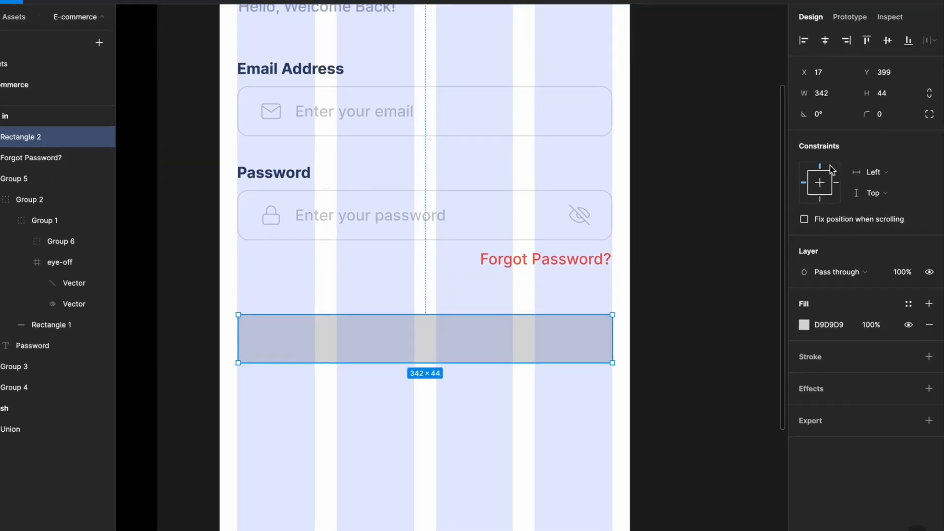
left_click(886, 81)
type("50")
key("Return")
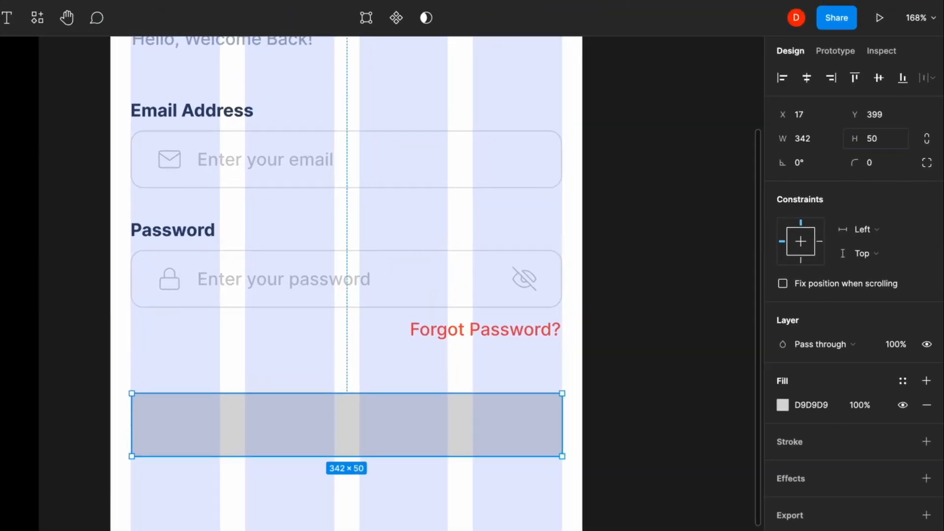
left_click(878, 163)
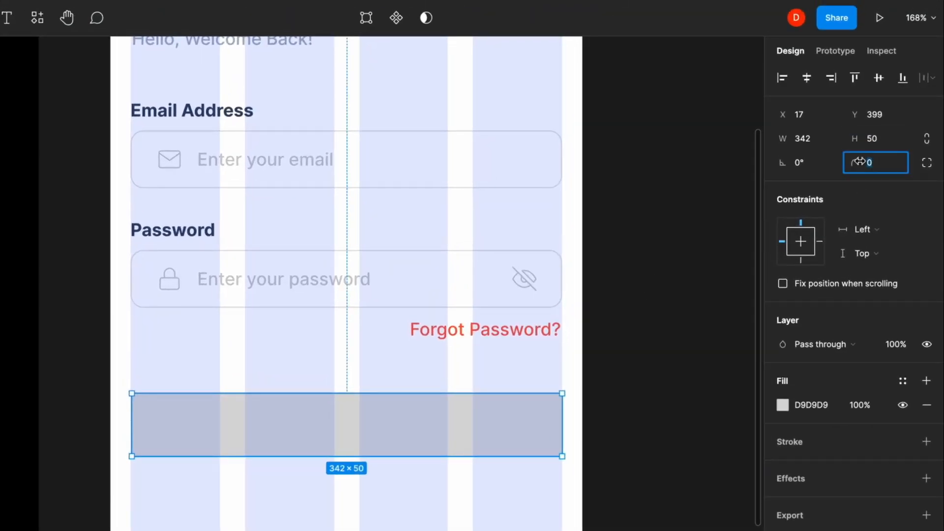
type("34")
key("Return")
- Fill the button with the Primary red style and start a text layer on it
left_click(902, 380)
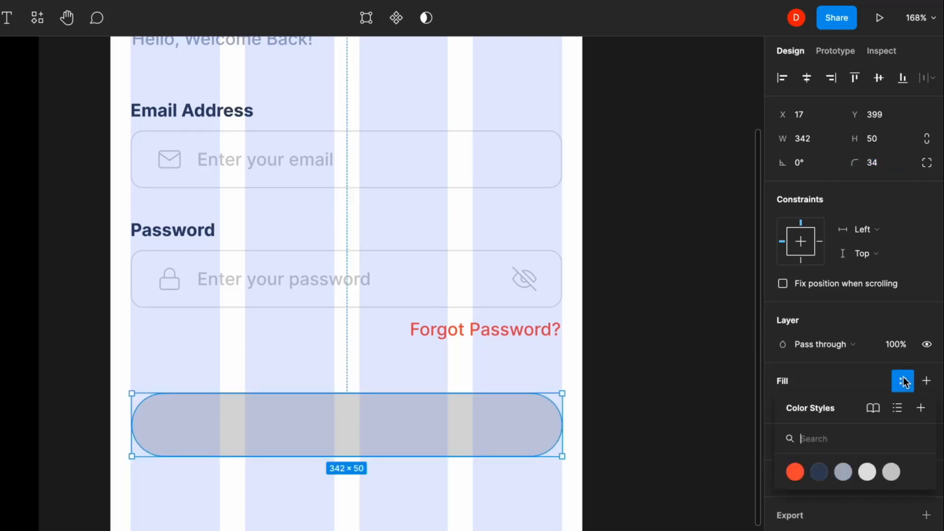
left_click(794, 472)
left_click(506, 506)
left_click(342, 451)
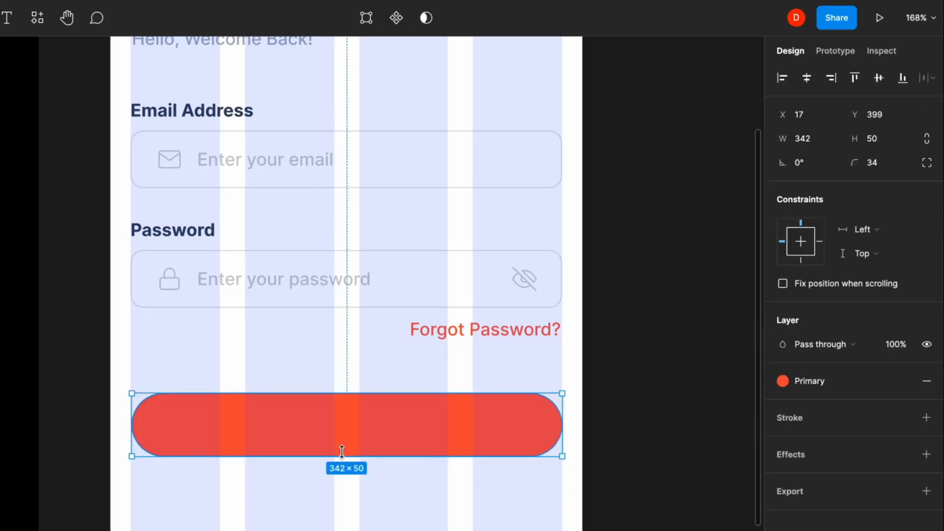
key("t")
left_click(306, 426)
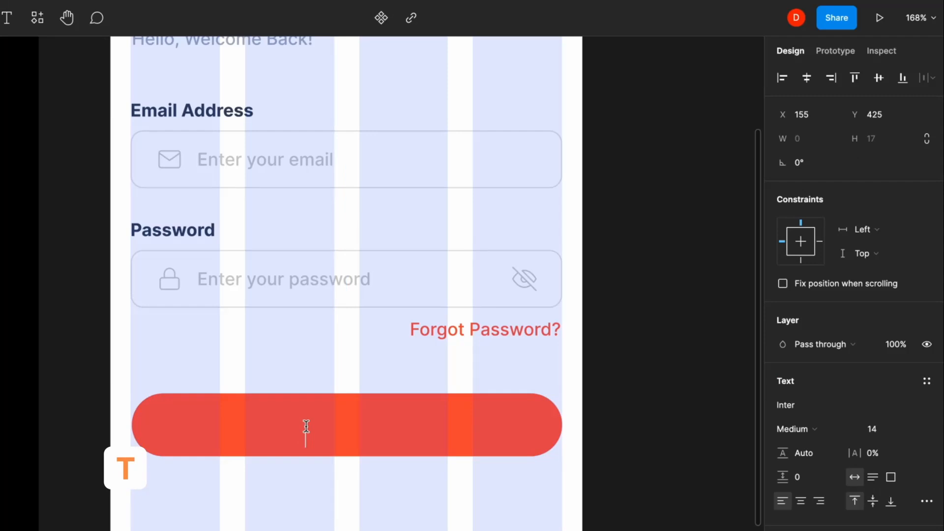
- Type 'Log In' and centre it horizontally and vertically on the red button
type("Log In")
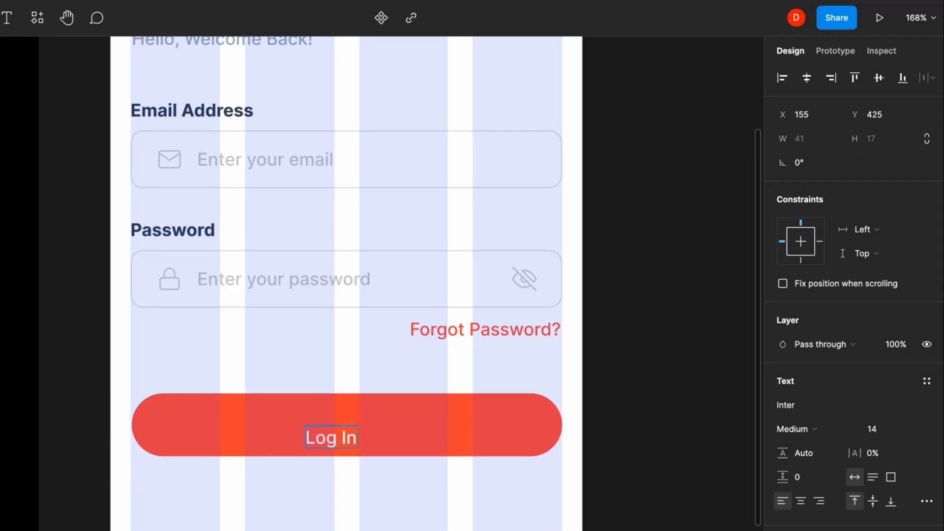
key("Escape")
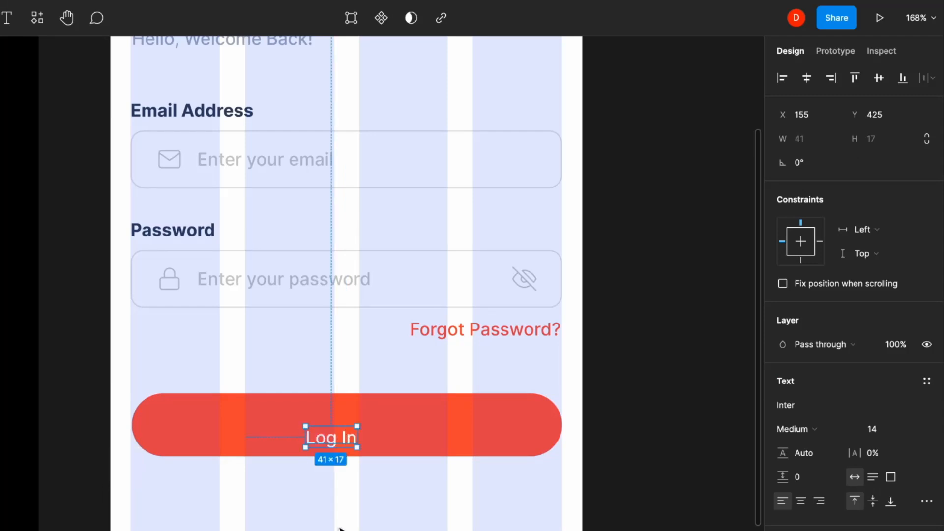
left_click(407, 424, "shift")
left_click(806, 78)
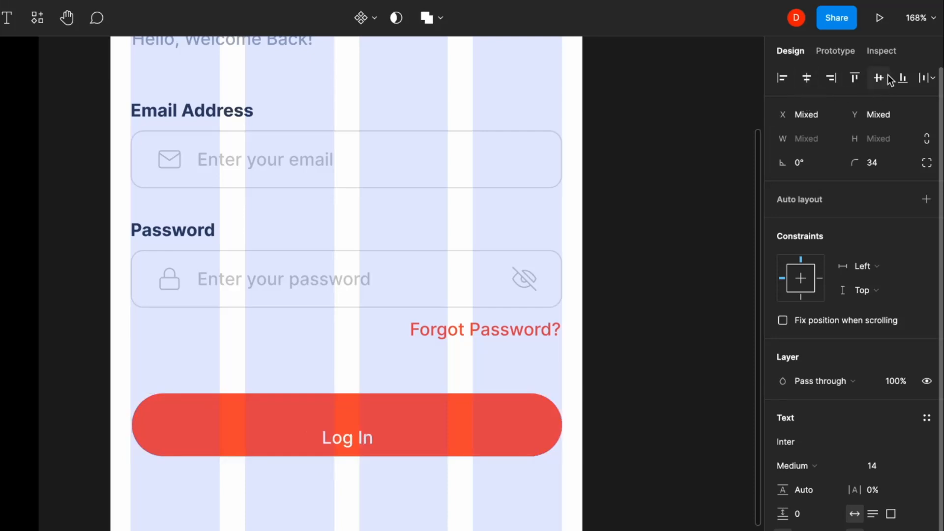
left_click(879, 77)
left_click(392, 516)
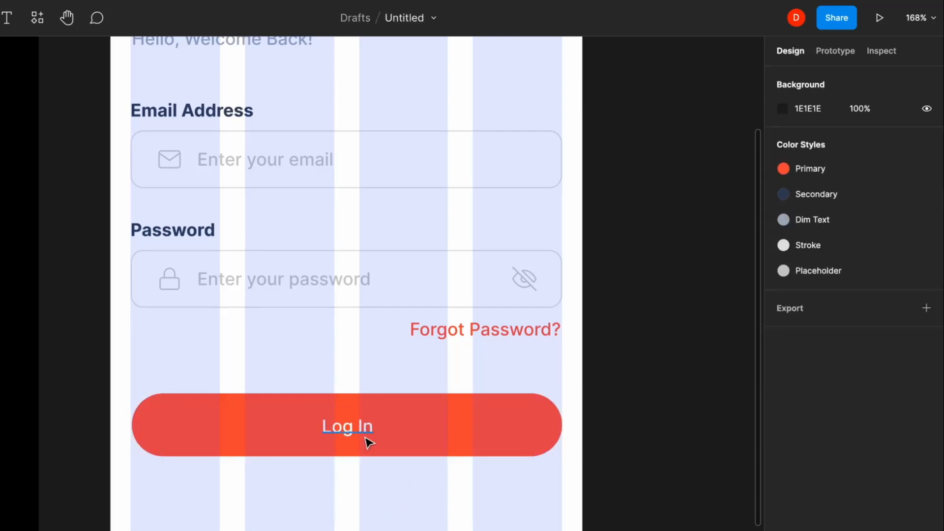
- Make the Log In text Semi Bold, re-centre it, and select the grouped button
left_click(364, 432)
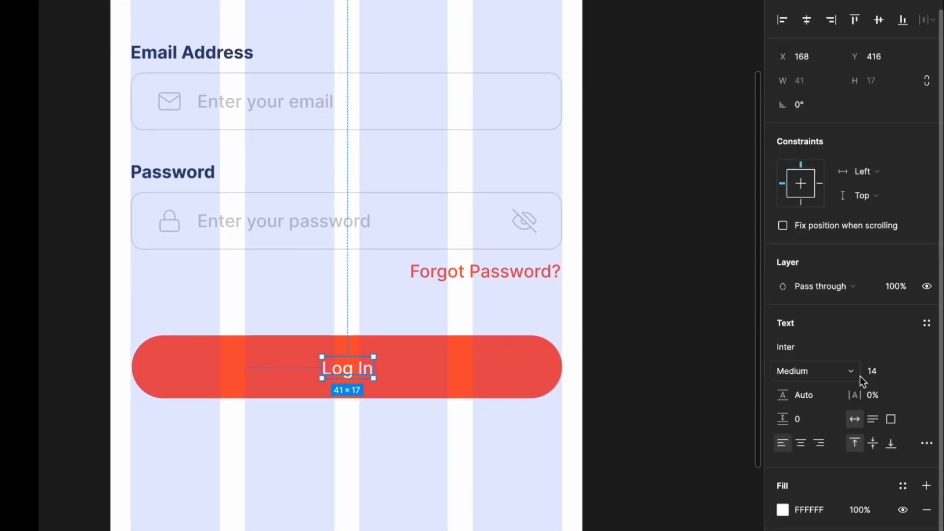
left_click(824, 371)
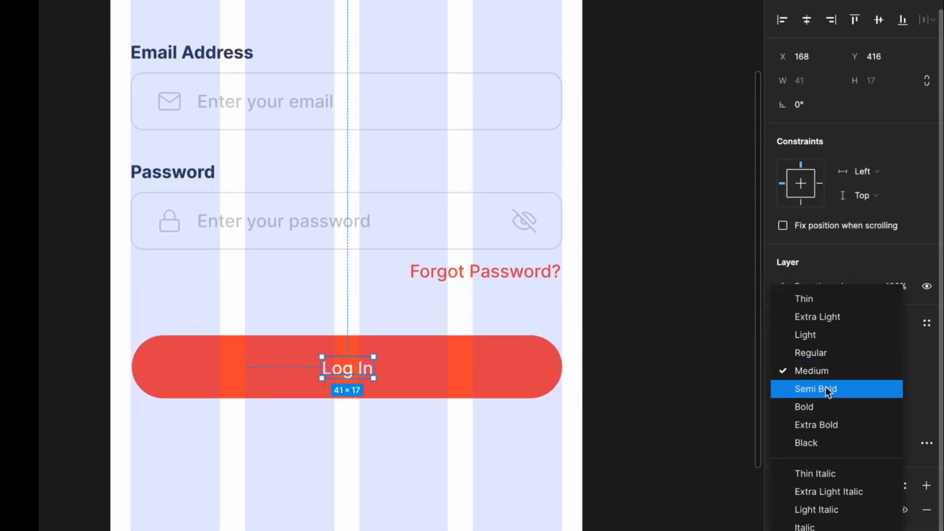
left_click(826, 388)
left_click(533, 382, "shift")
left_click(807, 78)
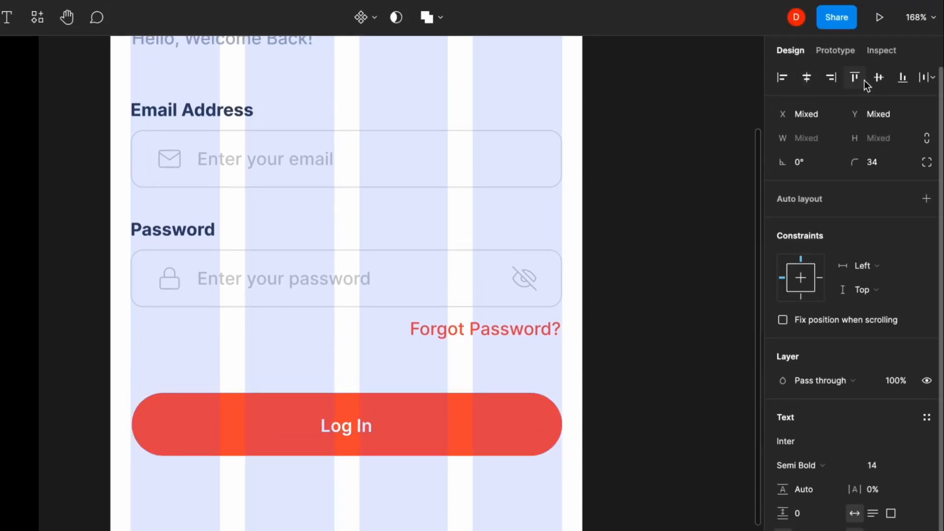
left_click(422, 477)
left_click(338, 419)
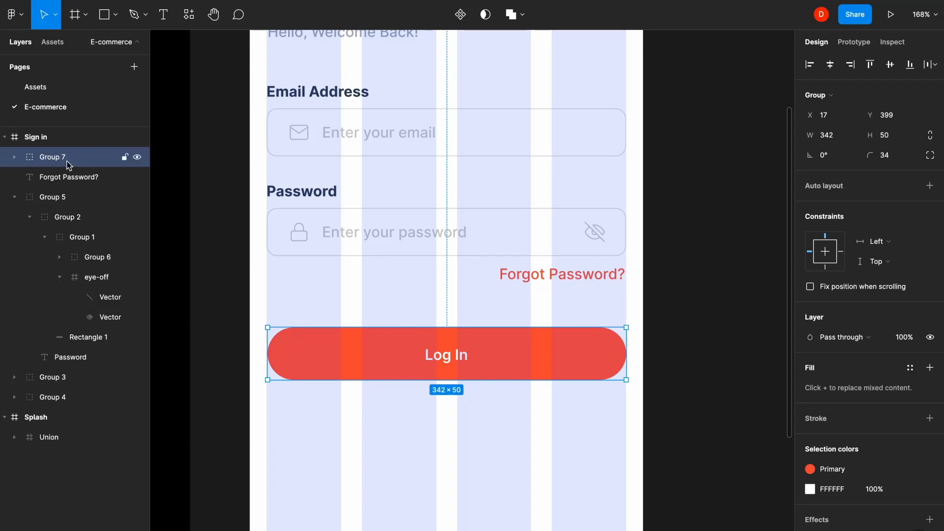
- Add an 'Or Log in with' text caption below the Log In button
key("Escape")
scroll(436, 432, "down", 5)
key("t")
left_click(454, 302)
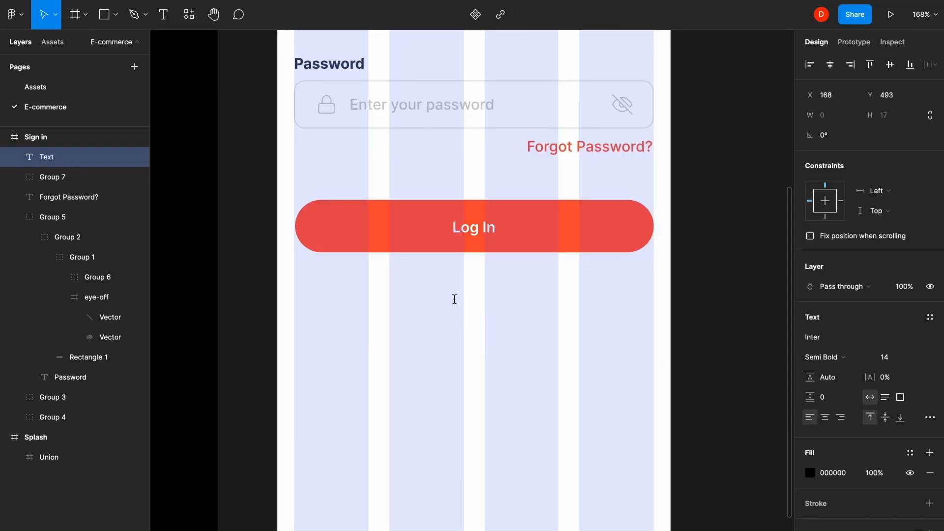
type("Or Log")
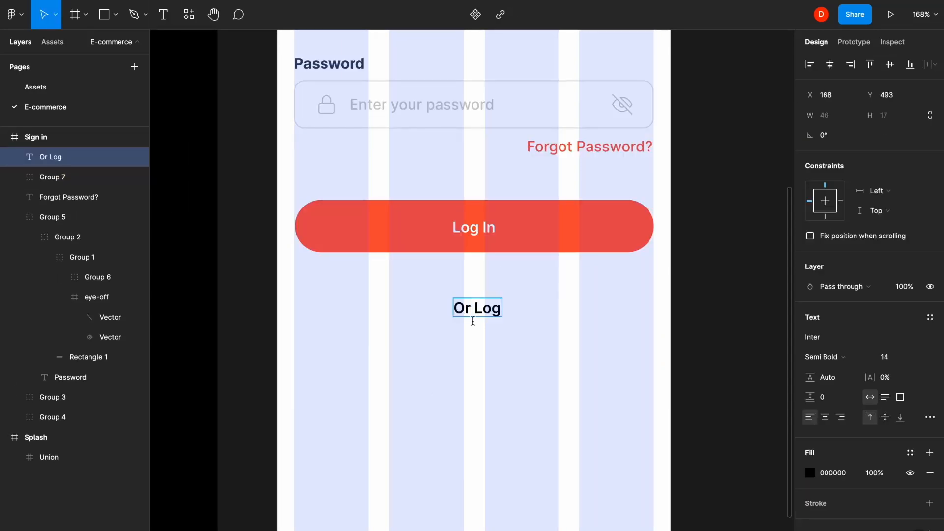
type(" in with")
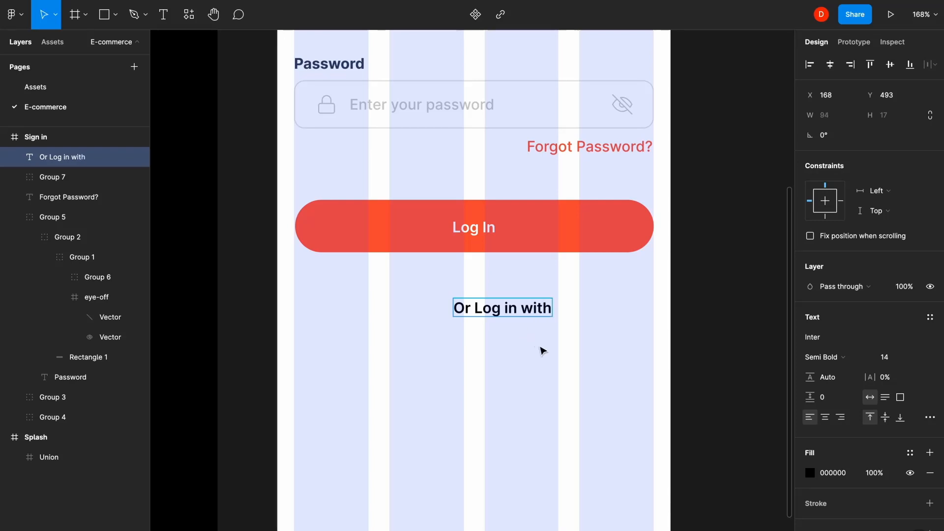
key("Escape")
- Colour the caption Placeholder grey and set it to Regular weight
left_click(910, 452)
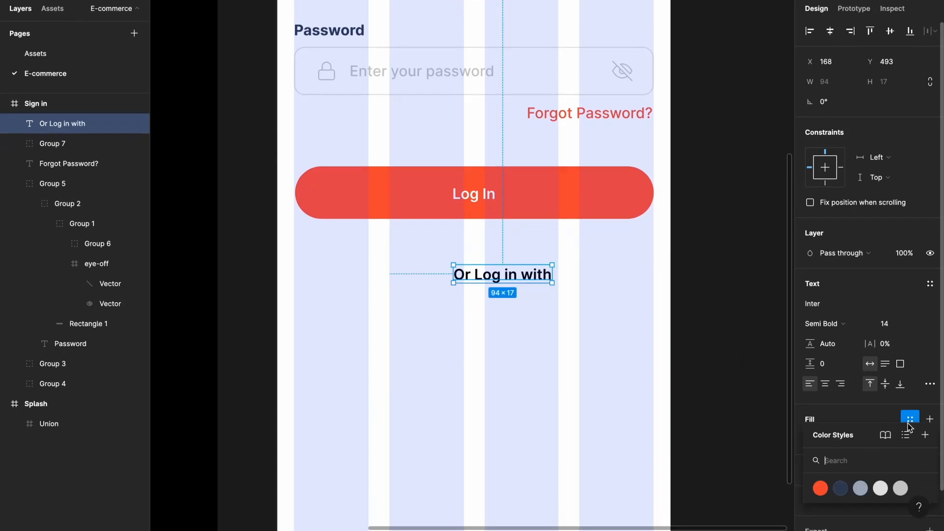
left_click(901, 488)
left_click(836, 328)
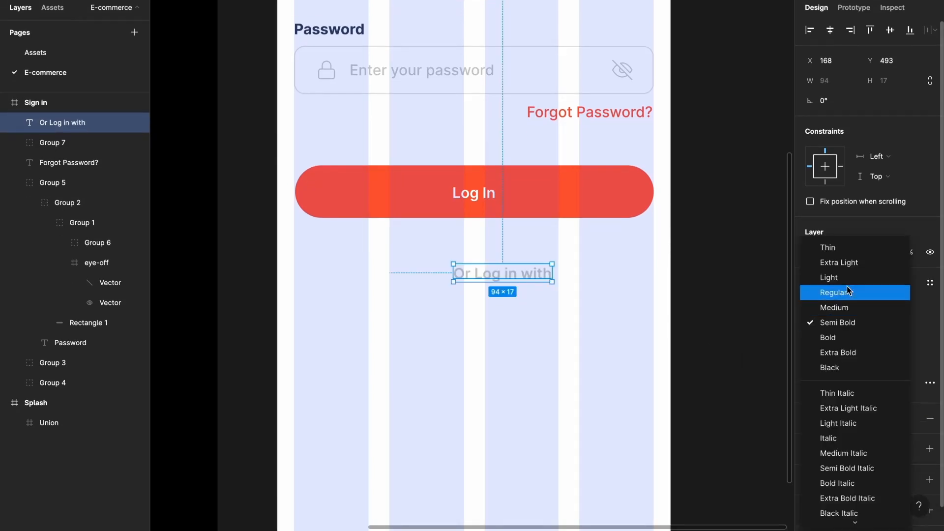
left_click(845, 290)
- Centre the caption under the Log In button with a 40 px gap
left_click(512, 288)
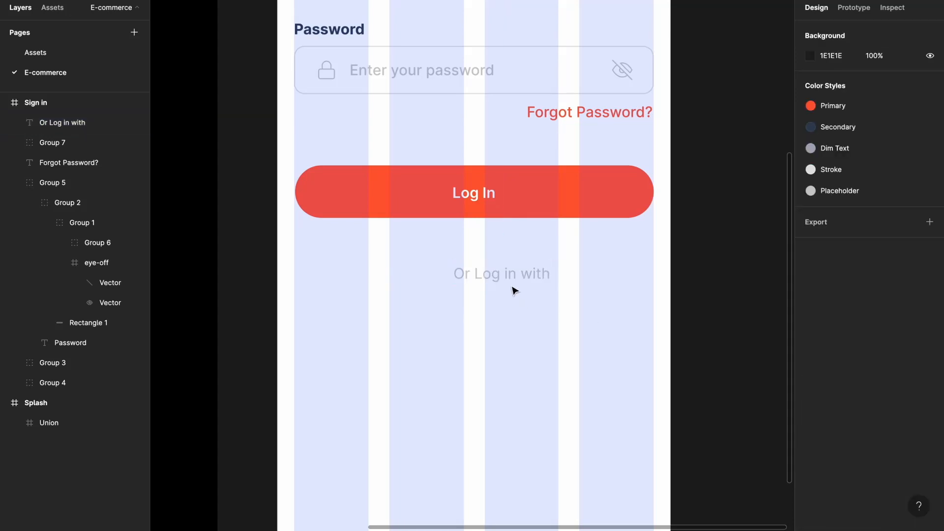
left_click_drag(537, 279, 499, 277)
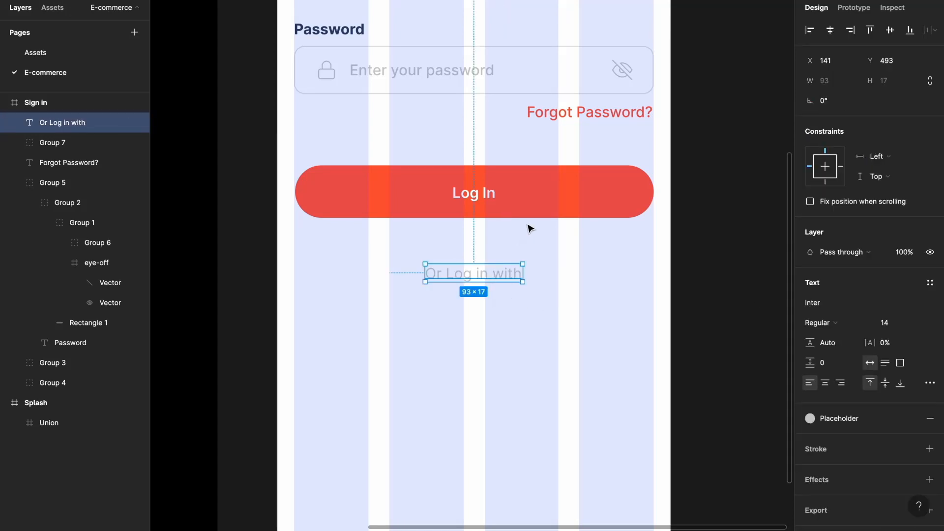
left_click(538, 216, "shift")
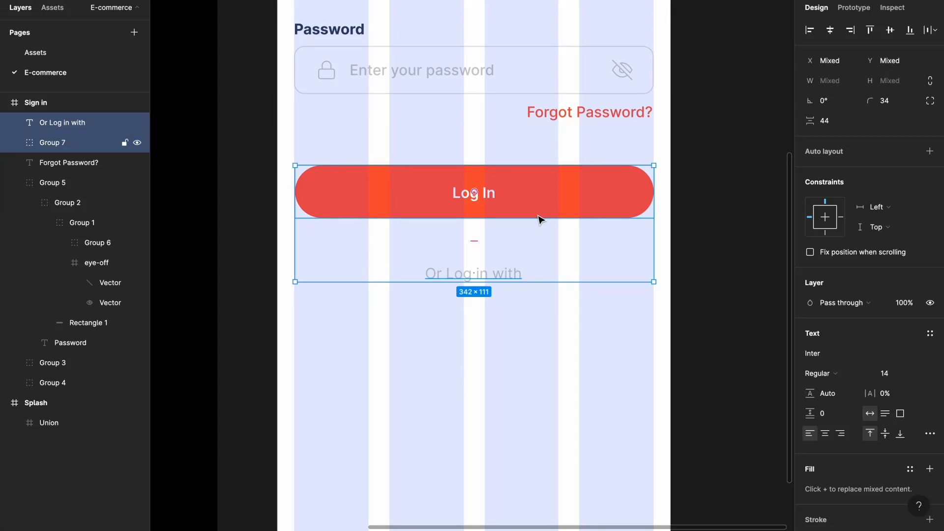
left_click(829, 125)
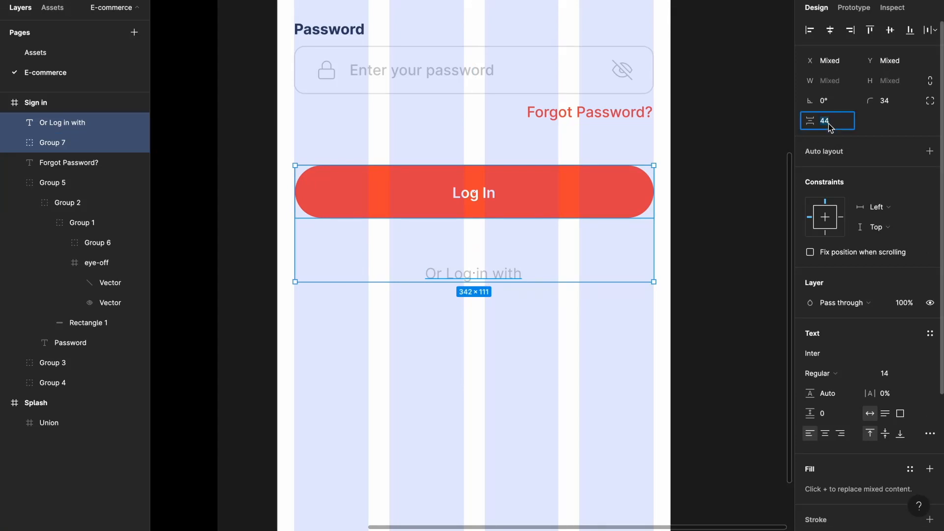
key("Return")
left_click(508, 343)
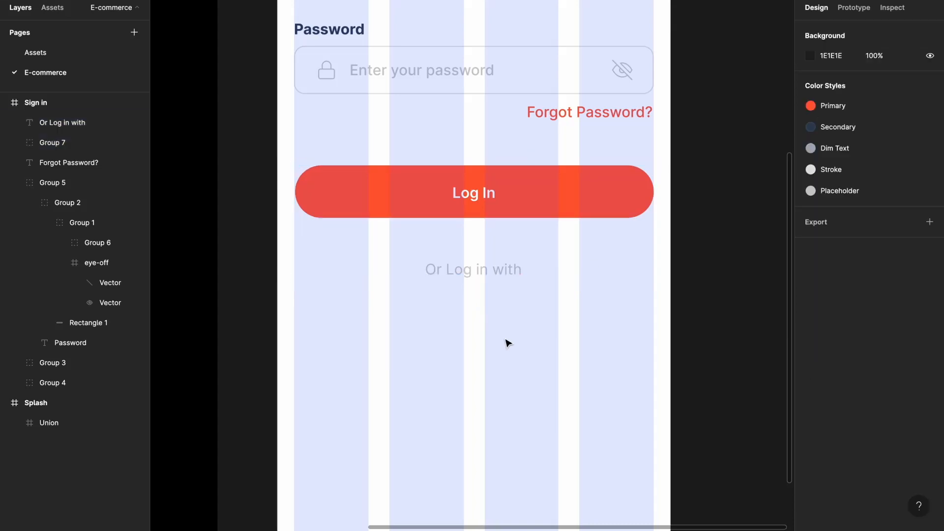
left_click(115, 14)
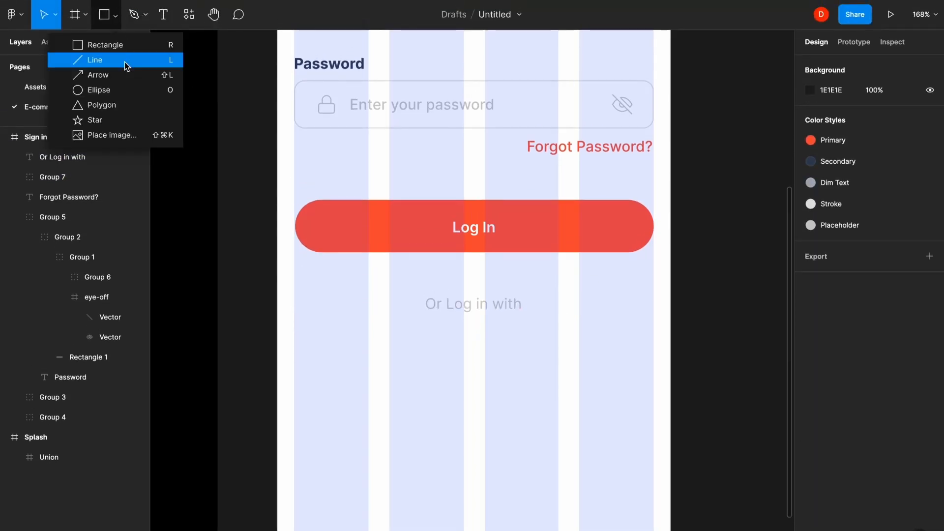
- Draw divider lines beside the caption and colour them Placeholder grey
left_click(120, 57)
mouse_move(531, 305)
left_mouse_down()
mouse_move(657, 303)
mouse_move(392, 326)
mouse_move(354, 304)
left_mouse_up()
left_click(537, 303, "shift")
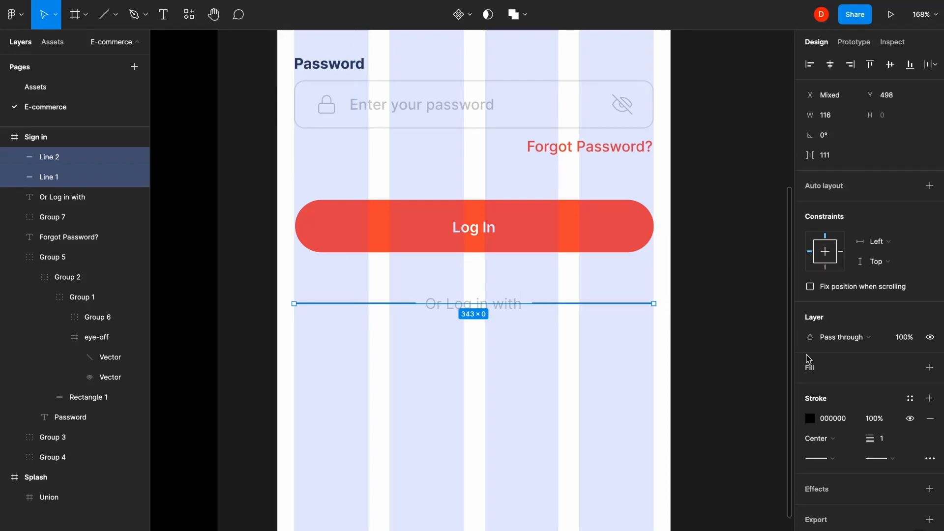
left_click(909, 398)
left_click(900, 474)
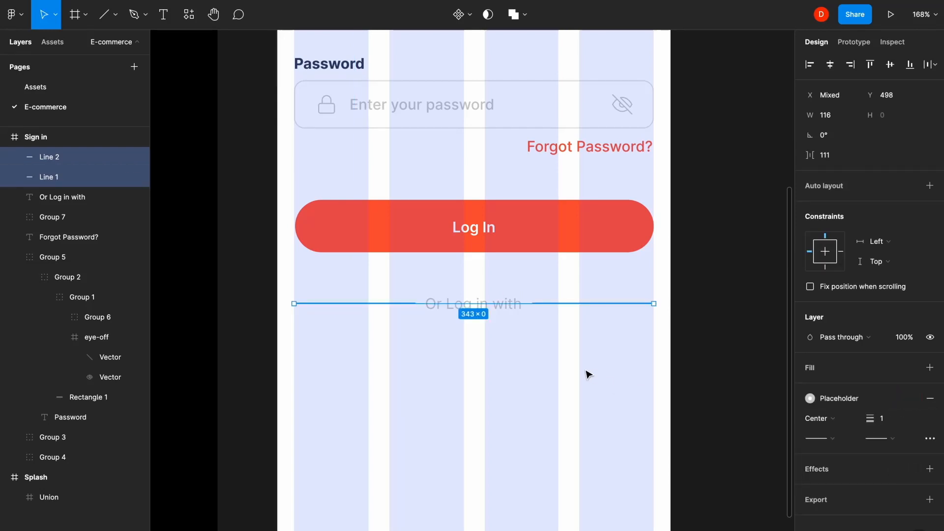
- Distribute the lines and caption evenly horizontally and group them as Group 8
left_click_drag(582, 370, 393, 293)
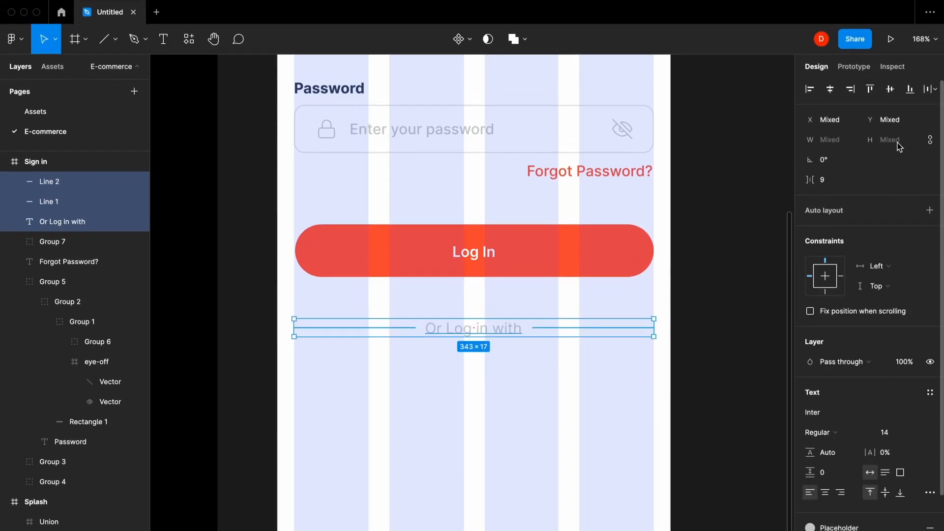
left_click(928, 91)
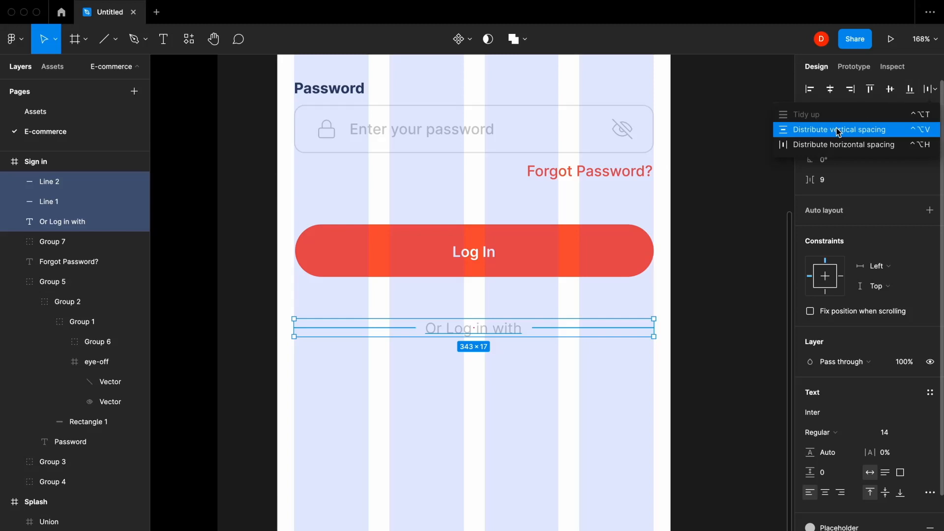
left_click(841, 145)
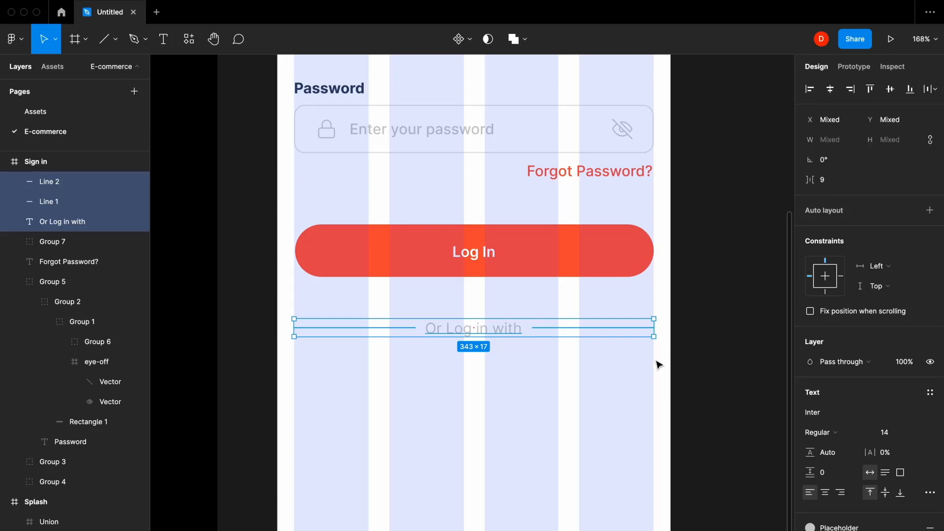
key("super+g")
left_click(528, 372)
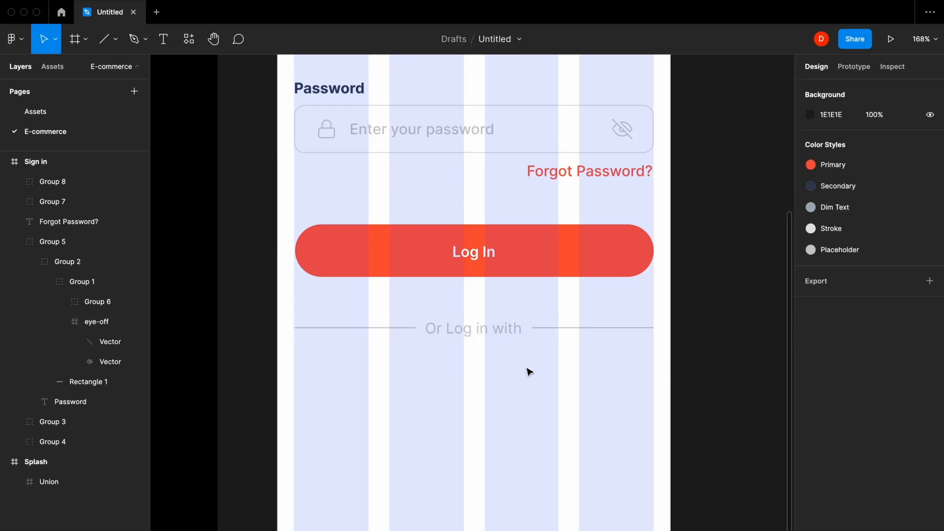
scroll(520, 185, "down", 2)
left_click(512, 185)
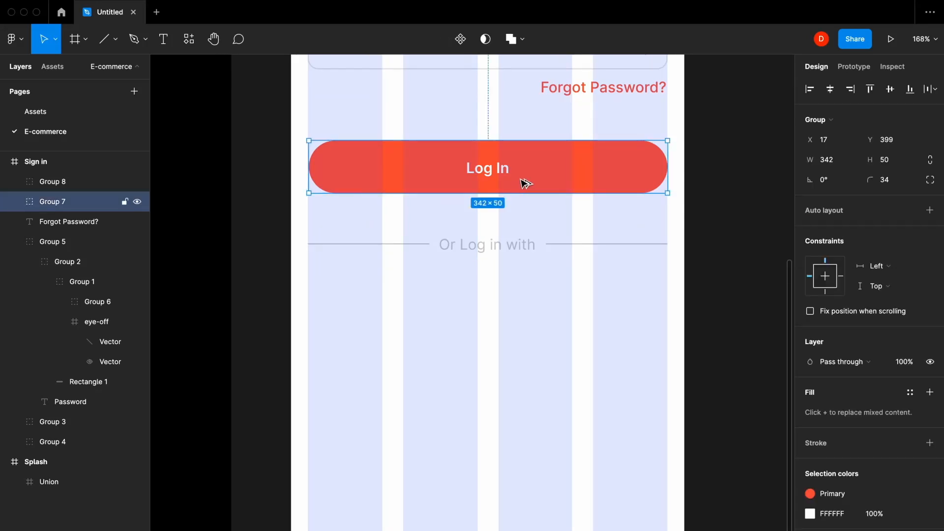
- Duplicate the Log In button 40 px below the divider group
left_click_drag(522, 183, 533, 339)
left_click(514, 248, "shift")
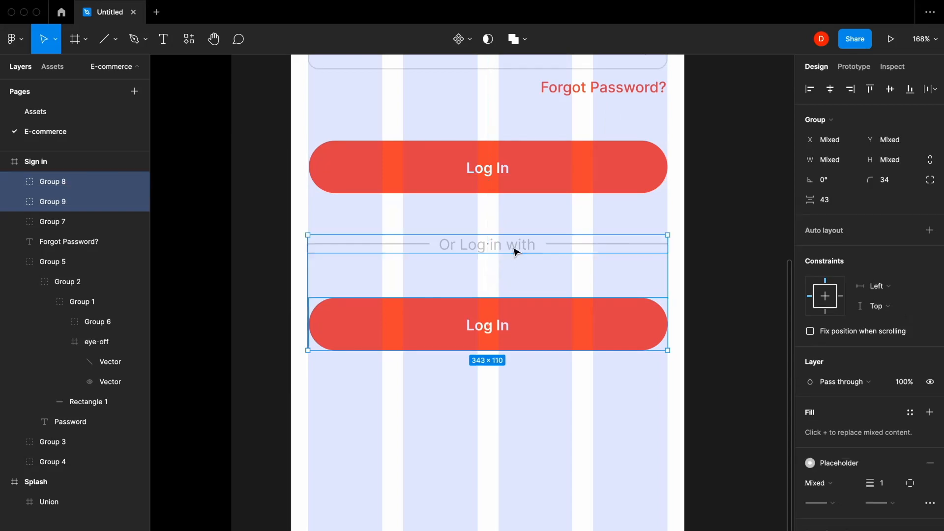
left_click(834, 196)
type("40")
key("Return")
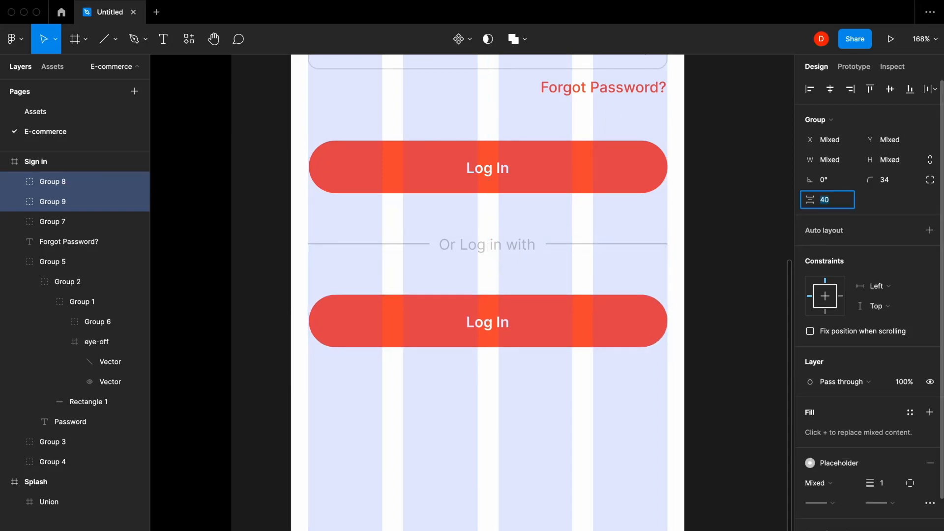
left_click(484, 411)
- Ungroup the copy and make its pill unfilled with a Placeholder-grey outline
left_click(563, 340)
key("super+shift+g")
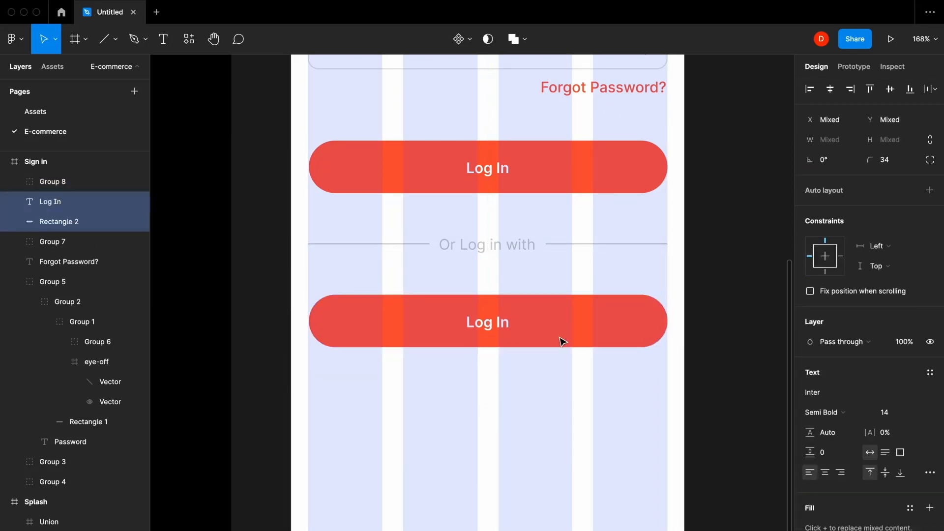
left_click(565, 383)
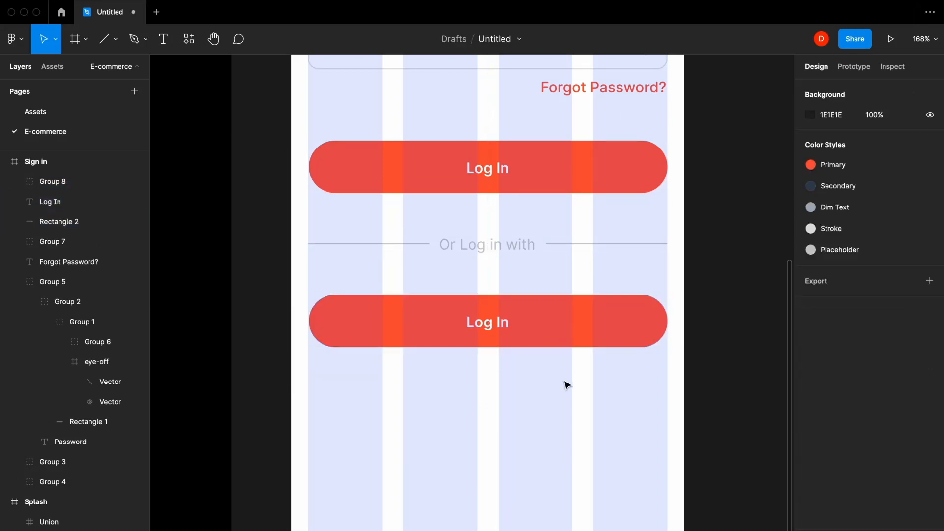
left_click(559, 326)
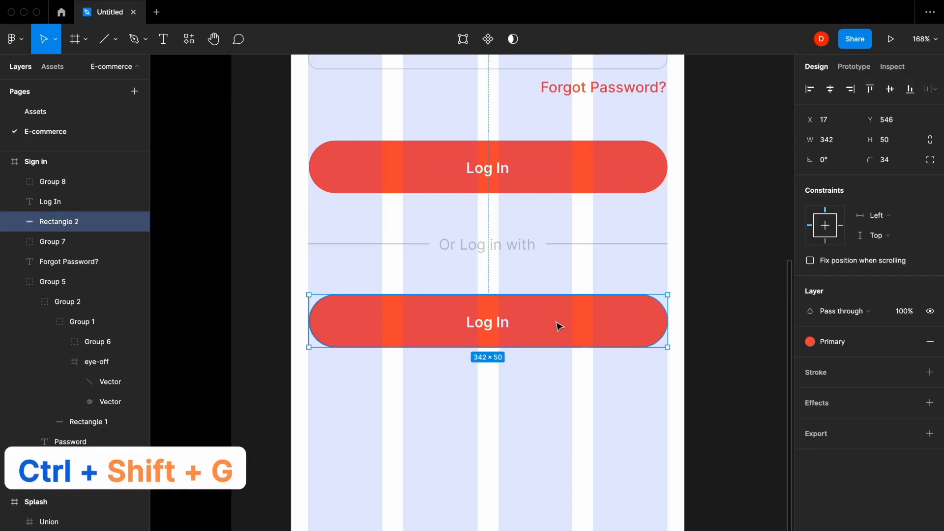
left_click(930, 341)
left_click(930, 372)
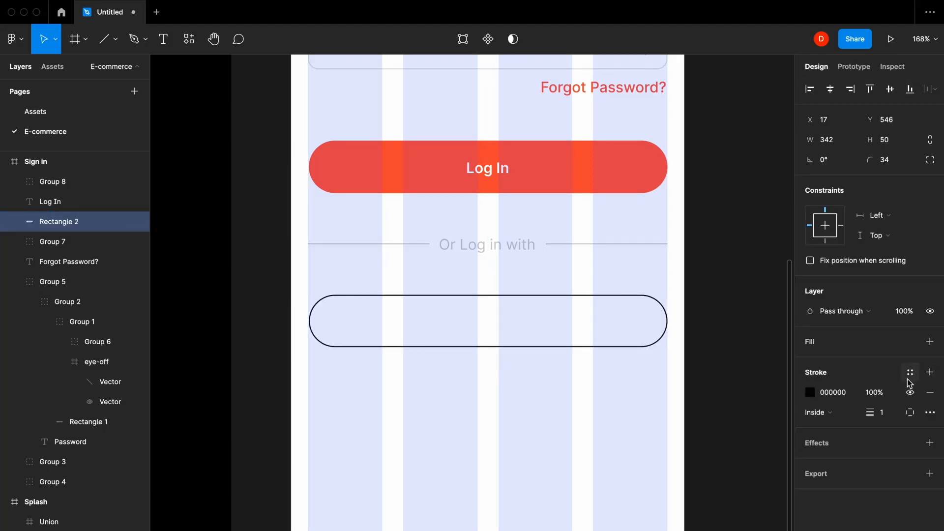
left_click(910, 372)
left_click(905, 448)
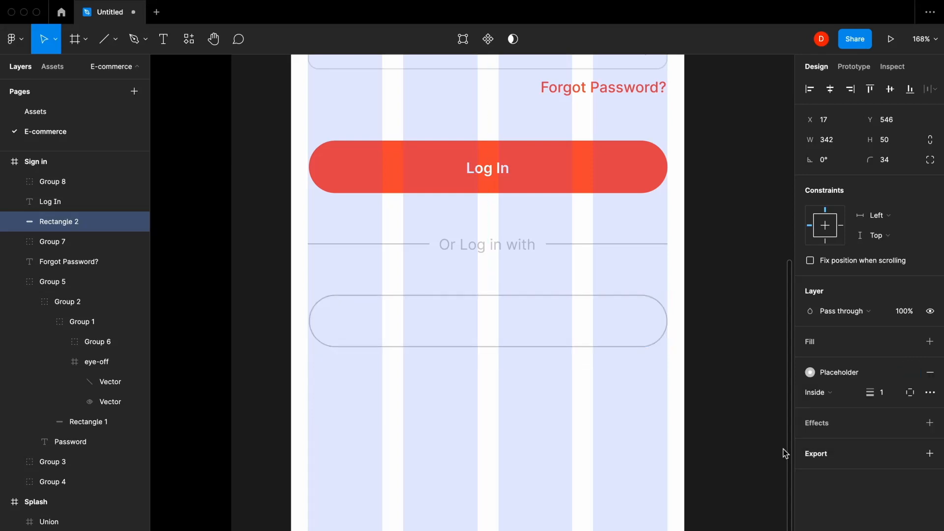
left_click(576, 442)
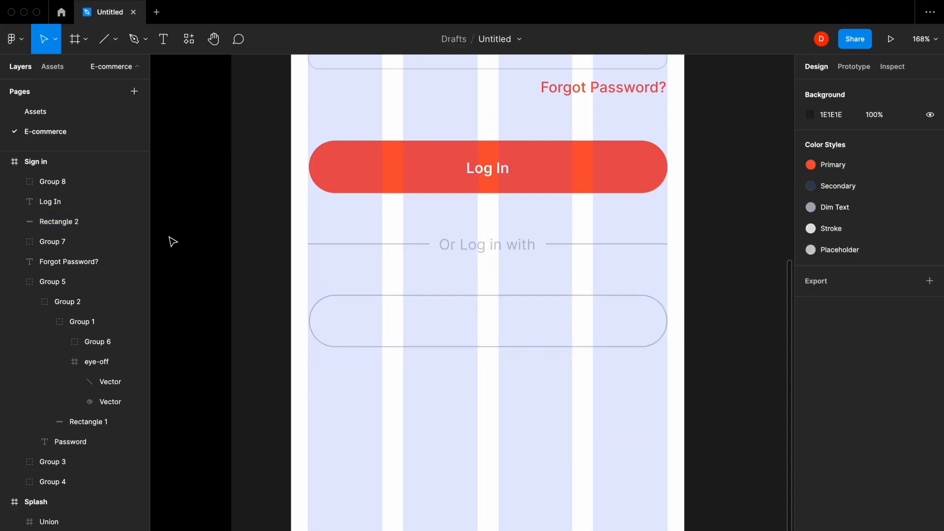
left_click(53, 110)
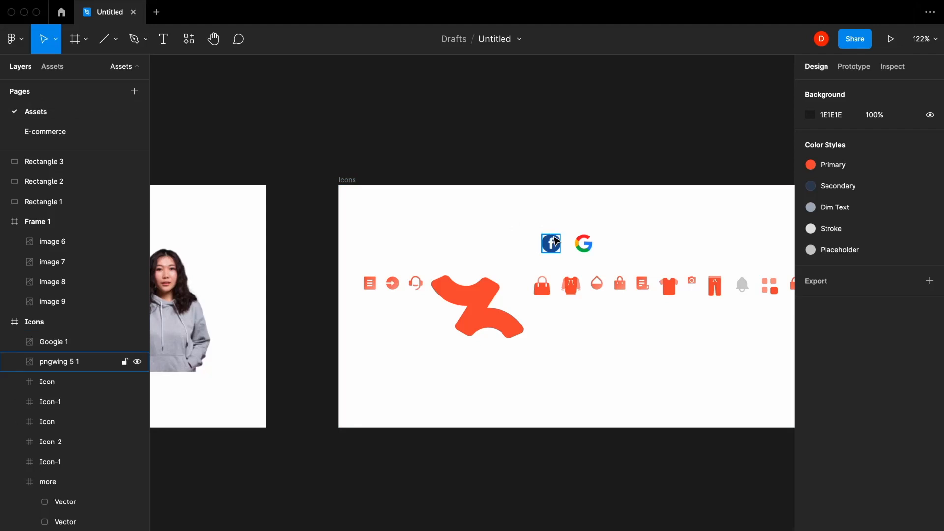
- Resize the Google icon to 20×20 inside the outlined pill
left_click(582, 243)
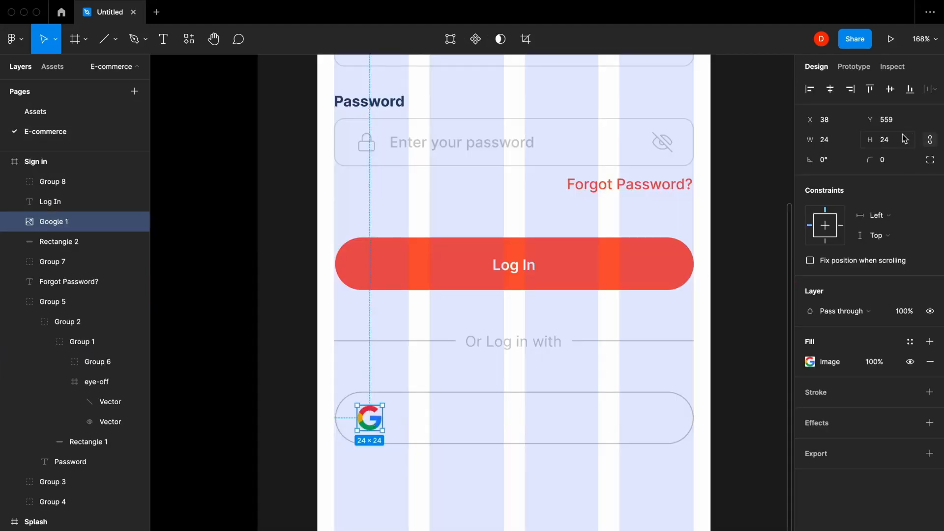
left_click(904, 139)
type("20")
key("Return")
left_click(408, 395, "shift")
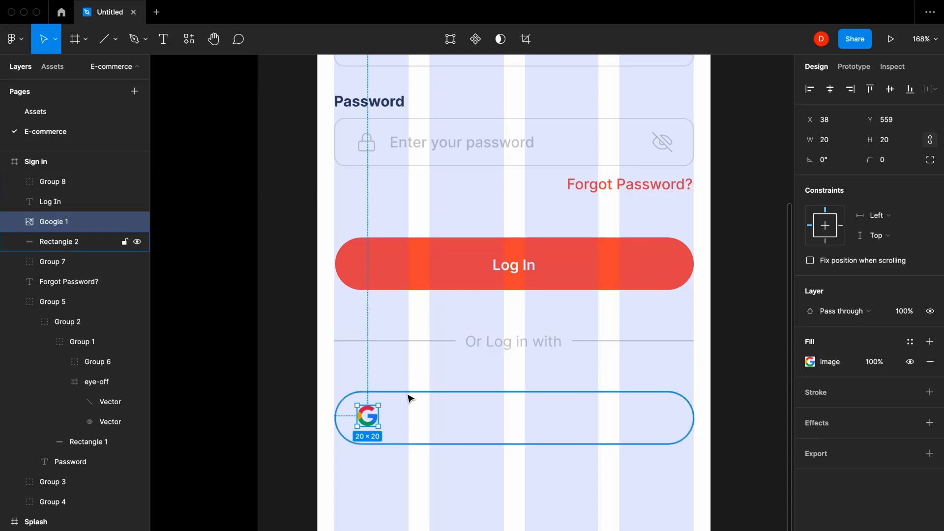
- Add a 'Log in With Google' label in the pill, centred vertically
key("t")
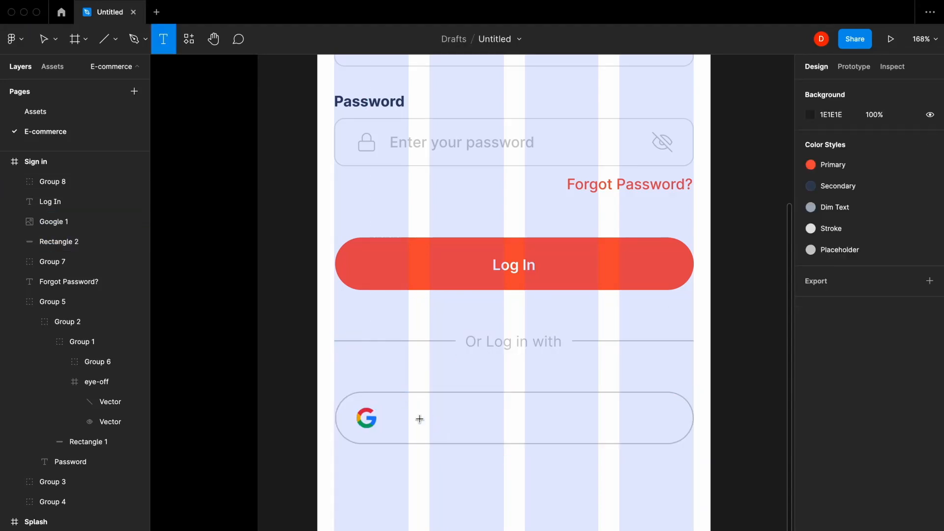
left_click(412, 417)
type("Log in")
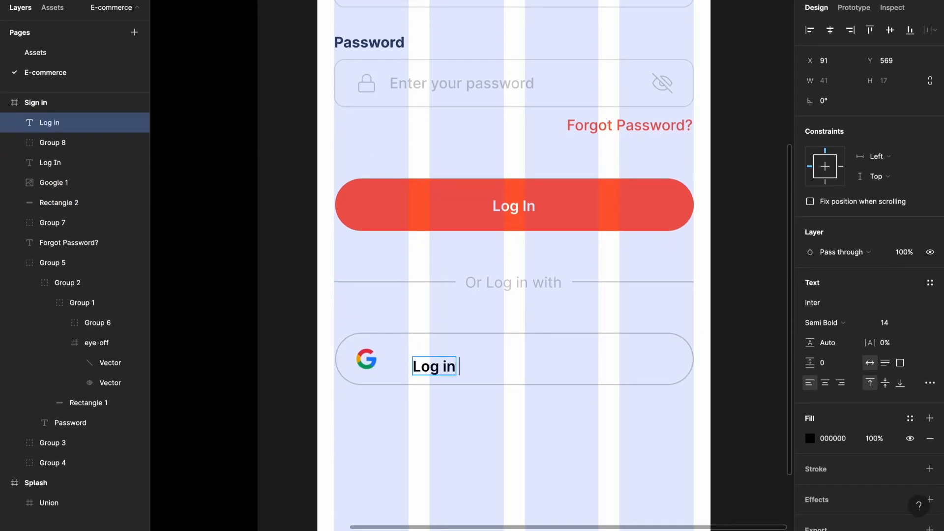
type(" With Google")
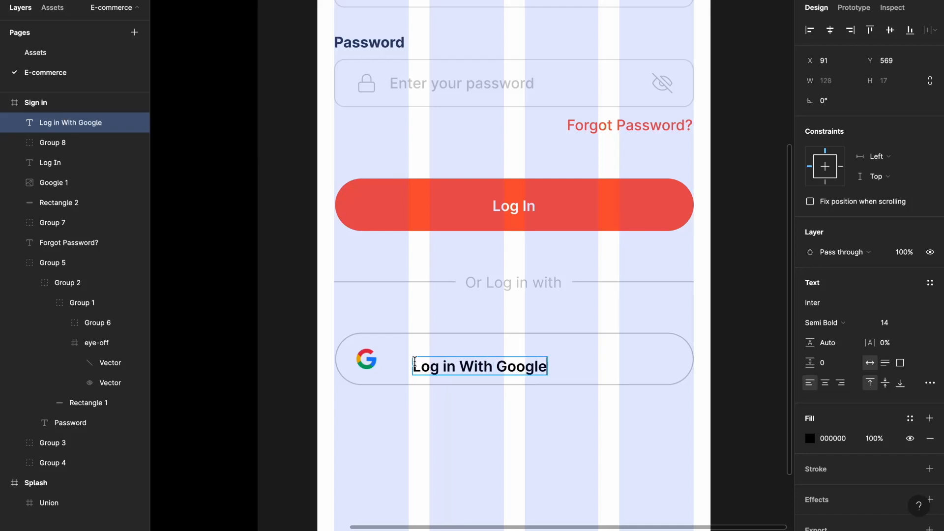
key("Escape")
left_click(576, 332, "shift")
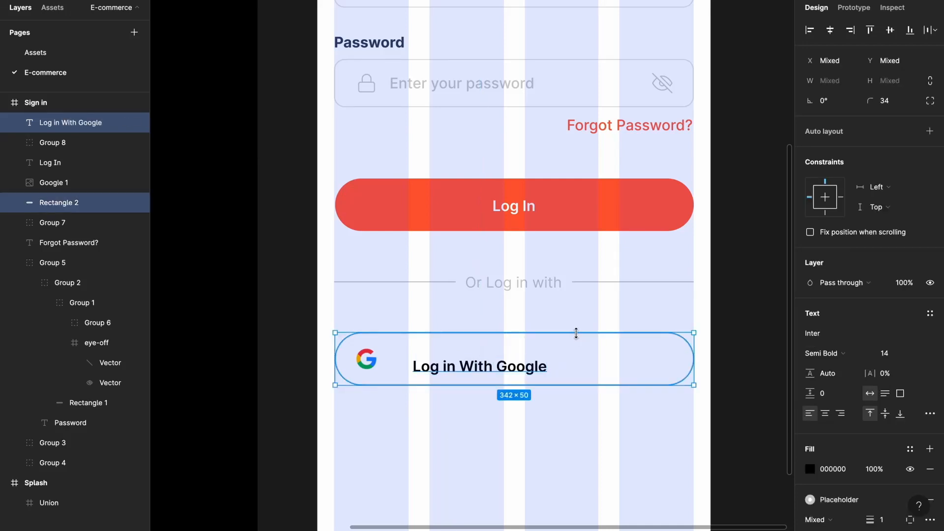
key("alt+v")
- Colour the 'Log in With Google' label with the Secondary style
left_click(484, 361)
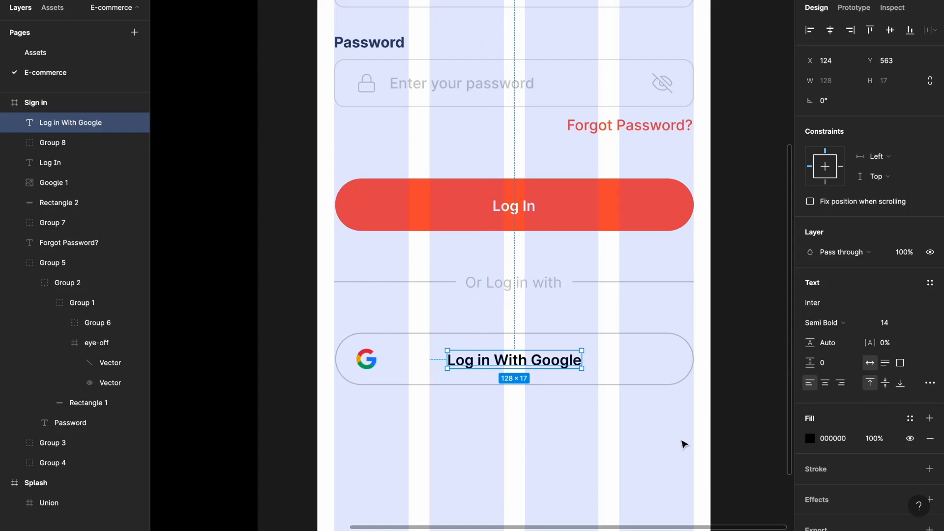
left_click(910, 418)
left_click(840, 485)
left_click(617, 457)
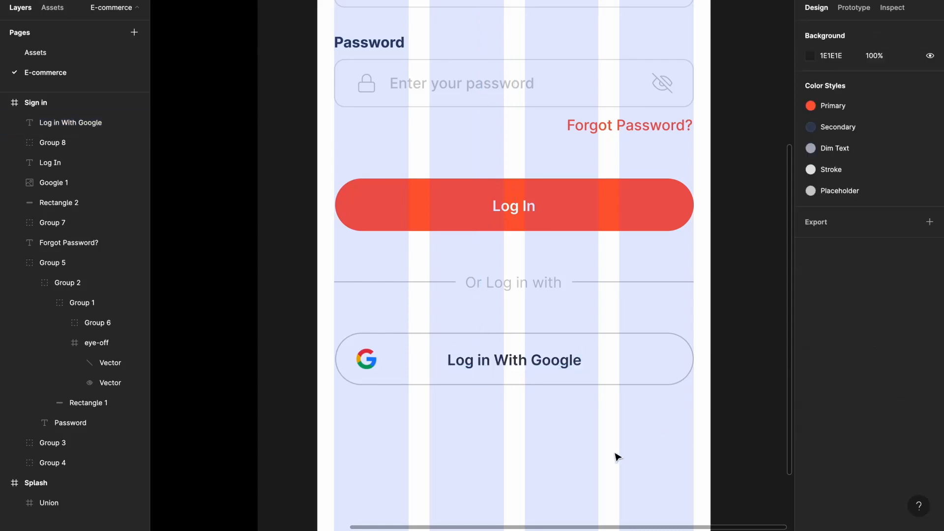
left_click(531, 367)
- Group the Google icon with its label, then with the pill outline
left_click(371, 360, "shift")
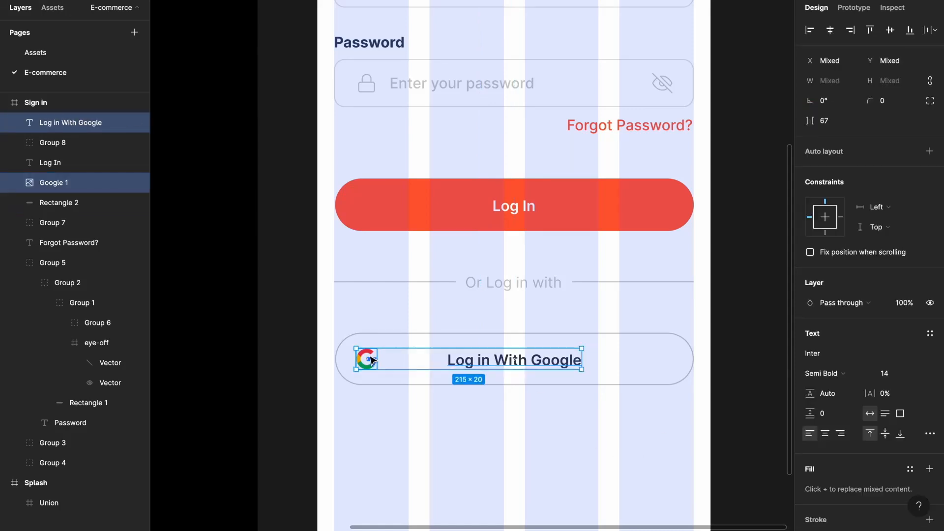
key("ctrl+g")
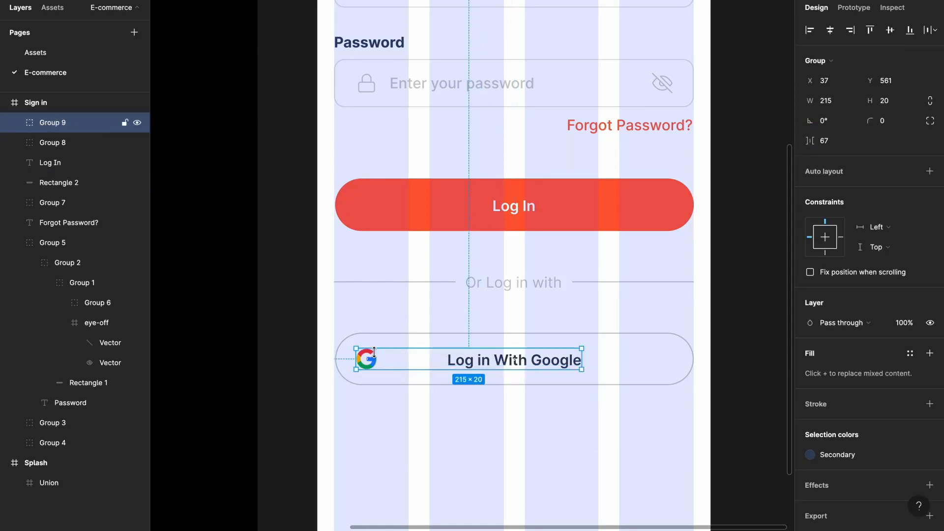
left_click(428, 333, "shift")
key("ctrl+g")
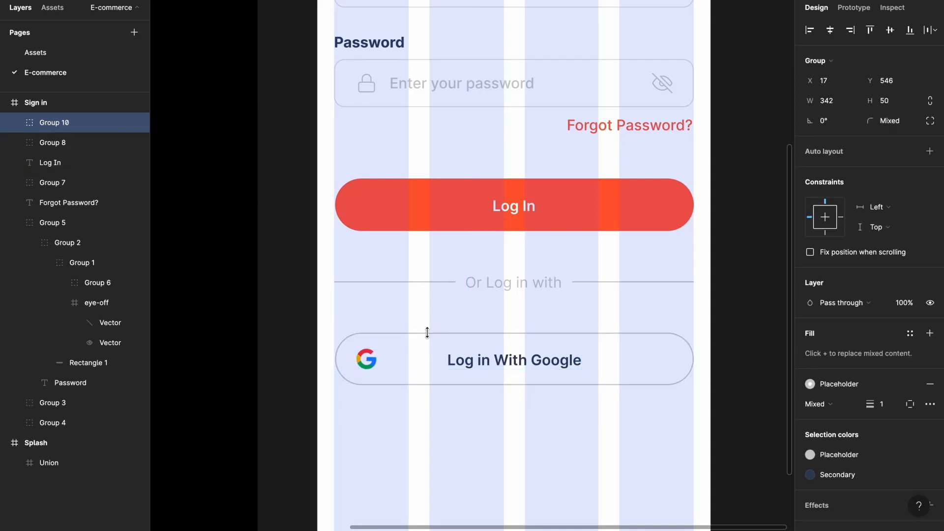
- Place a copy of the Google button 20 px below the original
scroll(428, 333, "down", 3)
left_click(492, 330)
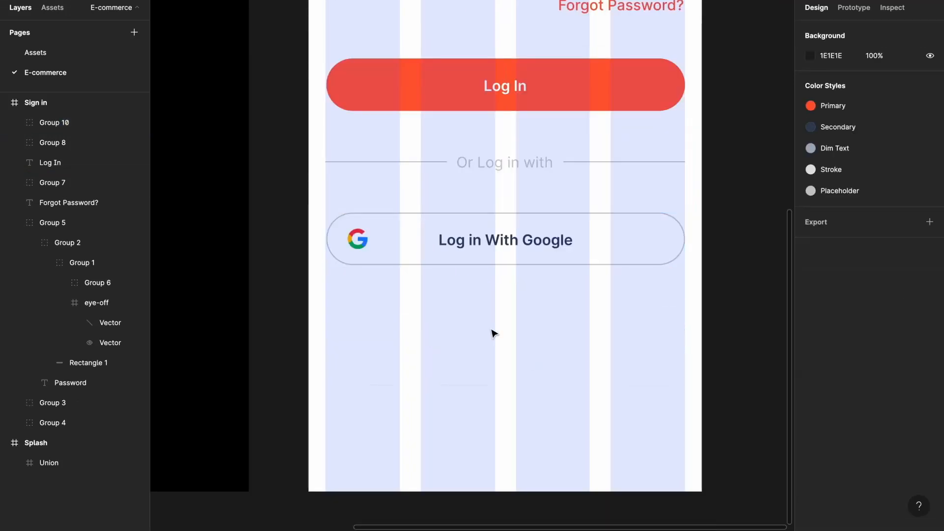
left_click(504, 240)
left_click_drag(505, 241, 512, 310, "alt")
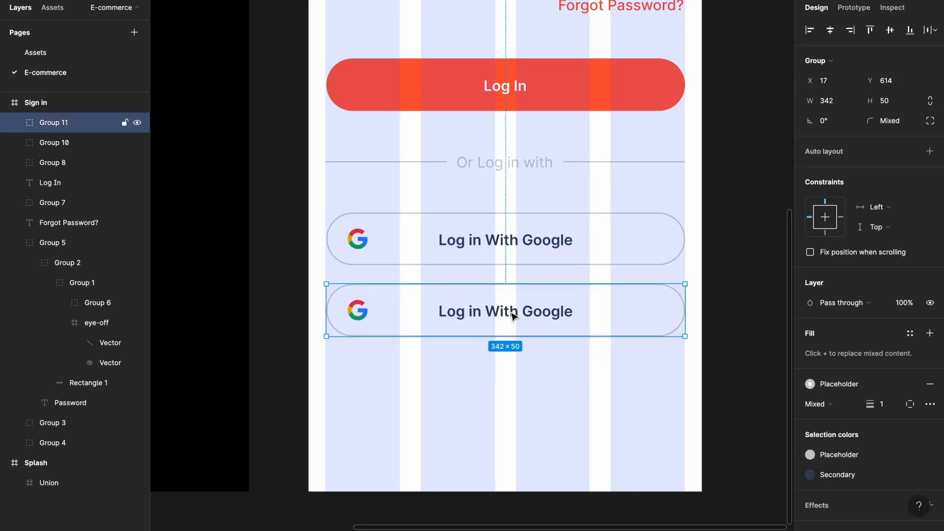
left_click(533, 249, "shift")
left_click(836, 147)
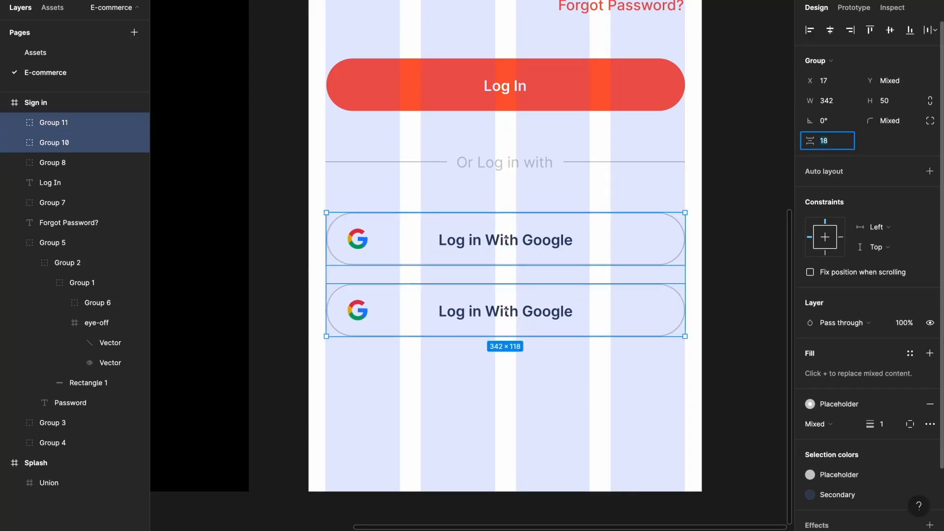
type("20")
key("Return")
left_click(496, 405)
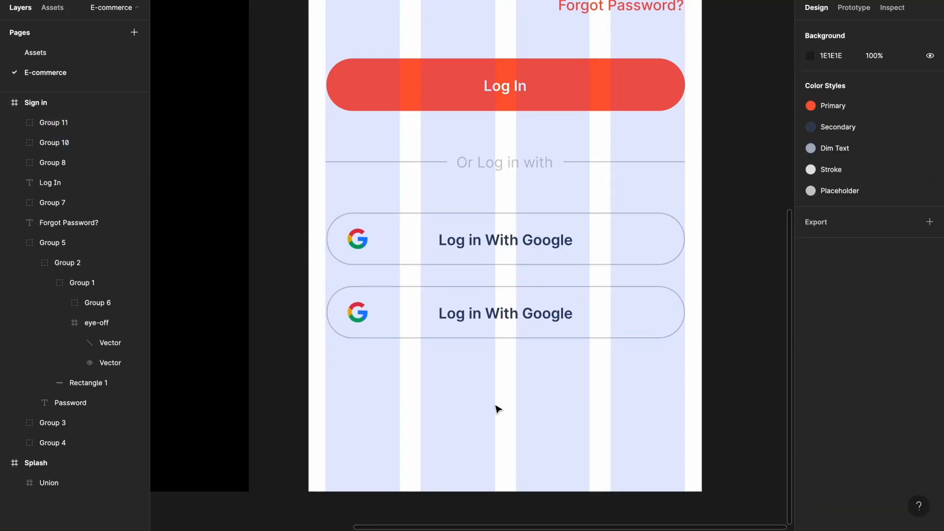
left_click(70, 53)
- Replace the second button's Google logo with a 20 px Facebook icon
left_click(549, 185)
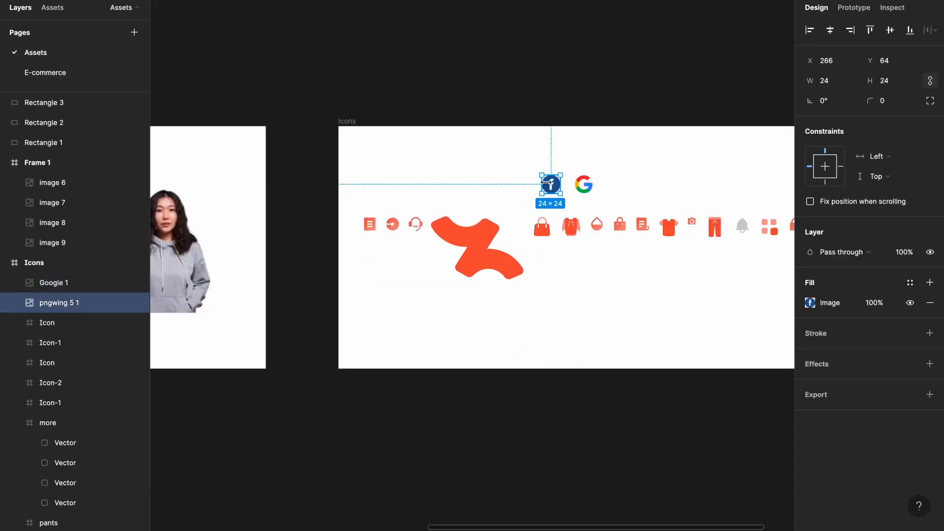
left_click(93, 73)
left_click(357, 309)
key("ctrl+v")
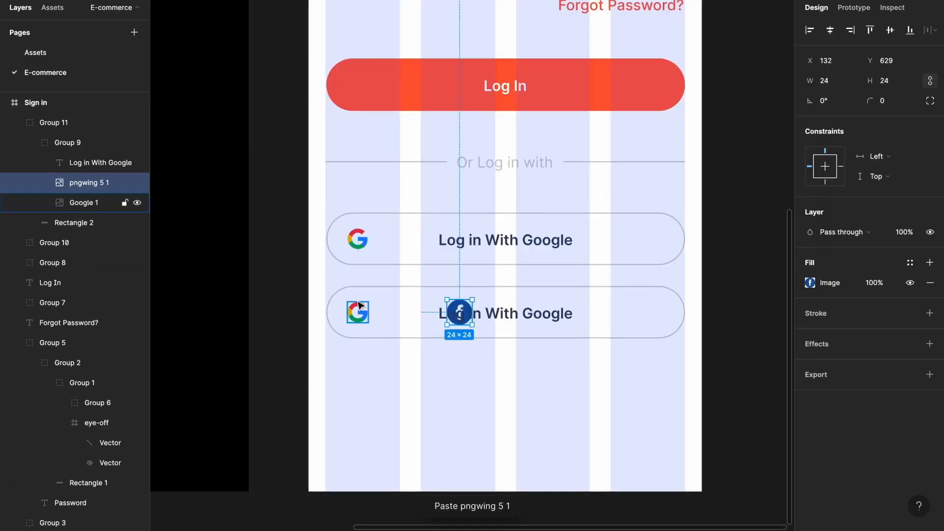
scroll(467, 305, "up", 3)
left_click_drag(424, 316, 373, 314)
type("2")
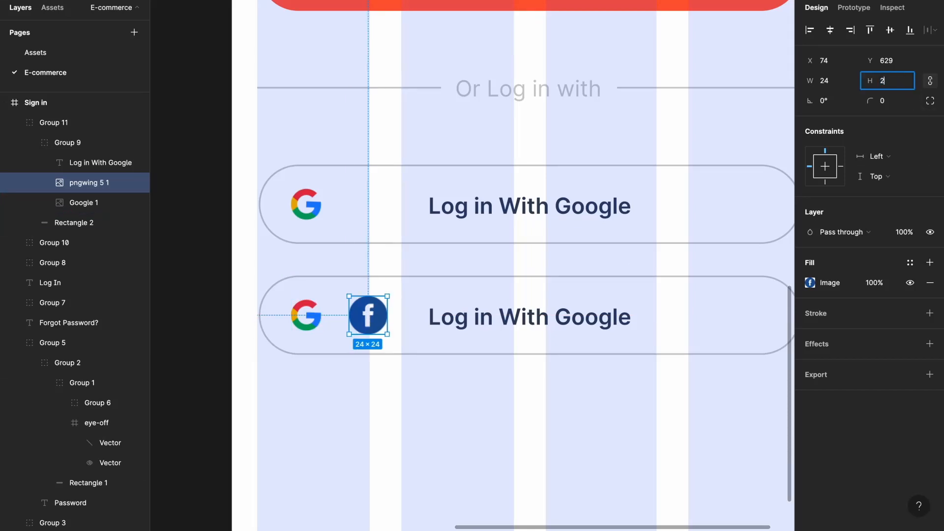
type("0")
key("Return")
left_click(305, 315, "shift")
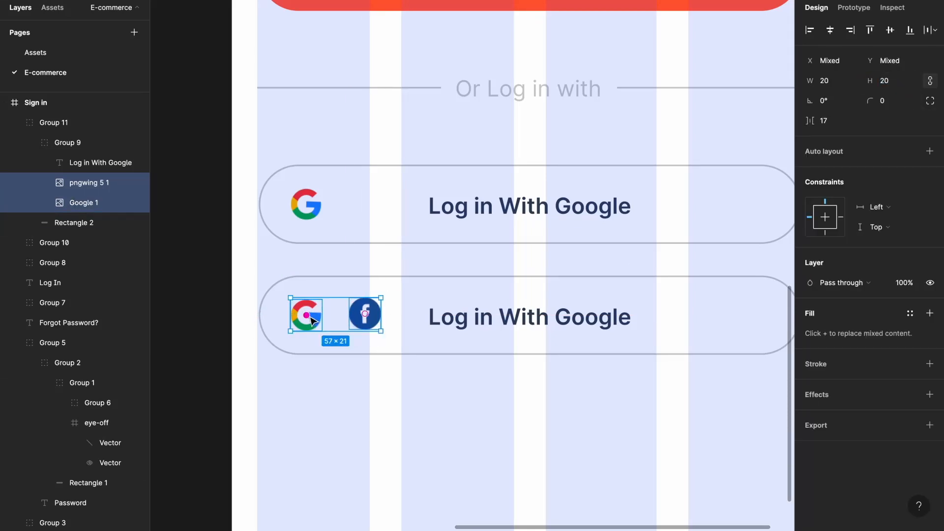
left_click_drag(306, 315, 365, 315)
key("Delete")
- Change the second button's label to 'Log in With Facebook' and centre it
double_click(445, 325)
double_click(590, 317)
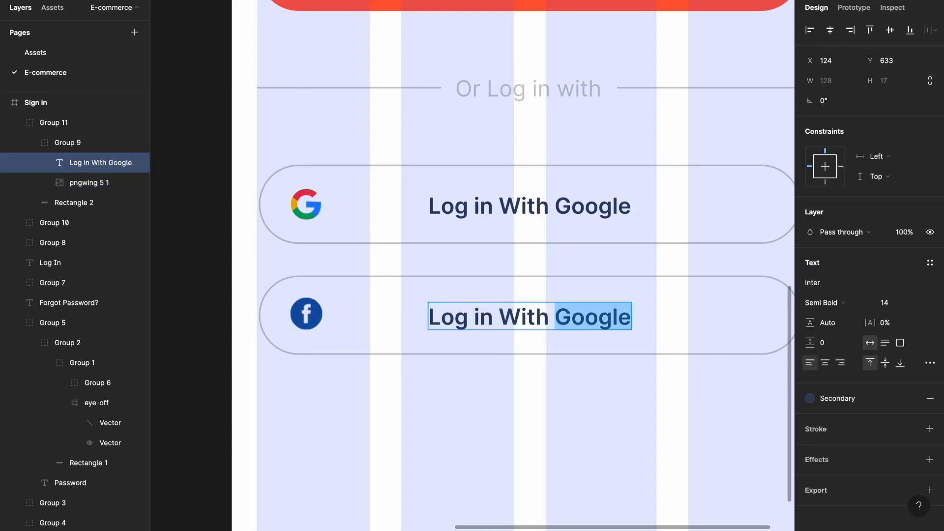
type("Facebook")
key("Escape")
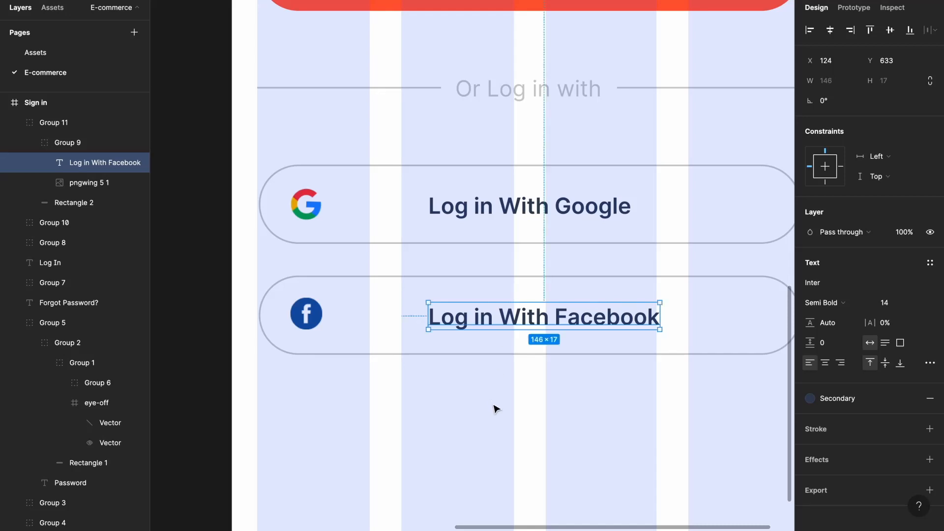
left_click(830, 31)
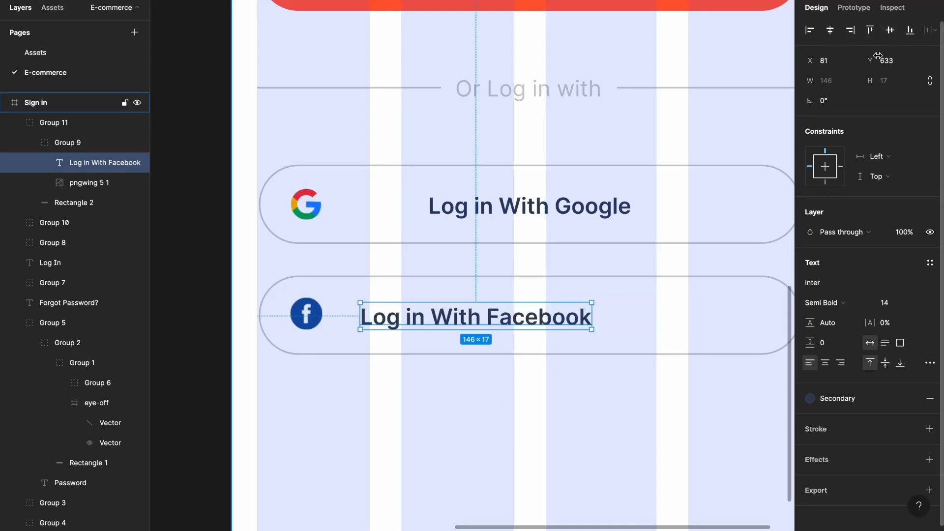
left_click(830, 31)
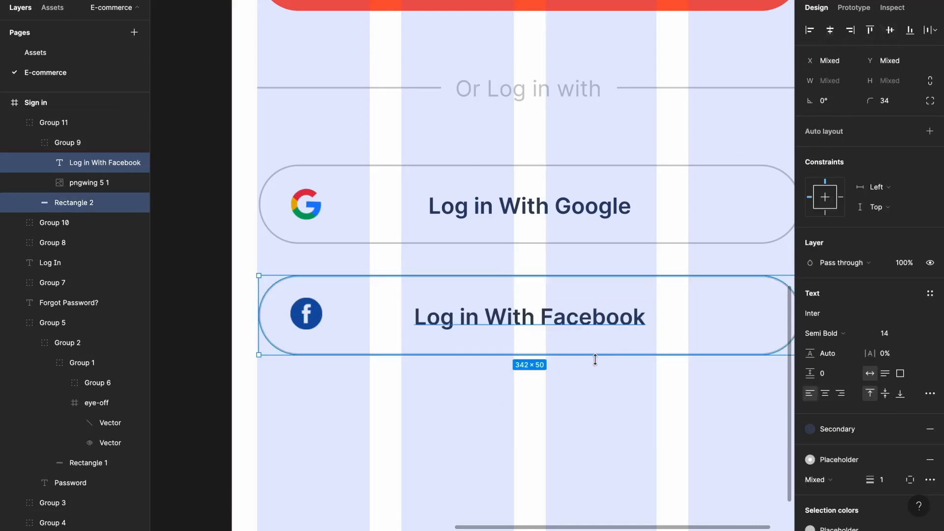
left_click(521, 415)
- Colour the words 'Sign Up' with the red Primary style
scroll(487, 433, "down", 3)
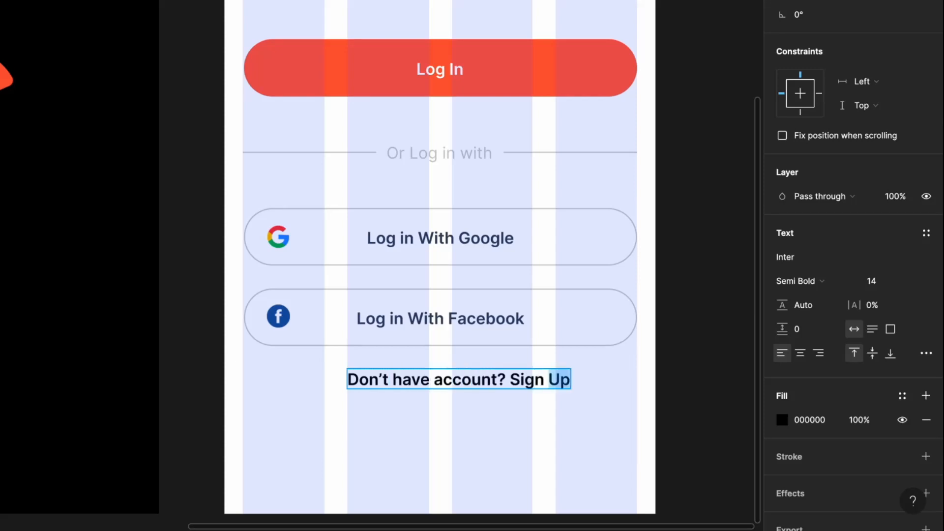
key("alt+shift+Left")
left_click(903, 395)
left_click(796, 476)
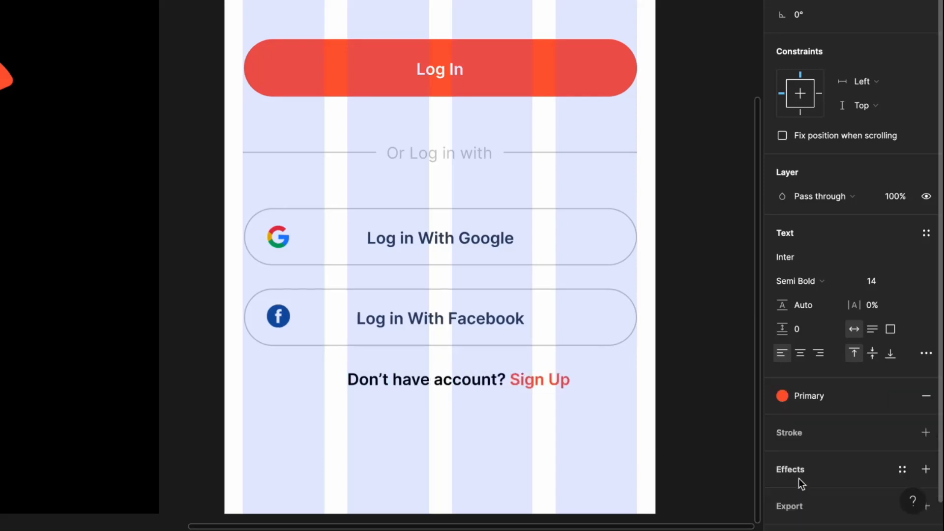
key("Escape")
- Make 'Don't have account?' Dim Text grey and Medium weight
double_click(496, 383)
left_click(509, 380)
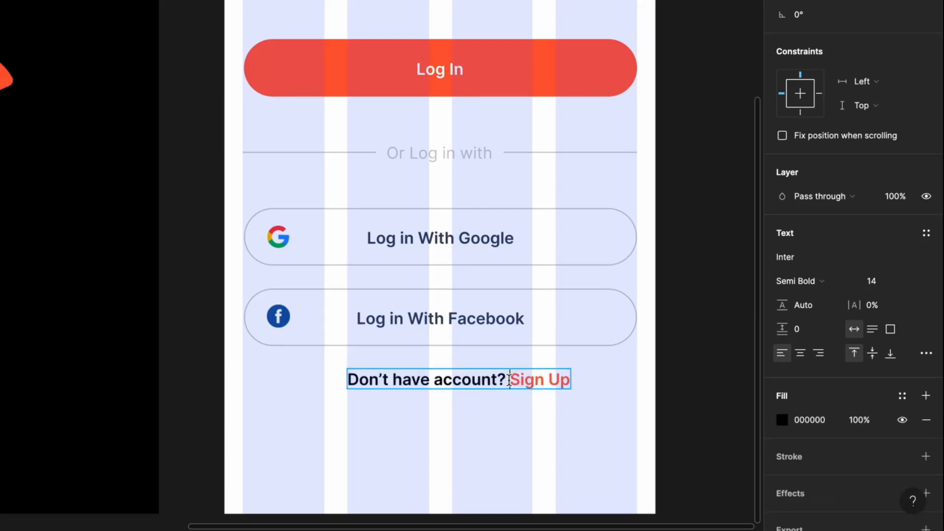
left_click_drag(505, 381, 334, 386)
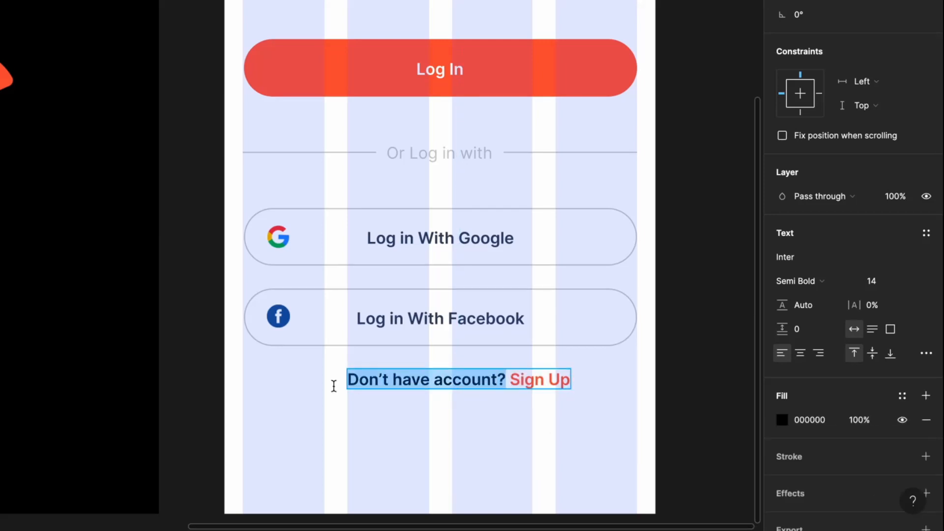
left_click(902, 396)
left_click(860, 483)
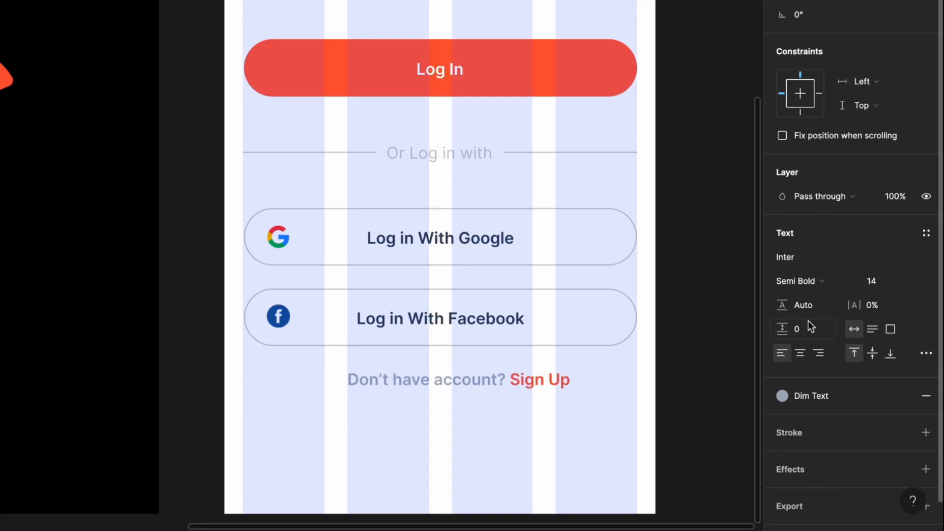
left_click(796, 282)
left_click(827, 260)
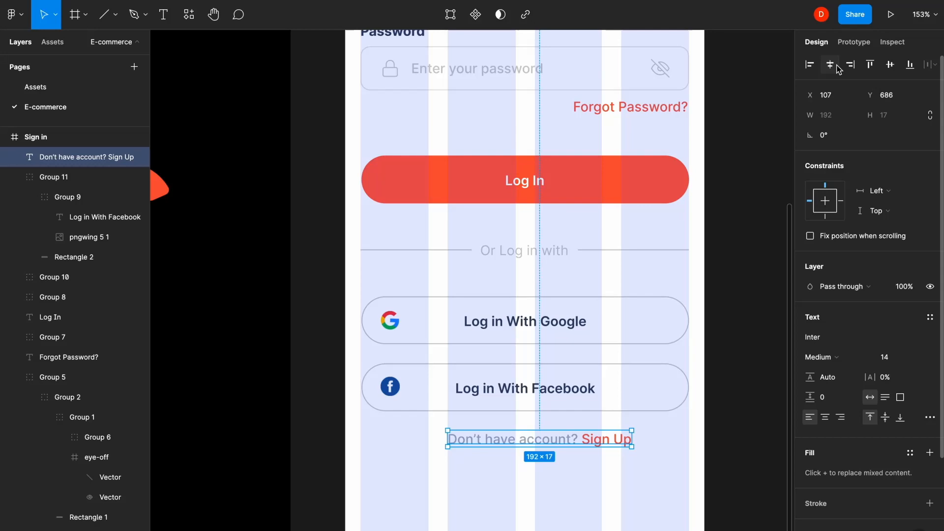
- Centre the sign-up prompt 40 px below the Facebook button
left_click(836, 66)
left_click(590, 386, "shift")
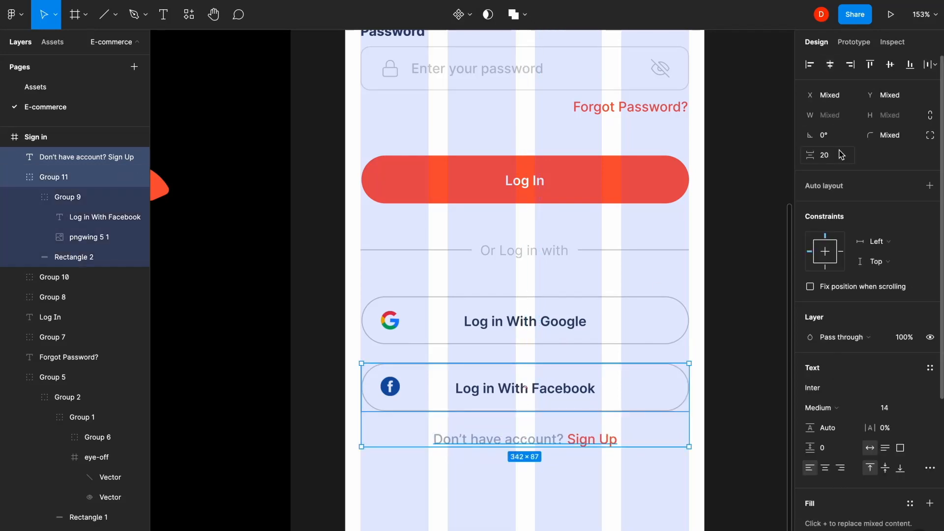
type("40")
key("Return")
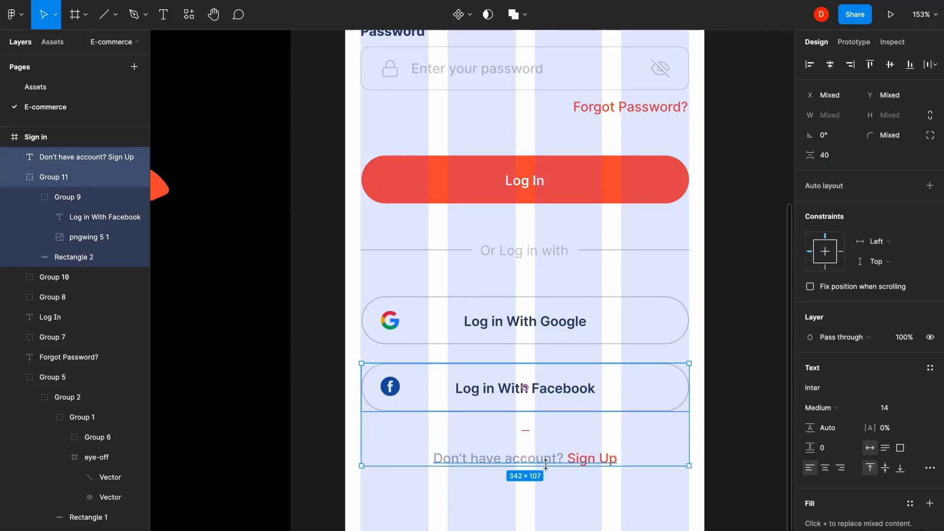
left_click(549, 497)
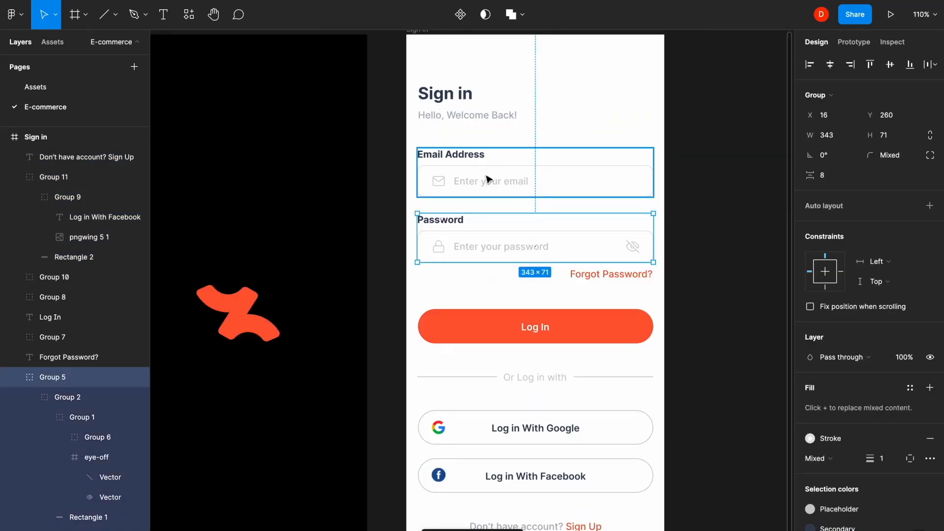
- Group the email and password field groups together
left_click(486, 177)
left_click(458, 234, "shift")
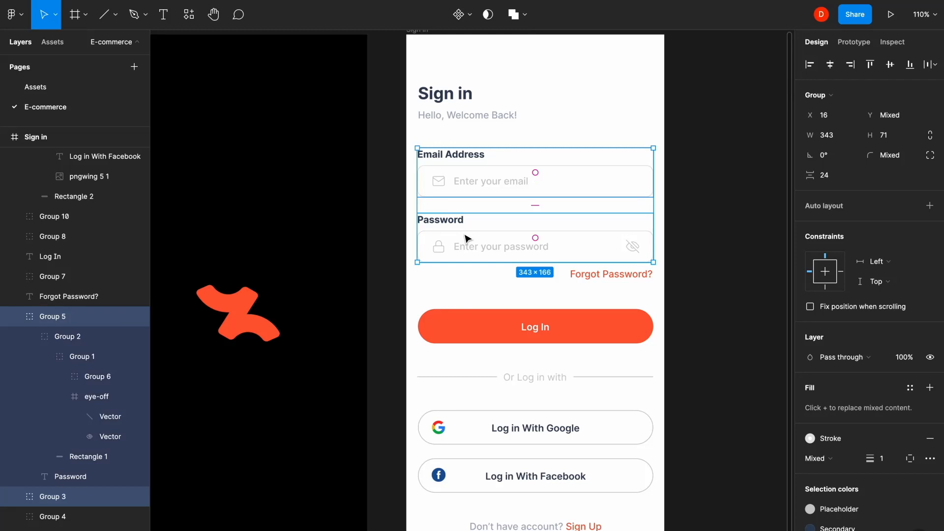
key("ctrl+g")
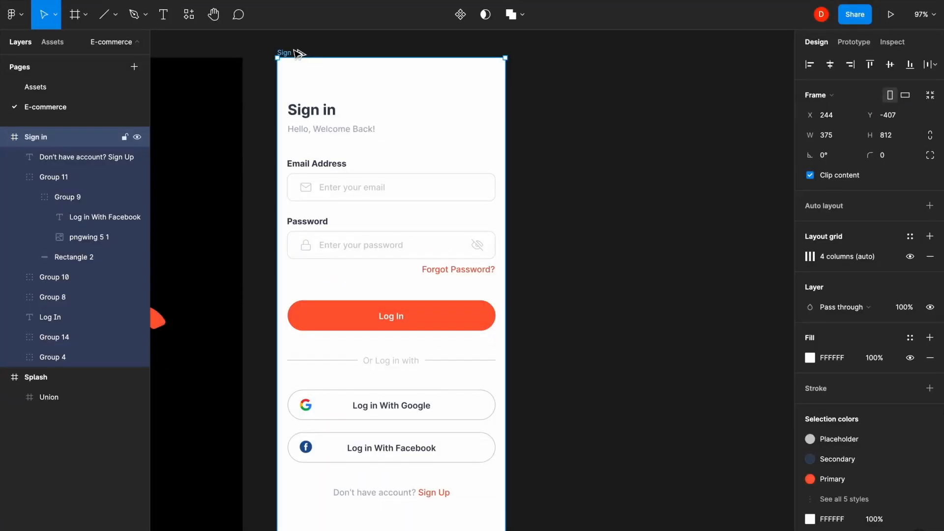
- Duplicate the Sign in screen and retitle the copy 'Sign Up'
left_click_drag(299, 53, 557, 59, "alt")
left_click(599, 46)
left_click(573, 110)
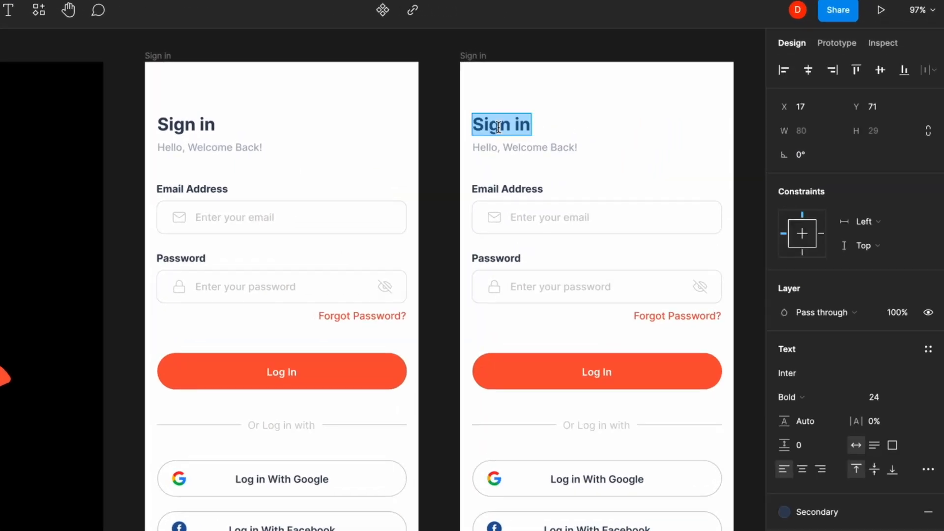
type("Up")
- Change the subtitle to 'Hello, Just sign up and enjoy all our services' and the first label to 'Name'
double_click(544, 146)
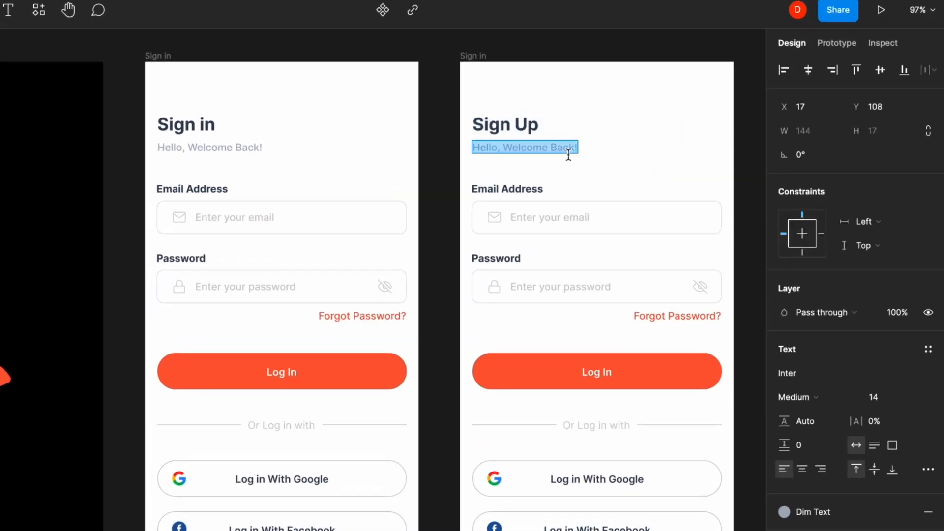
type("Hello, Just sign up and")
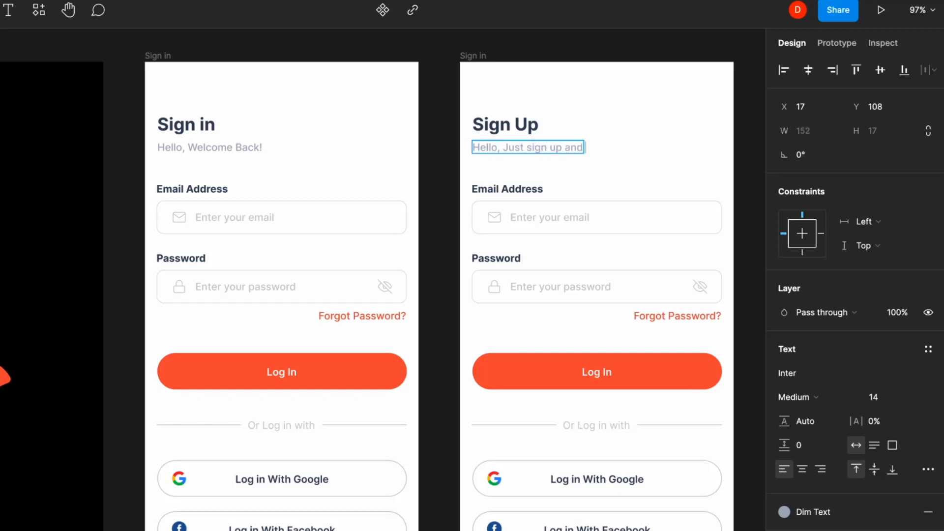
type(" enjoy all our")
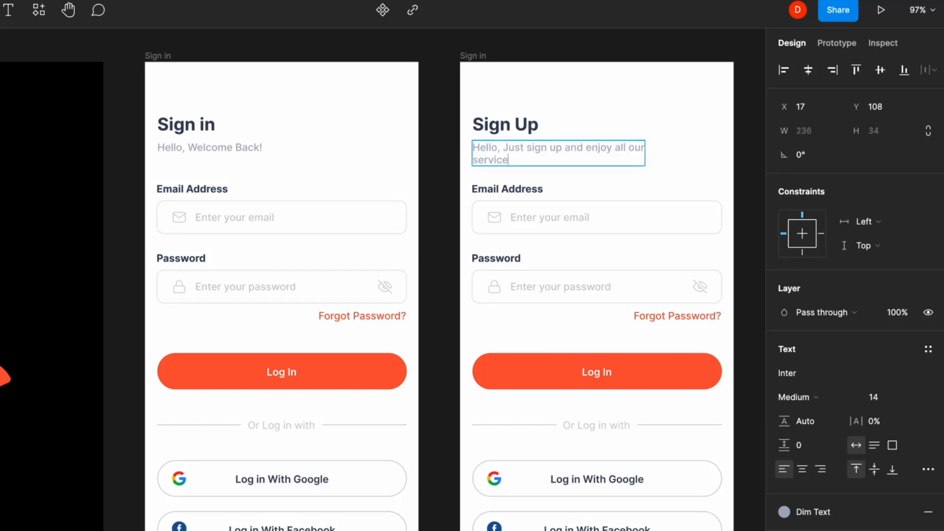
key("Escape")
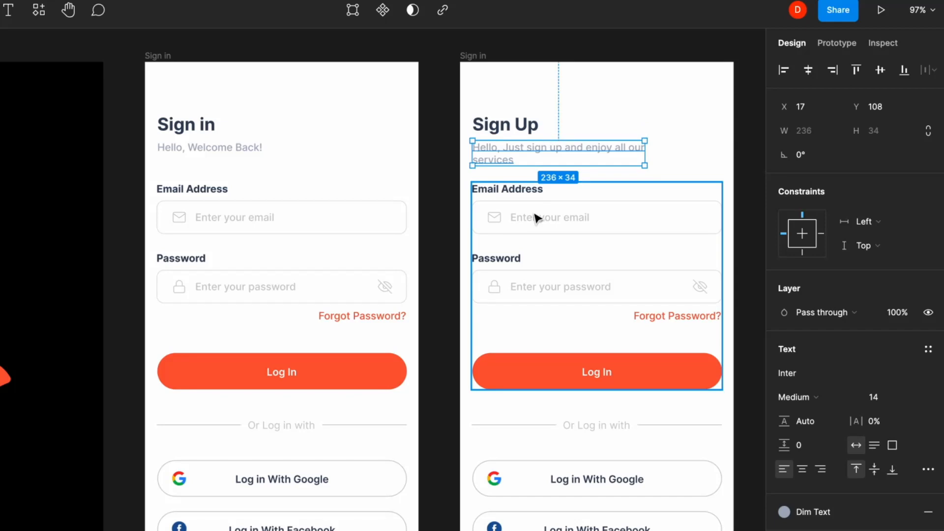
double_click(524, 195)
type("Name")
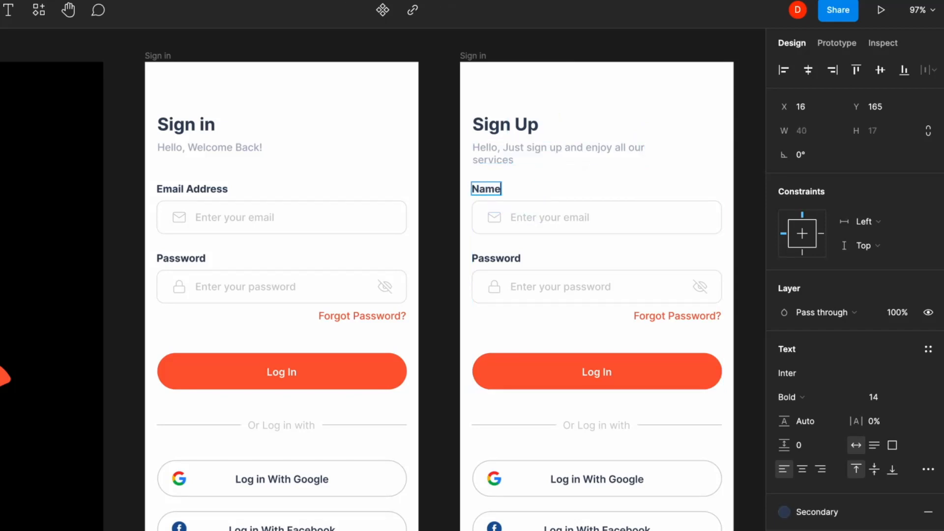
left_click(556, 218)
scroll(556, 218, "up", 5)
- Insert the plain 'user' icon from the Feather Icons plugin and cut it for reuse
left_click(184, 0)
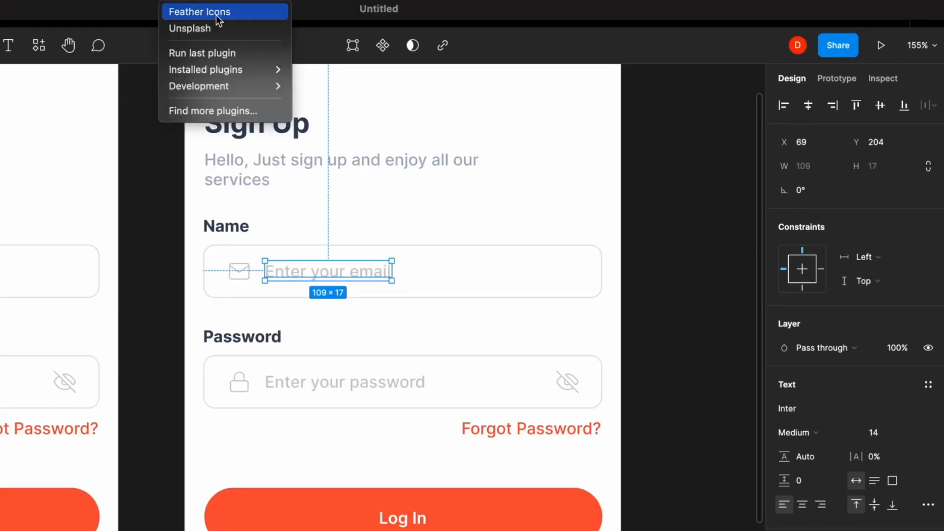
left_click(231, 13)
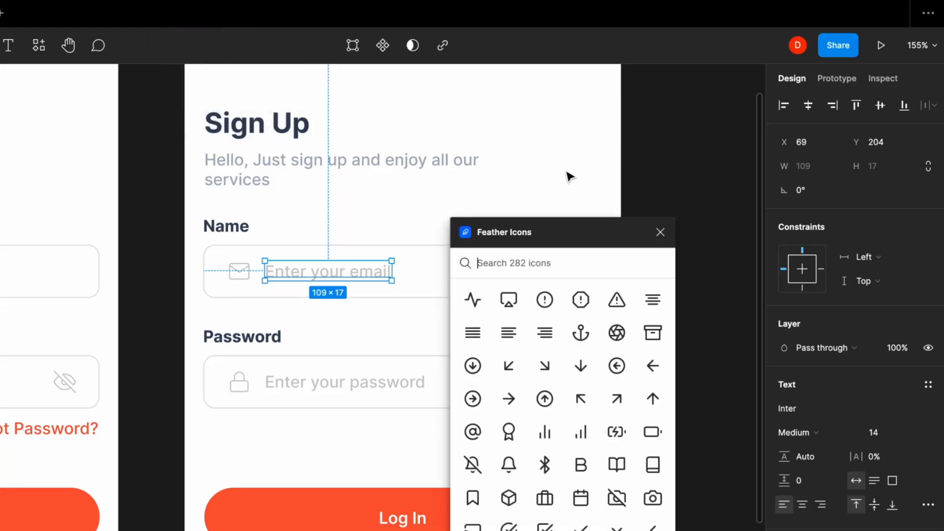
type("user")
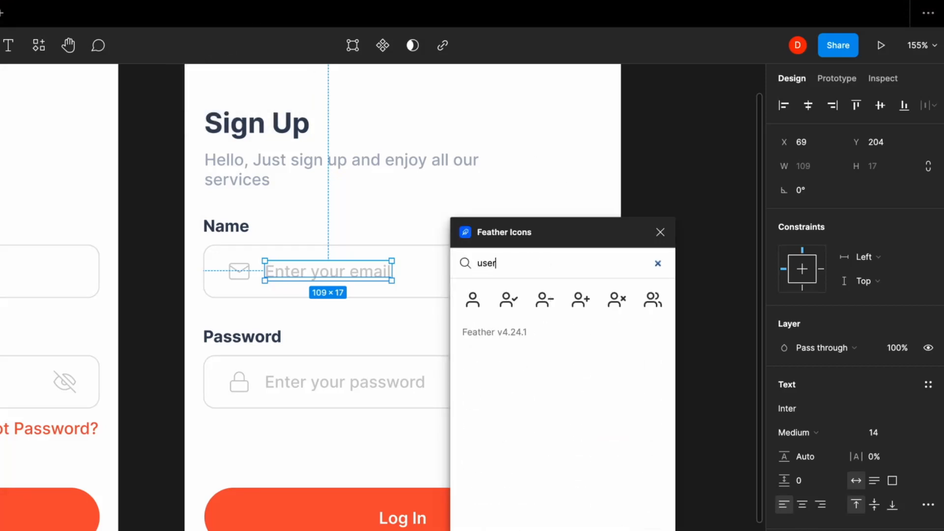
left_click(478, 305)
left_click(660, 233)
key("Delete")
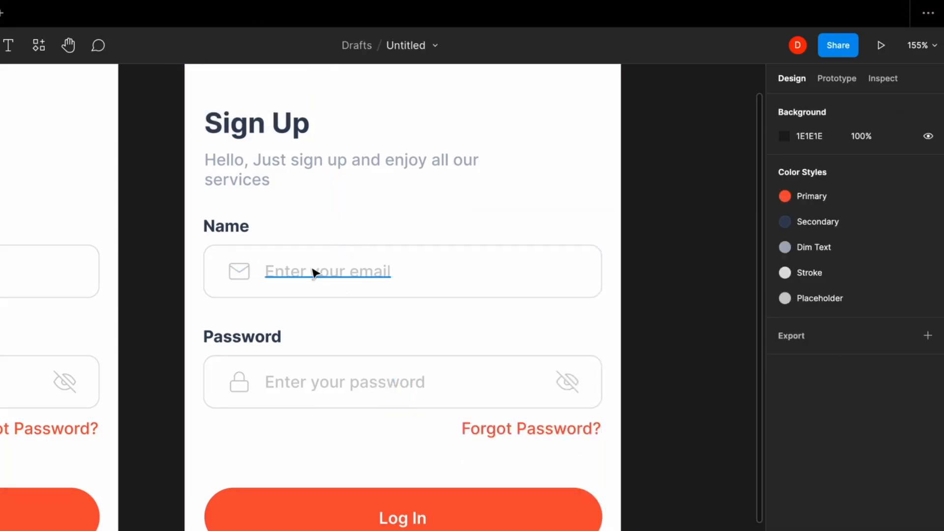
- Paste the user icon into the Name field, sized 20 px with a 1 px stroke
left_click(290, 270)
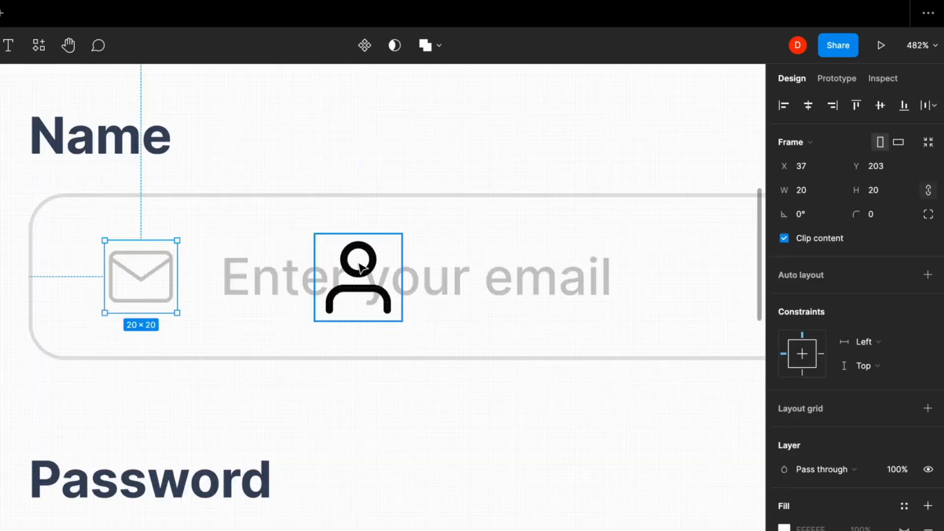
left_click(359, 265)
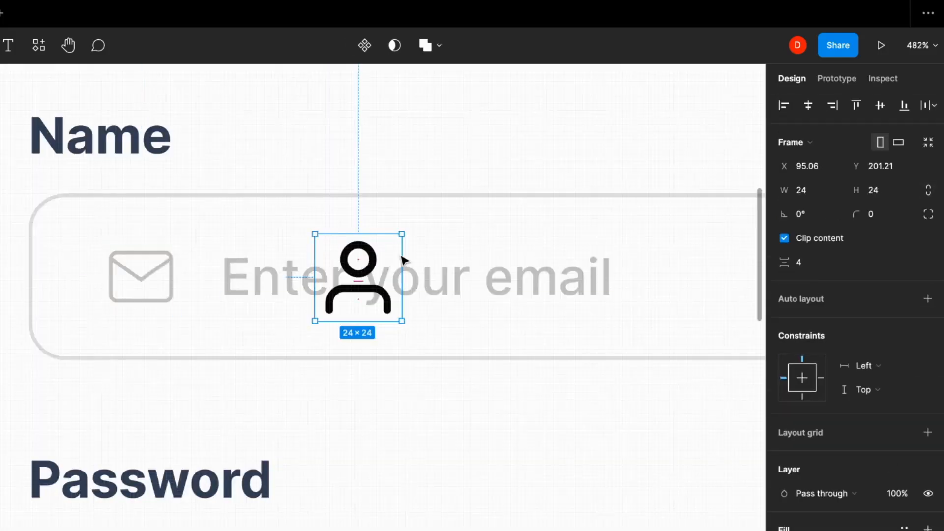
type("20")
key("Return")
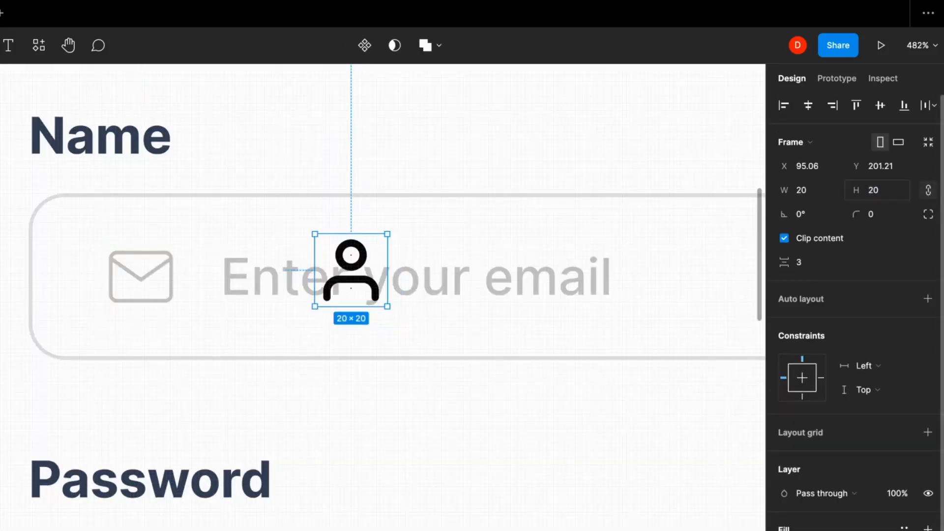
double_click(359, 261)
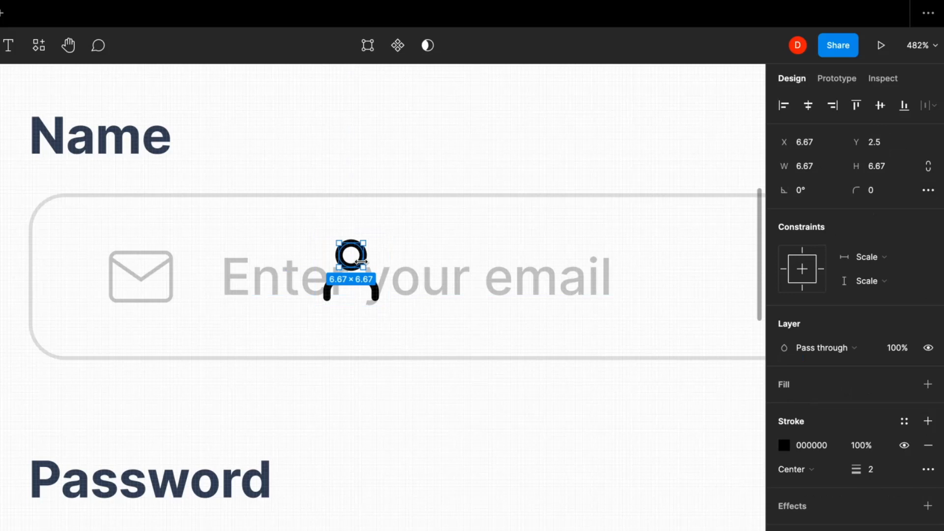
left_click(380, 291, "shift")
left_click(873, 470)
type("1")
key("Return")
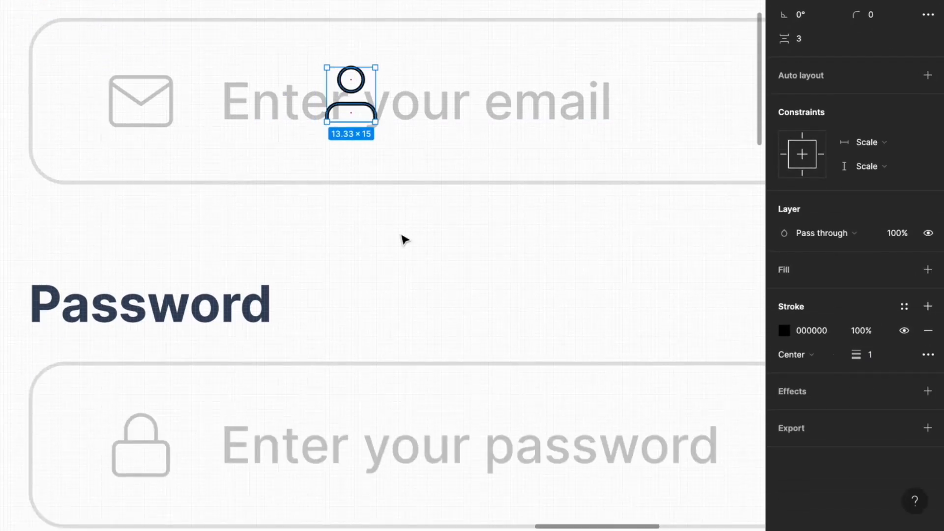
- Ungroup the nested form groups around the Name field
left_click(401, 236)
double_click(363, 118)
double_click(364, 117)
scroll(363, 115, "down", 5)
left_click(287, 116)
left_click(287, 146)
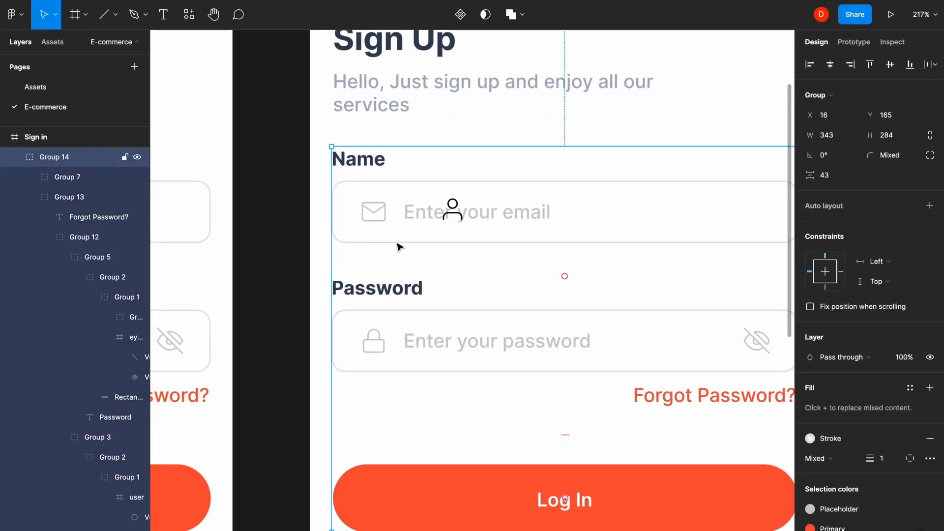
key("ctrl+shift+g")
left_click(351, 225)
left_click(359, 291)
key("ctrl+shift+g")
left_click(348, 239)
left_click(434, 208)
key("ctrl+shift+g")
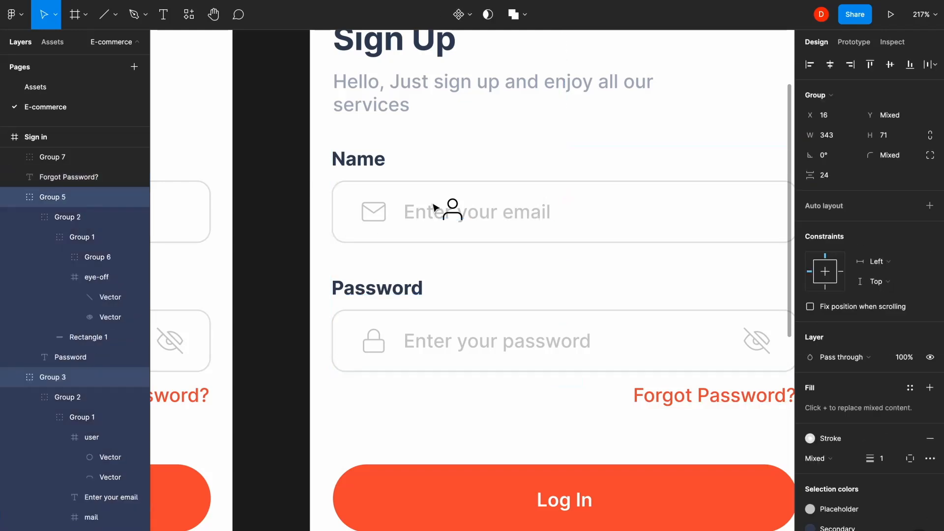
- Move the person icon into the envelope icon's position and delete the envelope icon
key("Escape")
scroll(382, 210, "up", 3)
left_click(453, 209, "ctrl")
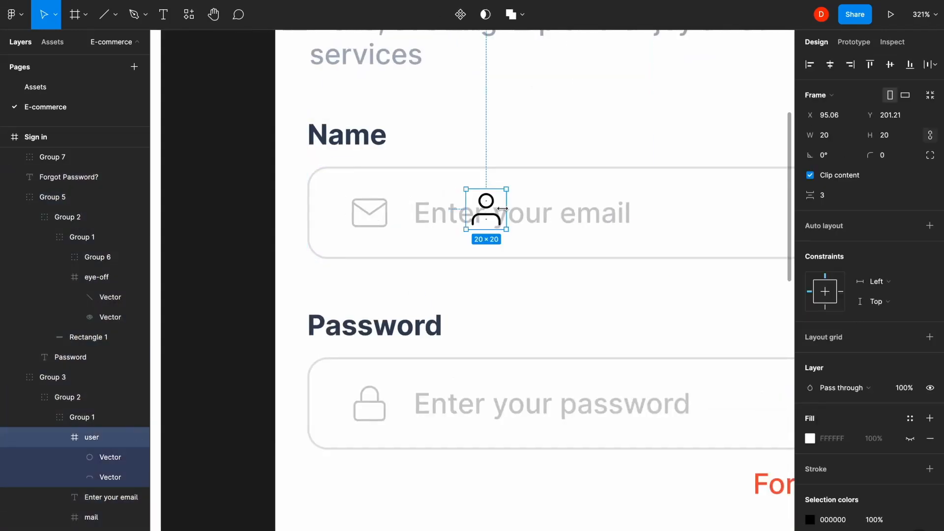
left_click_drag(502, 209, 399, 214)
left_click(387, 222)
left_click(420, 224, "shift")
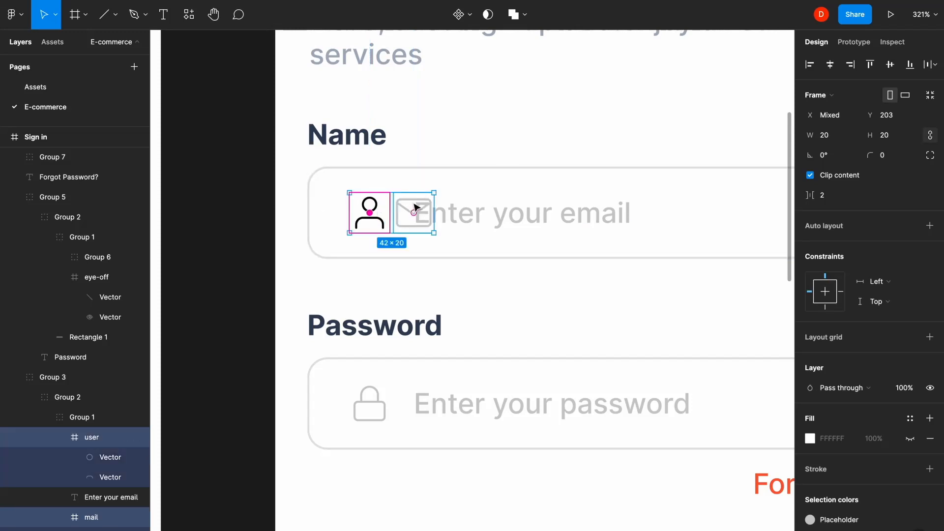
left_click(416, 208)
left_click(400, 213)
key("Delete")
- Apply the Placeholder colour style to the person icon
double_click(377, 211)
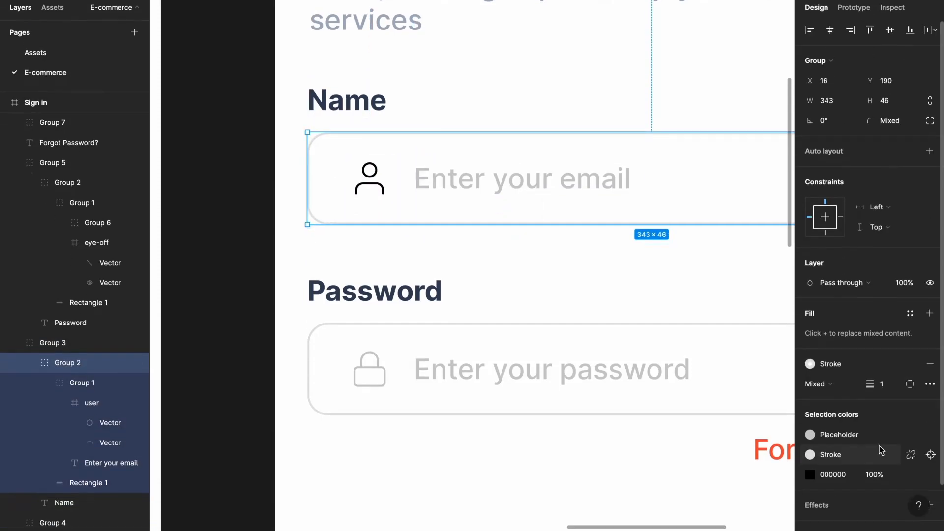
left_click(910, 474)
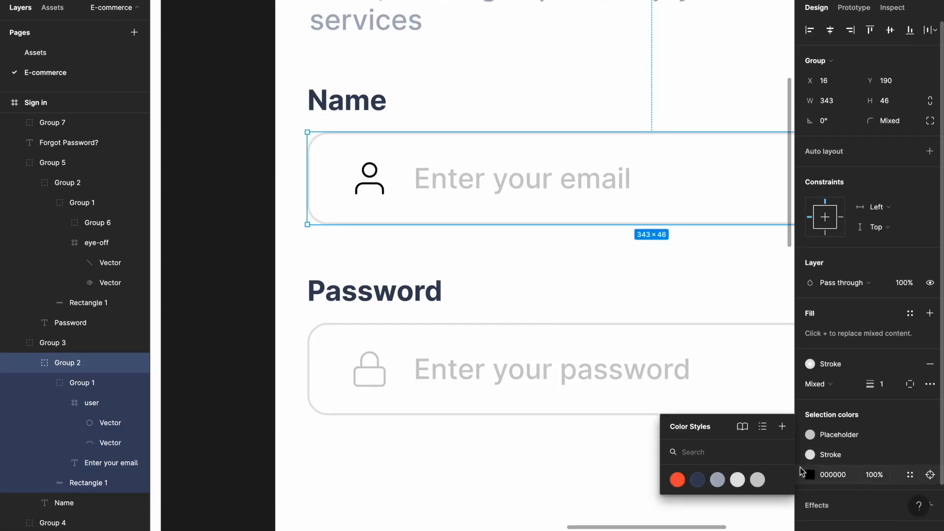
left_click(758, 480)
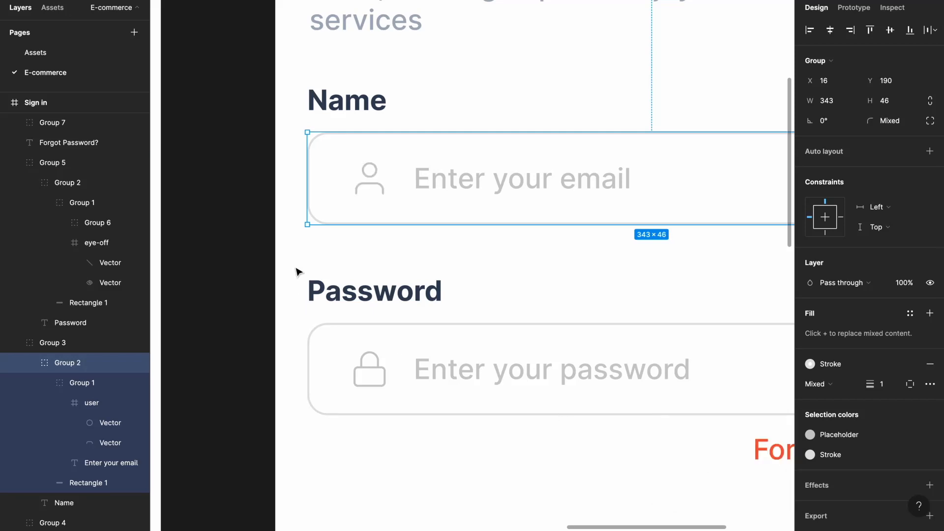
- Change the field's placeholder text to 'Enter your name'
scroll(298, 272, "down", 5)
double_click(412, 229)
key("Escape")
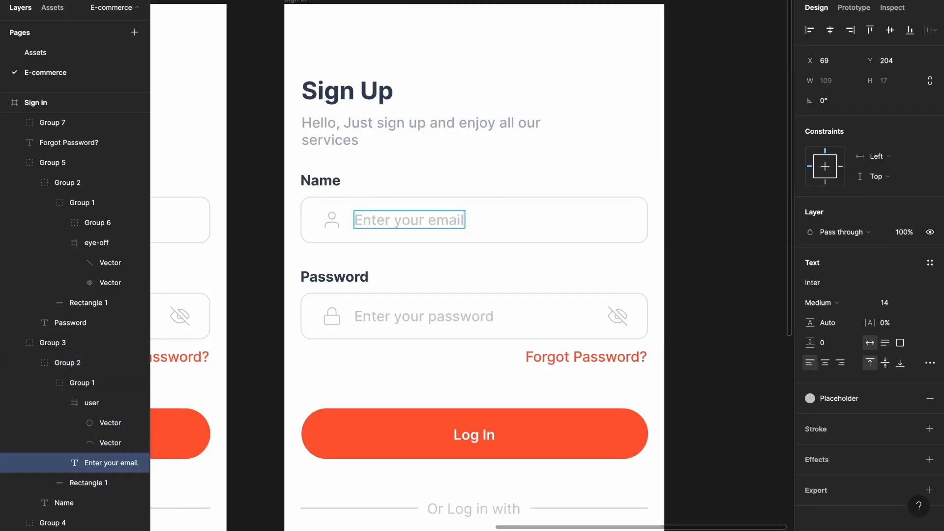
key("alt+BackSpace")
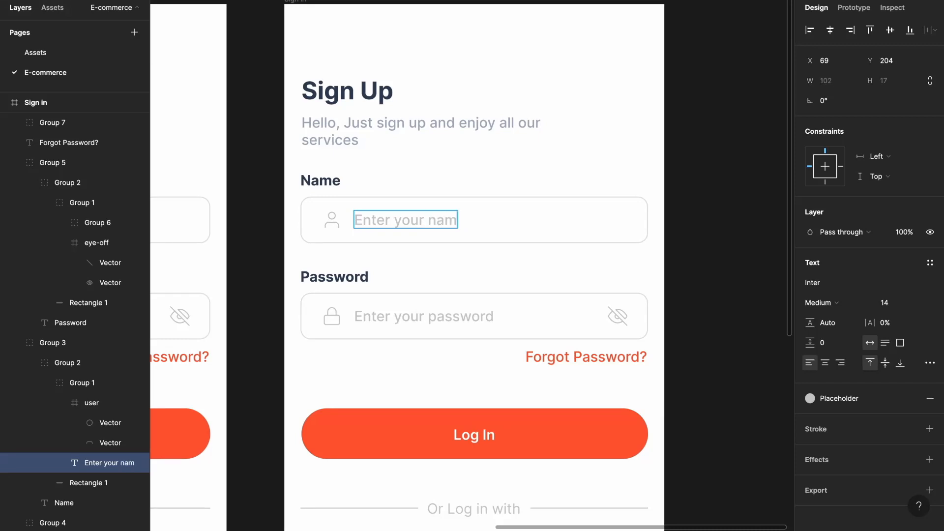
left_click(609, 177)
scroll(609, 177, "down", 5)
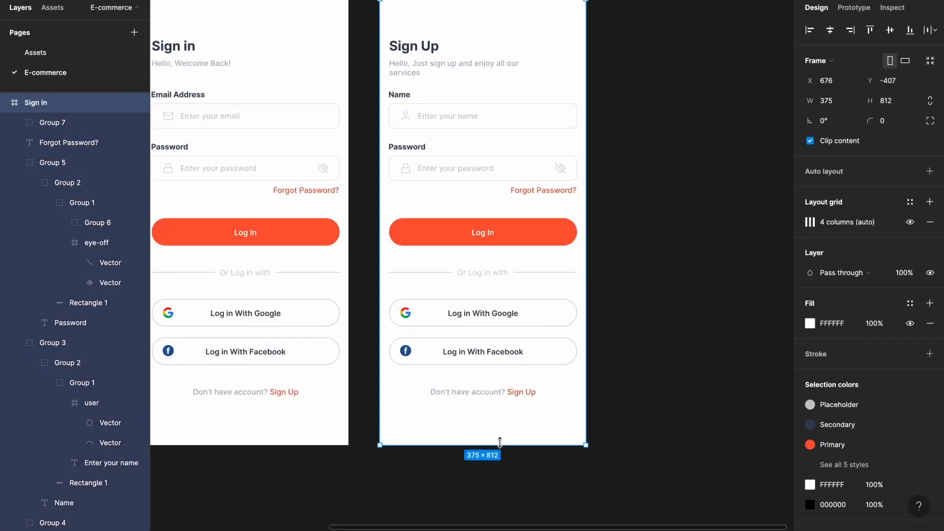
- Make the Sign Up frame 923 tall and move the Log In button and social section down
left_click_drag(499, 442, 504, 505)
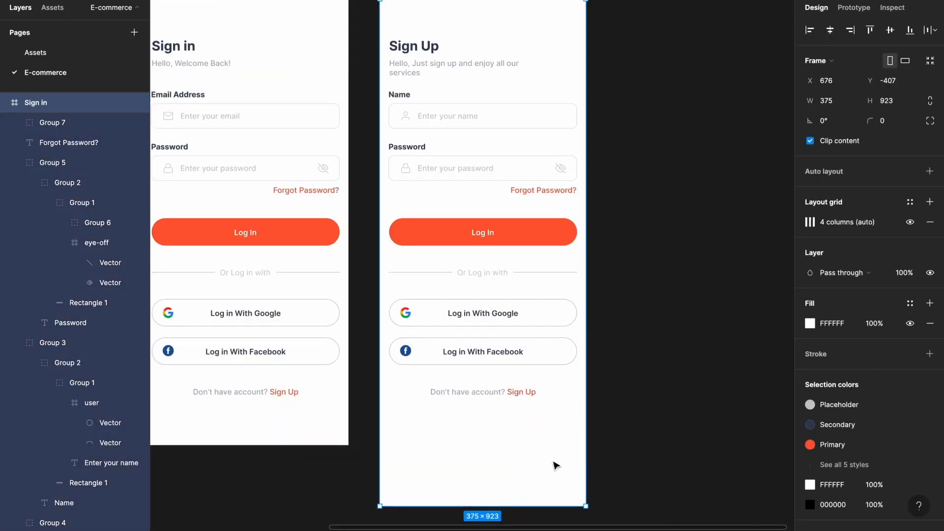
left_click_drag(609, 428, 378, 272)
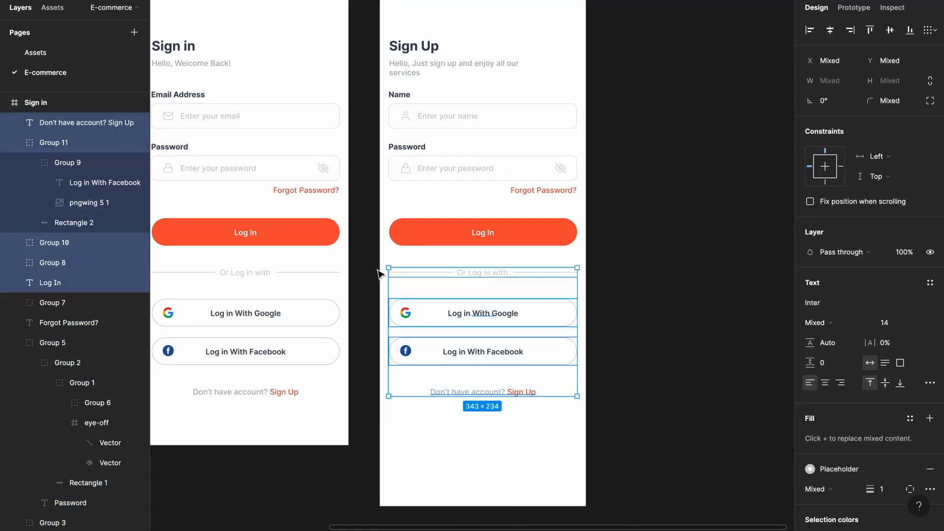
key("shift+Down")
key("shift+Down")
key("shift+Down")
key("shift+Down")
key("shift+Down")
key("shift+Down")
key("shift+Down")
key("shift+Down")
key("shift+Down")
key("shift+Down")
key("shift+Down")
key("shift+Down")
key("shift+Down")
key("shift+Down")
key("Escape")
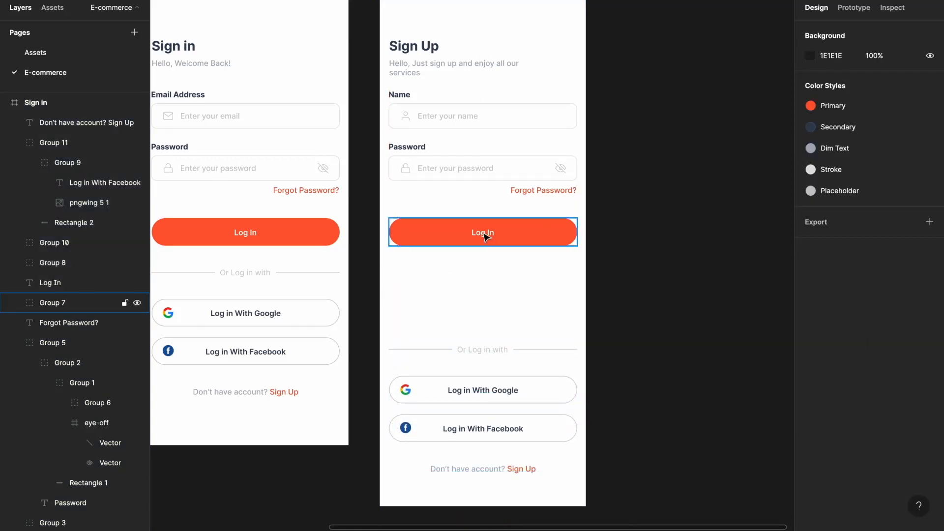
left_click_drag(486, 237, 483, 314)
key("Escape")
- Copy the Email Address field from Sign in into Sign Up and delete Forgot Password?
left_click(242, 123)
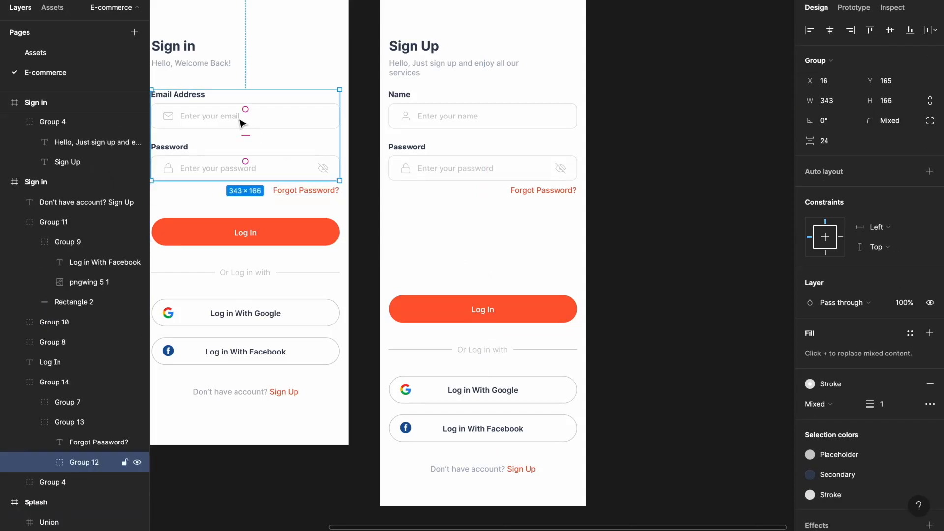
left_click(241, 123)
key("ctrl+c")
left_click(465, 234)
key("ctrl+v")
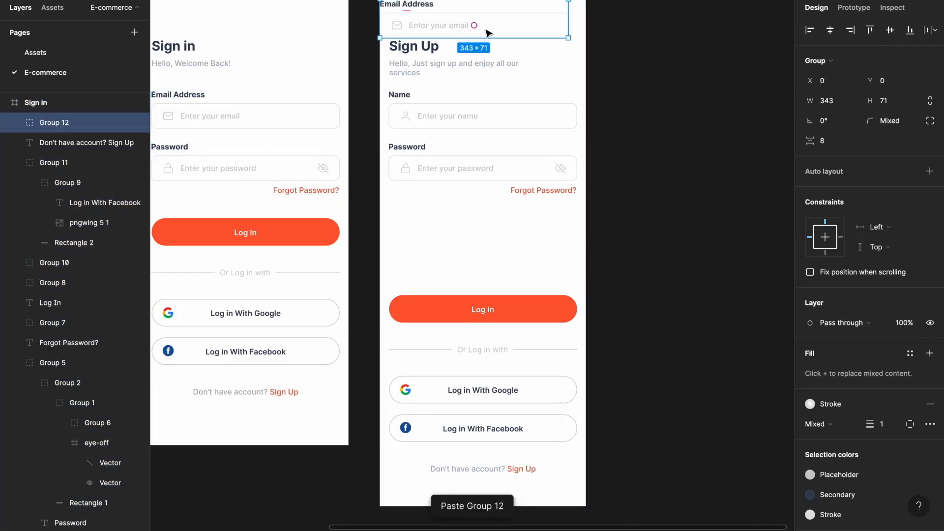
left_click_drag(487, 33, 506, 225)
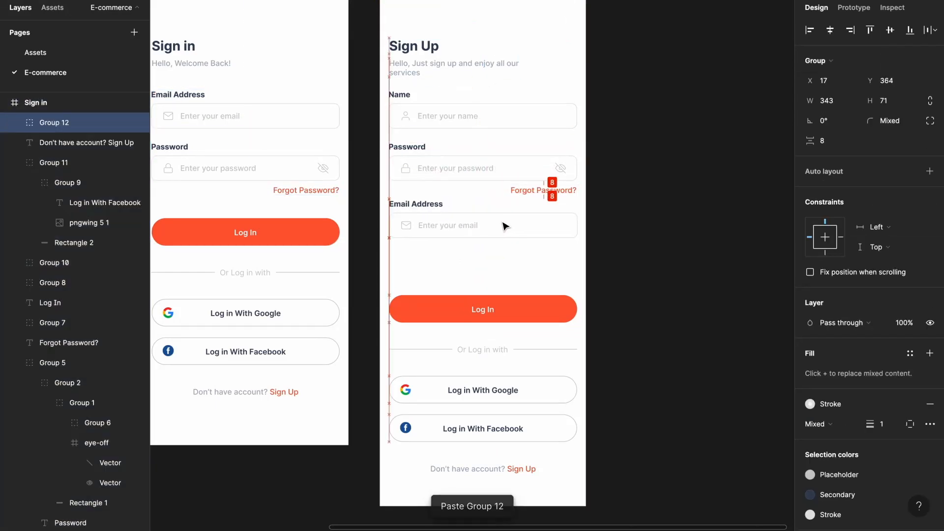
left_click(544, 192)
key("Delete")
- Reorder the fields so Password sits below Email Address
left_click_drag(543, 193, 447, 122)
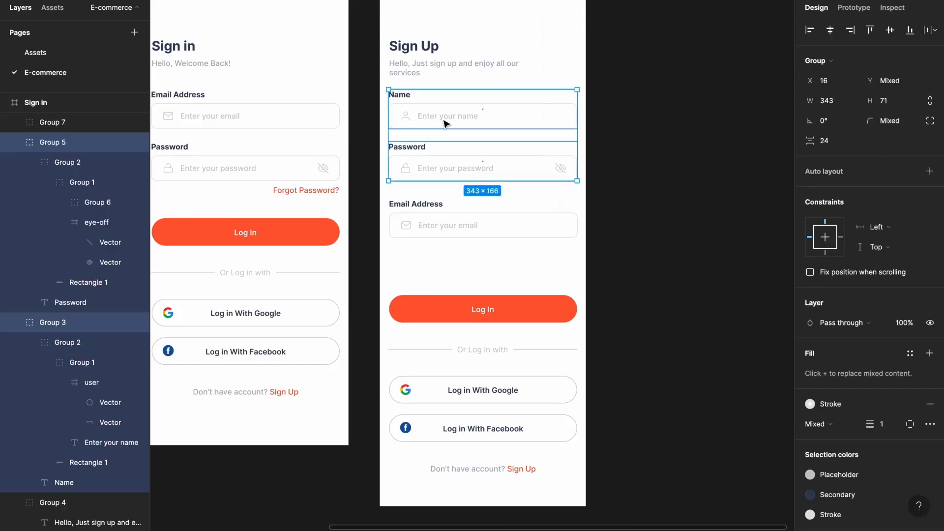
left_click(426, 217)
left_click(432, 168, "shift")
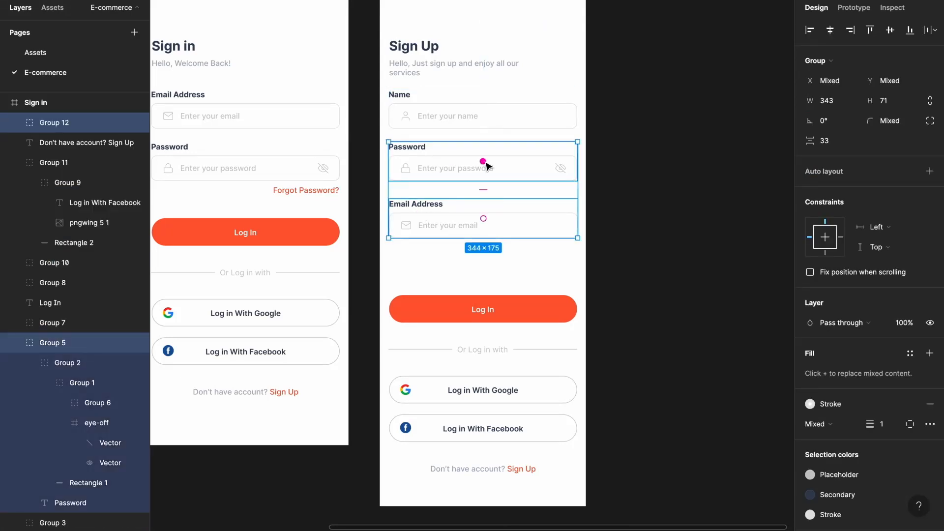
left_click_drag(484, 162, 484, 219)
left_click(623, 197)
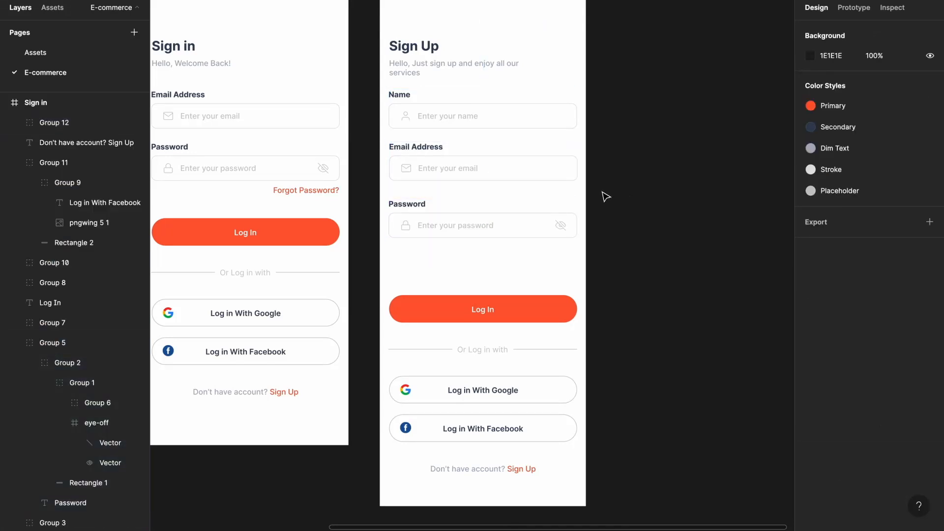
- Distribute the Name, Email and Password fields vertically with a 24 px gap
left_click(432, 217)
left_click(431, 168, "shift")
left_click(428, 111, "shift")
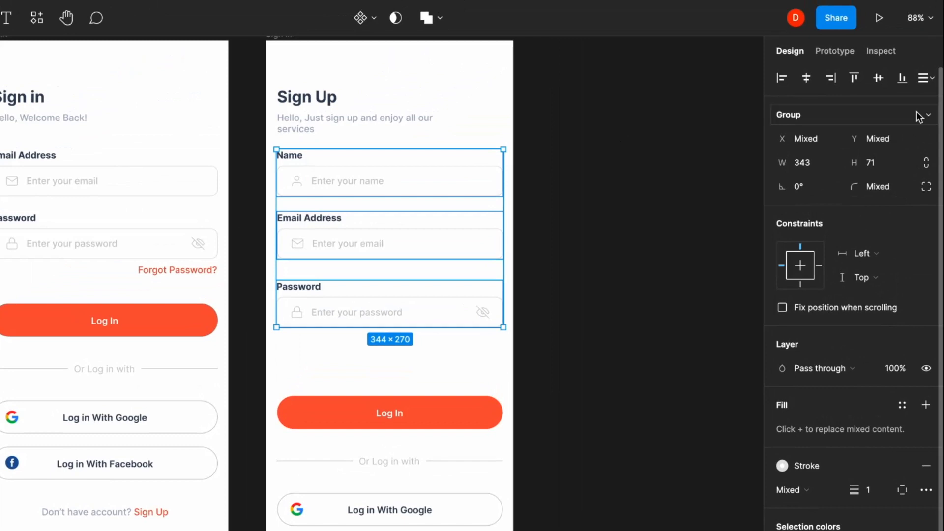
left_click(929, 30)
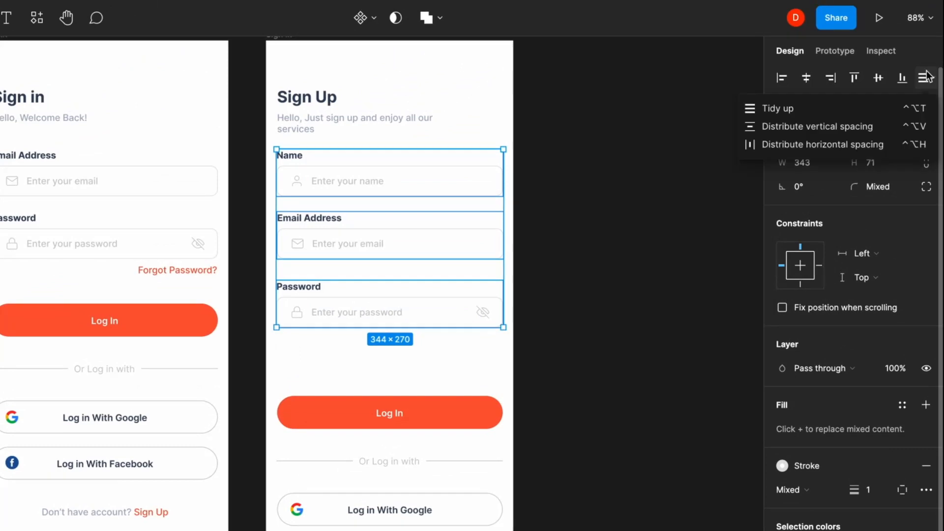
left_click(810, 126)
left_click(806, 208)
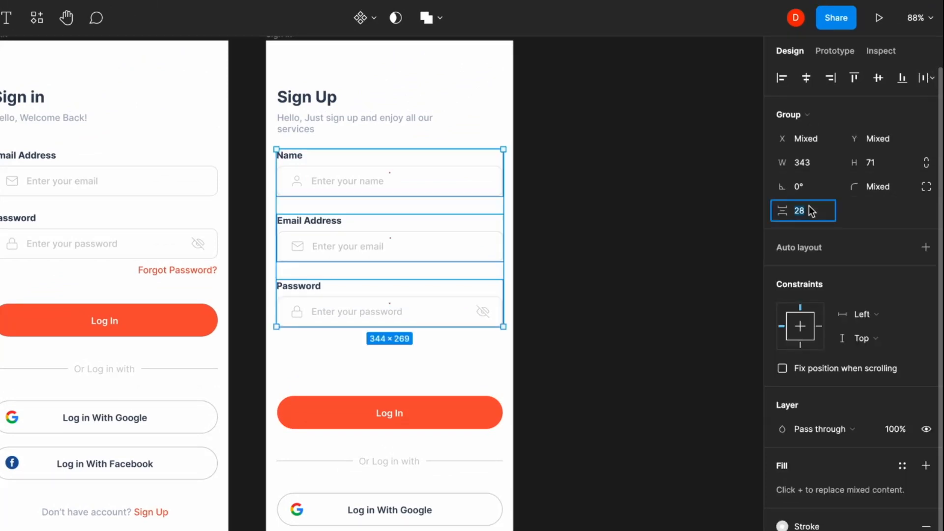
type("24")
key("Return")
left_click(746, 250)
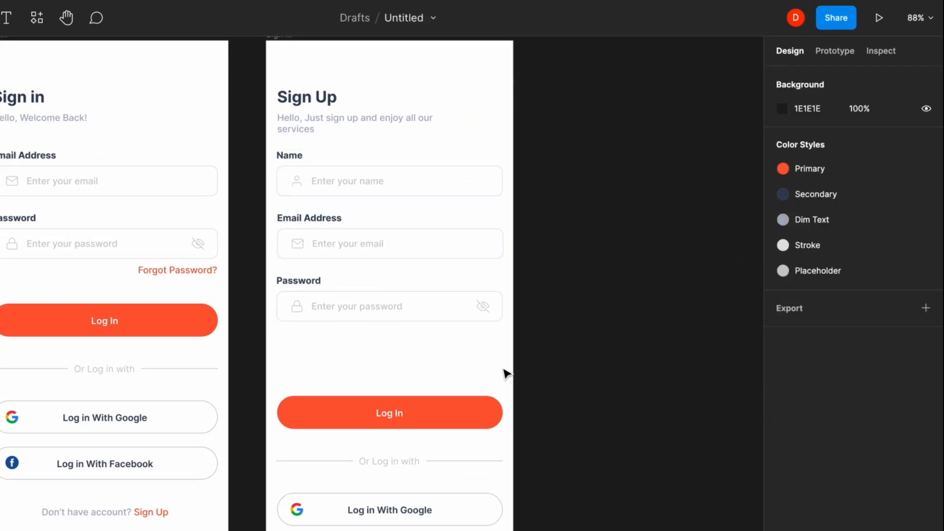
- Set a 40 px gap between the fields and the Log In button
left_click_drag(503, 365, 312, 187)
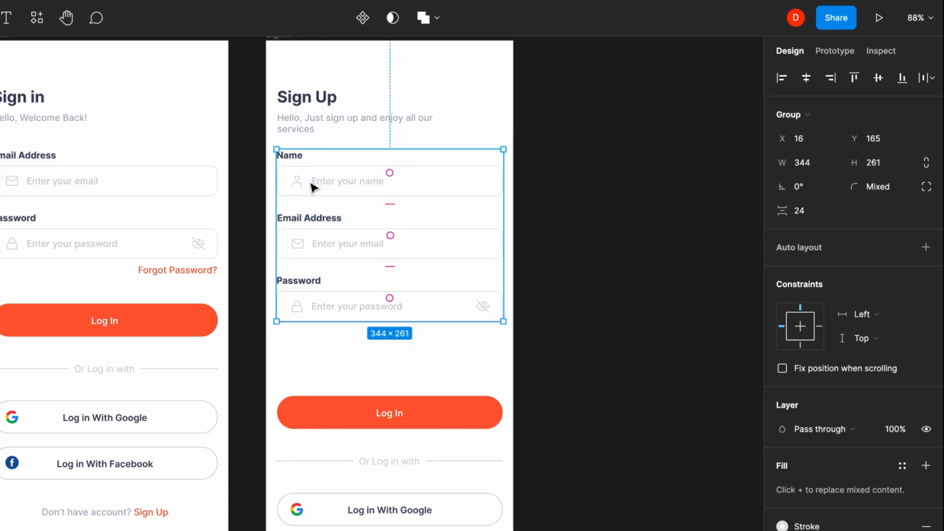
left_click(383, 408, "shift")
left_click(815, 210)
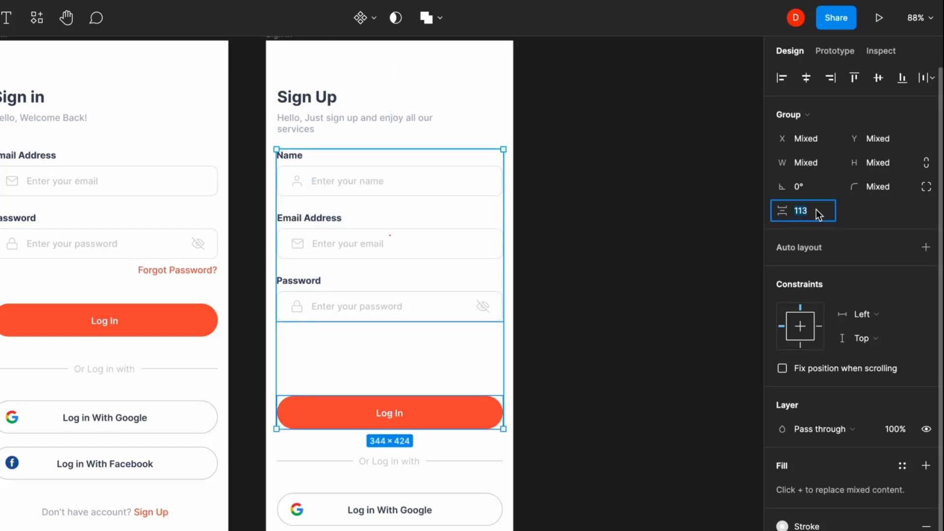
type("40")
key("Return")
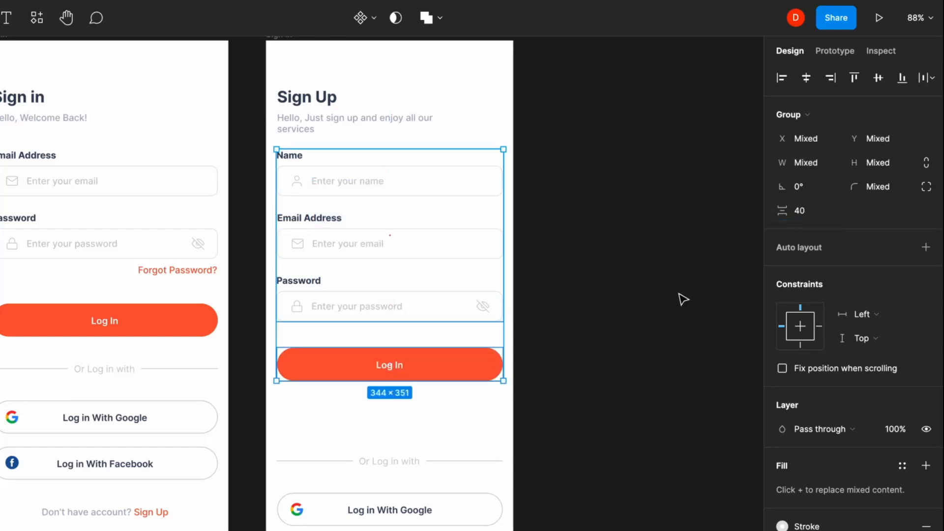
left_click(469, 399)
- Move the divider and social buttons up and shorten the Sign Up frame to 833
left_click_drag(426, 359, 495, 521)
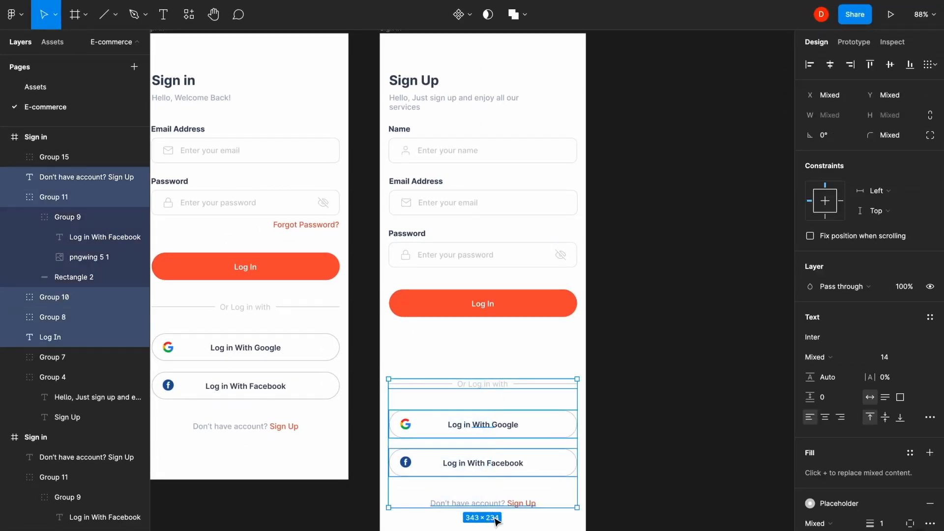
key("shift+Up")
key("shift+Up")
key("shift+Up")
key("shift+Up")
key("shift+Up")
key("shift+Up")
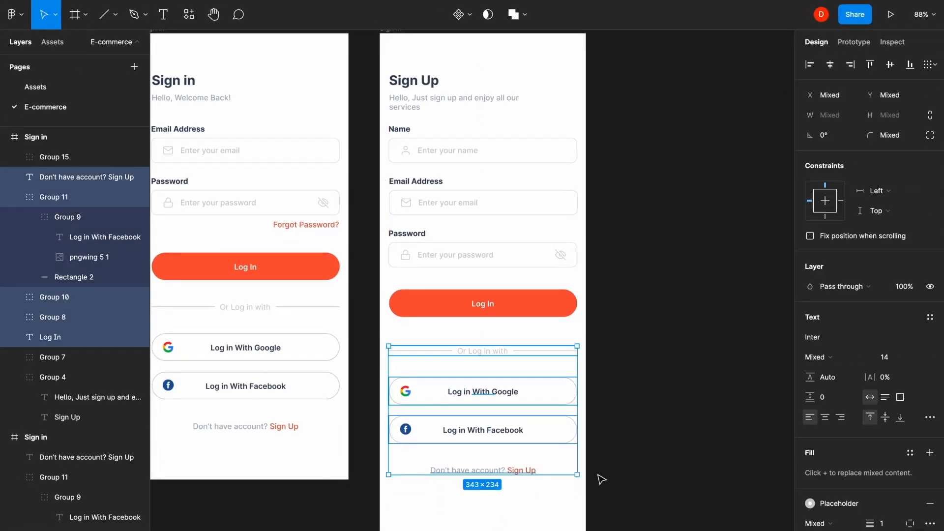
left_click(665, 427)
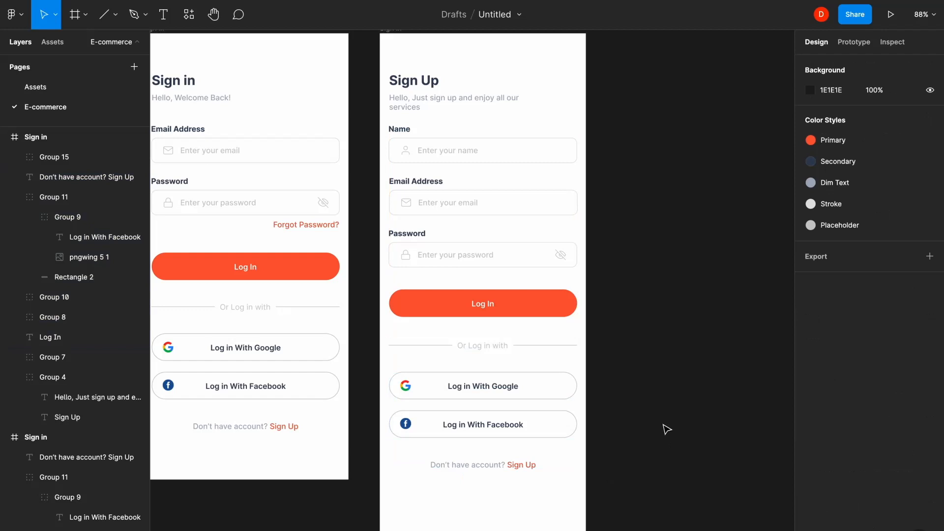
left_click(515, 504)
left_click_drag(505, 502, 517, 458)
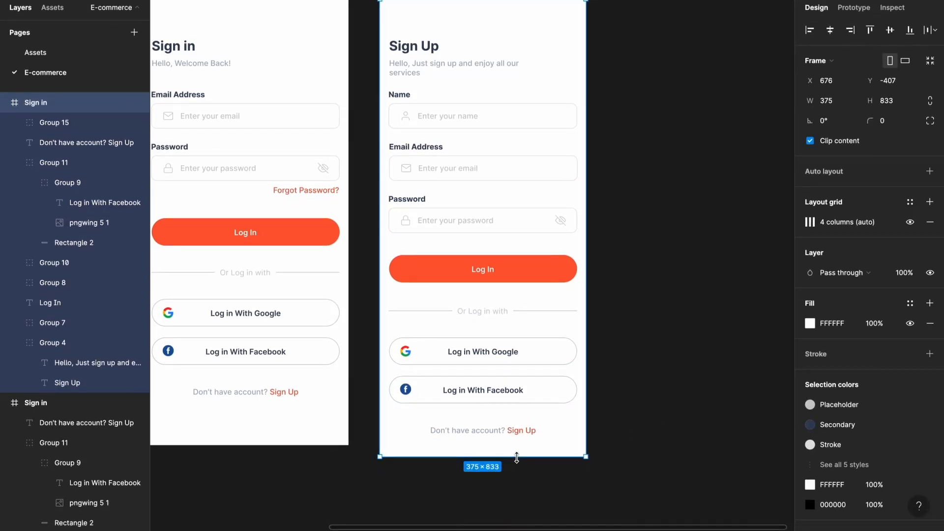
left_click(634, 363)
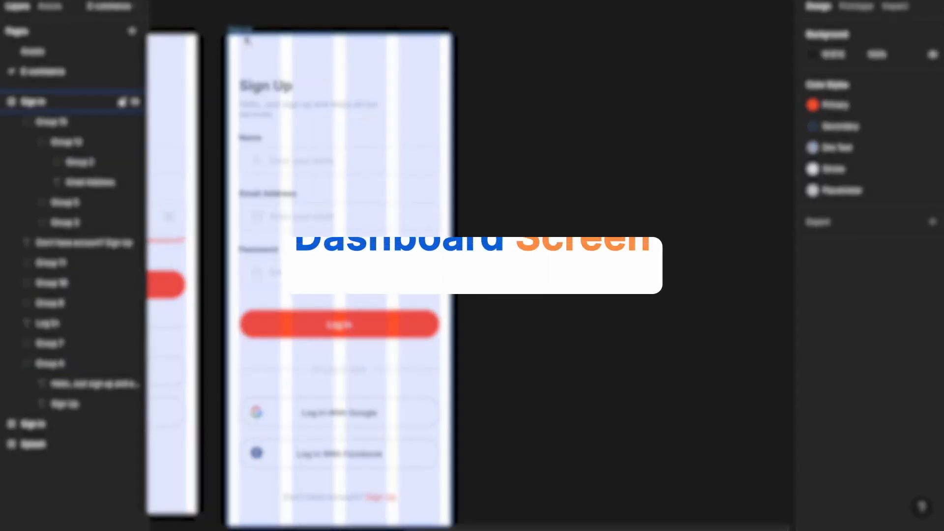
- Duplicate the sign-up screen frame and delete all its form elements
left_click_drag(245, 69, 644, 380)
left_click(588, 48)
key("Delete")
left_click_drag(524, 375, 645, 530)
key("Delete")
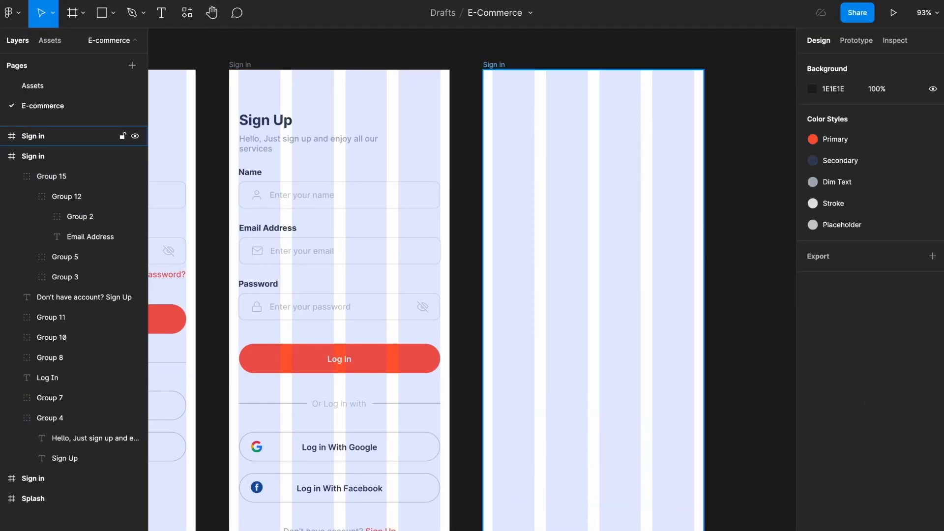
- Set the empty copy's height to 1020 and rename it Home
left_click(632, 355)
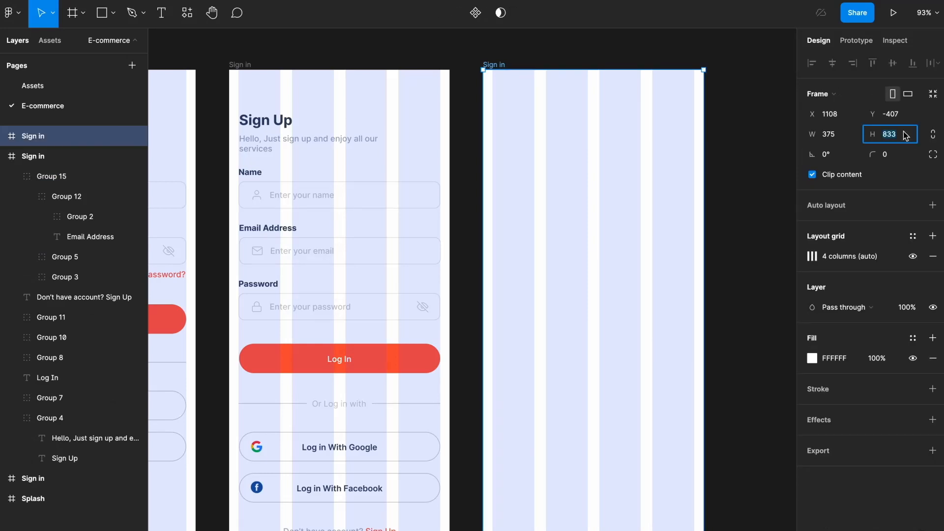
type("1020")
key("Return")
double_click(495, 64)
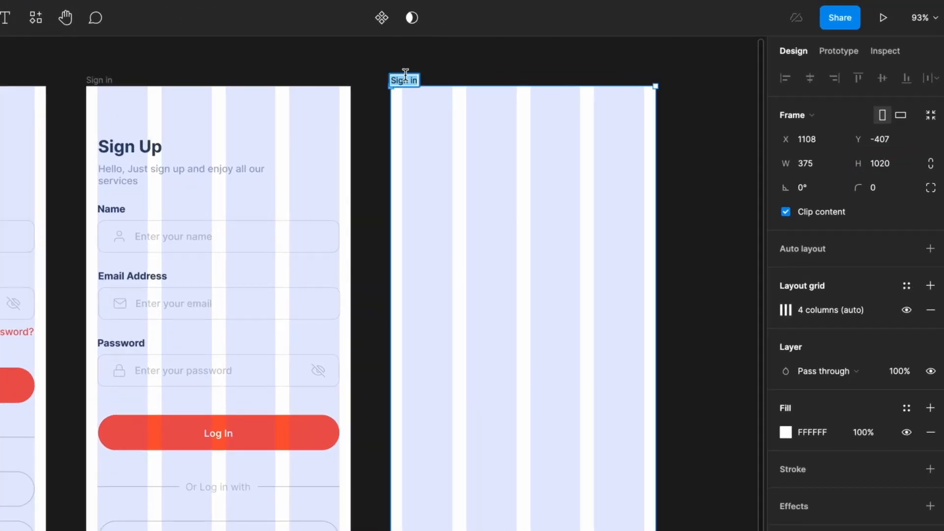
left_click(470, 56)
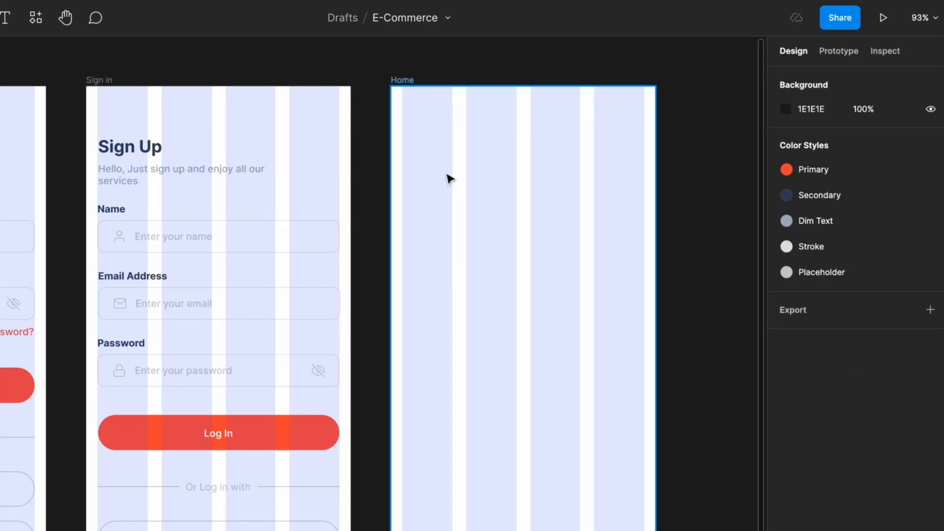
left_click(447, 177)
- Draw a 375×408 rectangle across the top of Home filled with 242424
key("r")
left_click_drag(395, 92, 656, 374)
left_click(786, 407)
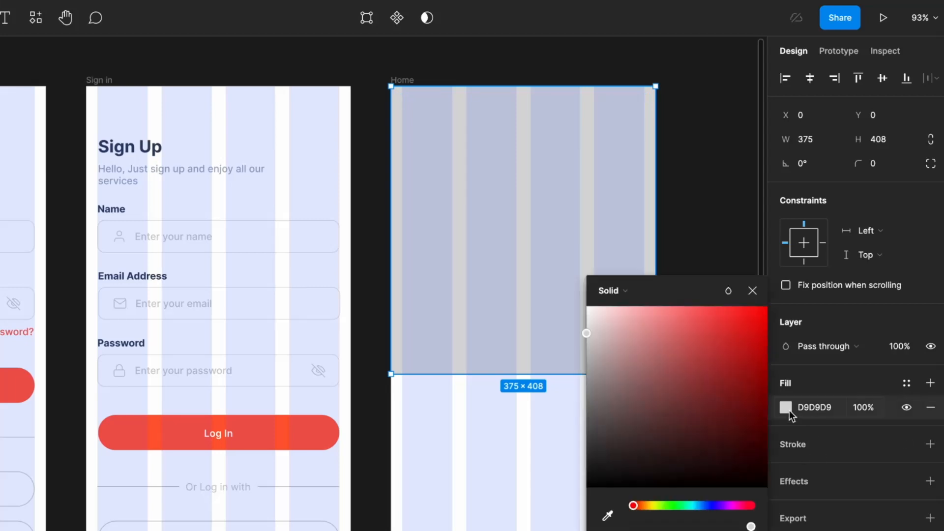
left_click_drag(609, 465, 579, 464)
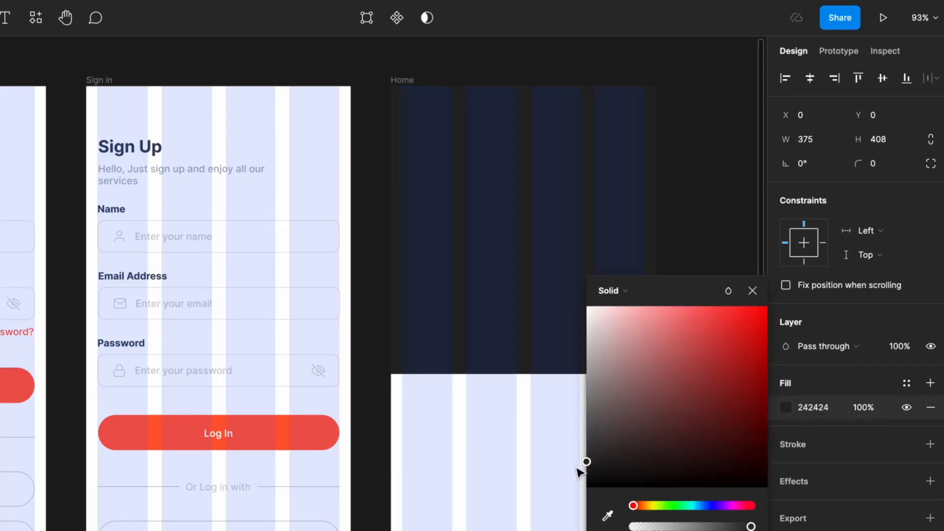
left_click(752, 290)
left_click(731, 277)
left_click(628, 272)
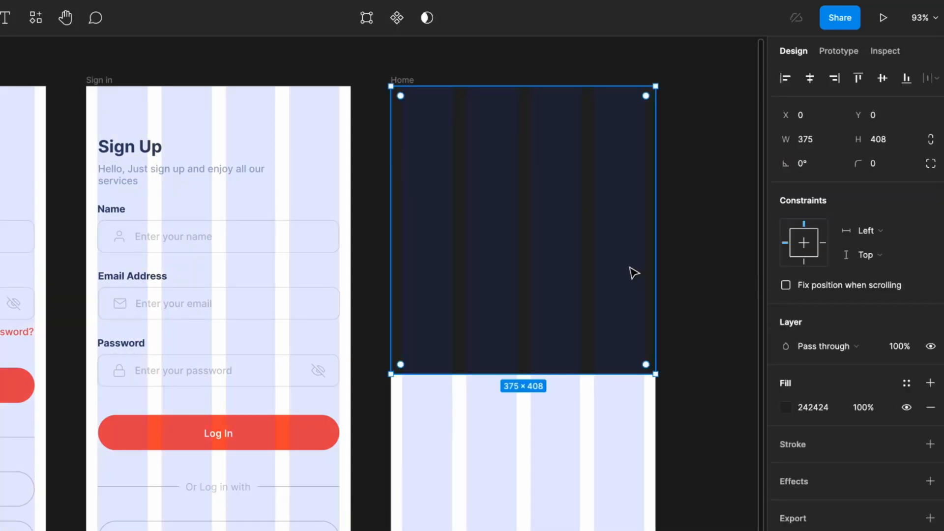
- Round the rectangle's two bottom corners to a 20 radius
key("Return")
left_click_drag(712, 417, 382, 367)
left_click(798, 192)
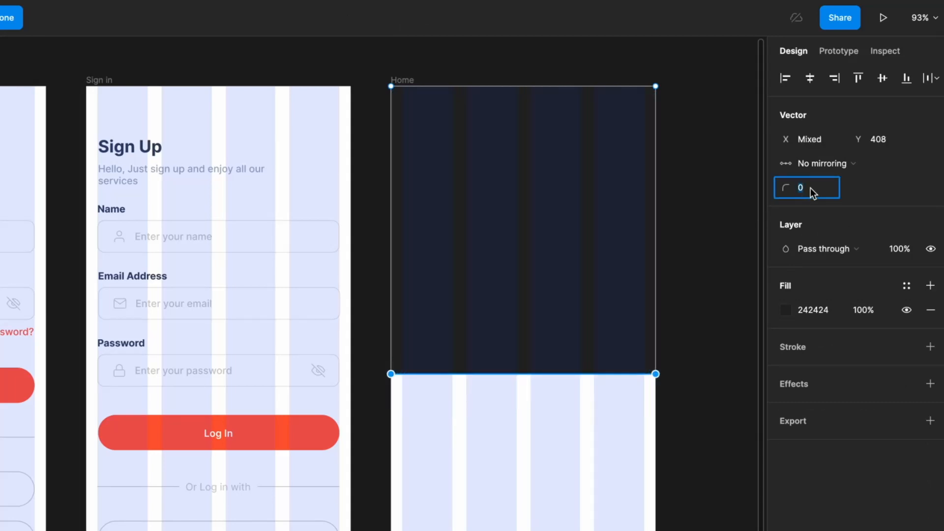
type("20")
key("Return")
key("Escape")
key("Escape")
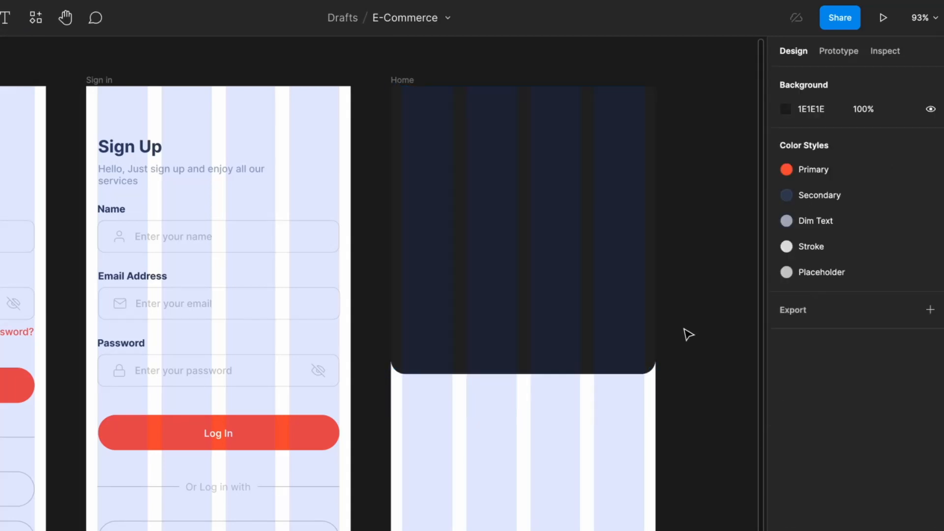
left_click(506, 246)
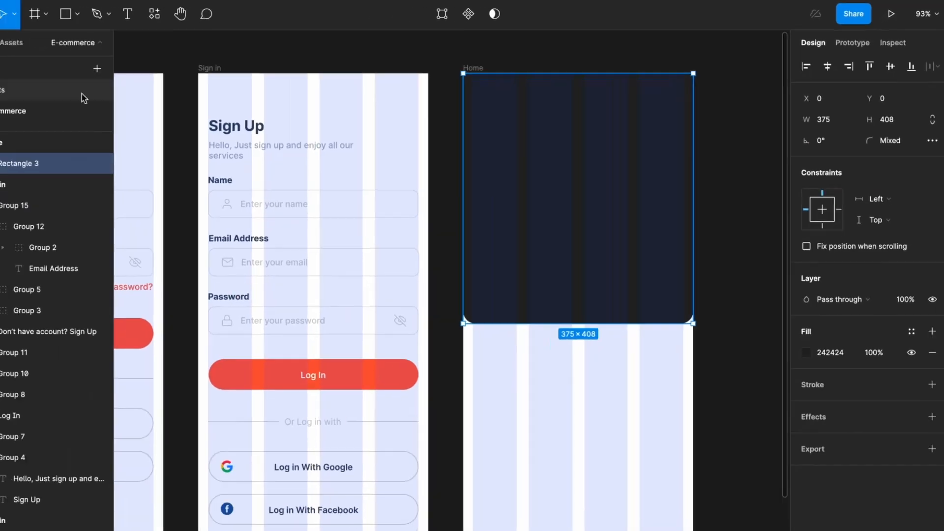
- Paste the Logo & Notification bell from Assets into Home's top-right header corner
left_click(97, 89)
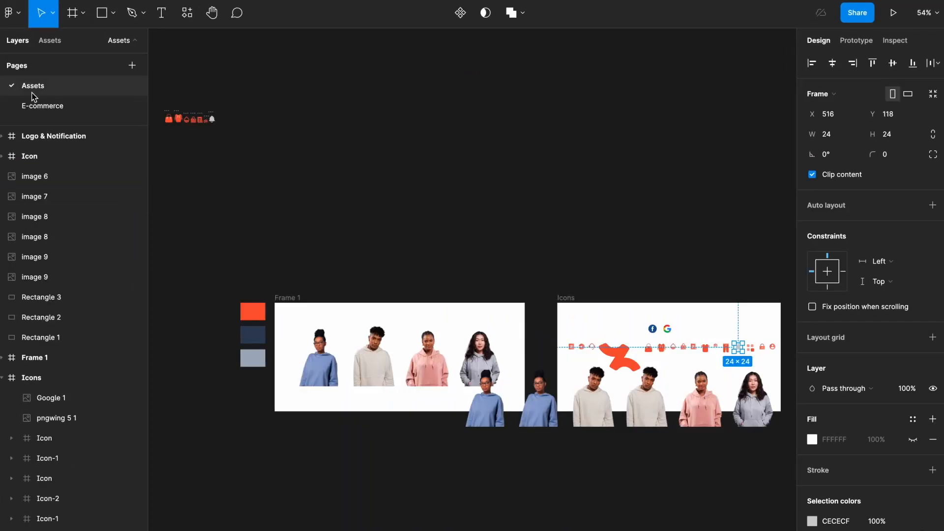
left_click(34, 105)
key("ctrl+v")
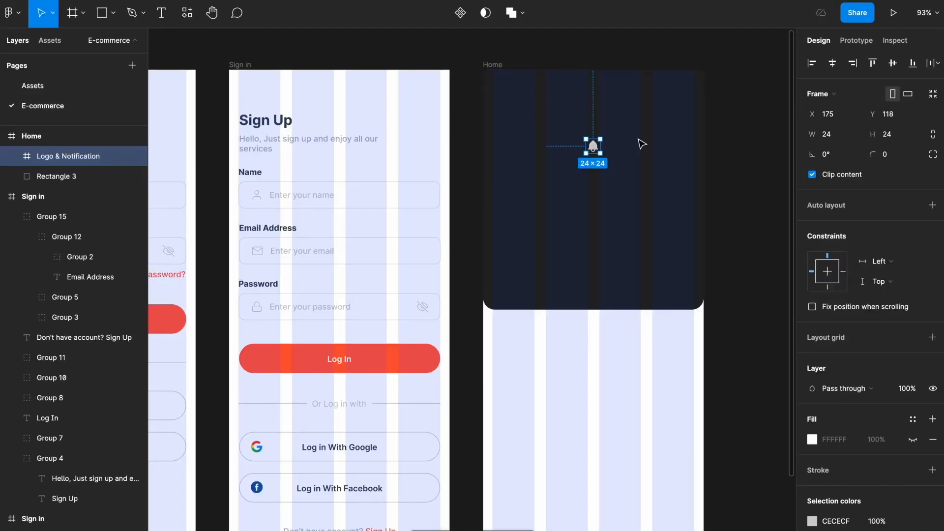
scroll(639, 144, "up", 5)
left_click_drag(567, 153, 672, 104)
scroll(673, 104, "down", 1)
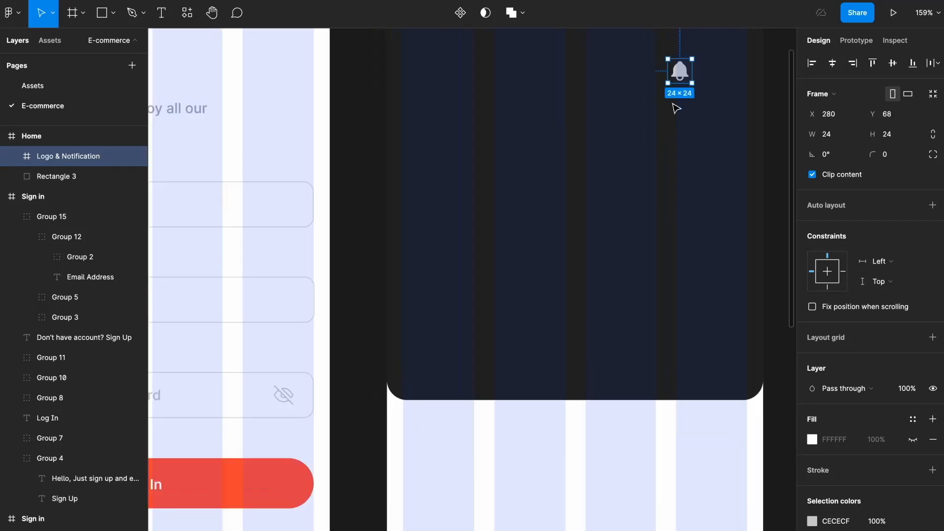
scroll(674, 106, "up", 3)
left_click_drag(772, 190, 771, 186)
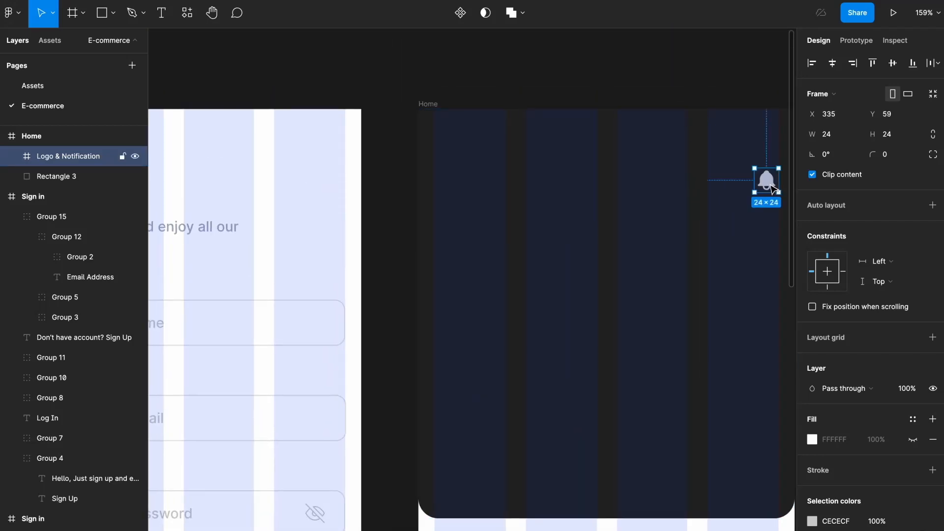
scroll(770, 187, "down", 4)
scroll(770, 189, "right", 2)
- Draw a small 24×24 avatar circle at the header's left
left_click(569, 183)
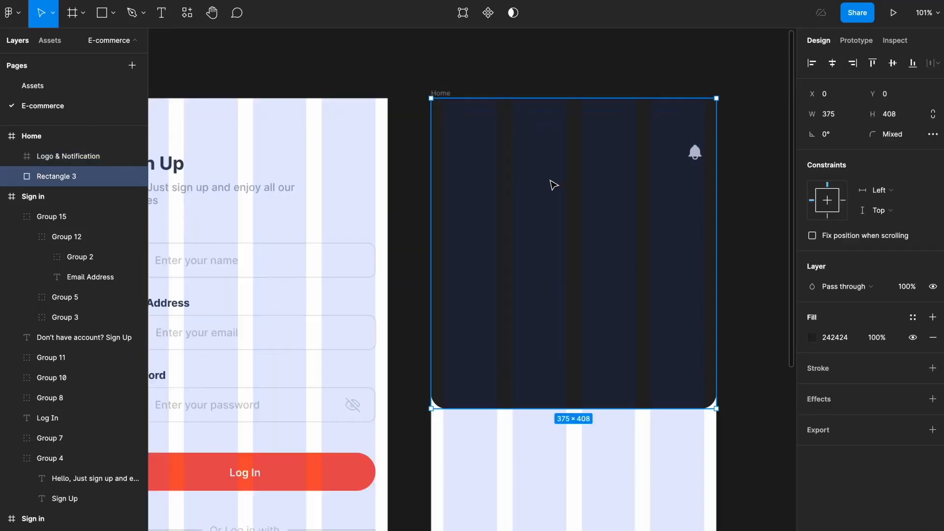
scroll(552, 183, "up", 5)
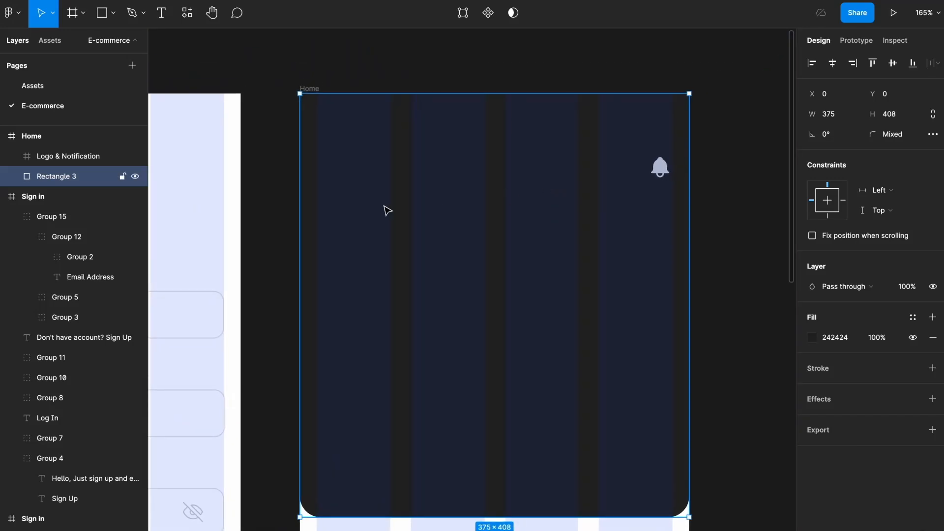
key("o")
left_click_drag(317, 224, 343, 251)
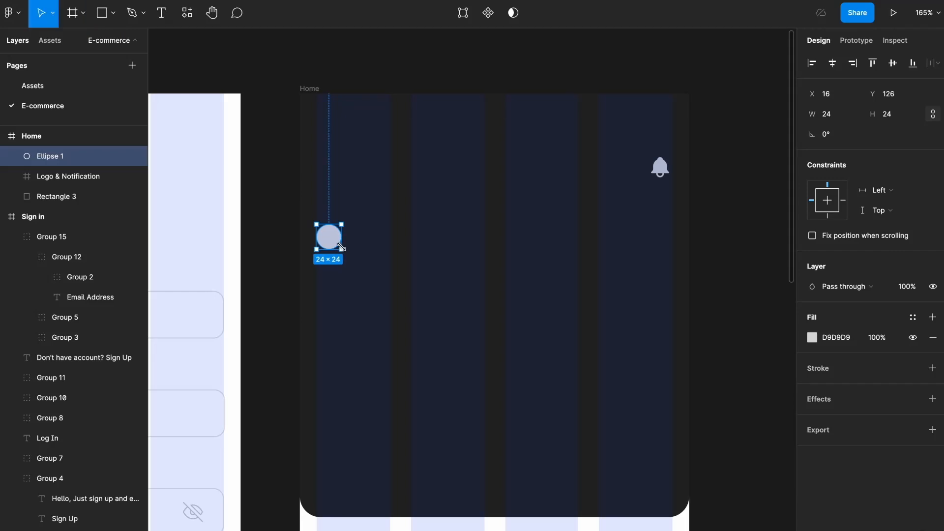
- Add a greeting text beside the avatar, vertically centred with an 8 px gap
left_click(362, 246)
key("t")
left_click(344, 231)
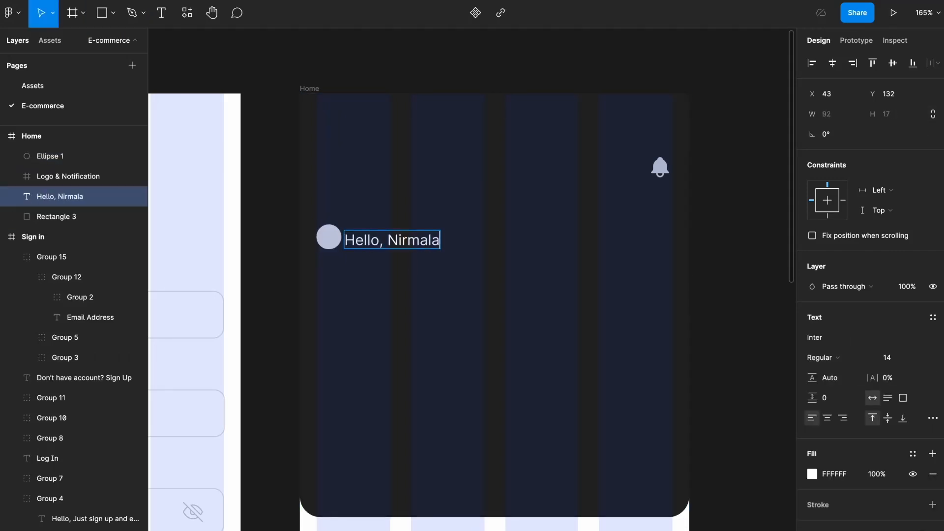
key("Escape")
left_click(328, 236, "shift")
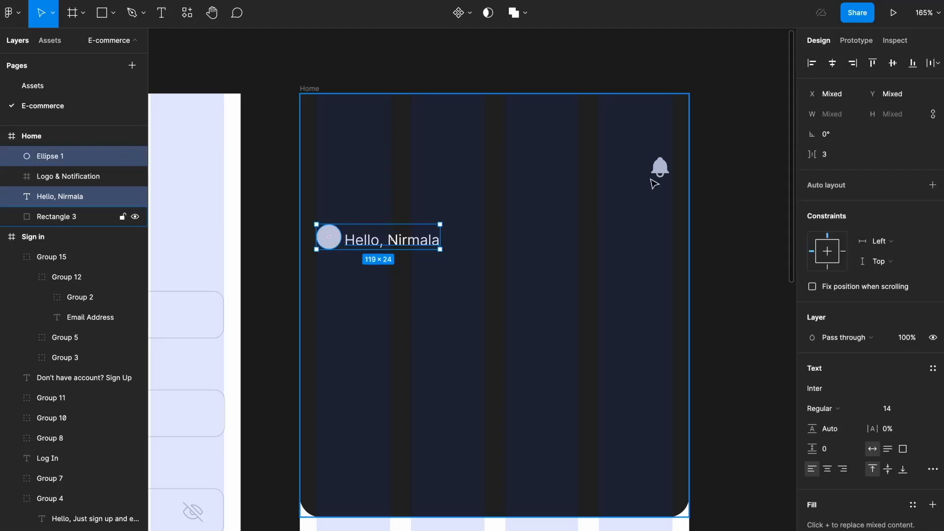
left_click(892, 63)
left_click_drag(809, 154, 822, 162)
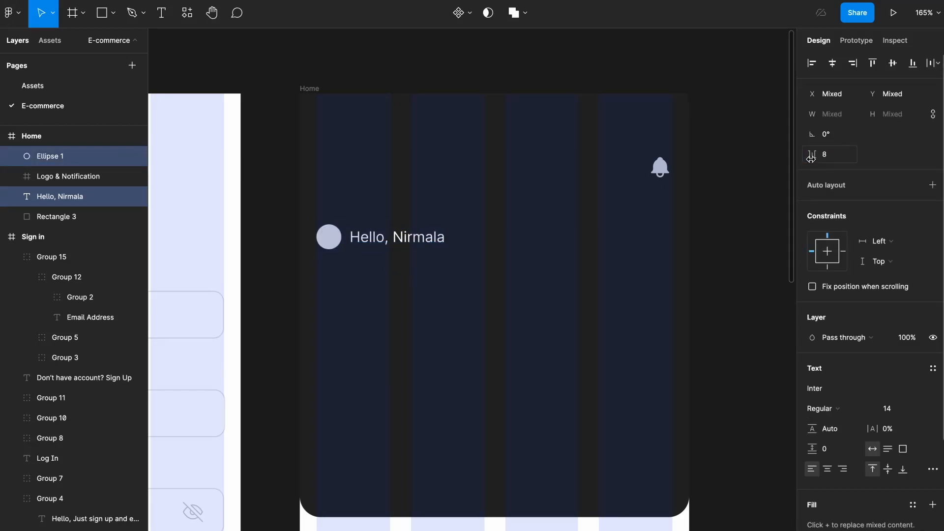
- Fill the avatar circle with an Unsplash portrait photo
left_click(328, 237)
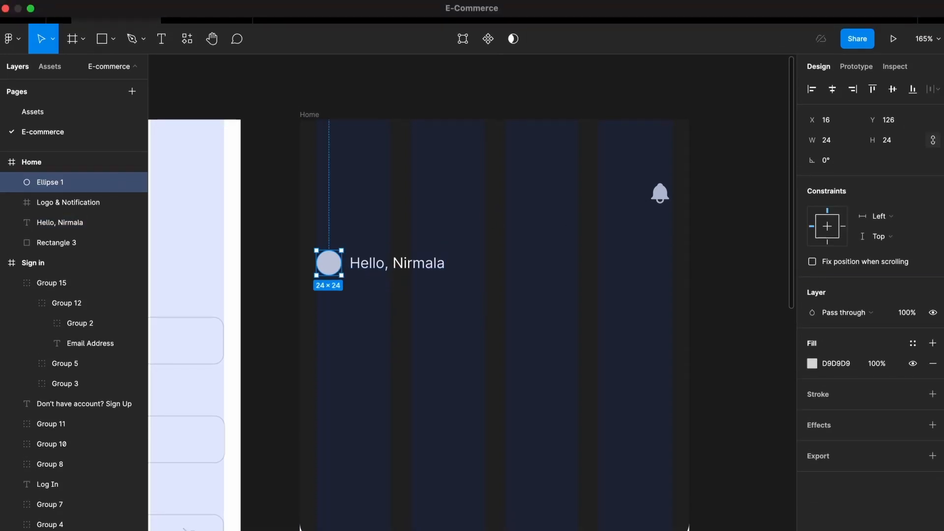
left_click(307, 0)
left_click(319, 25)
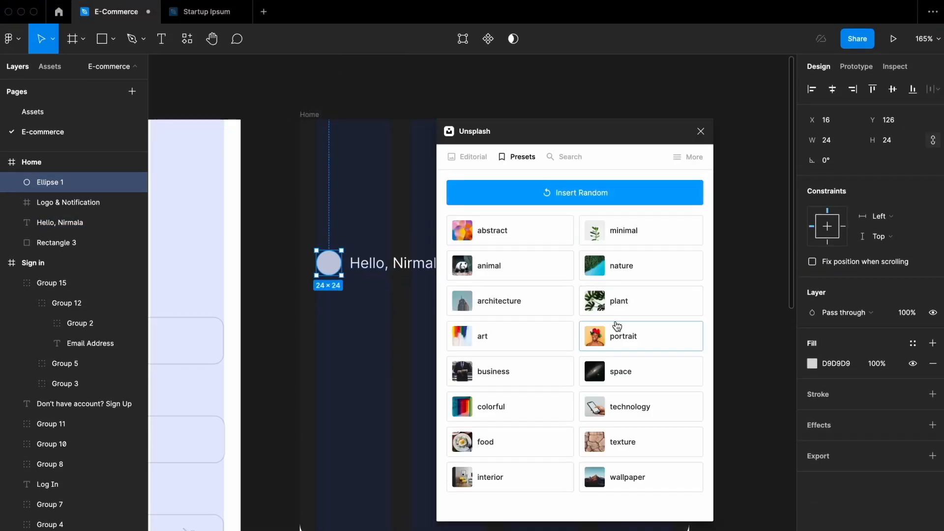
left_click(617, 327)
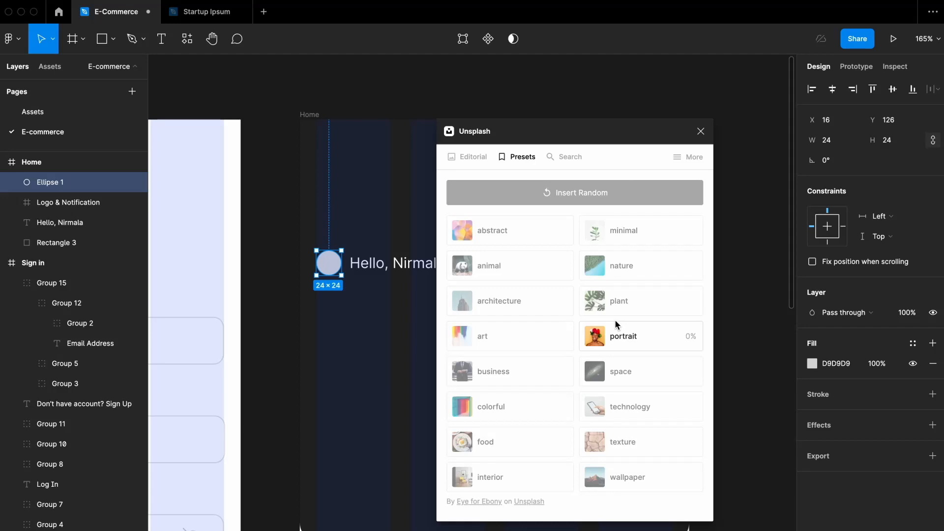
left_click(701, 131)
- Paste a copy of the Sign Up heading below the greeting, then group the avatar with the greeting
key("t")
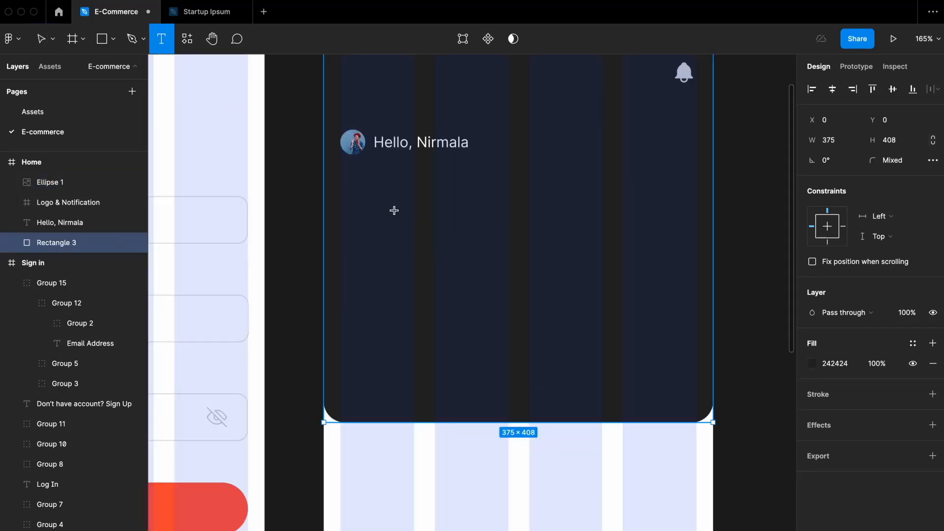
key("v")
scroll(394, 214, "right", 2)
scroll(394, 214, "up", 2)
scroll(394, 215, "left", 7)
left_click(225, 212)
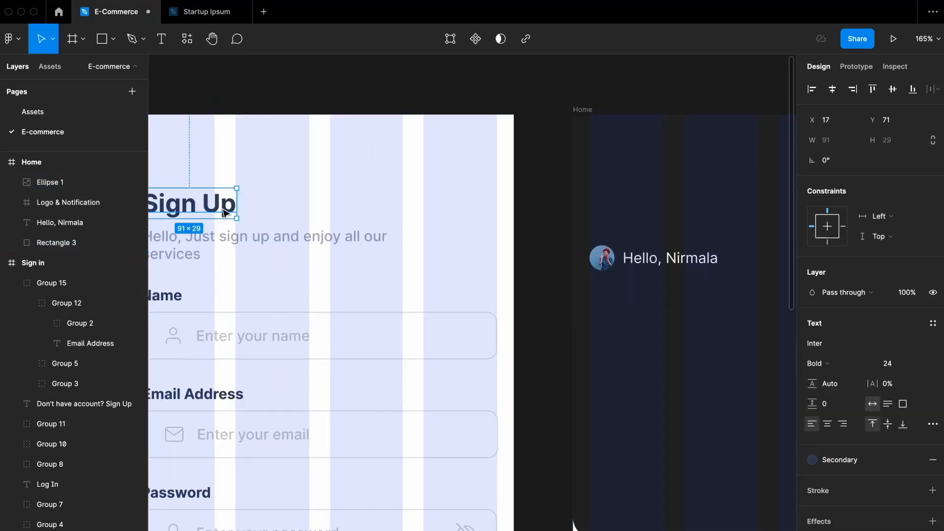
scroll(226, 214, "right", 5)
key("ctrl+v")
left_click_drag(392, 110, 408, 281)
left_click(411, 231)
left_click(359, 231, "shift")
key("ctrl+g")
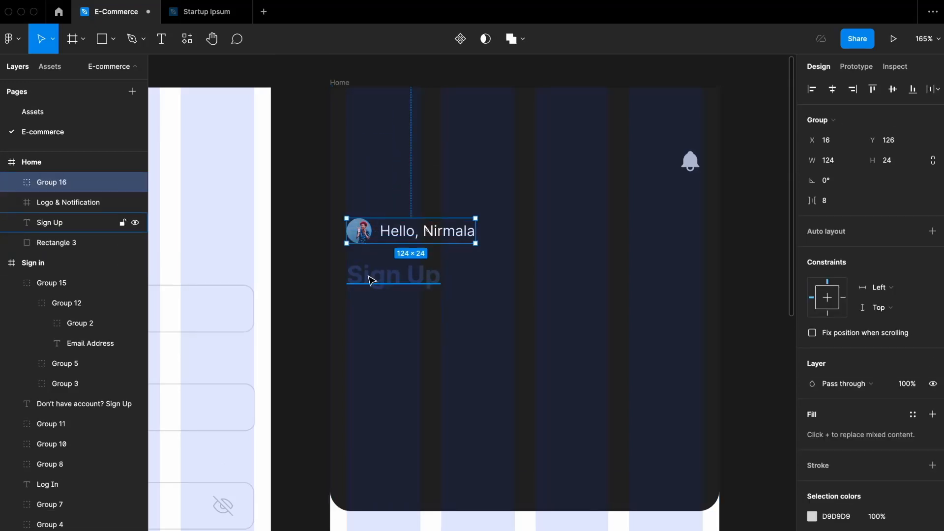
- Detach the Secondary colour style from the heading and make it white
left_click(368, 274, "shift")
left_click(439, 279)
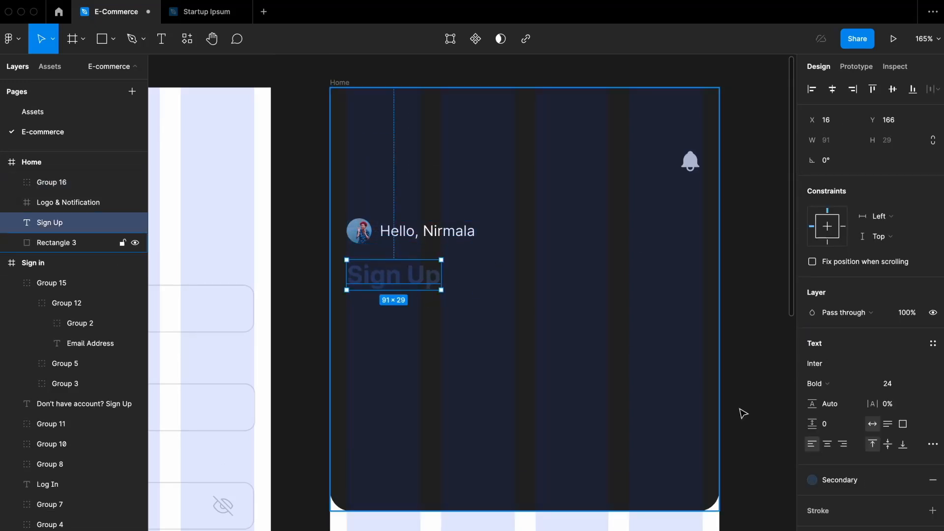
left_click(848, 485)
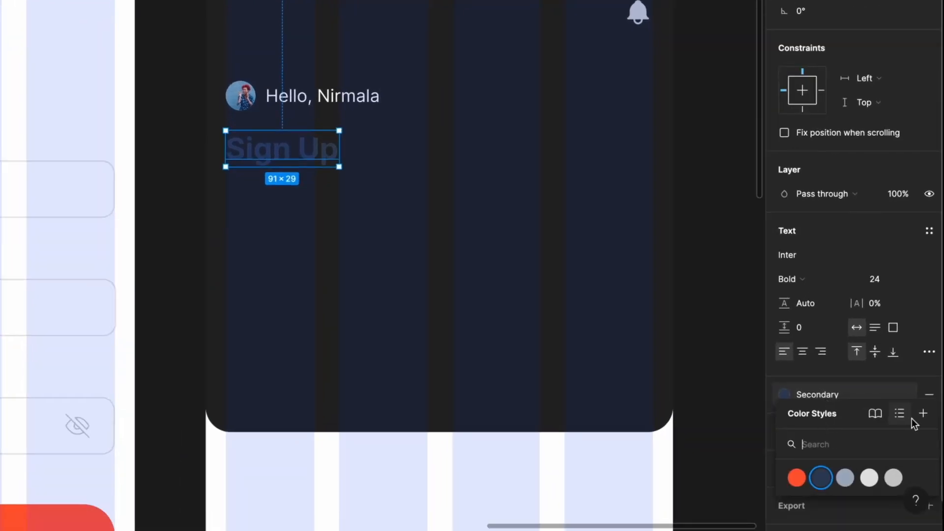
left_click(915, 395)
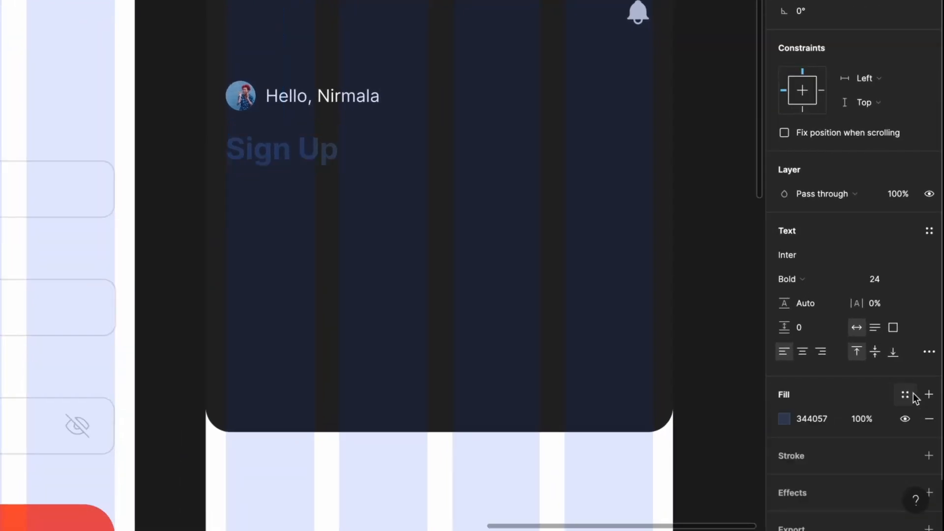
left_click(792, 419)
left_click_drag(626, 197, 565, 144)
left_click(751, 138)
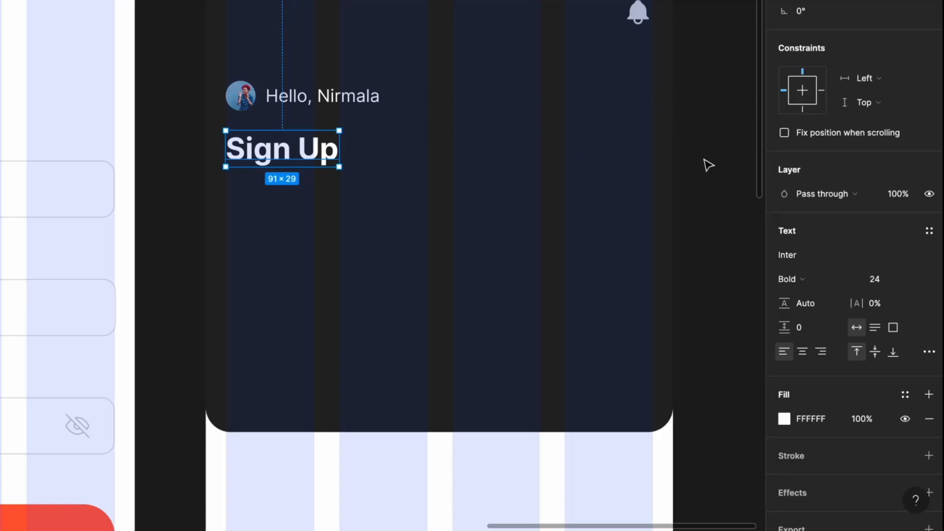
- Retype the heading as 'Find cool products fit your style'
double_click(314, 144)
type("Find cool pr")
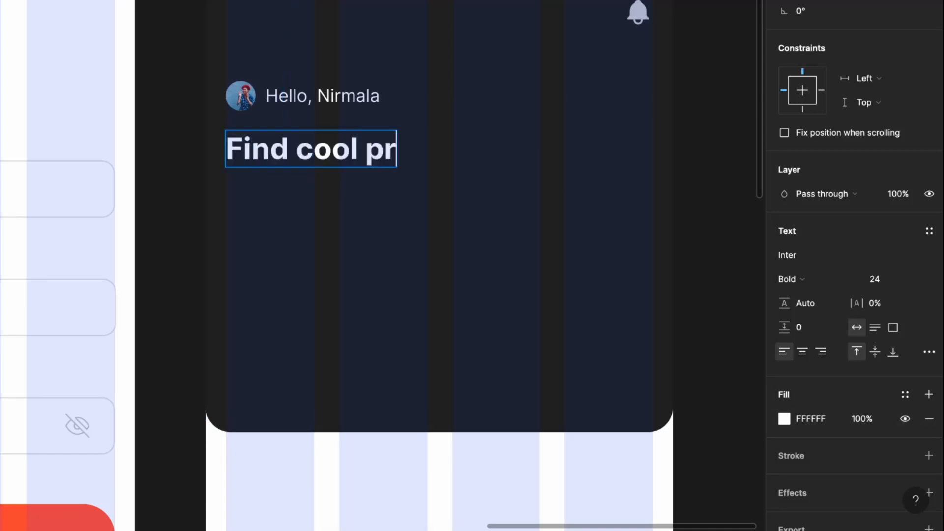
type("oducts fit your style")
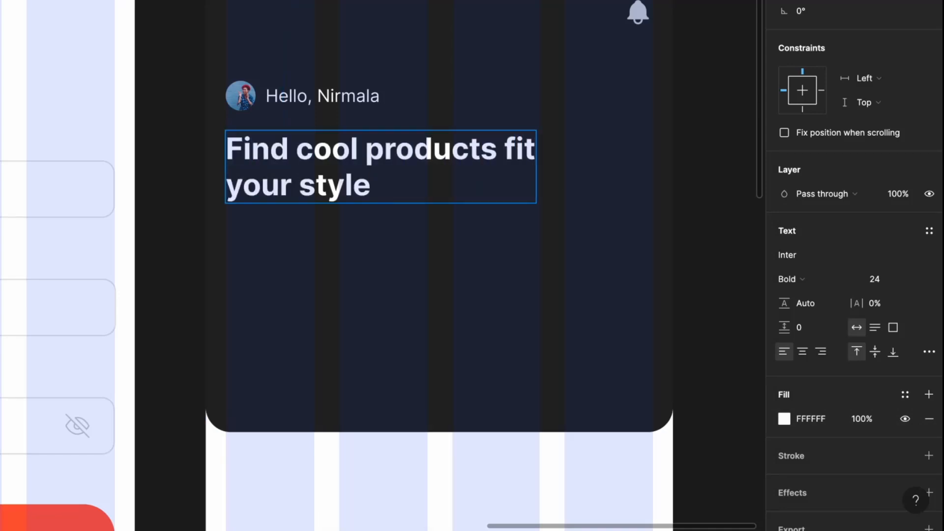
left_click(575, 104)
scroll(448, 208, "left", 6)
scroll(447, 208, "down", 3)
- Paste the sign-in name input below the headline, remove its outline and fill it white
double_click(322, 159)
double_click(322, 159)
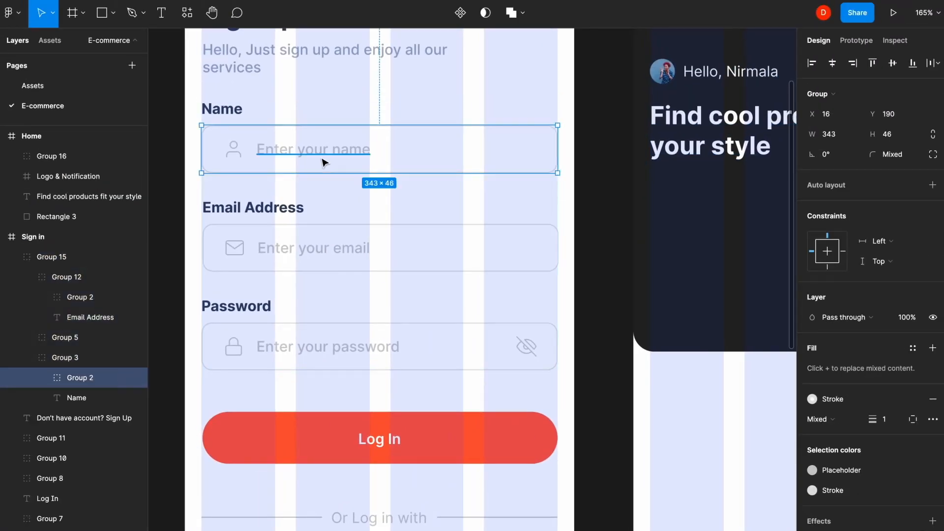
scroll(322, 163, "right", 7)
key("ctrl+v")
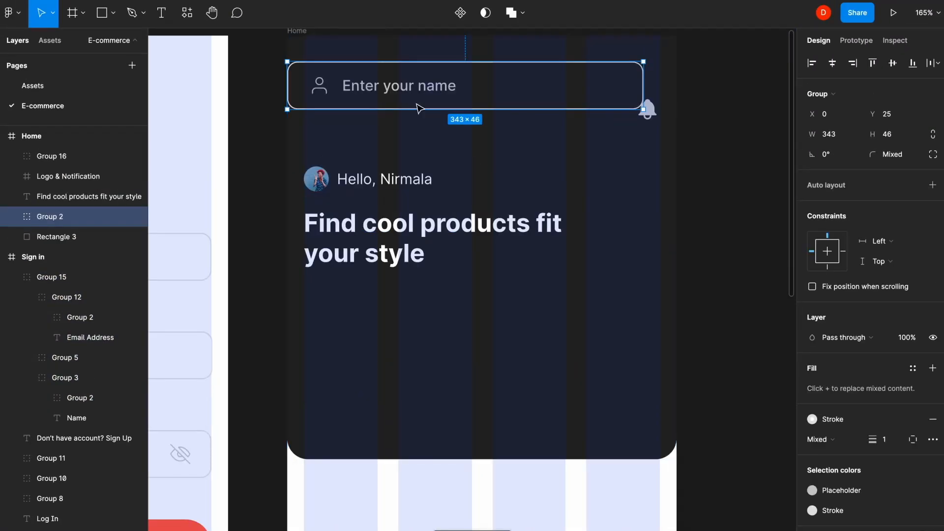
left_click_drag(418, 91, 436, 313)
double_click(646, 286)
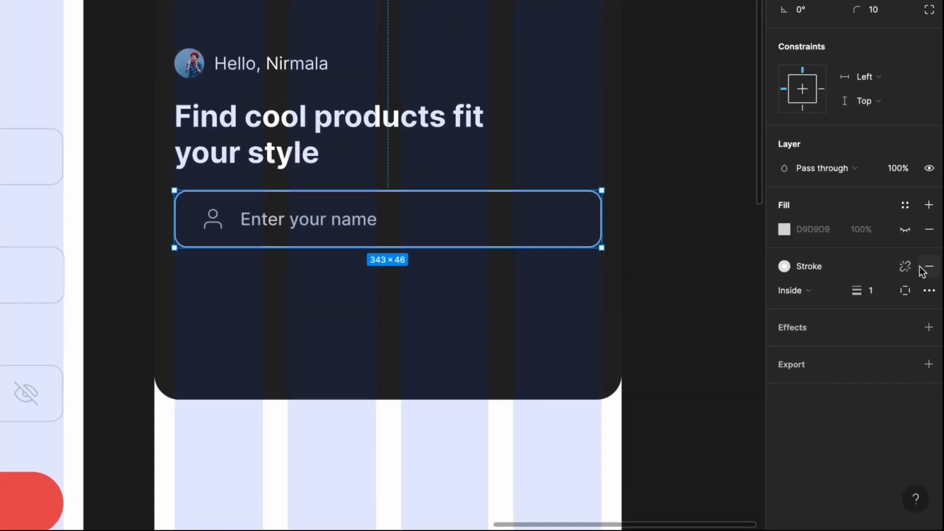
left_click(928, 266)
left_click(905, 230)
left_click(783, 229)
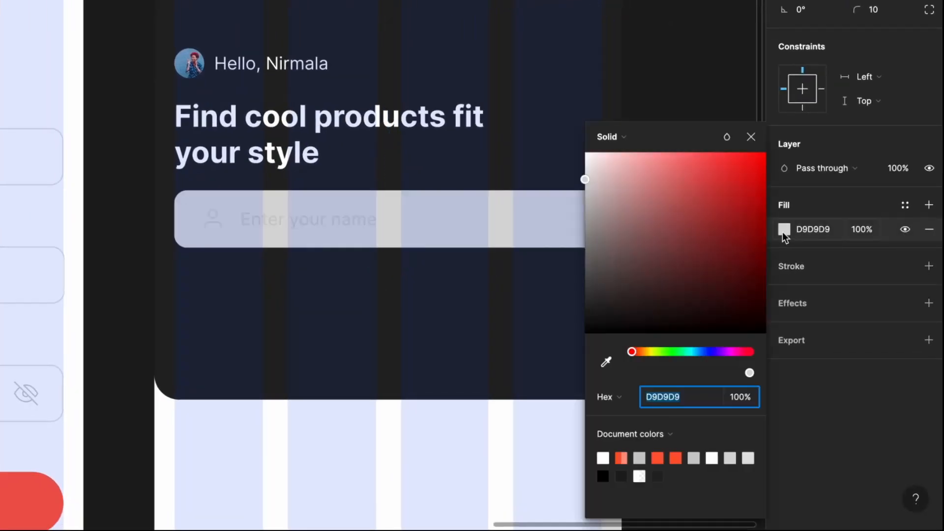
left_click_drag(604, 167, 584, 152)
left_click(751, 136)
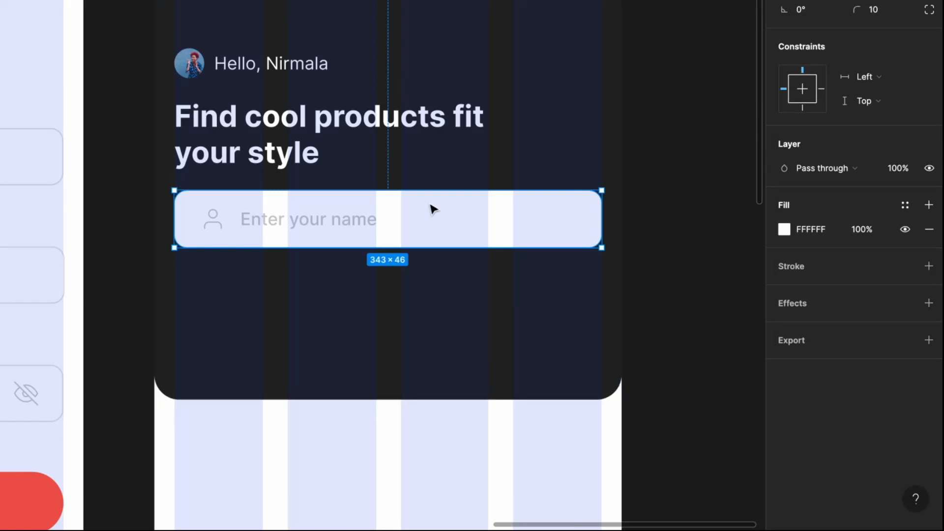
- Change the input's placeholder text to 'Search Products'
double_click(362, 219)
type("Search Products")
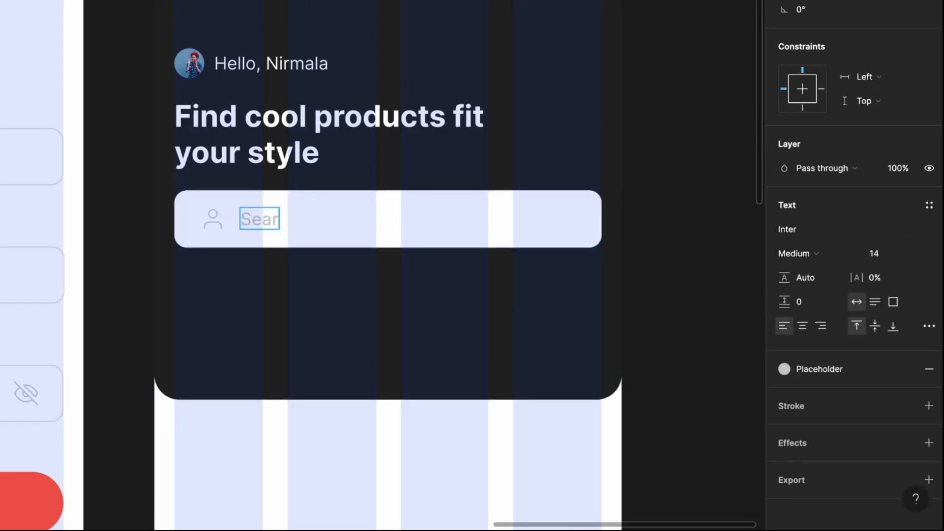
left_click(500, 319)
- Insert the Feather Icons search icon into the search bar at 20 px
left_click(306, 1)
left_click(315, 22)
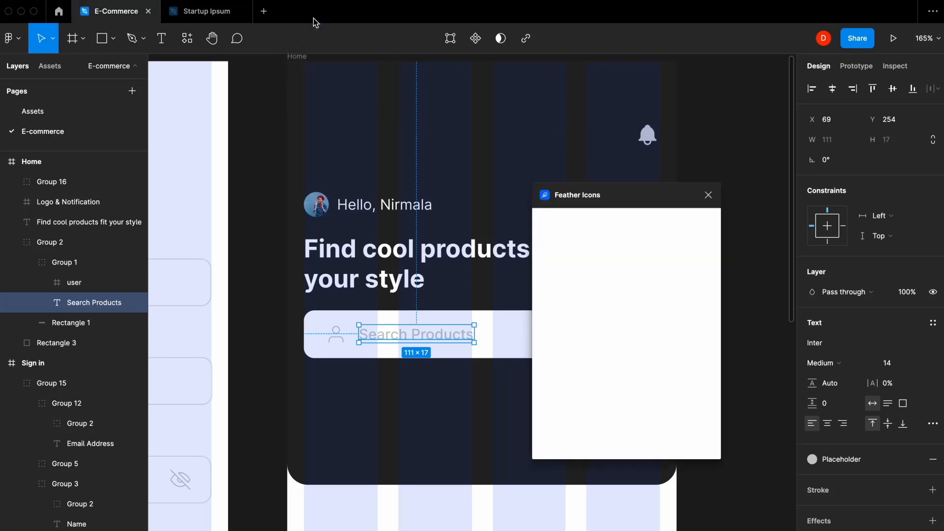
type("search")
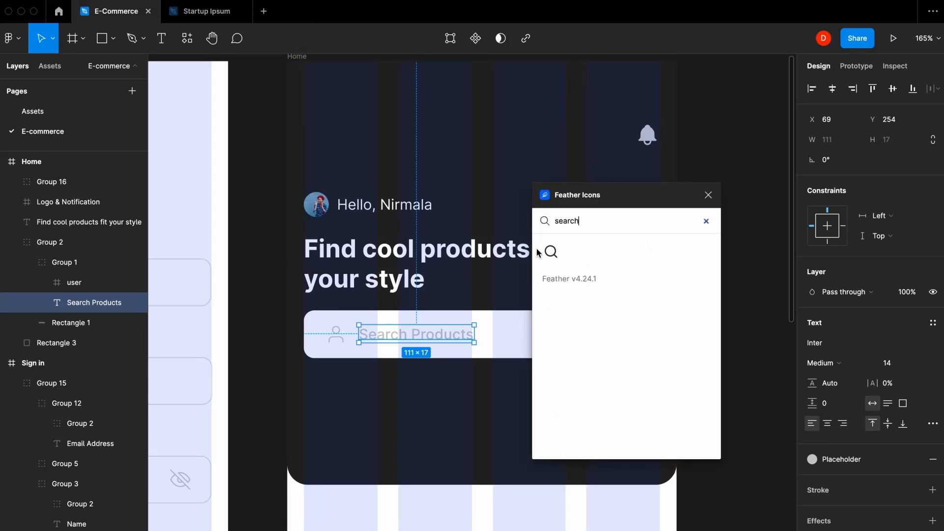
left_click(546, 252)
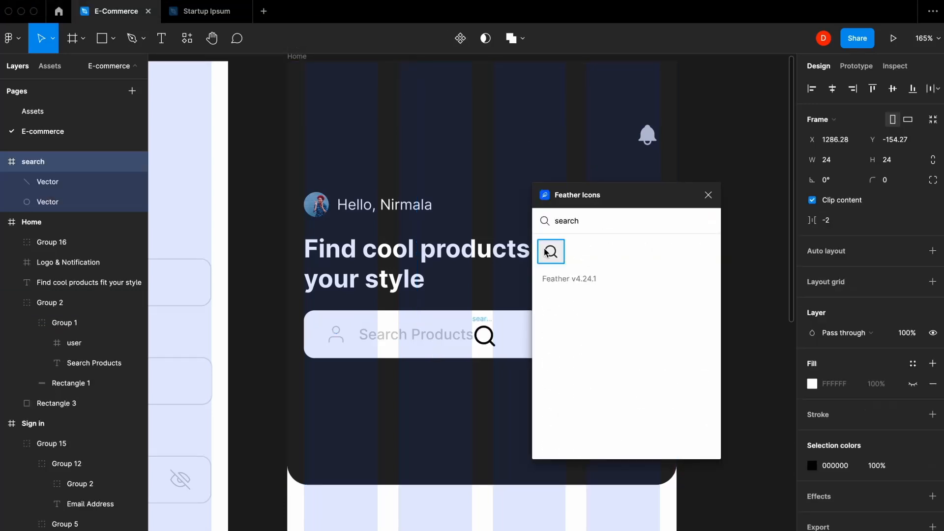
left_click(705, 199)
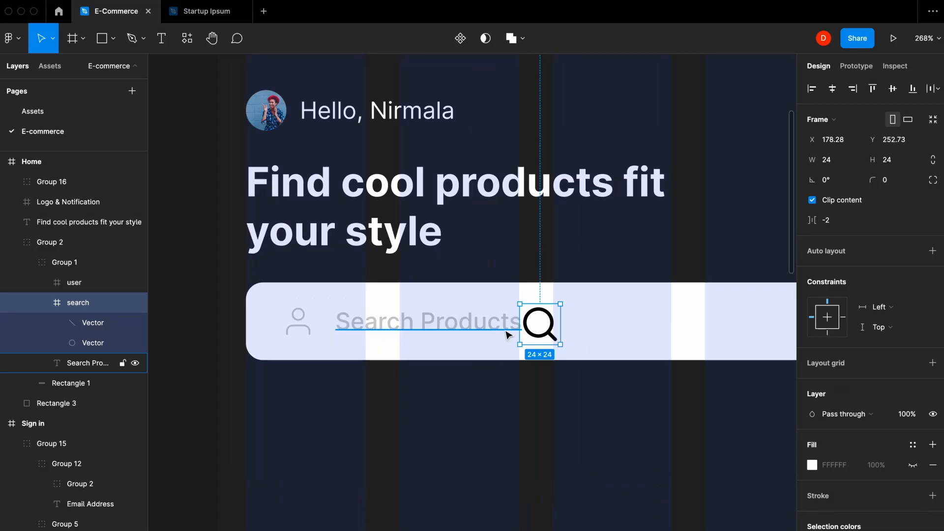
left_click_drag(541, 323, 369, 325)
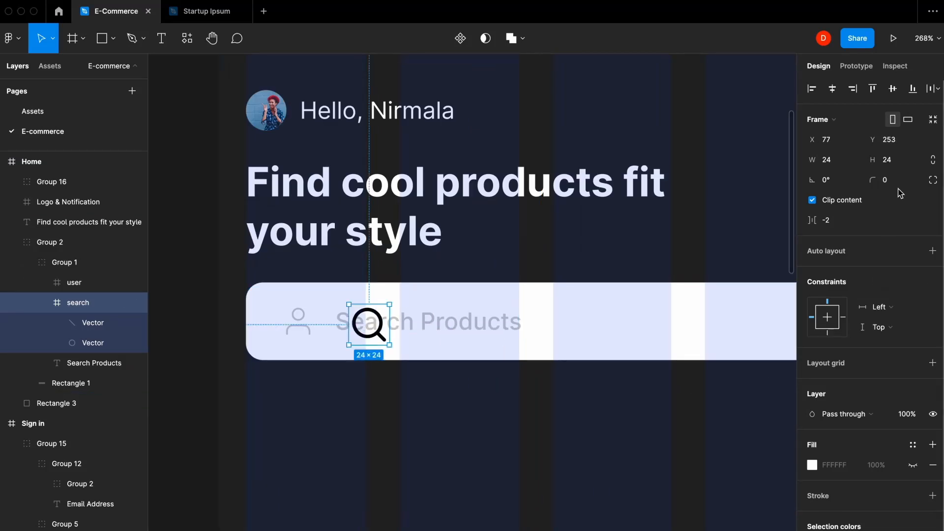
left_click(912, 159)
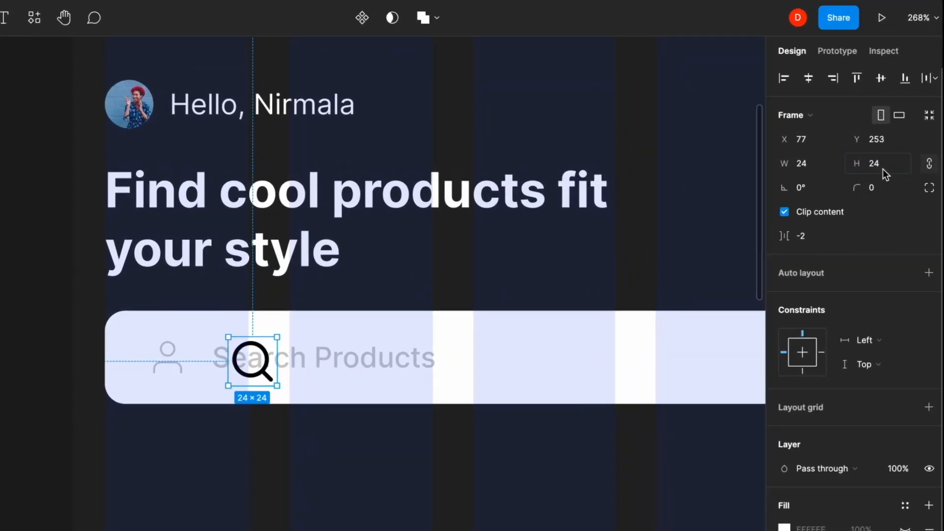
left_click(883, 169)
type("20")
key("Return")
- Move the search icon into the user icon's spot and delete the user icon
scroll(143, 353, "up", 5)
left_click(196, 361, "shift")
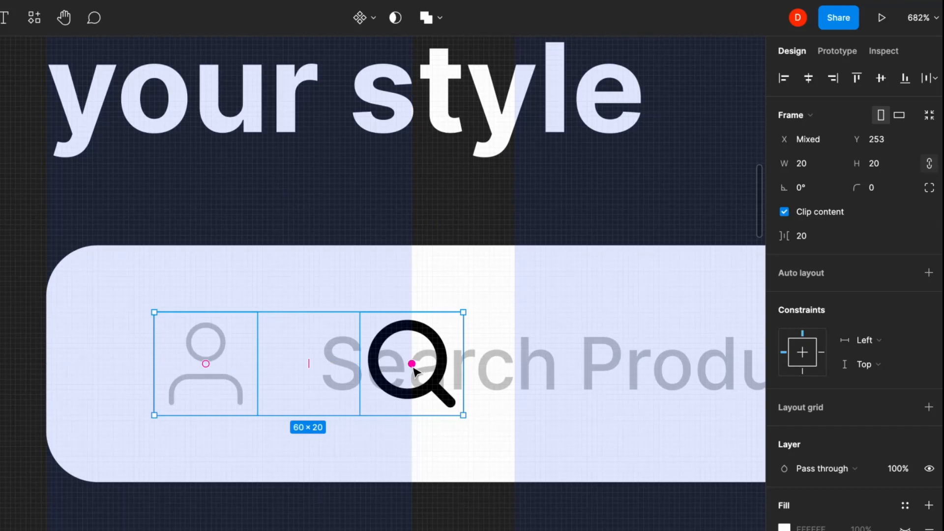
left_click_drag(412, 365, 216, 362)
left_click(394, 344)
key("Delete")
- Set the search icon's stroke width to 1
left_click(235, 354, "super")
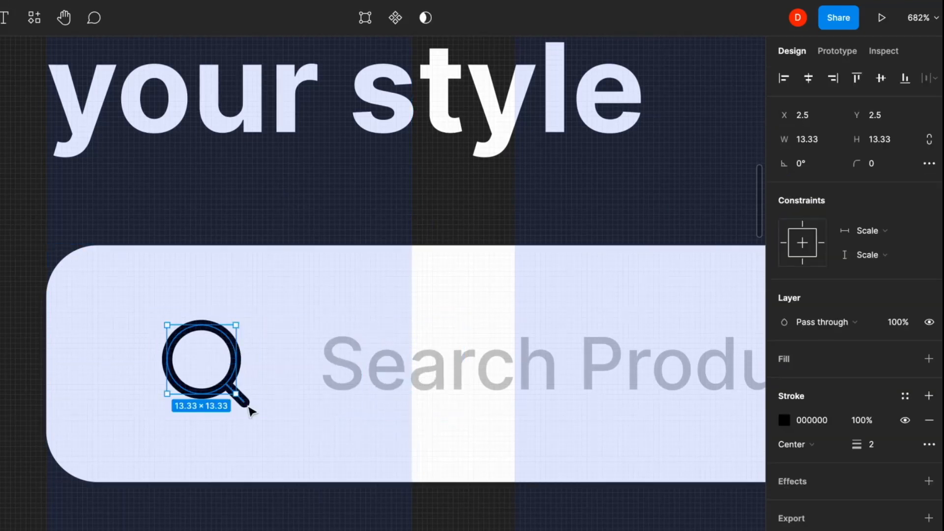
left_click(249, 407, "shift")
left_click(876, 444)
type("1")
key("Return")
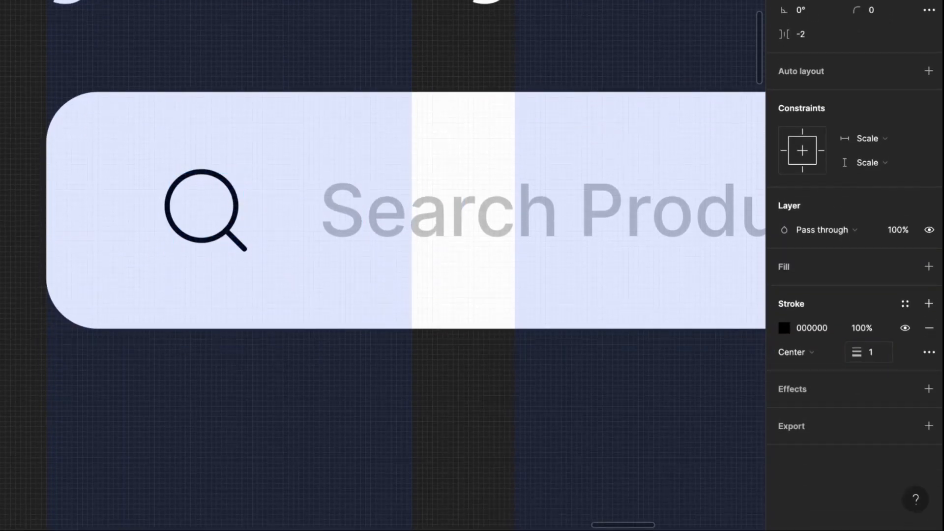
- Colour the search icon with the Placeholder style and draw a 52×52 circle below the bar
left_click(183, 268)
double_click(201, 231)
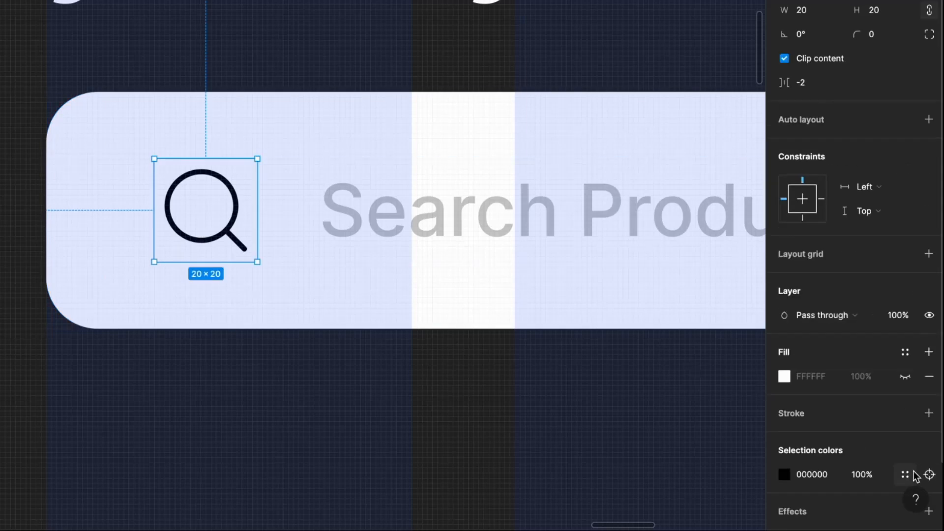
left_click(912, 473)
left_click(722, 468)
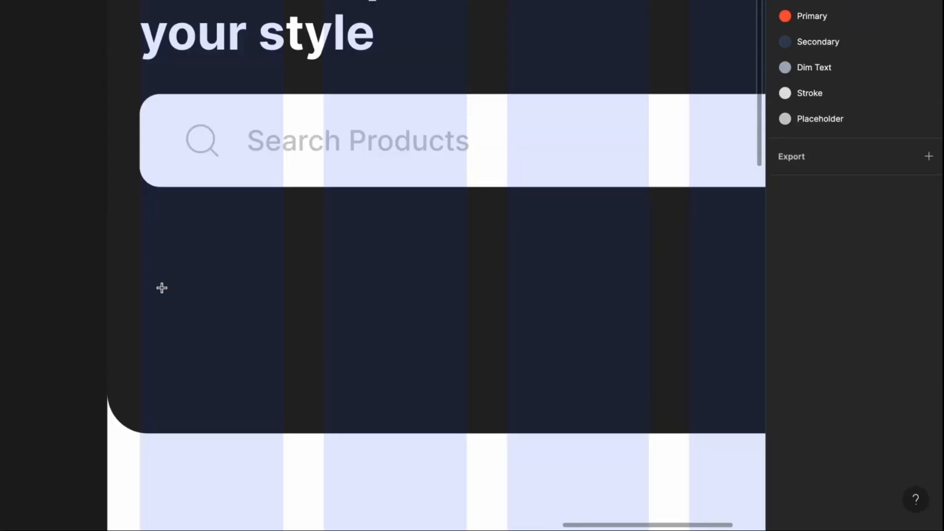
left_click_drag(161, 261, 196, 337)
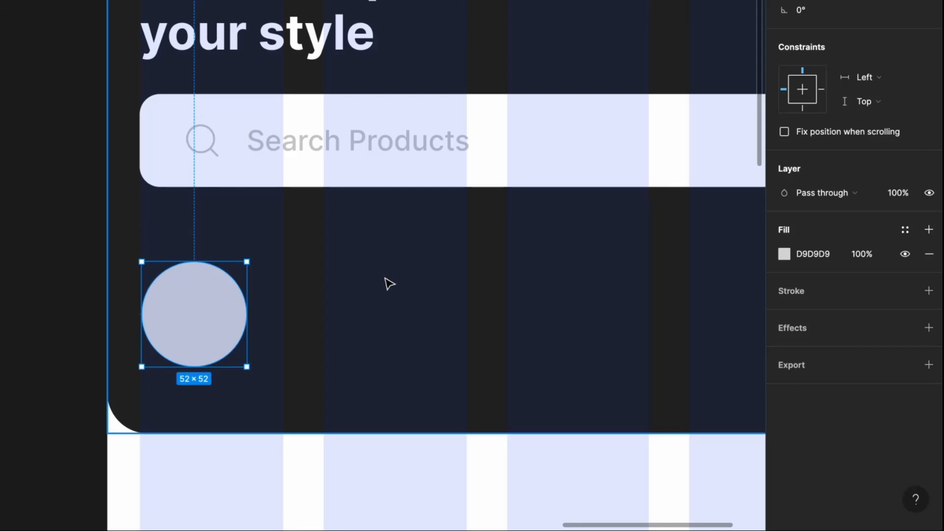
- Change the circle's fill to white (FFFFFF)
left_click(784, 254)
left_click_drag(602, 190, 540, 152)
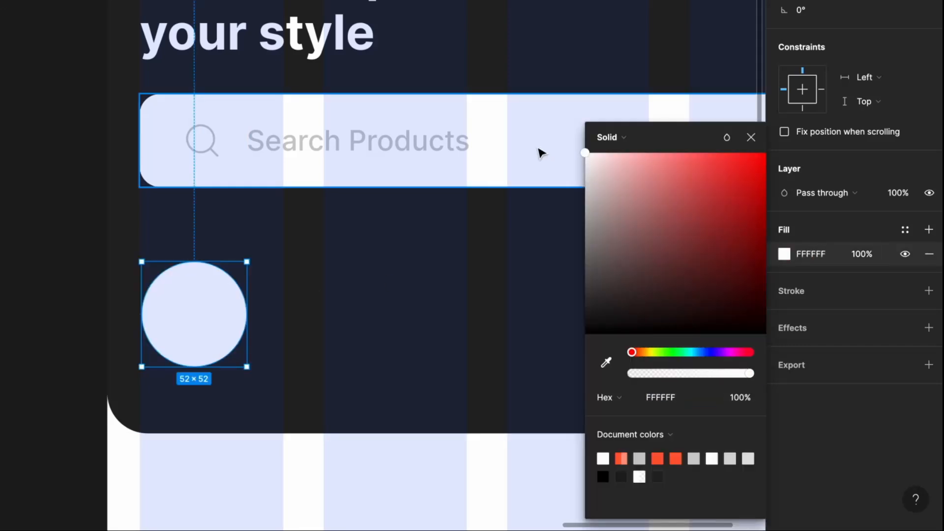
left_click(750, 140)
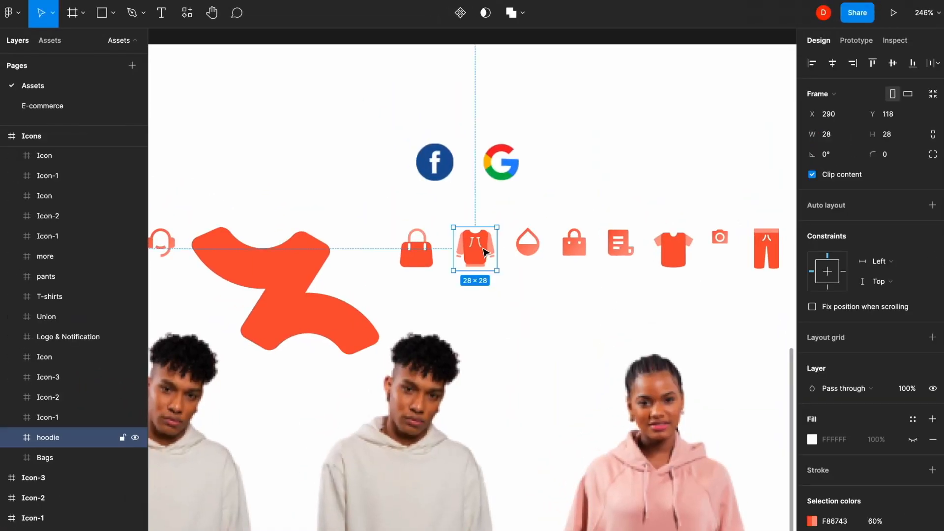
- Select the T-shirt, pants, bag and more category icons together
left_click(674, 248, "shift")
left_click(766, 248, "shift")
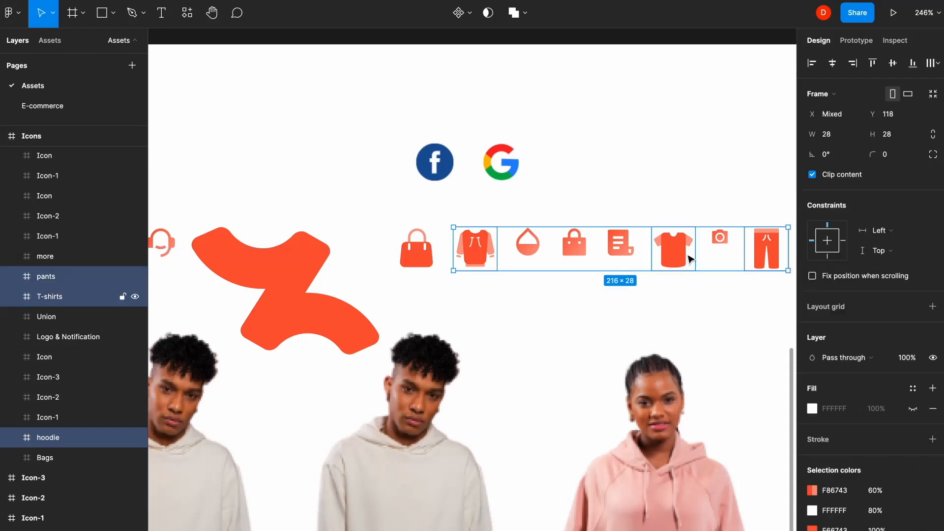
scroll(580, 273, "right", 3)
scroll(580, 273, "up", 1)
left_click(344, 282, "shift")
scroll(360, 285, "right", 3)
scroll(360, 285, "down", 1)
left_click(667, 235, "shift")
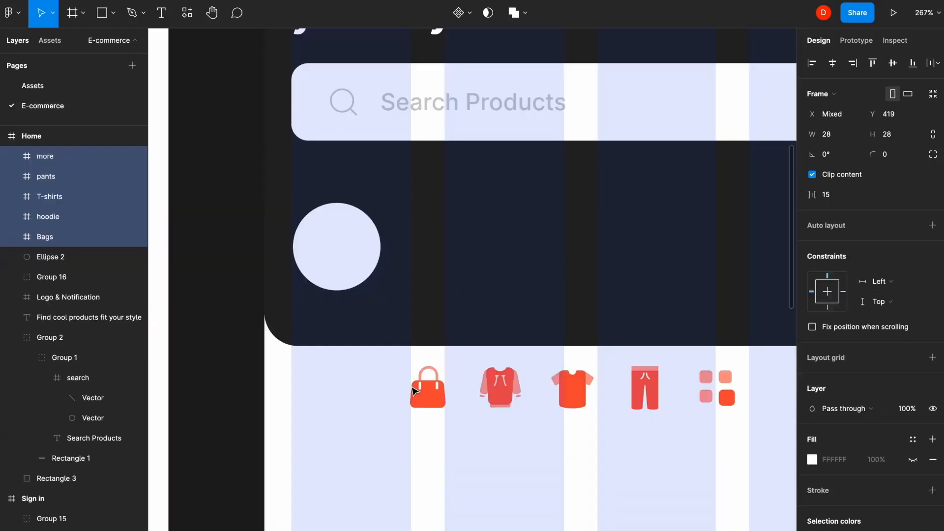
left_click(457, 418)
- Place the hoodie icon inside the circle and group them
left_click_drag(502, 408, 335, 255)
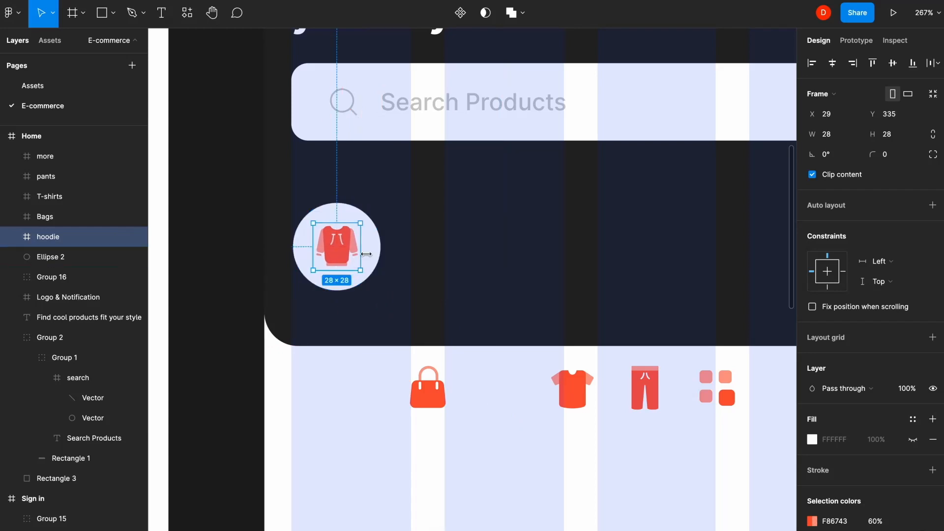
left_click(375, 248)
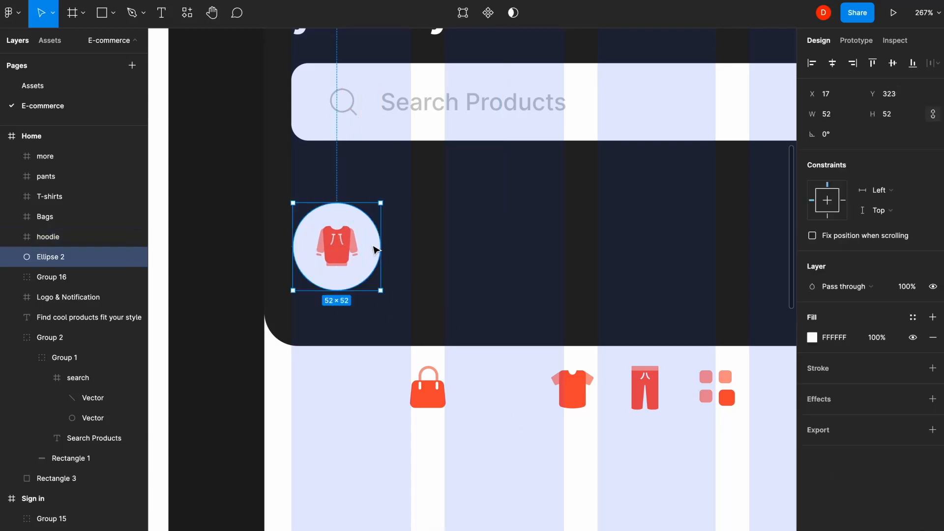
left_click(348, 248, "shift")
key("ctrl+g")
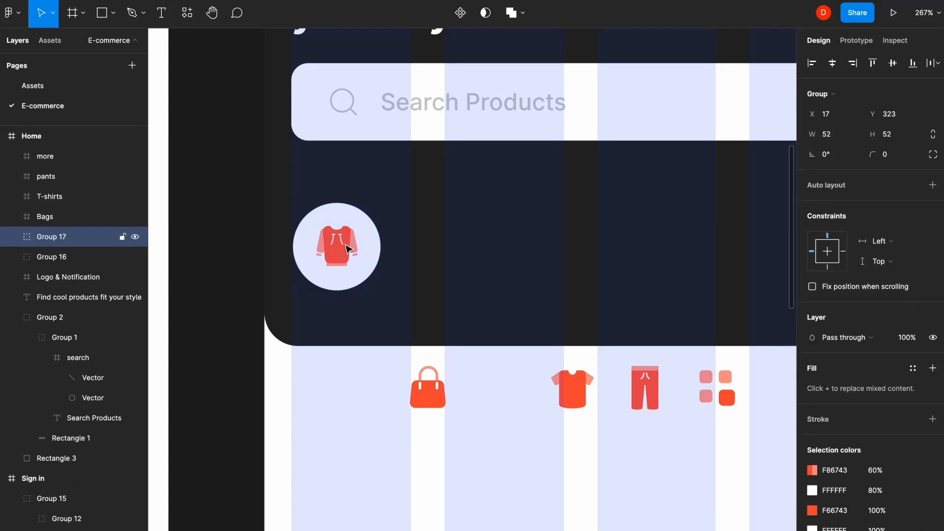
- Add a 'Hoodie' text label centred under the circle
left_click(378, 333)
key("t")
left_click(302, 310)
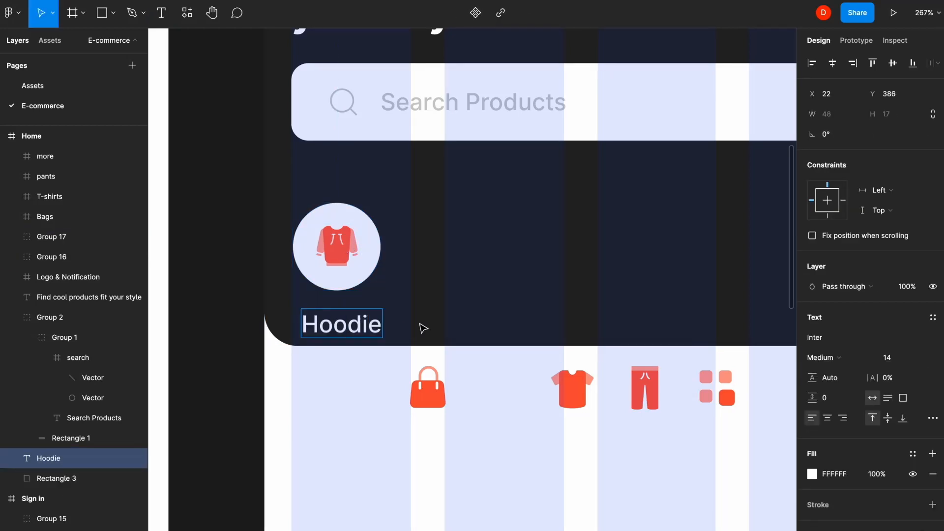
key("Escape")
left_click_drag(353, 335, 347, 332)
left_click(343, 283, "shift")
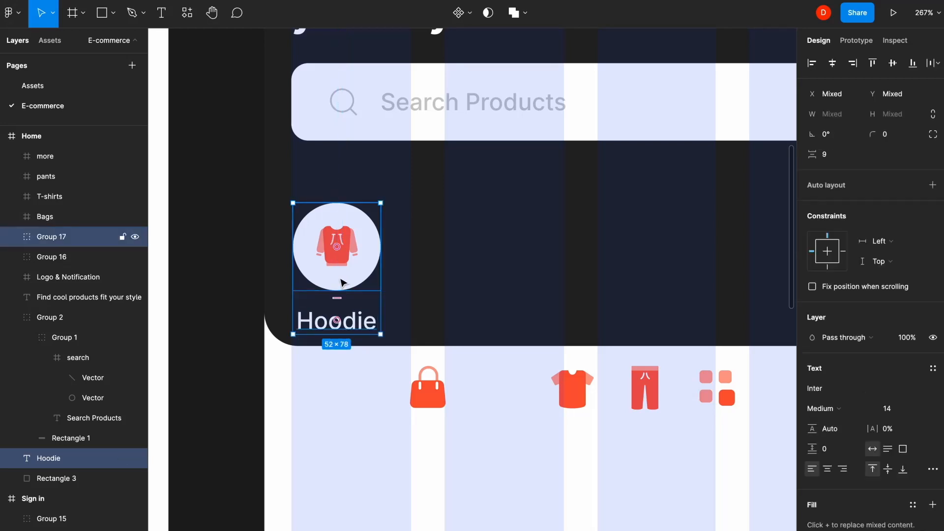
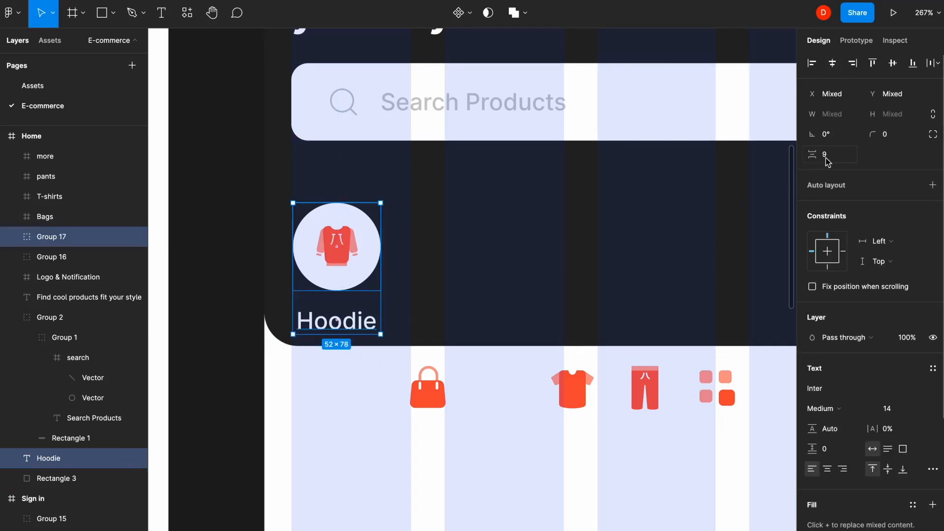
- Set 8 px spacing between the hoodie icon and its label, and group them
type("8")
key("Return")
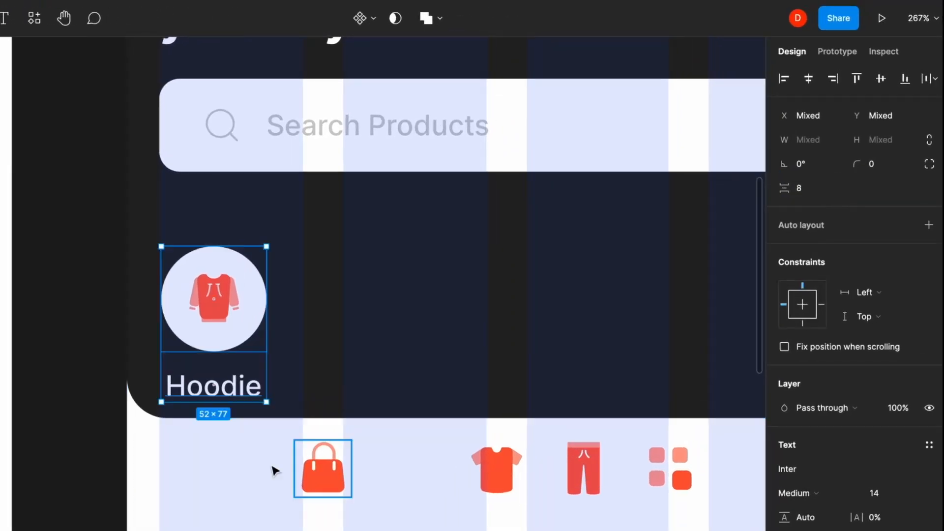
key("super+g")
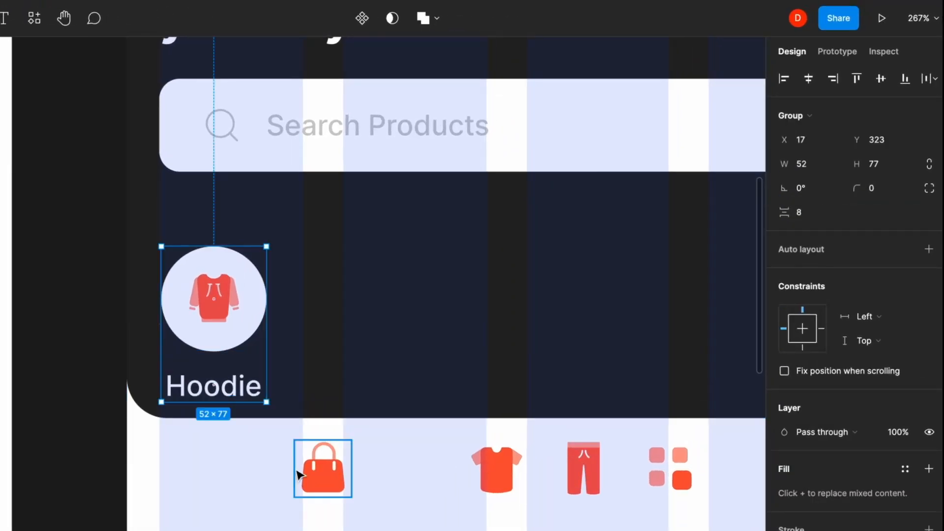
- Duplicate the Hoodie item into five copies spaced 20 apart
scroll(296, 471, "down", 4)
left_click_drag(259, 377, 348, 376)
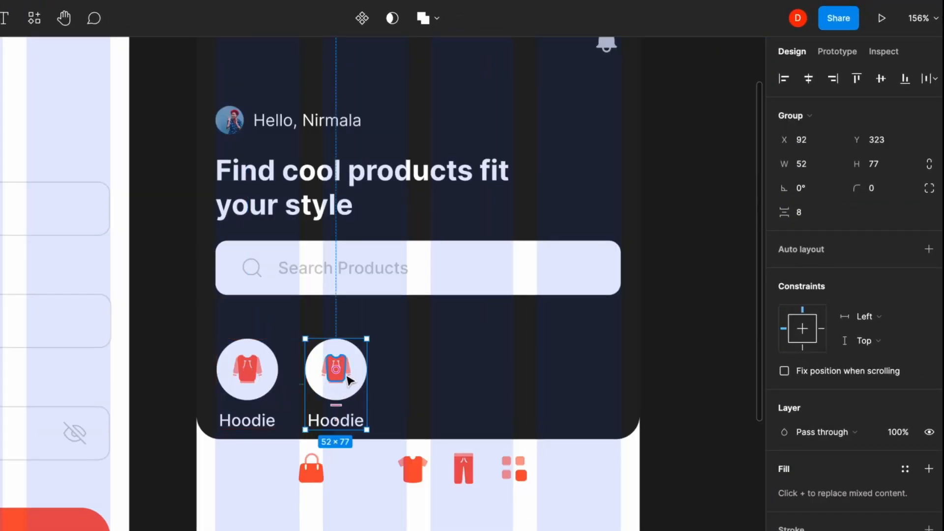
key("super+d")
key("super+d")
key("super+d")
left_click(514, 421, "shift")
left_click(424, 394, "shift")
left_click(336, 386, "shift")
left_click(278, 374, "shift")
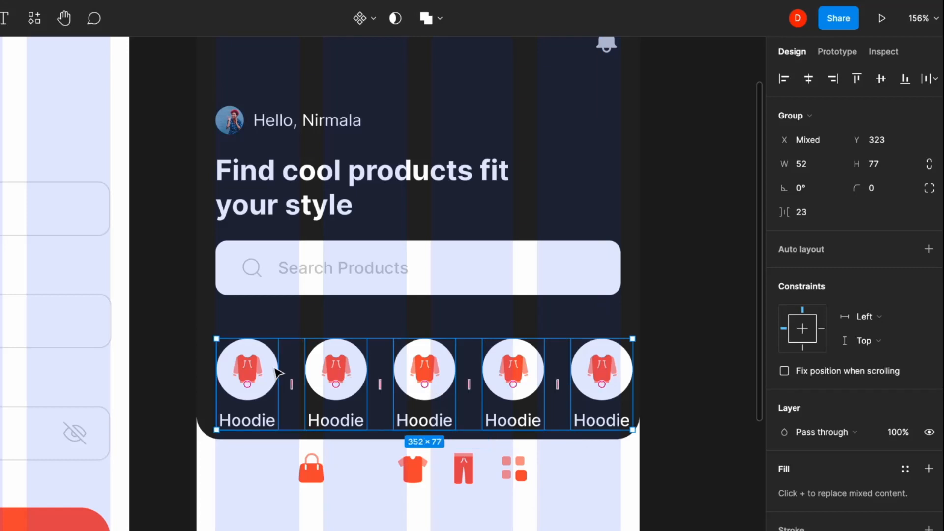
left_click_drag(546, 384, 544, 389)
- Swap the second item's icon for the pants icon and label it 'Pants', centred
scroll(306, 463, "up", 4)
left_click(573, 473)
key("super+x")
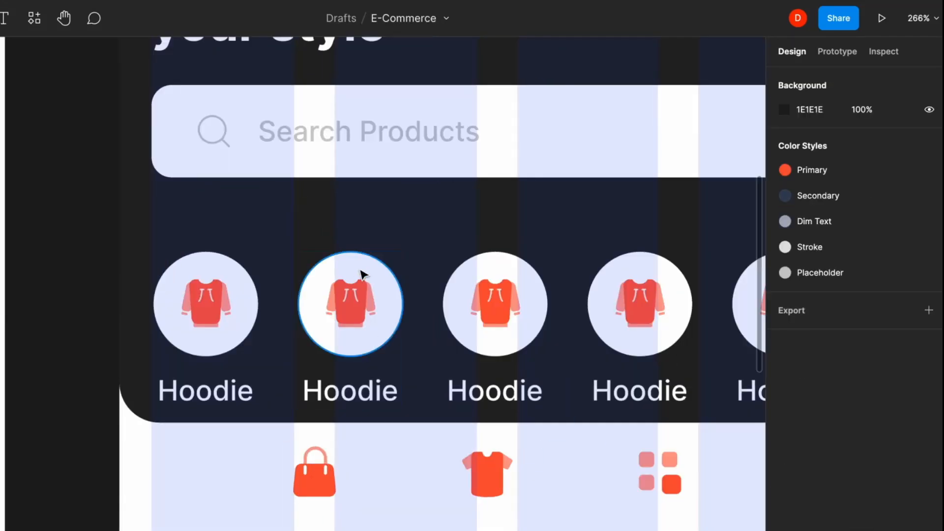
left_click(350, 304, "super")
key("super+shift+r")
double_click(349, 391)
type("Pants")
key("Escape")
left_click(808, 79)
- Swap the third item's icon for the T-shirt icon and label it 'T-shirt', centred
scroll(383, 295, "right", 4)
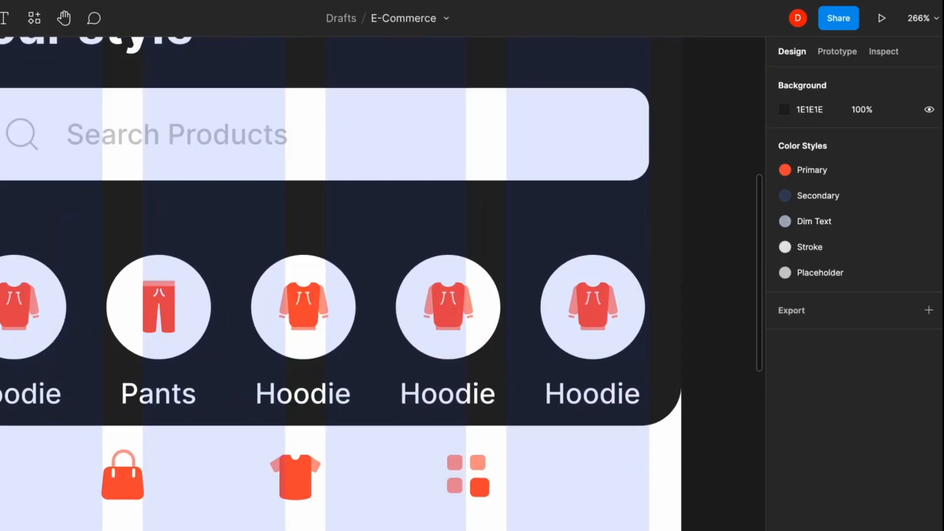
left_click(295, 477)
key("super+x")
left_click(303, 307, "super")
key("super+shift+r")
double_click(302, 394)
type("T-shirt")
key("Escape")
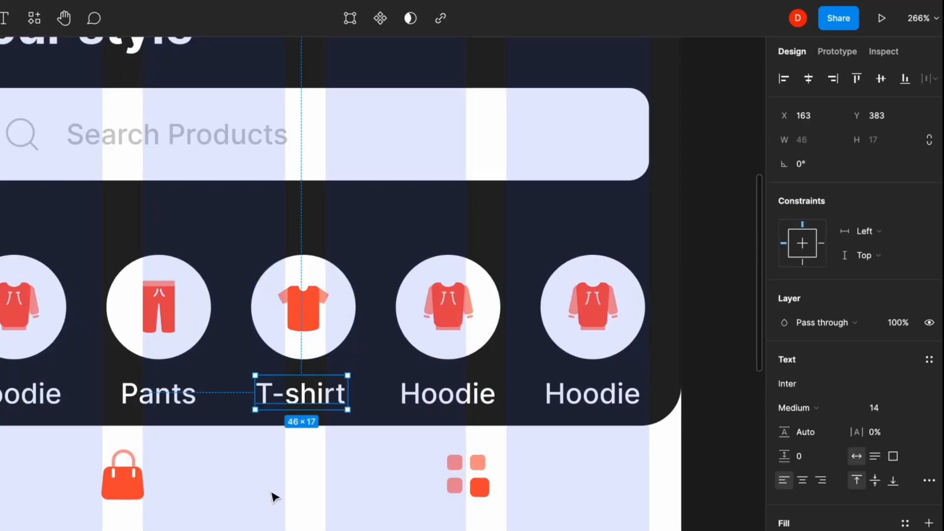
key("alt+h")
- Swap the fourth item's icon for the bag icon and label it 'Bags'
left_click(123, 477)
key("super+x")
left_click(447, 306, "super")
key("super+shift+r")
double_click(448, 393)
type("Bags")
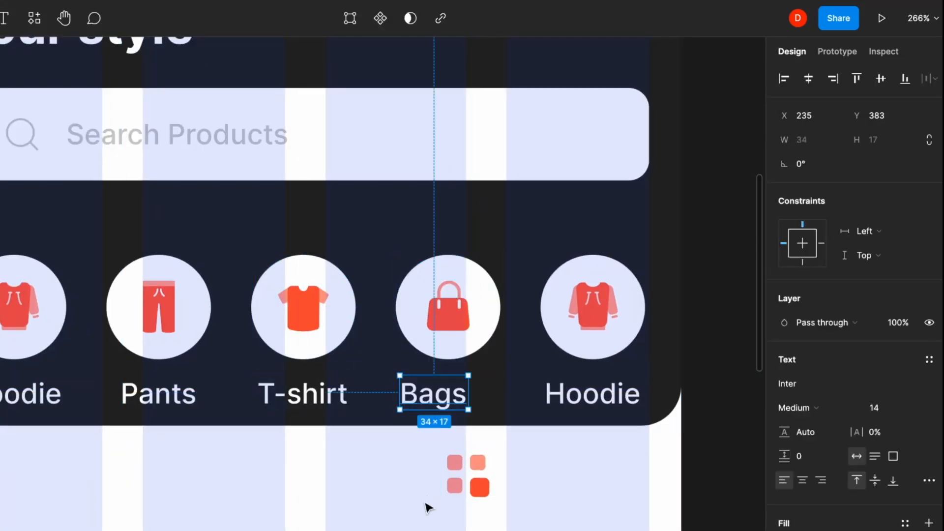
- Swap the fifth item's icon for the grid icon and label it 'More', centred
left_click(467, 475)
key("super+x")
left_click(593, 307, "super")
key("super+shift+r")
double_click(592, 394)
type("More")
key("Escape")
key("alt+h")
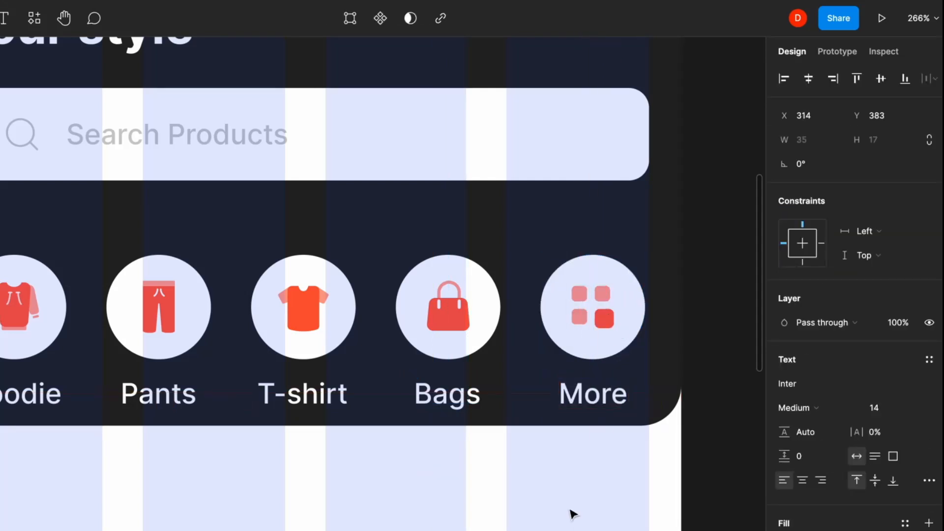
key("Escape")
- Group the Hoodie, Pants, T-shirt, Bags and More items together
scroll(373, 455, "down", 3)
left_click(188, 366)
left_click(261, 367, "shift")
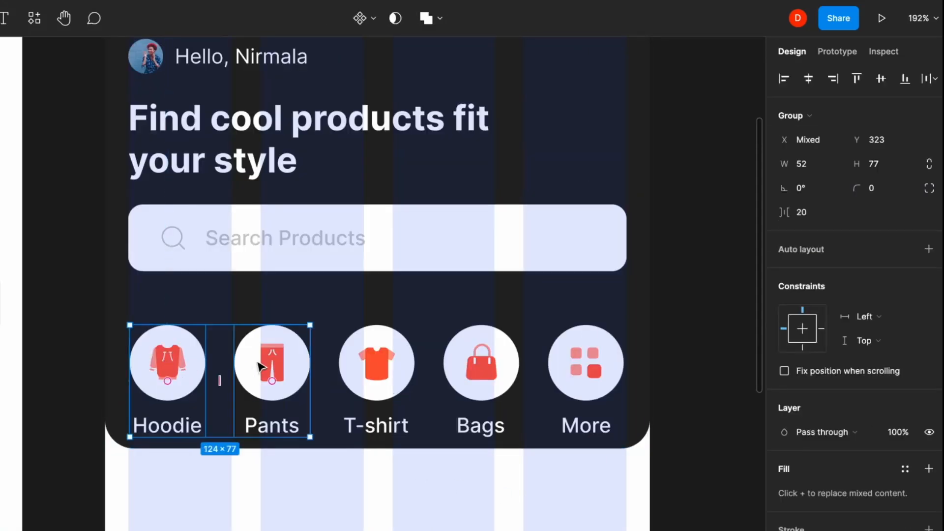
left_click(371, 364, "shift")
left_click(478, 364, "shift")
left_click(566, 375, "shift")
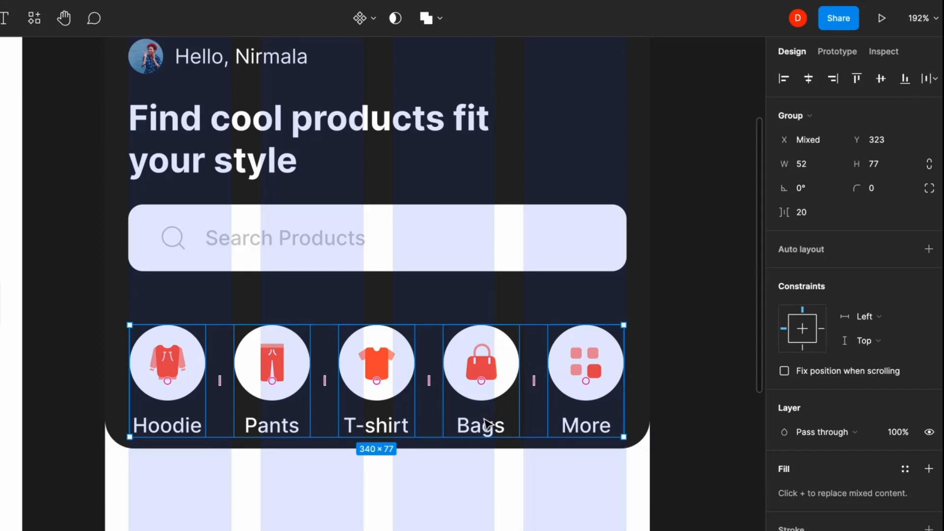
key("ctrl+g")
left_click(419, 508)
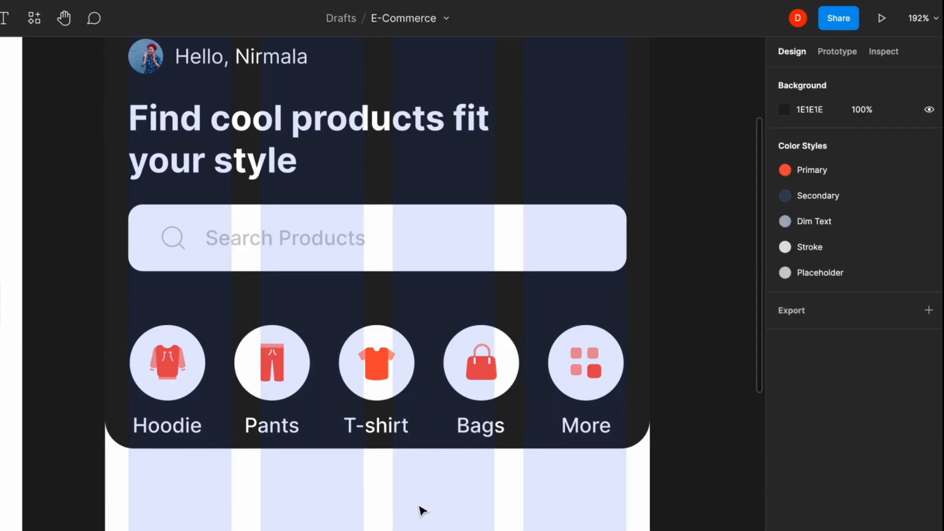
scroll(393, 419, "down", 3)
- Nest greeting, heading, search bar, categories, logo row and background into one header group
left_click(222, 153)
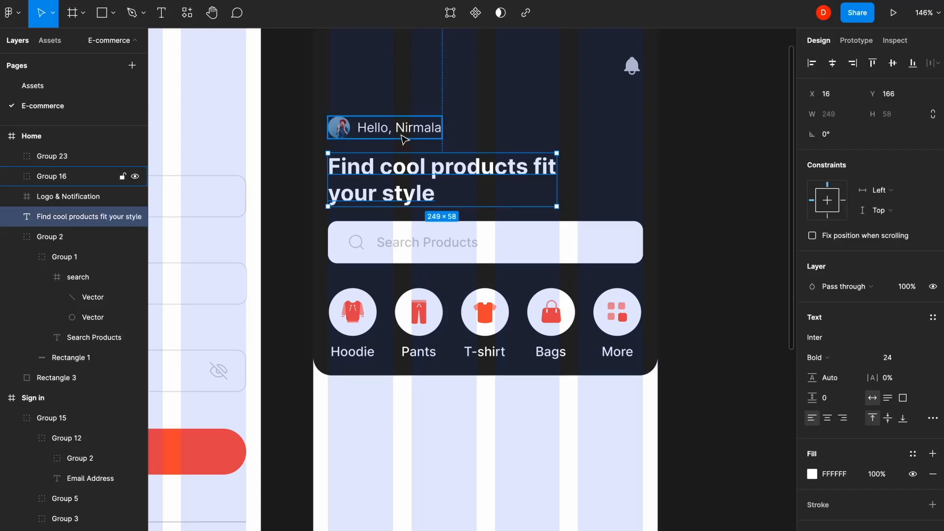
left_click(386, 129, "shift")
key("ctrl+g")
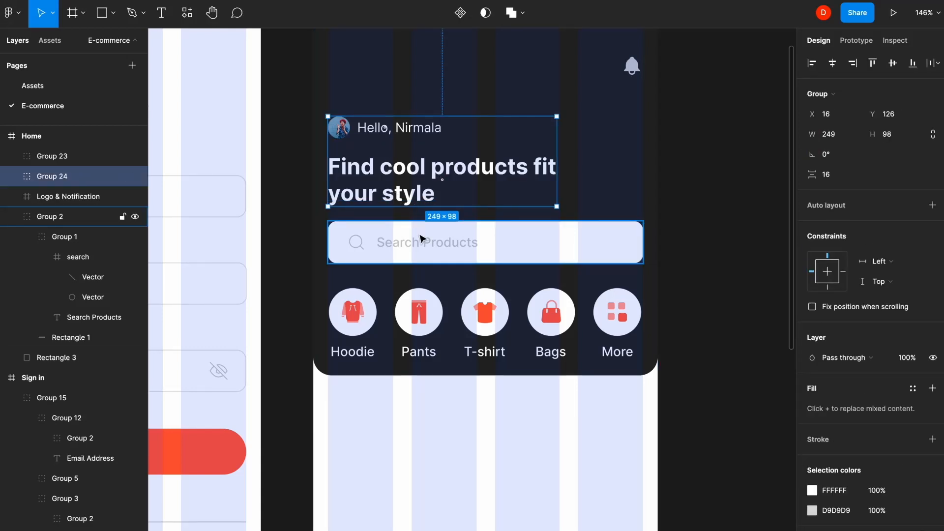
left_click(420, 239, "shift")
left_click(617, 345, "shift")
key("ctrl+g")
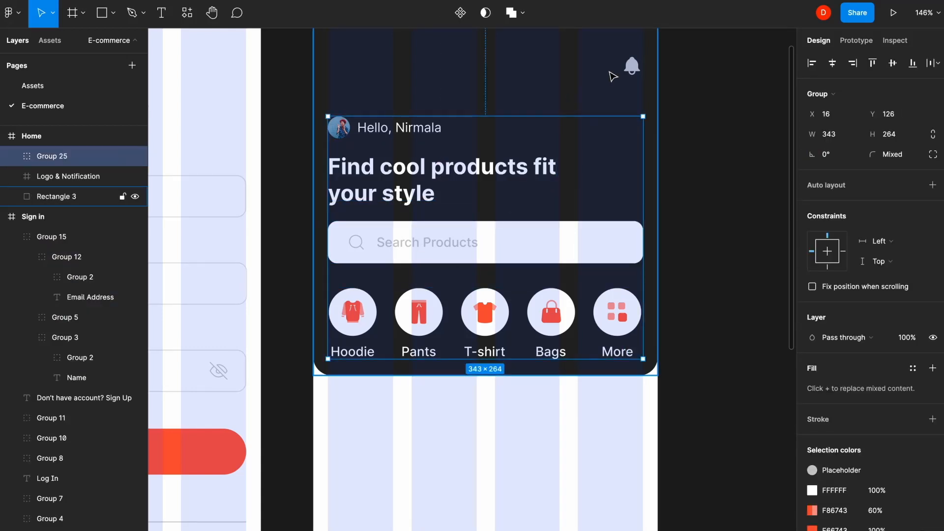
left_click(629, 71, "shift")
key("ctrl+g")
left_click(565, 90, "shift")
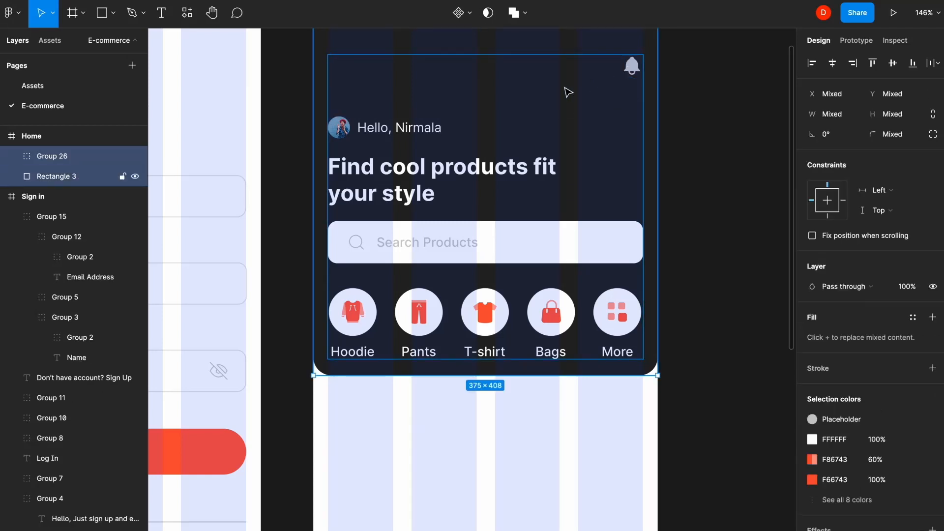
key("ctrl+g")
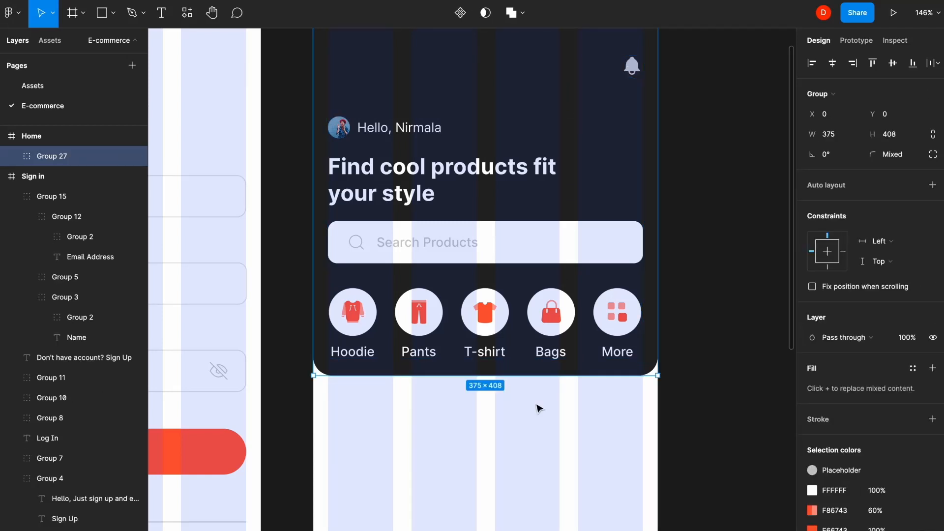
- Add a 'Products promo' text below the header
scroll(539, 408, "down", 5)
key("t")
left_click(329, 192)
type("Products promo")
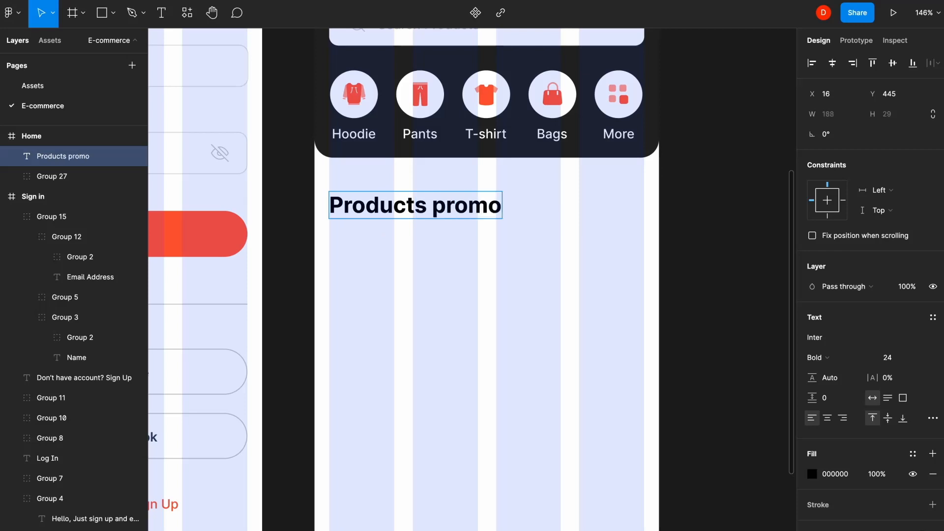
- Set the Products Promo heading to size 16 with the Secondary colour style
key("Escape")
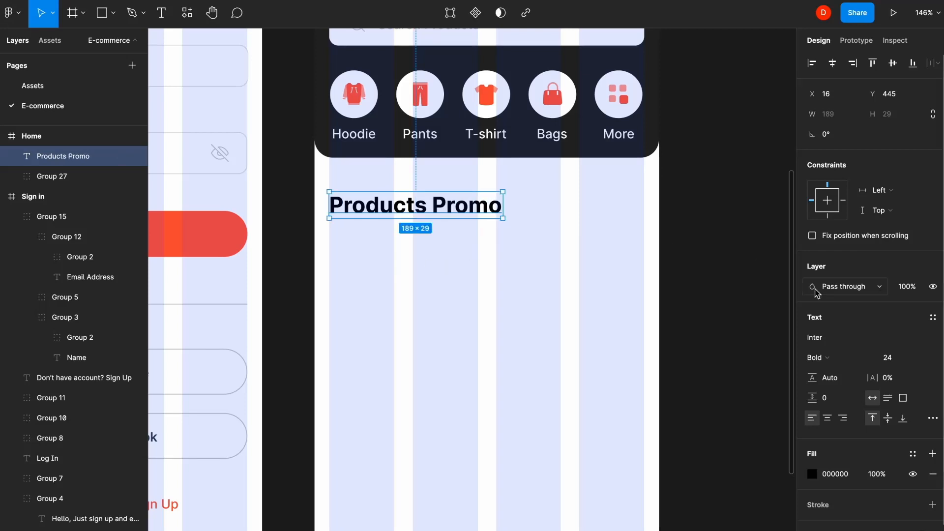
type("16")
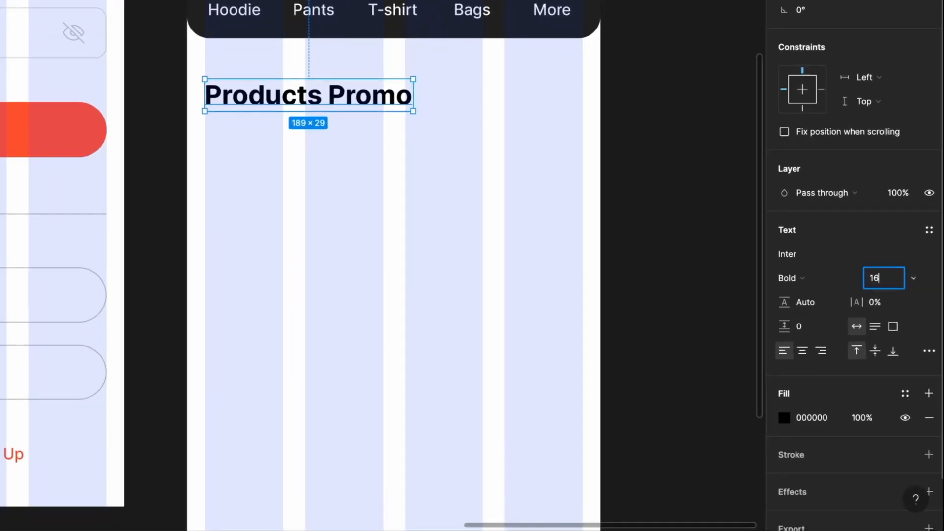
key("Return")
left_click(905, 393)
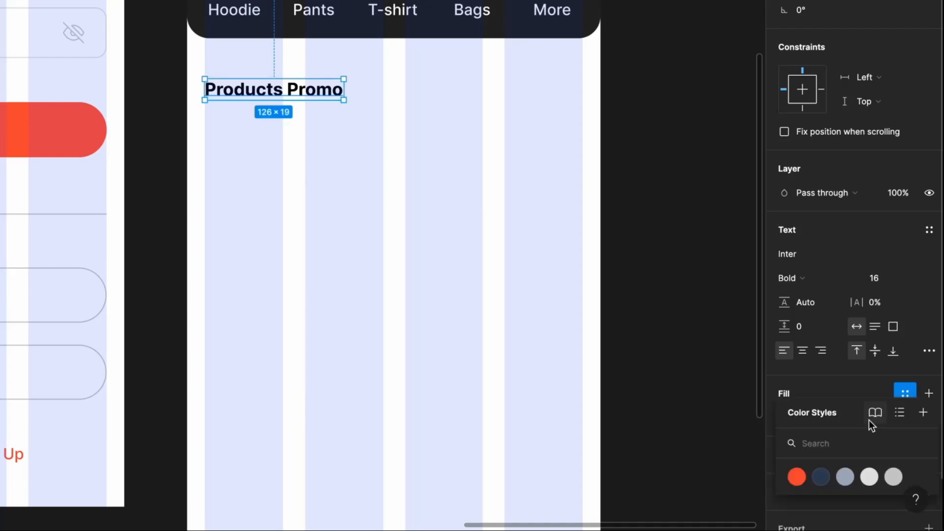
left_click(824, 475)
left_click(452, 179)
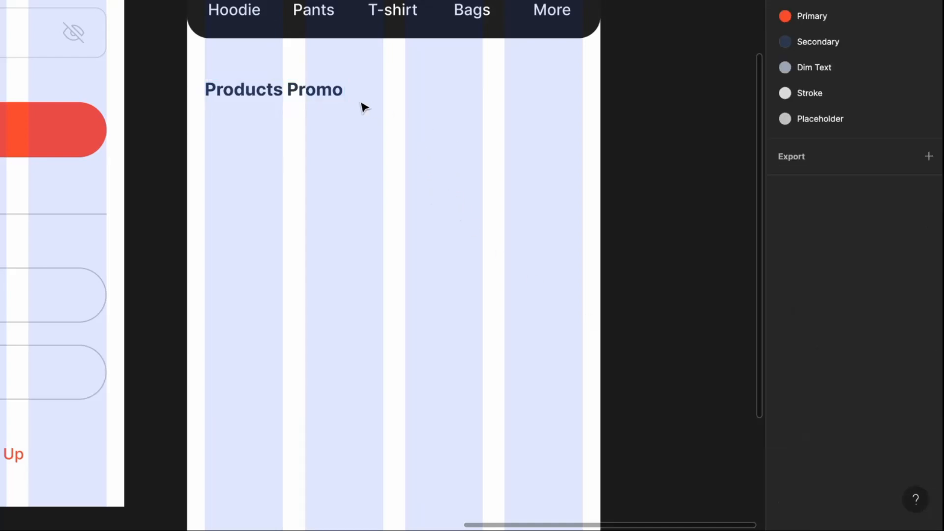
- Copy the heading as 'See All' and move it to the frame's right edge
left_click(341, 97)
left_click_drag(342, 97, 581, 97)
key("Return")
type("See All")
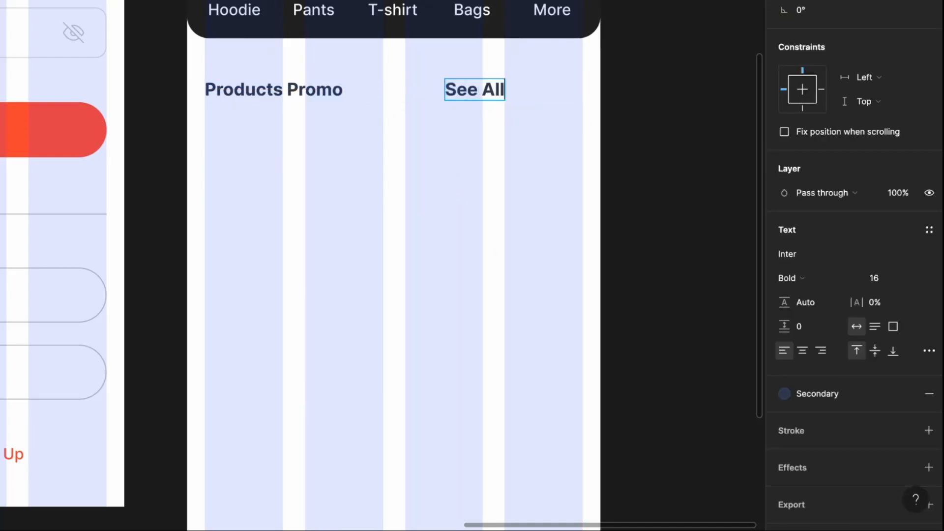
key("Escape")
left_click_drag(482, 97, 556, 99)
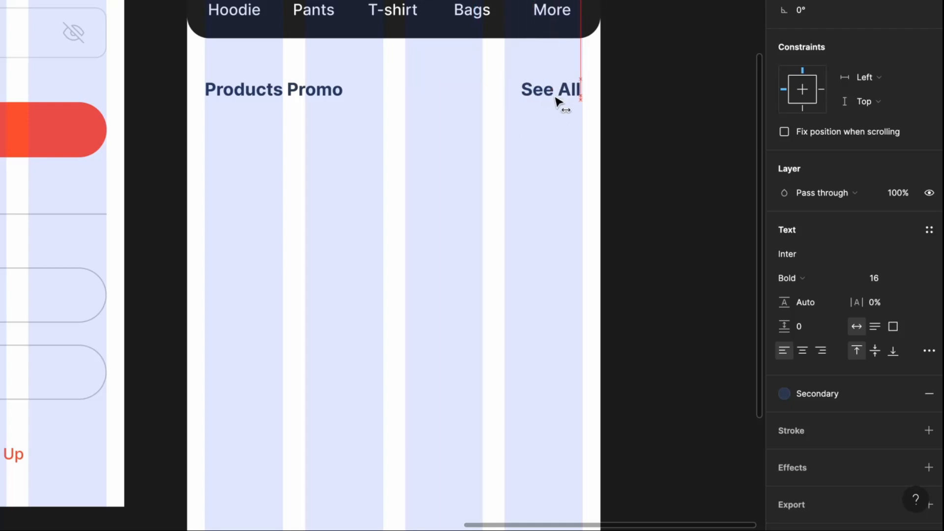
- Make See All Primary red in Regular weight, flush with the right edge
left_click(848, 394)
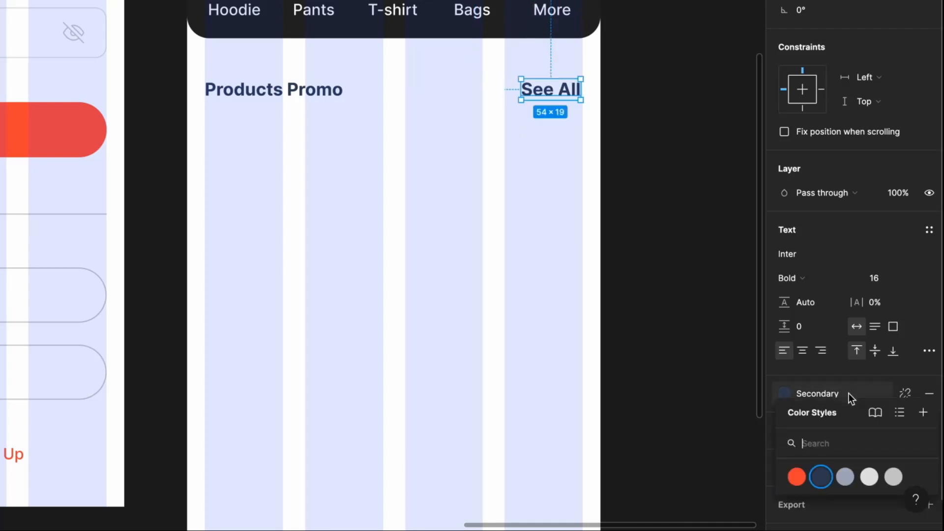
left_click(796, 475)
left_click(824, 282)
left_click(832, 222)
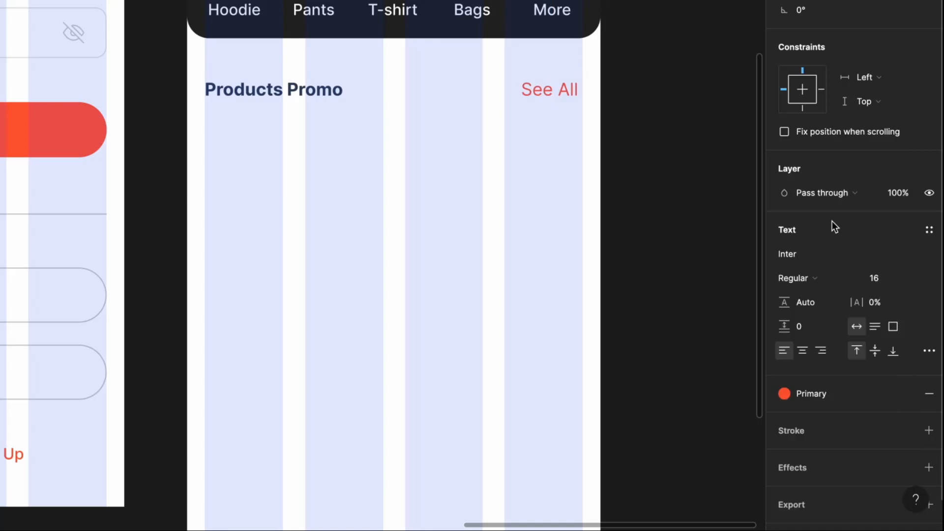
left_click_drag(554, 95, 559, 96)
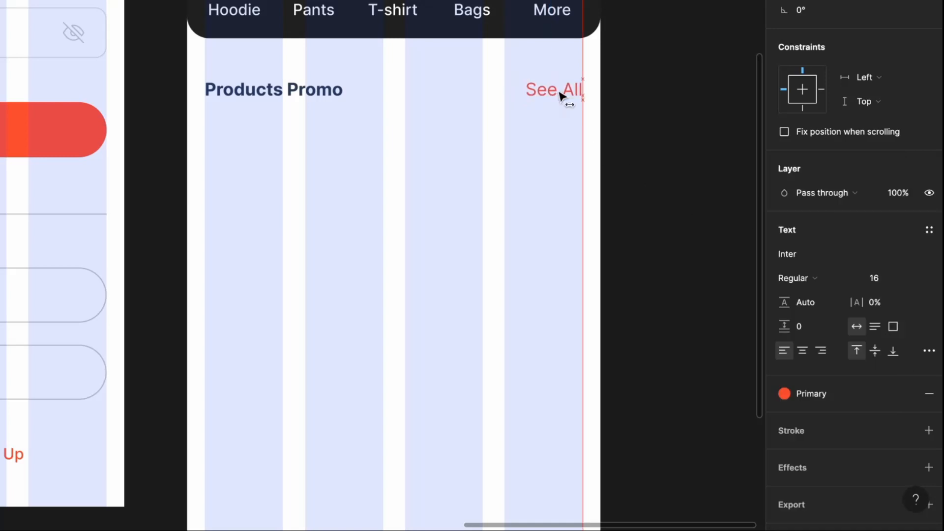
left_click(354, 209)
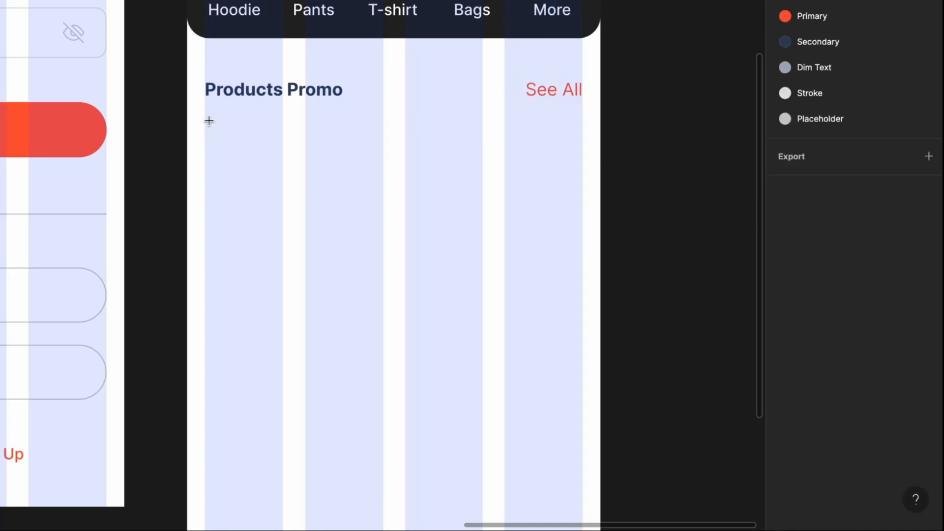
- Draw a 162×200 promo card rectangle below the heading and hide the layout grid
mouse_move(206, 118)
left_mouse_down()
mouse_move(276, 264)
mouse_move(381, 317)
left_mouse_up()
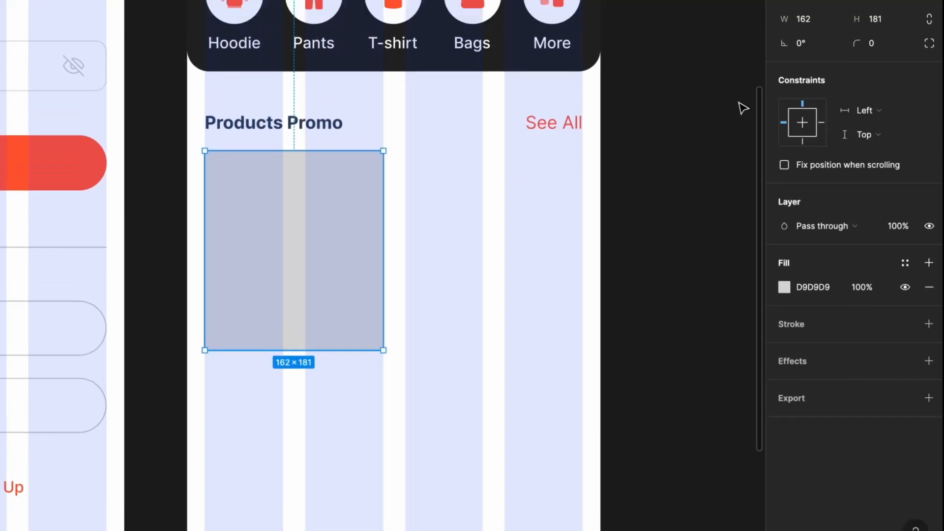
type("200")
key("Return")
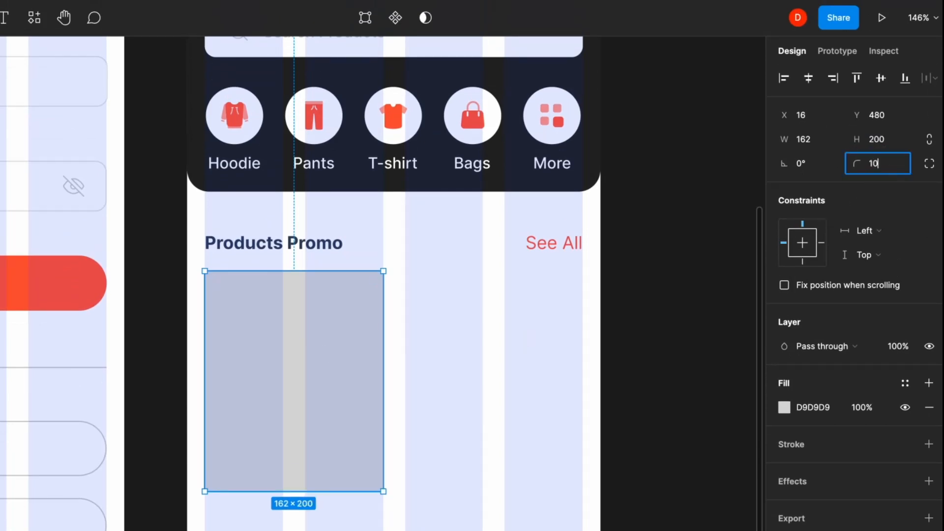
left_click(576, 383)
key("shift+g")
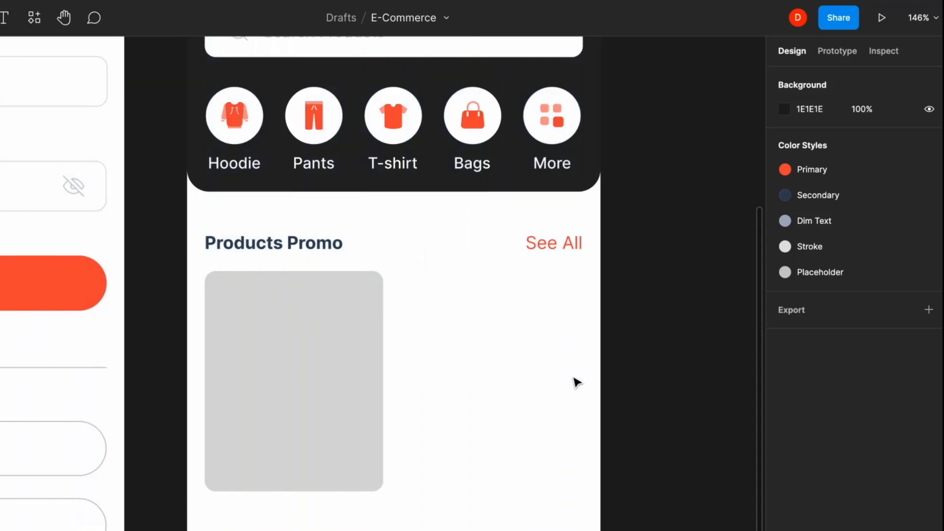
- Lighten the promo card's grey fill to EFEFEF
left_click(376, 369)
left_click(781, 407)
left_click_drag(599, 320, 591, 318)
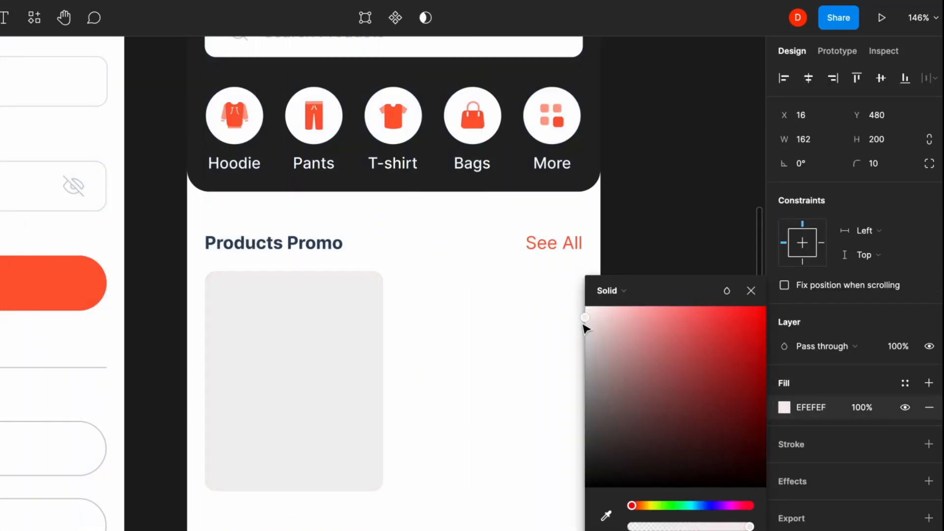
left_click(511, 361)
left_click(337, 419)
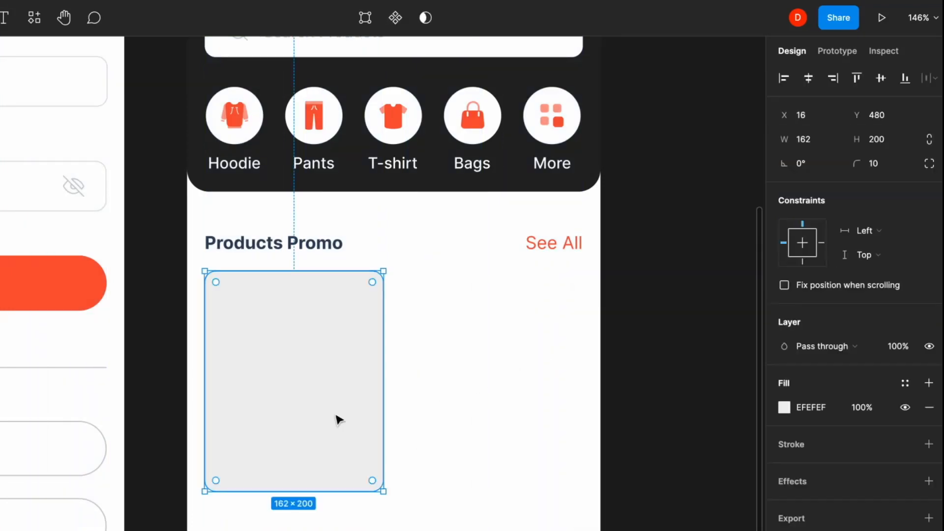
- Add a 'Warmers Sweatershirt' title below the card, size 14, Secondary colour
left_click(209, 352)
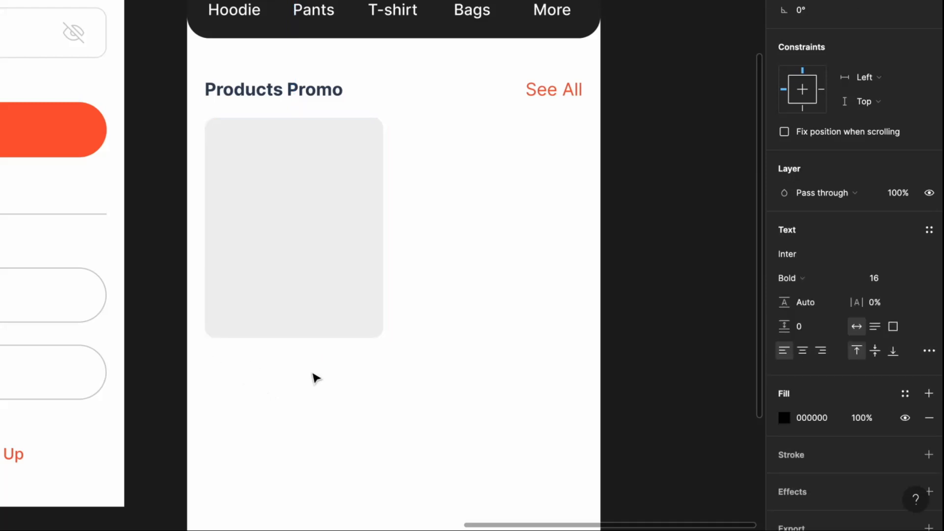
type("Warmers Sweatershirt")
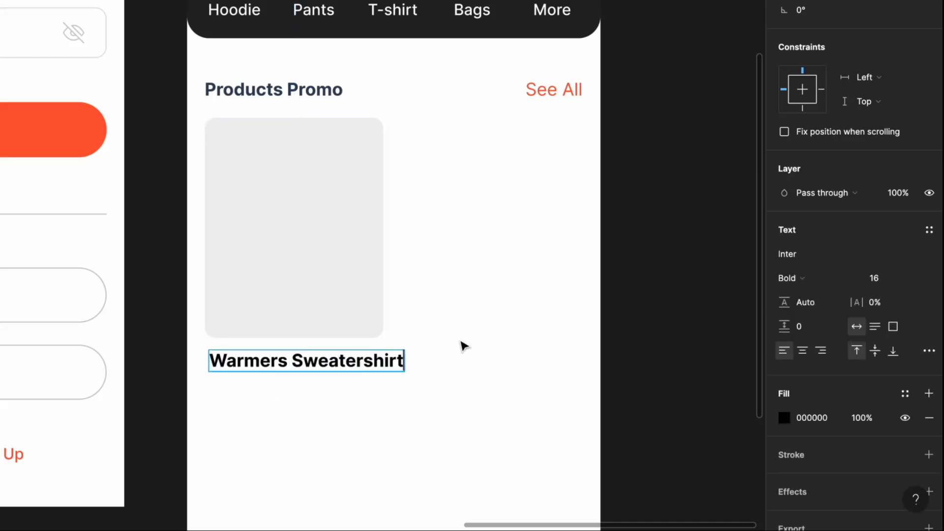
key("Escape")
type("14")
key("Return")
key("Escape")
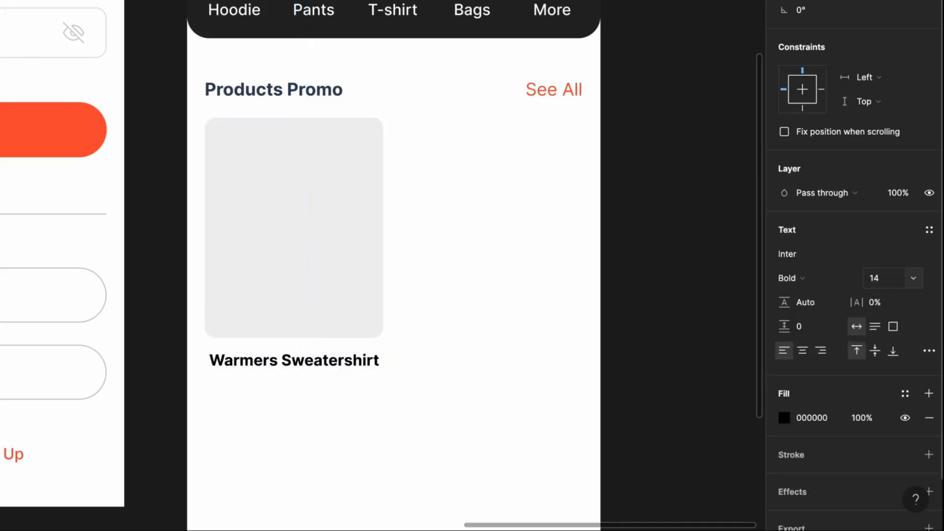
left_click(904, 393)
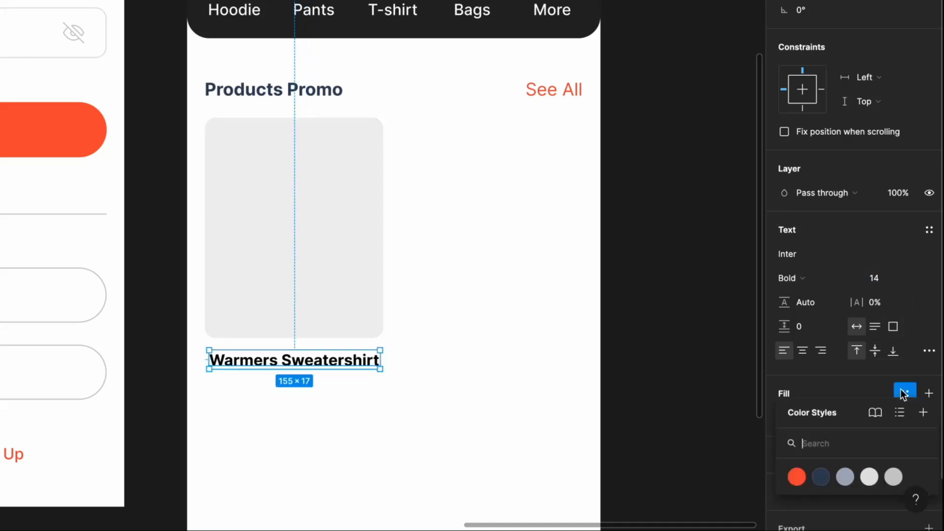
left_click(824, 477)
left_click(493, 394)
- Add a $348.00 price below the title in Medium 12 with the Dim Text colour
left_click_drag(281, 376, 276, 389)
type("$348.00")
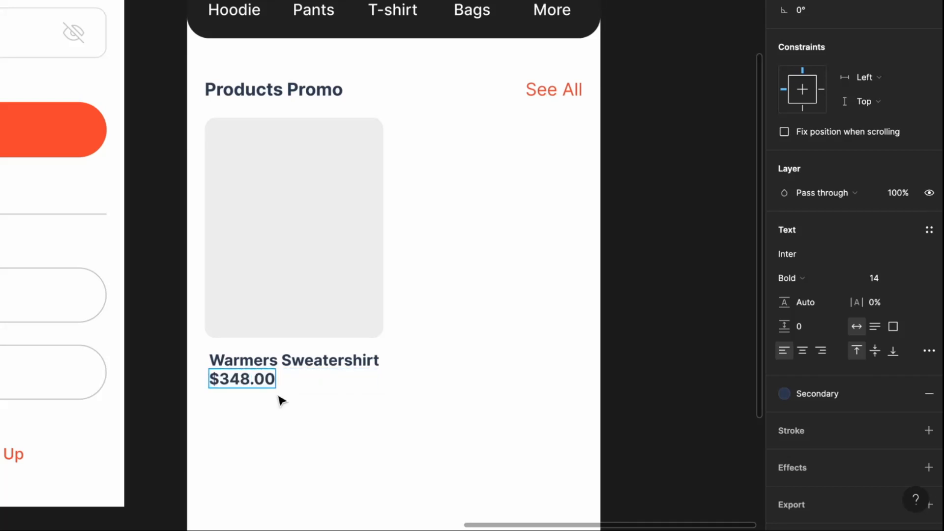
key("Escape")
left_click(824, 278)
left_click(825, 246)
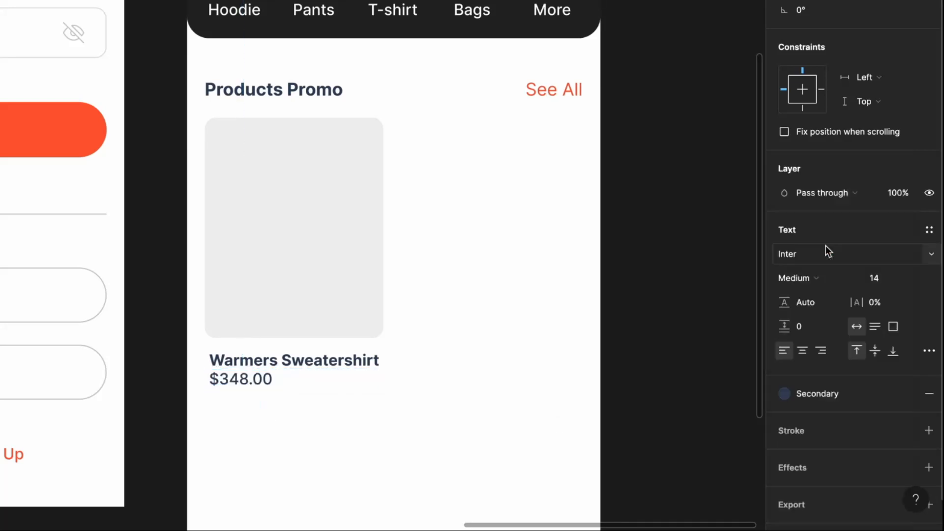
left_click(875, 279)
type("12")
key("Return")
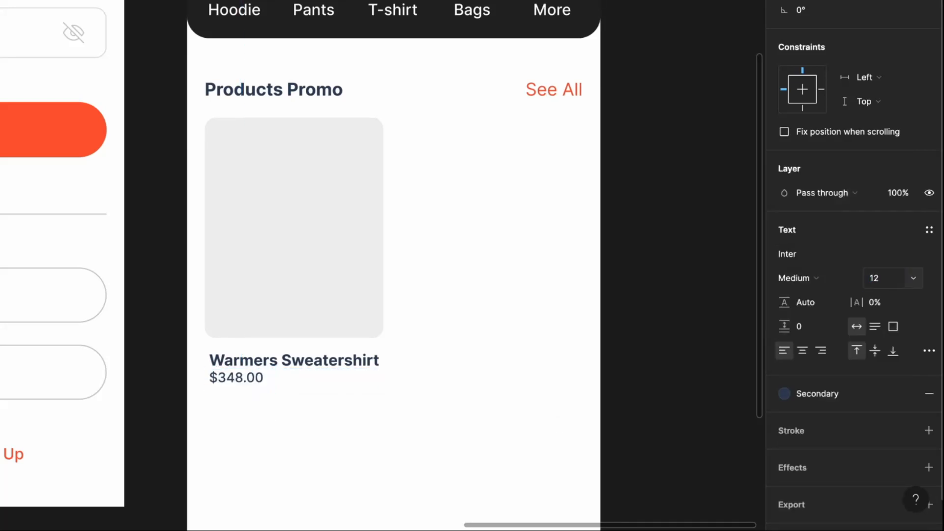
left_click(848, 395)
left_click(869, 476)
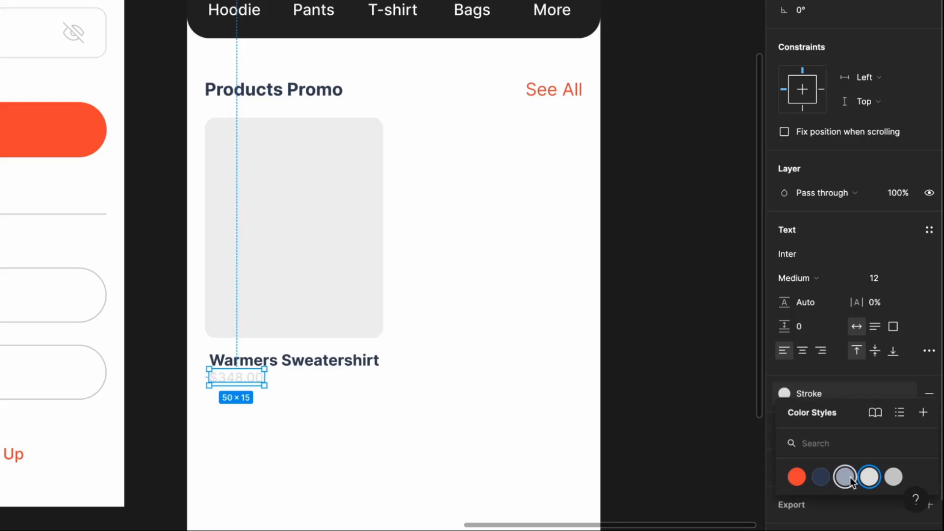
left_click(850, 477)
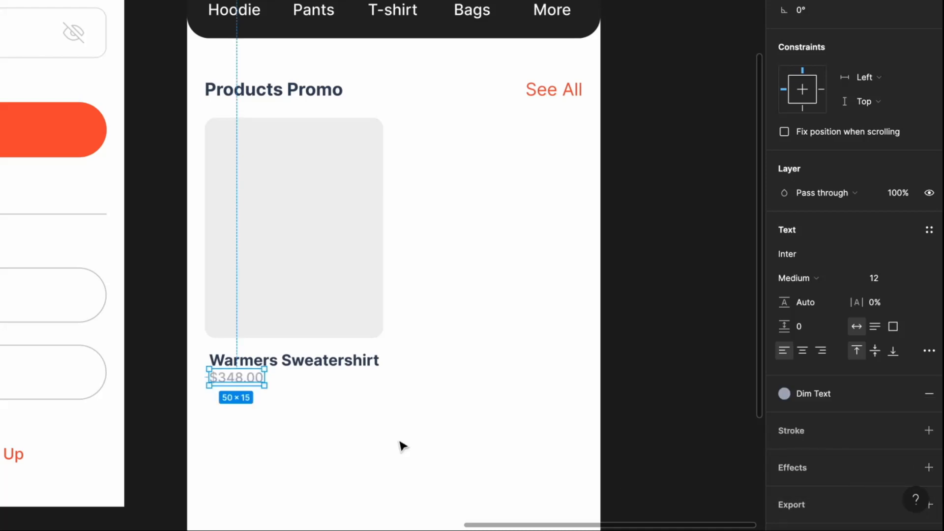
- Add a $258.00 sale price beside it in Primary orange, Semi Bold
left_click_drag(242, 389, 306, 391)
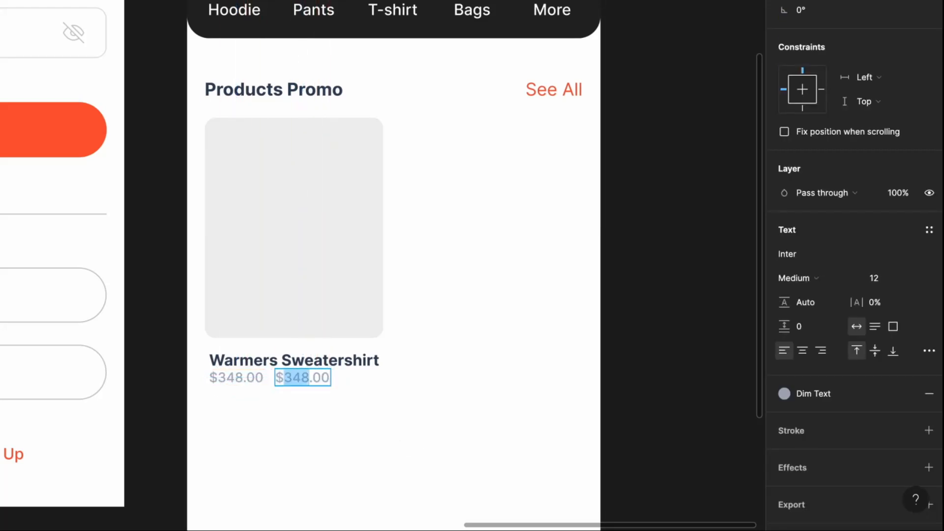
type("25")
key("Escape")
left_click(836, 398)
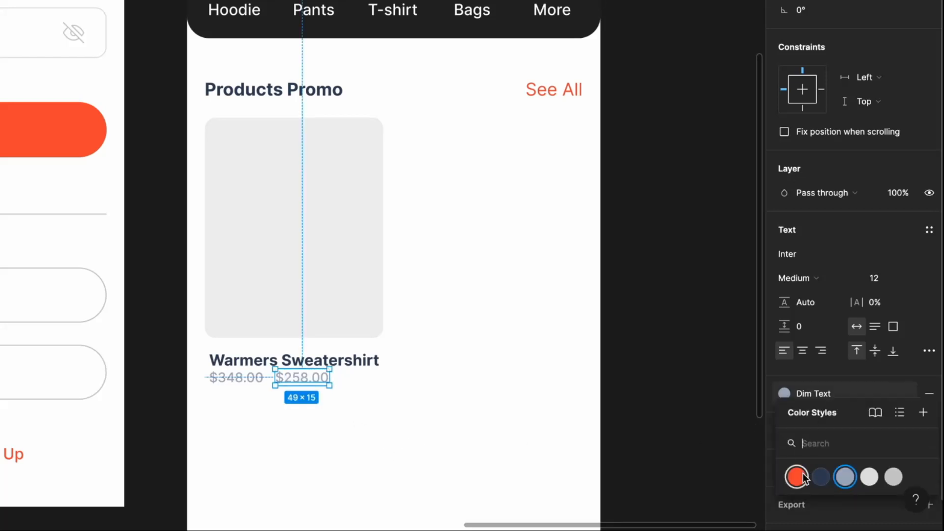
left_click(804, 475)
left_click(829, 276)
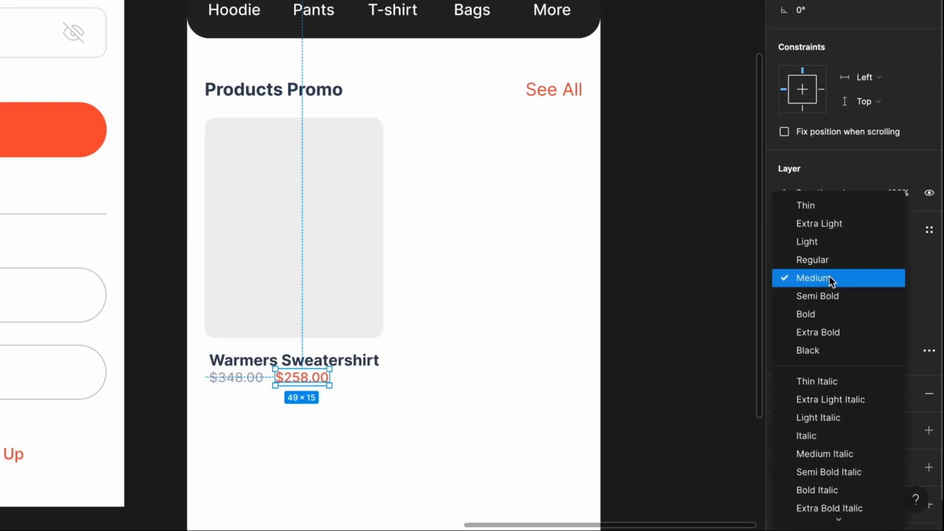
left_click(830, 296)
left_click(329, 405)
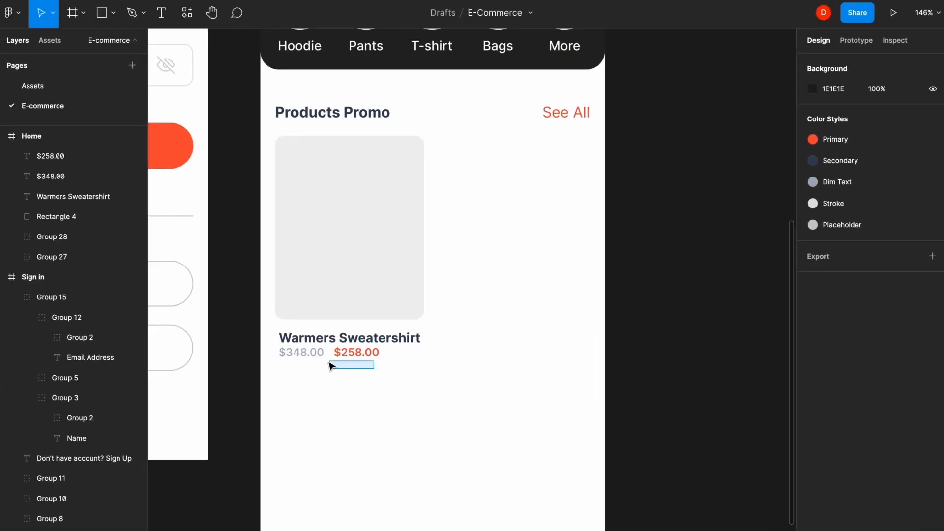
- Group the two prices, space them 4 px below the title, and group with the title
left_click_drag(330, 365, 302, 356)
key("ctrl+g")
left_click(352, 341, "shift")
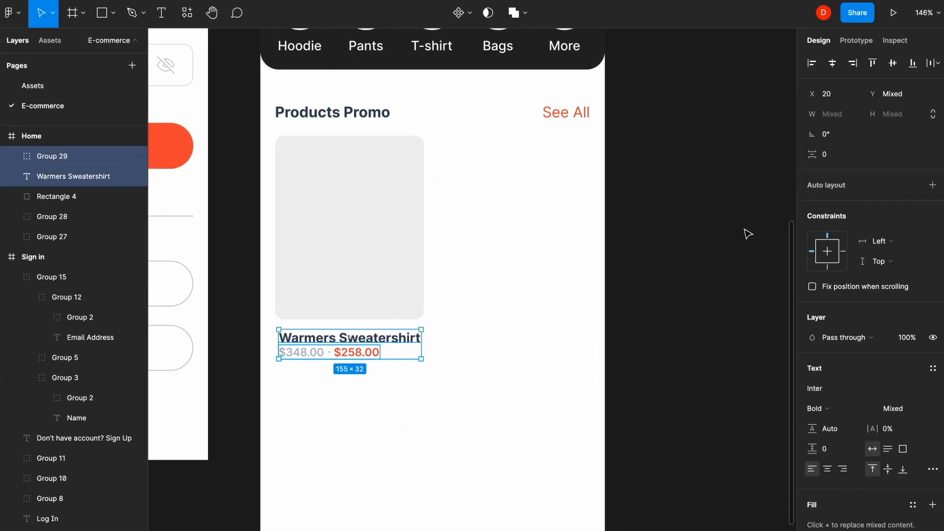
type("4")
key("Return")
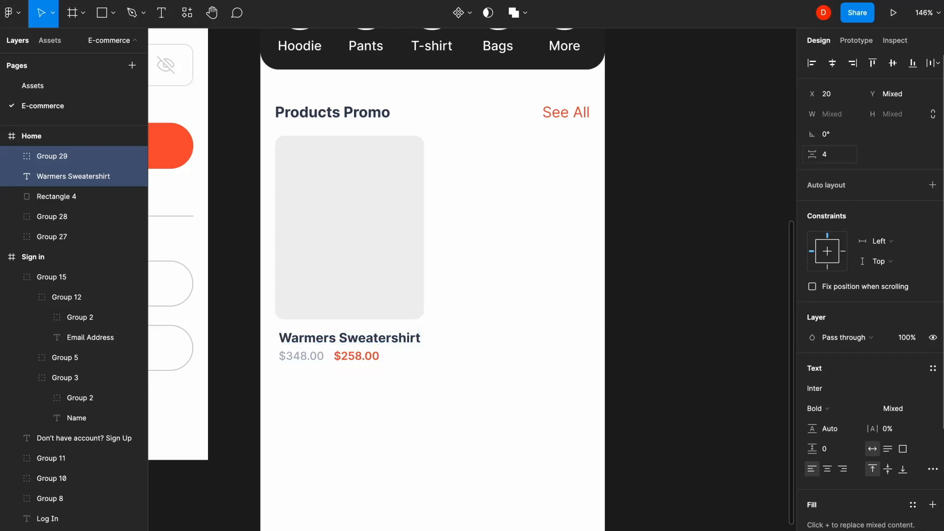
left_click(470, 304)
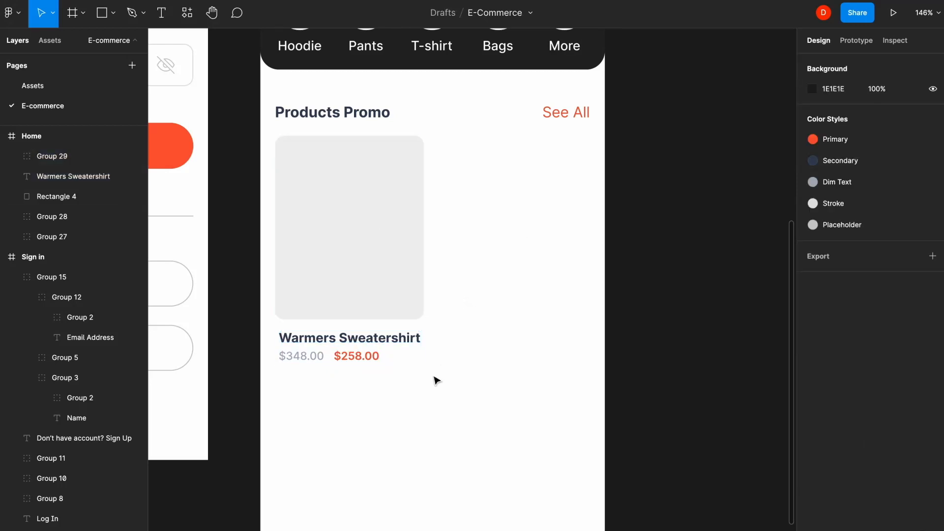
left_click(344, 357)
left_click(344, 339, "shift")
key("ctrl+g")
left_click(481, 321)
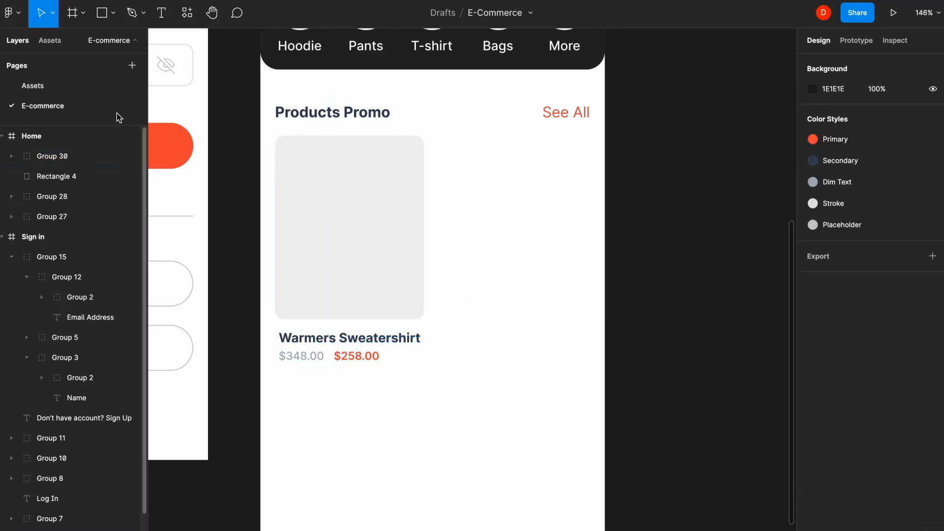
- Place the woman's grey hoodie photo from the Assets page into the promo card
left_click(81, 85)
left_click(654, 384)
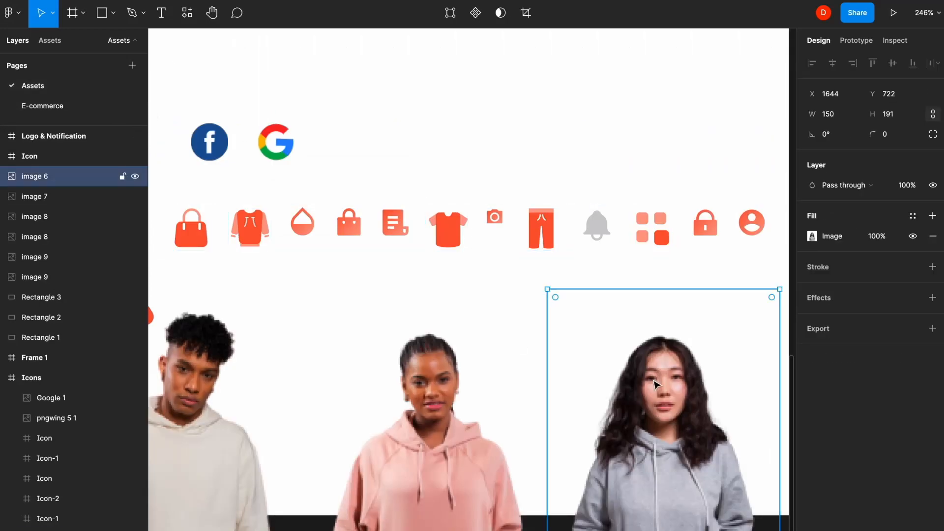
left_click(99, 107)
key("ctrl+v")
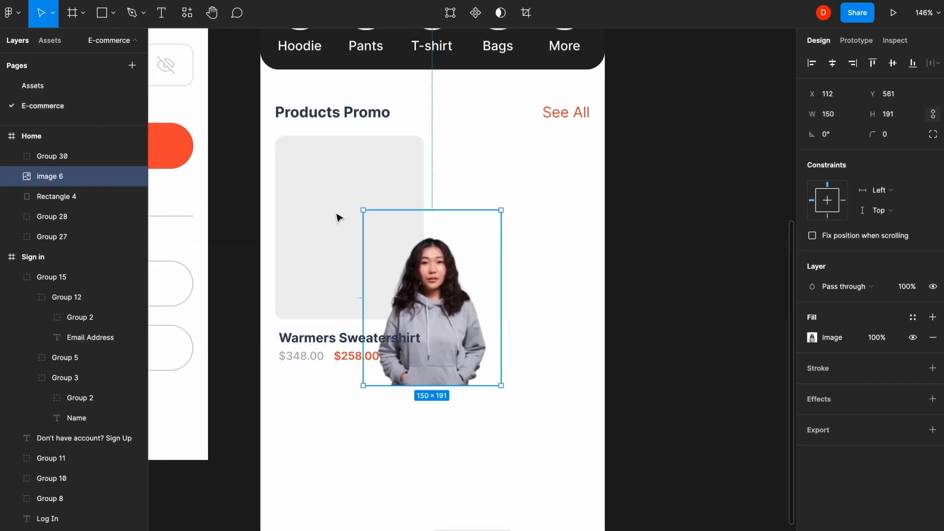
left_click_drag(457, 292, 384, 236)
left_click(456, 228)
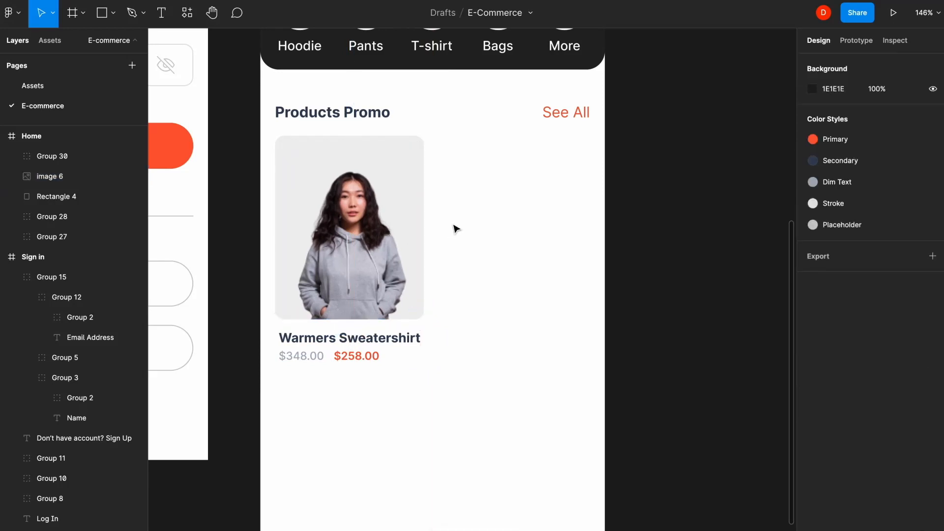
- Group the photo, card background, title and prices, left-aligned, and duplicate the card to the right
left_click_drag(394, 243, 305, 219)
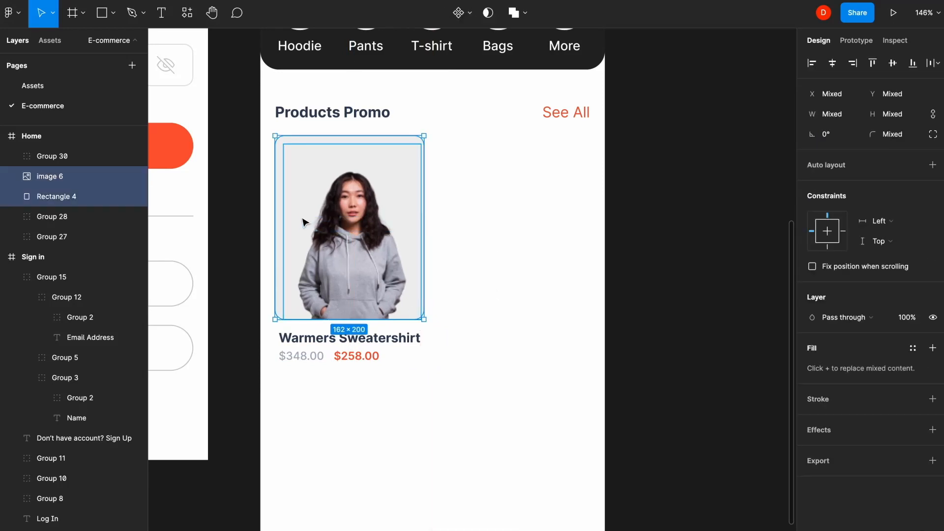
key("ctrl+g")
left_click_drag(347, 414, 352, 292)
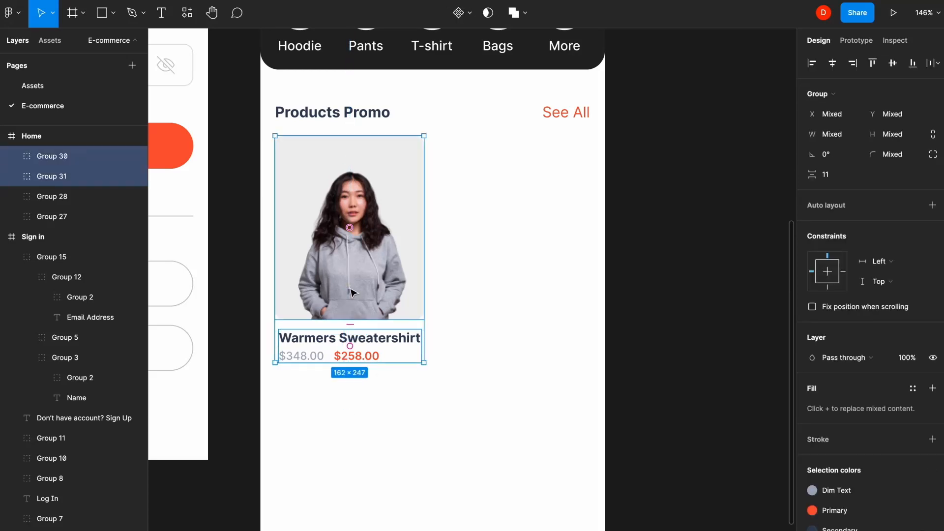
left_click(815, 64)
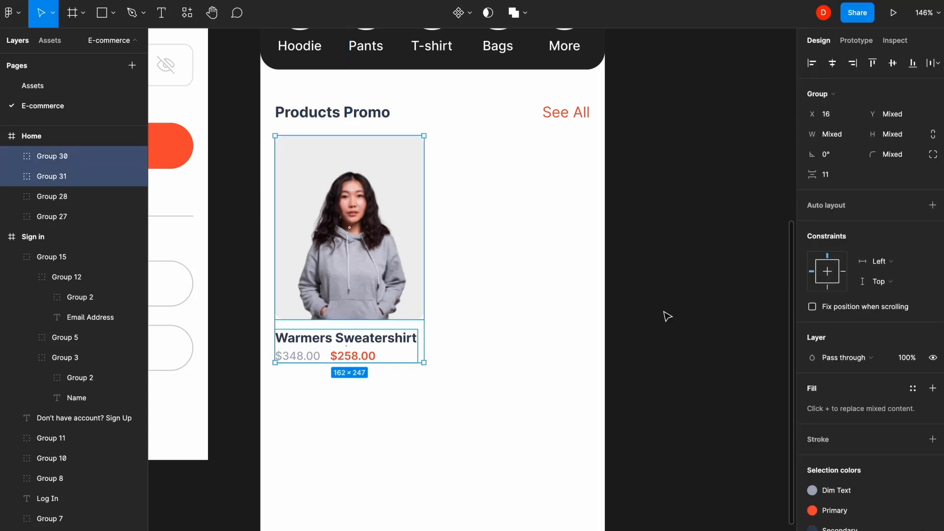
key("ctrl+g")
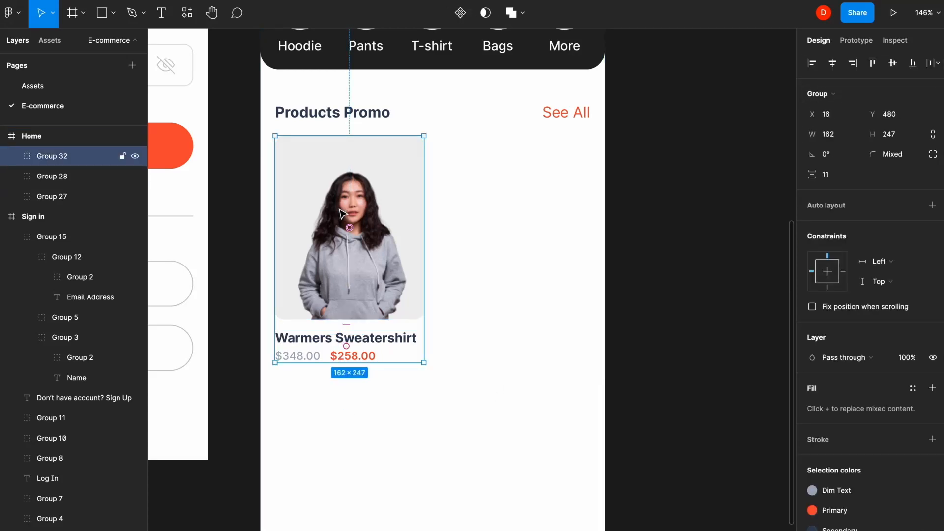
left_click_drag(343, 213, 512, 203)
left_click(413, 391)
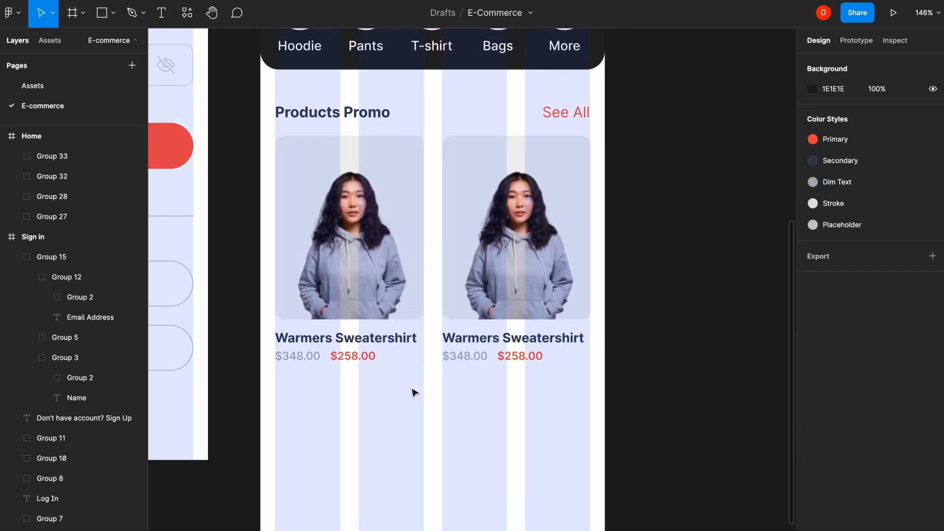
- Replace the second card's photo with the man's beige hoodie image from Assets
key("shift+g")
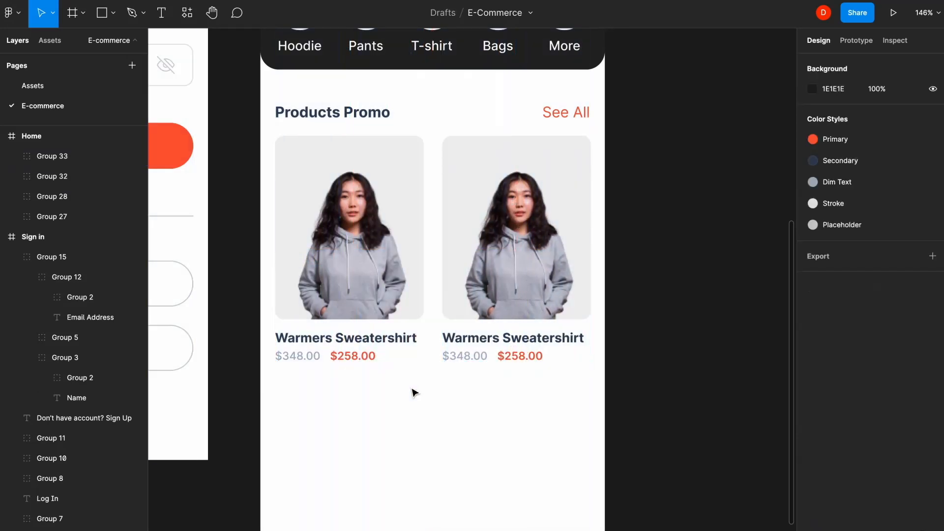
left_click(42, 93)
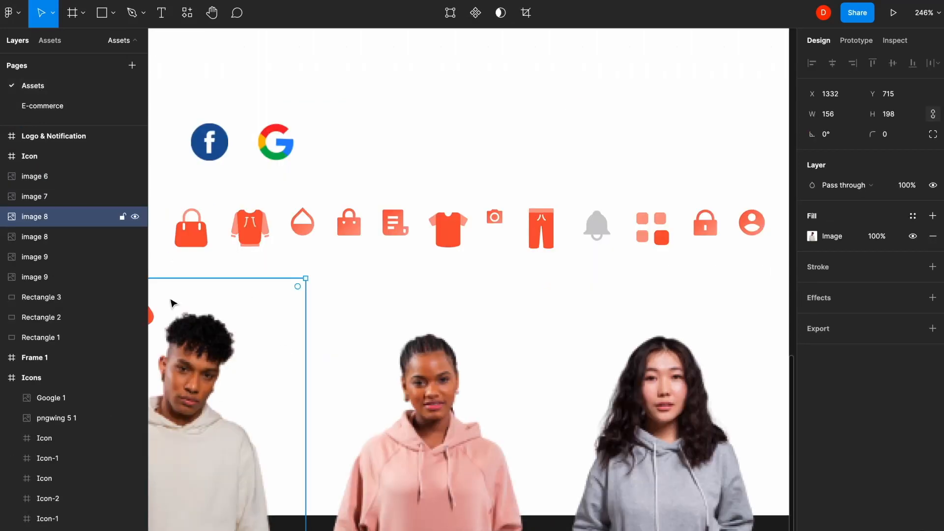
left_click(98, 109)
left_click(519, 144, "super")
key("super+v")
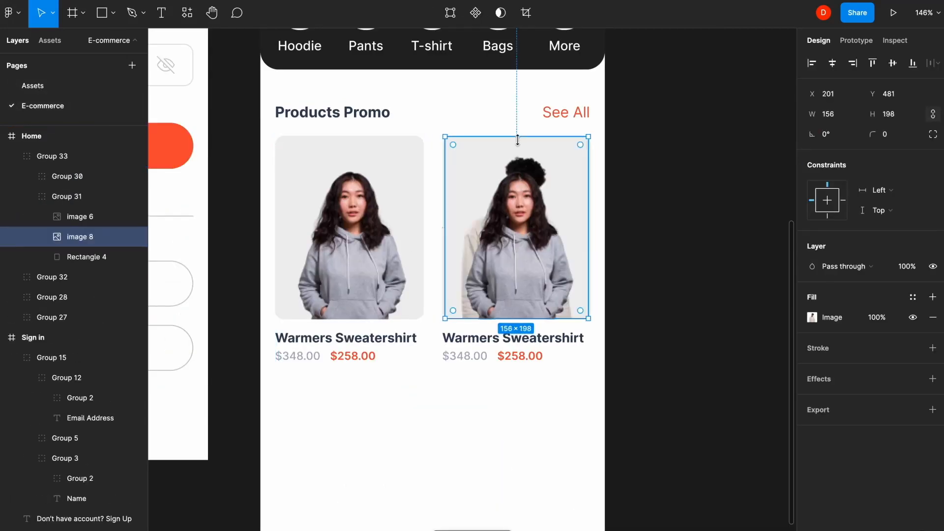
left_click(541, 221)
key("Delete")
- Retitle the second card Sweatshirt Arm Blue and set its prices to $470.00 and $317.00
double_click(464, 339)
type("Sw")
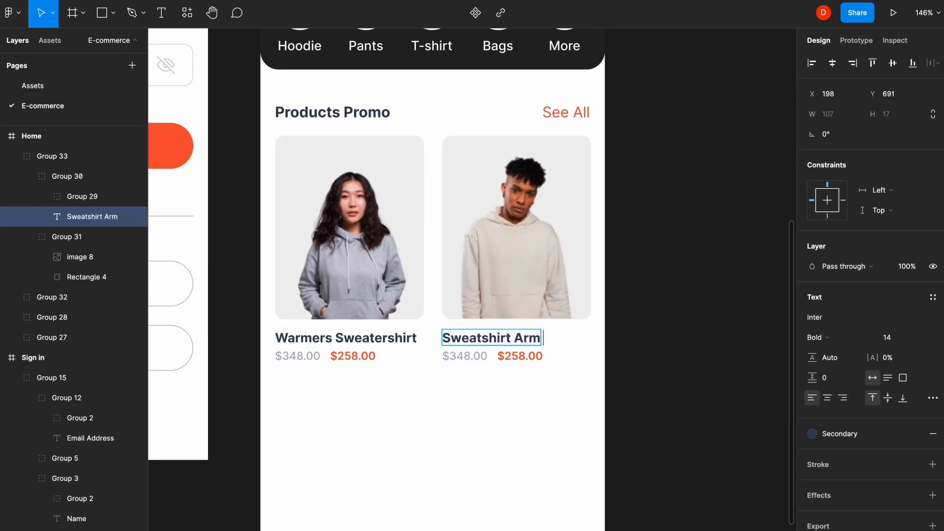
double_click(463, 356)
type("$470.00")
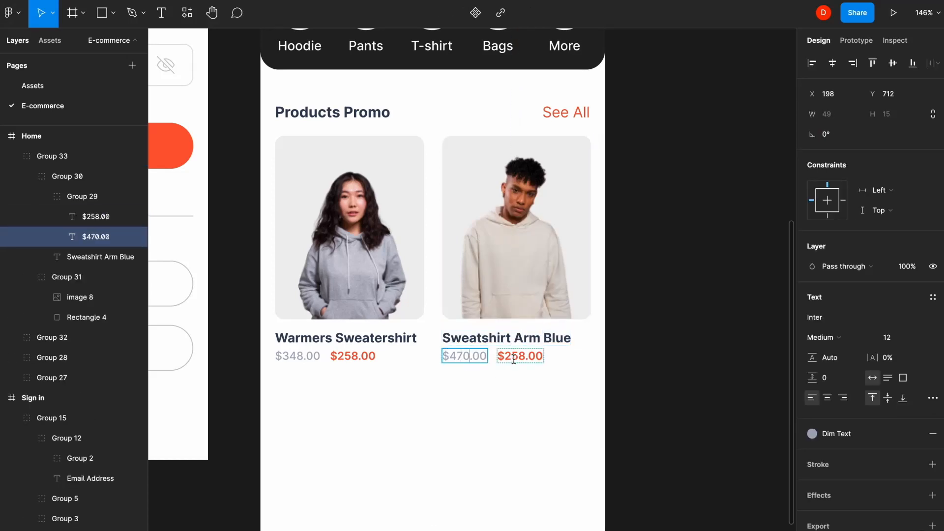
double_click(519, 356)
type("$317.00")
left_click(528, 432)
scroll(491, 344, "down", 3)
scroll(492, 344, "left", 1)
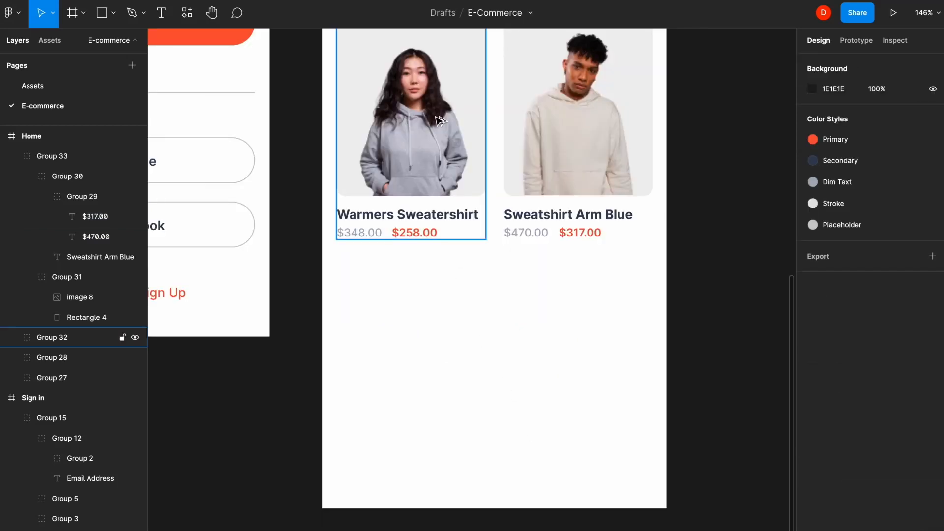
- Duplicate the cards into a second row and title the bottom-left card Arm Armer Hoodie
left_click_drag(433, 73, 554, 314)
left_click(624, 247)
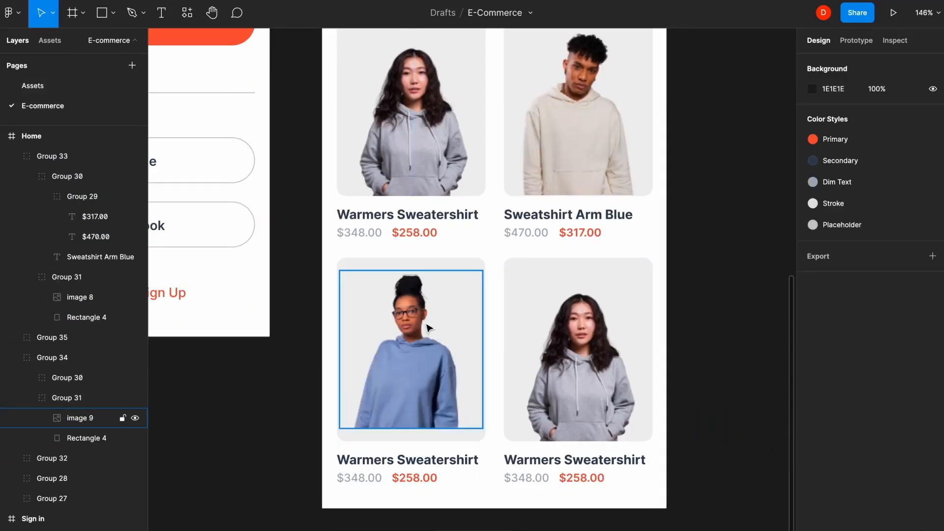
left_click(426, 328)
double_click(408, 460)
type("Arm Armer Hoo")
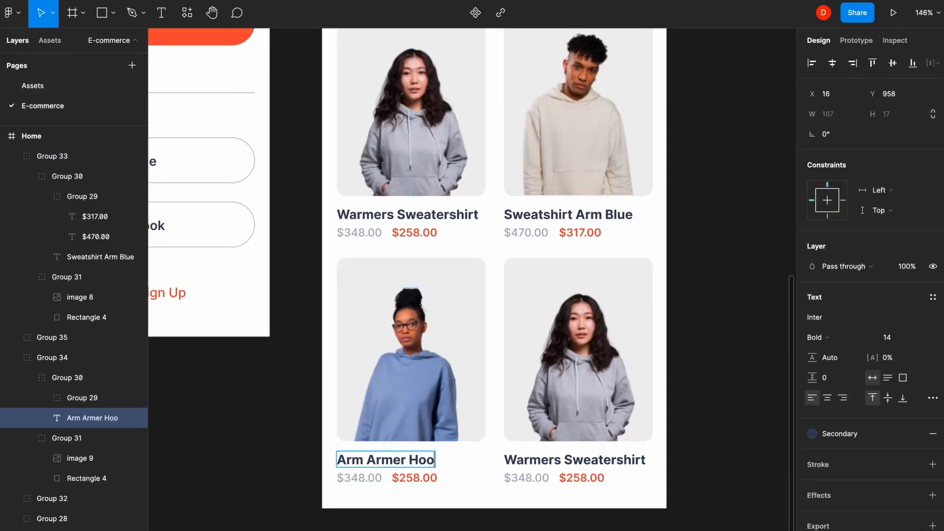
type("die")
left_click(359, 478)
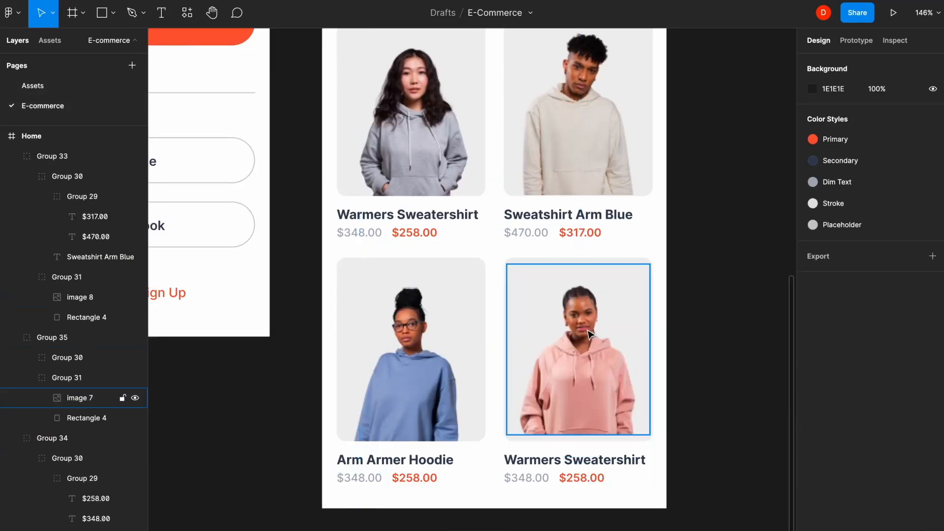
- Rename the bottom-right card Washed Sweatshirt and update its original and sale prices
left_click(575, 279)
double_click(574, 459)
type("Washed")
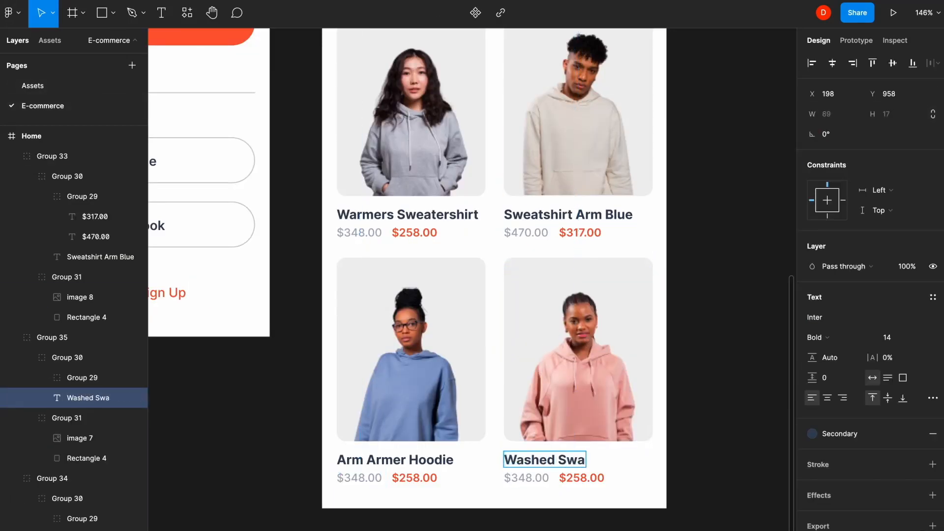
double_click(524, 478)
type("470")
double_click(576, 478)
type("317")
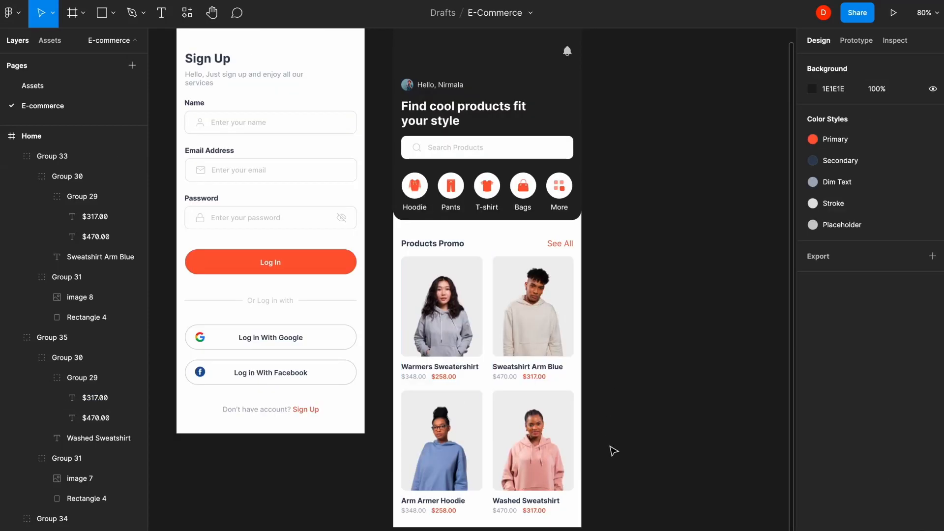
- Group the four product cards, then group them with the Products Promo header
left_click_drag(609, 445, 436, 305)
key("ctrl+g")
left_click(420, 244, "shift")
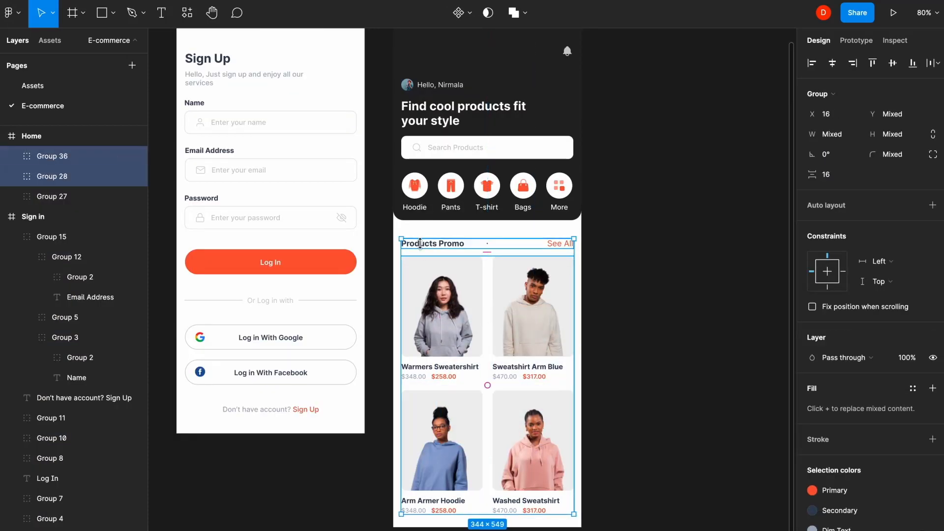
key("ctrl+g")
left_click(609, 212)
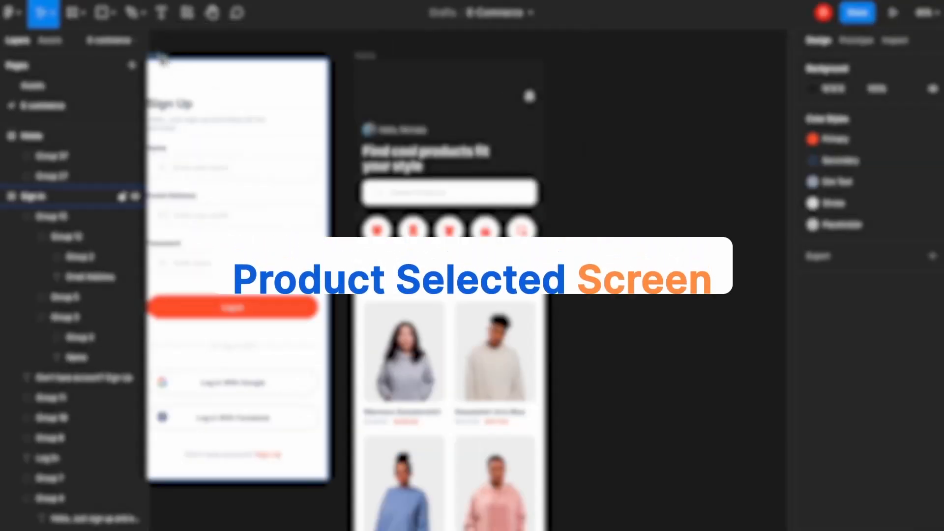
- Duplicate the Sign in screen beside Home and name the copy Product Selected
left_click_drag(160, 56, 600, 78)
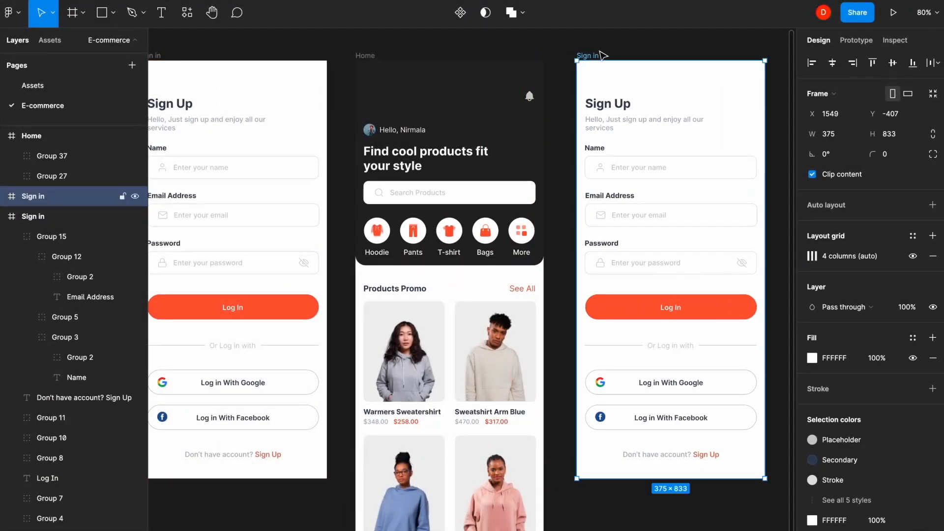
left_click(616, 45)
left_click(590, 54)
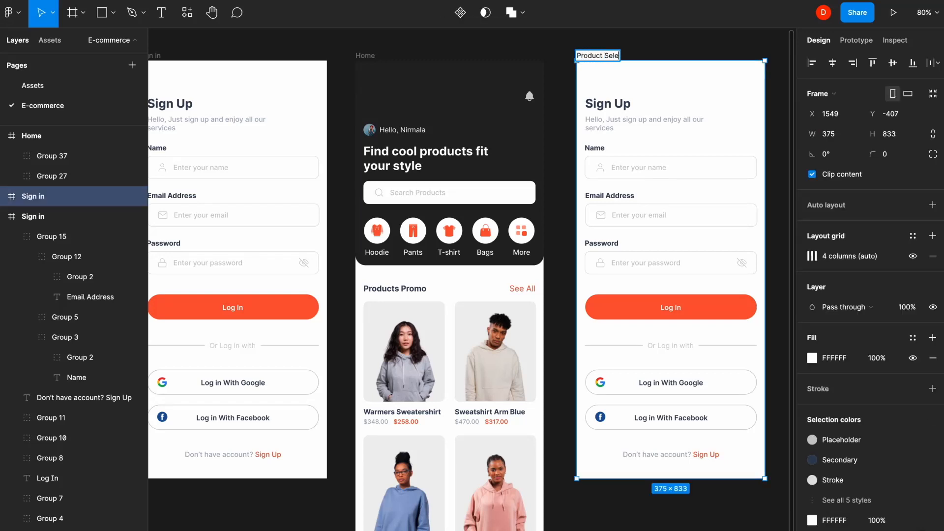
type("Product Selected")
key("Return")
scroll(669, 99, "right", 5)
left_click(669, 98)
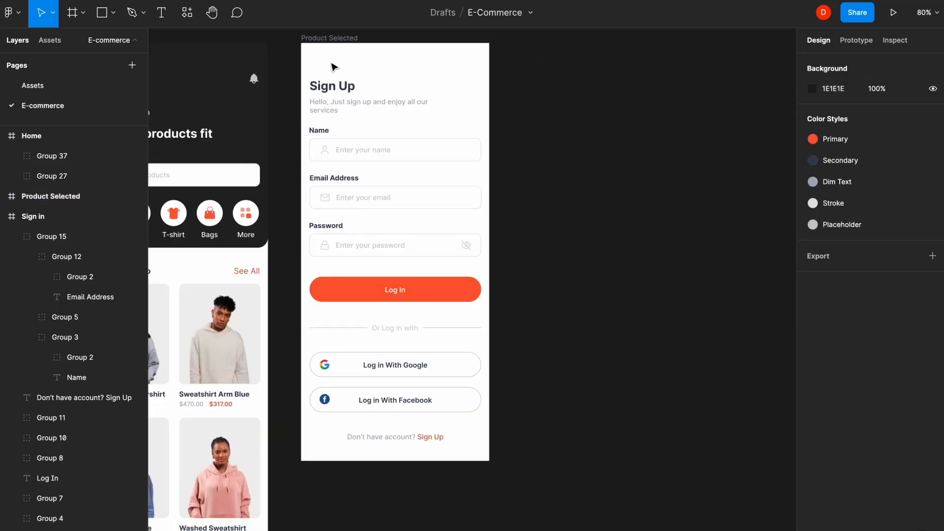
- Delete all the copied sign-up form elements from Product Selected
left_click_drag(333, 67, 501, 436)
key("Delete")
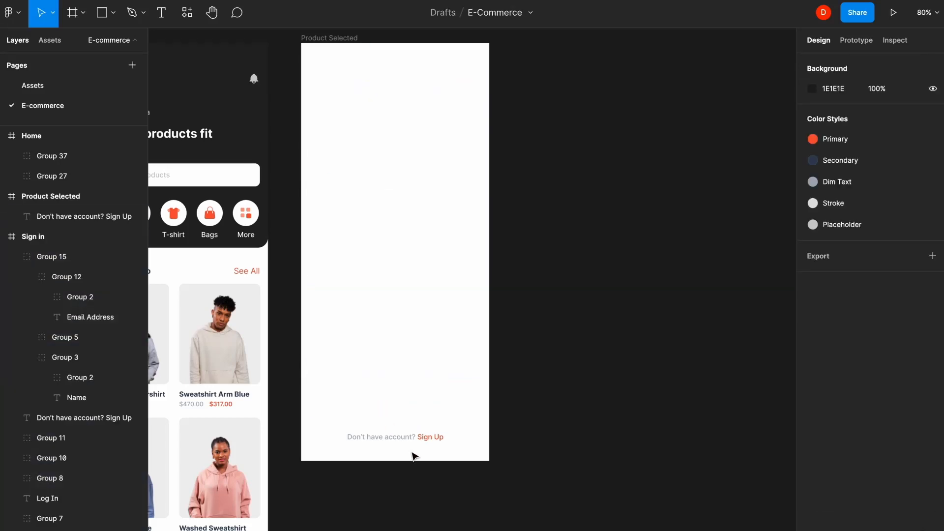
left_click(406, 437)
key("Delete")
left_click(373, 222)
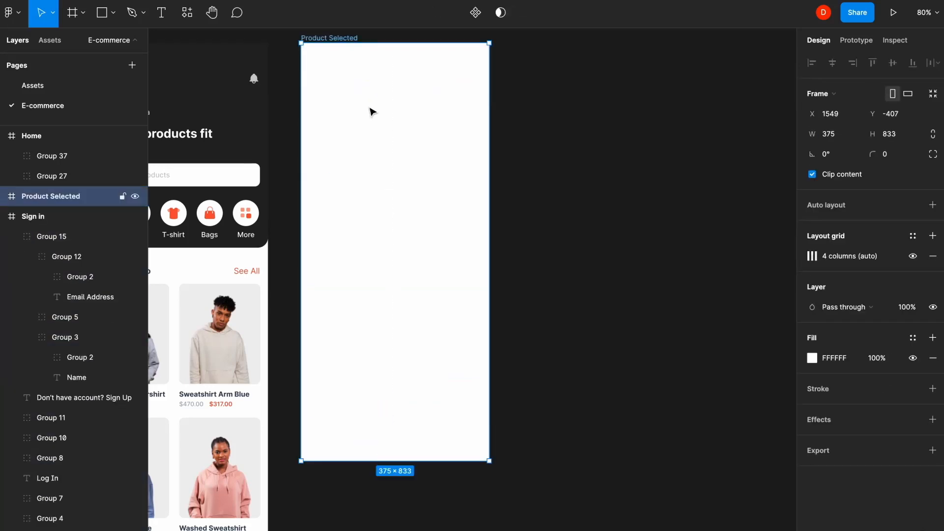
- Draw a header block across Product Selected, 380 high with off-white F8F6F4 fill
key("r")
left_click_drag(302, 43, 489, 224)
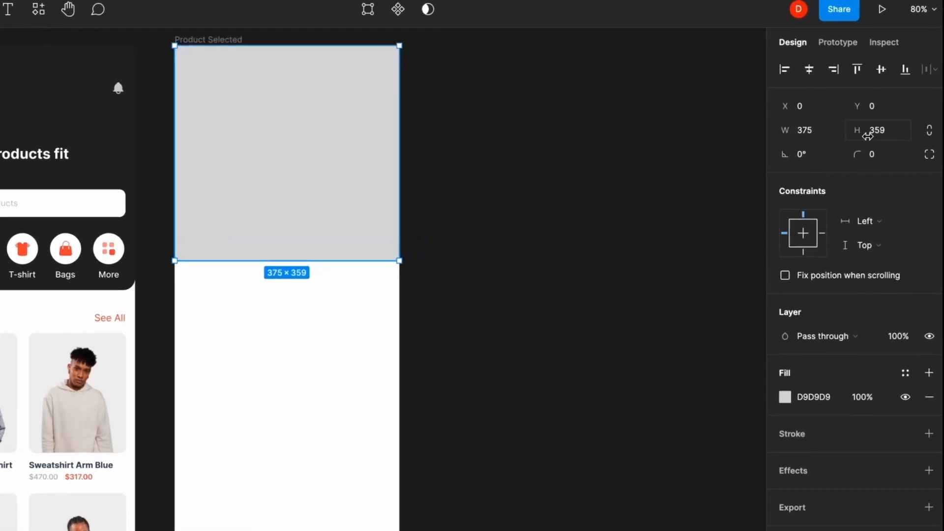
left_click(892, 118)
type("38")
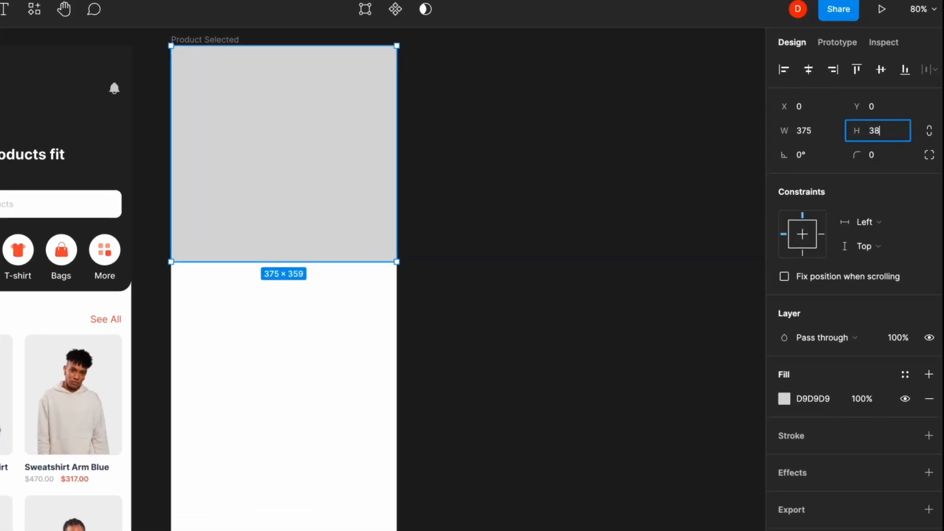
type("0")
key("Return")
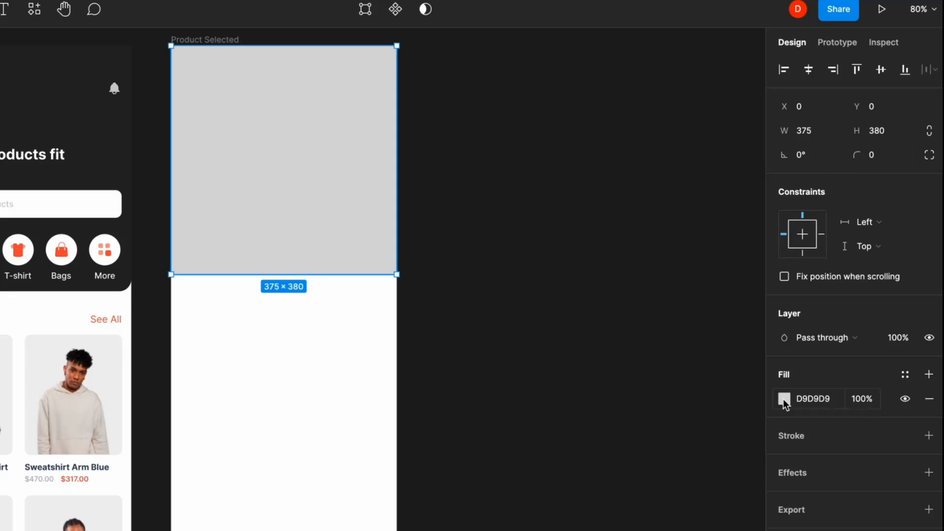
left_click(784, 399)
left_click_drag(593, 312, 585, 309)
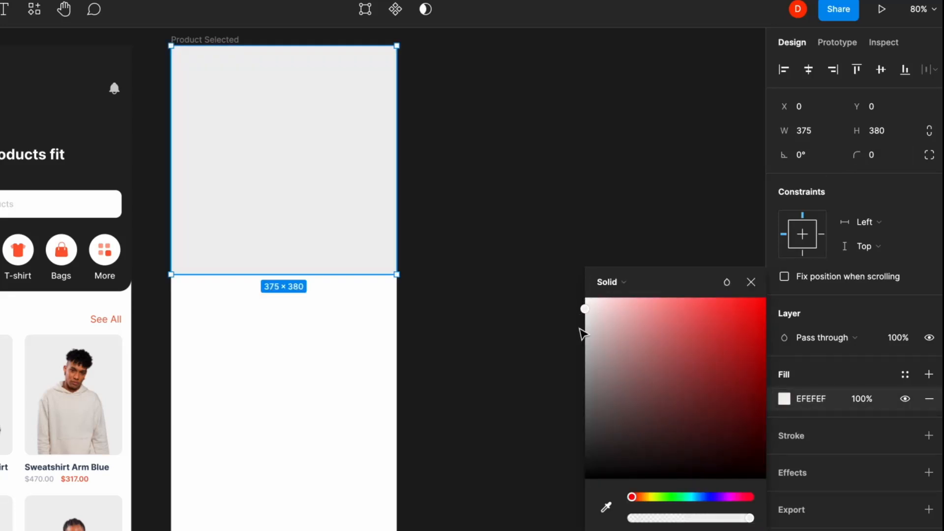
left_click_drag(633, 497, 643, 497)
left_click_drag(590, 311, 587, 303)
left_click(546, 204)
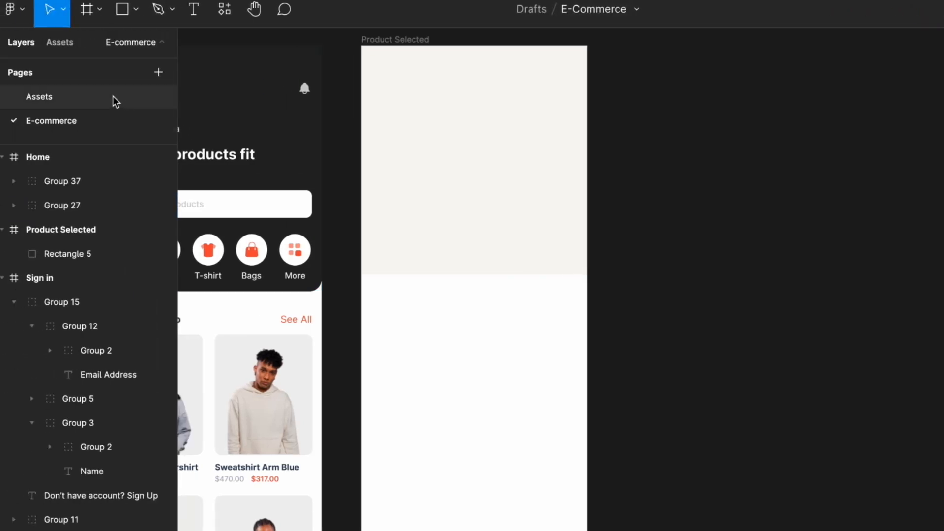
- Paste the beige-hoodie photo onto the header block, enlarged to 251×318 and centred
left_click(113, 99)
left_click(548, 400)
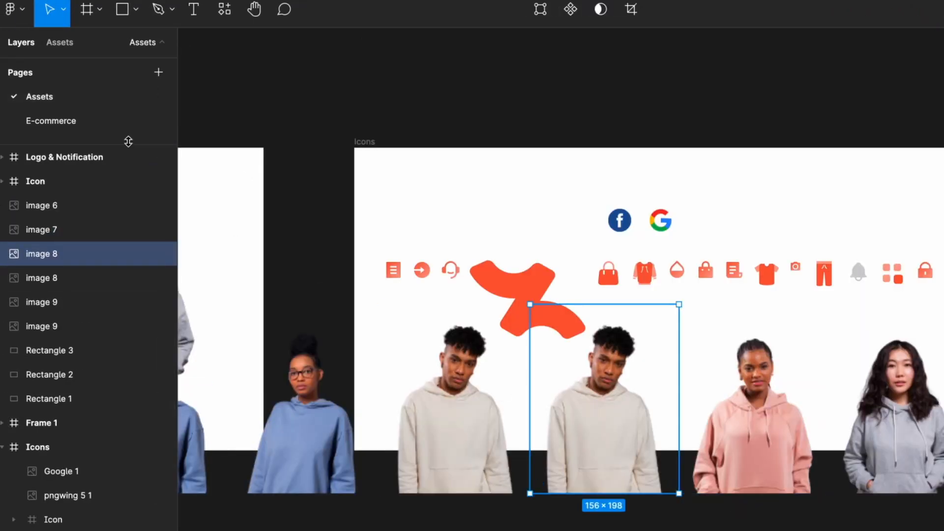
left_click(118, 129)
left_click(466, 238)
key("ctrl+v")
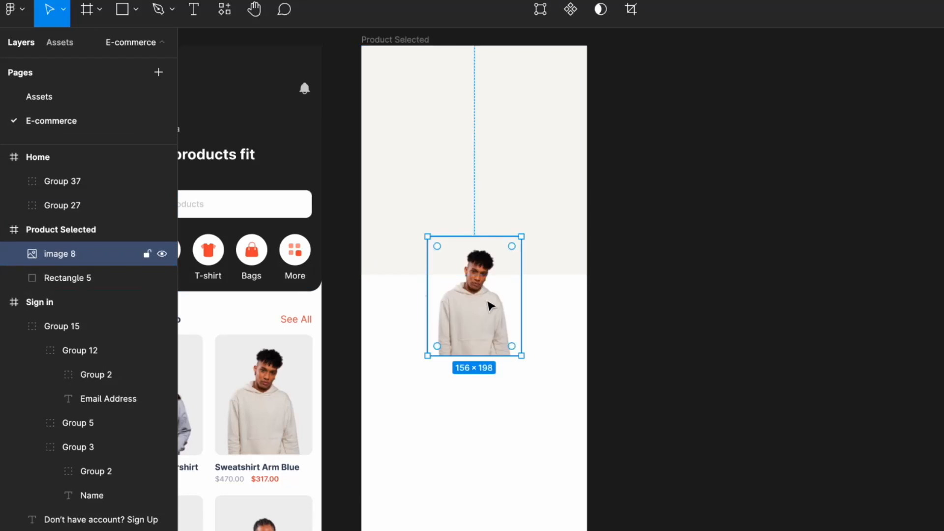
left_click_drag(476, 285, 469, 219)
scroll(484, 228, "up", 3)
left_click_drag(577, 278, 614, 218)
left_click_drag(556, 285, 543, 288)
scroll(573, 408, "up", 2)
left_click_drag(619, 155, 651, 116)
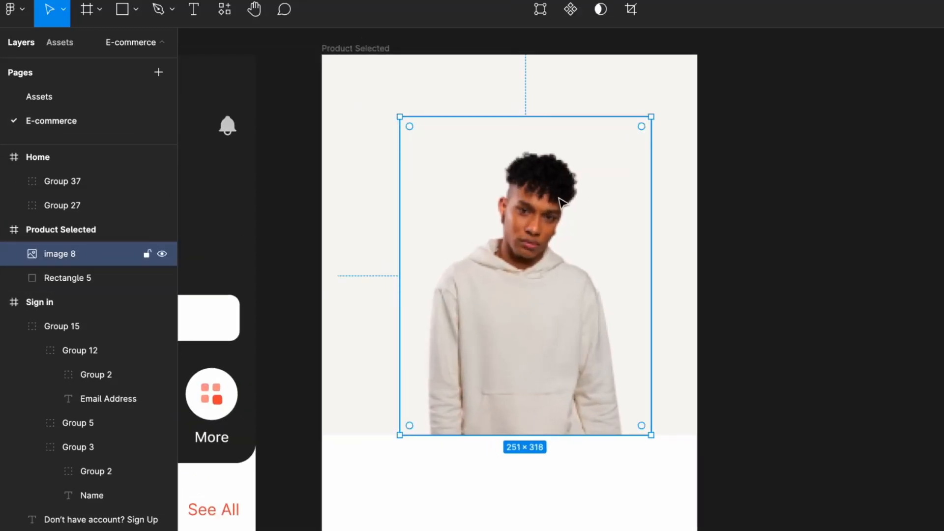
left_click_drag(562, 201, 545, 200)
left_click(745, 142)
left_click(555, 105)
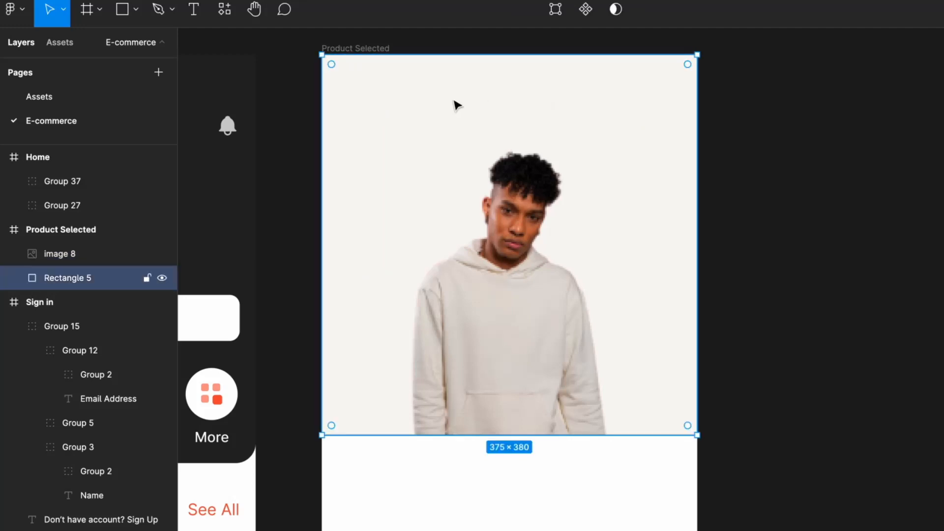
- Draw a white 40×40 square with corner radius 10 at the screen's top-left
key("r")
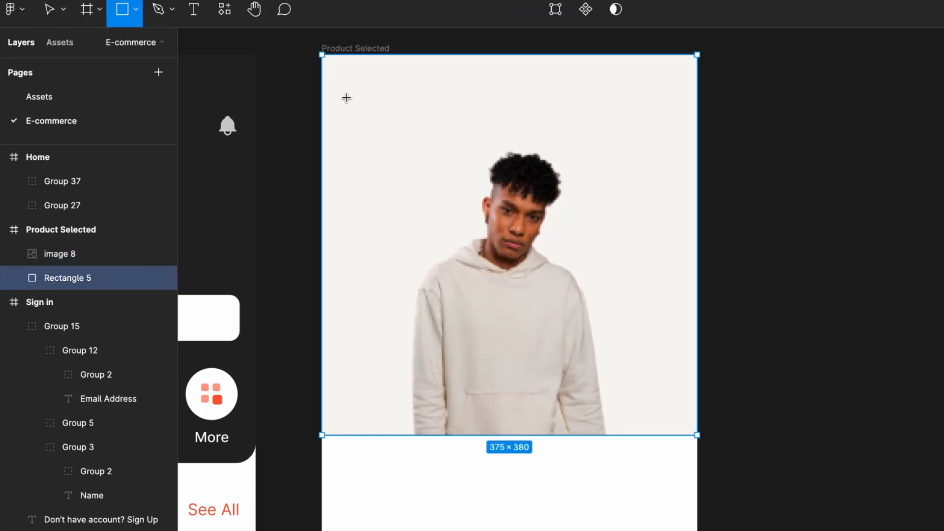
left_click_drag(346, 98, 384, 129)
key("shift+g")
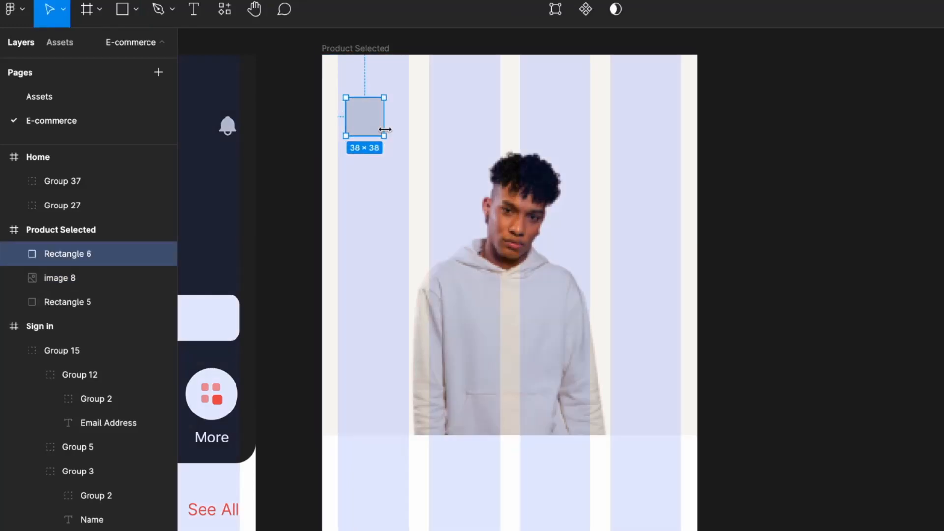
scroll(173, 121, "up", 3)
left_click(804, 130)
type("40")
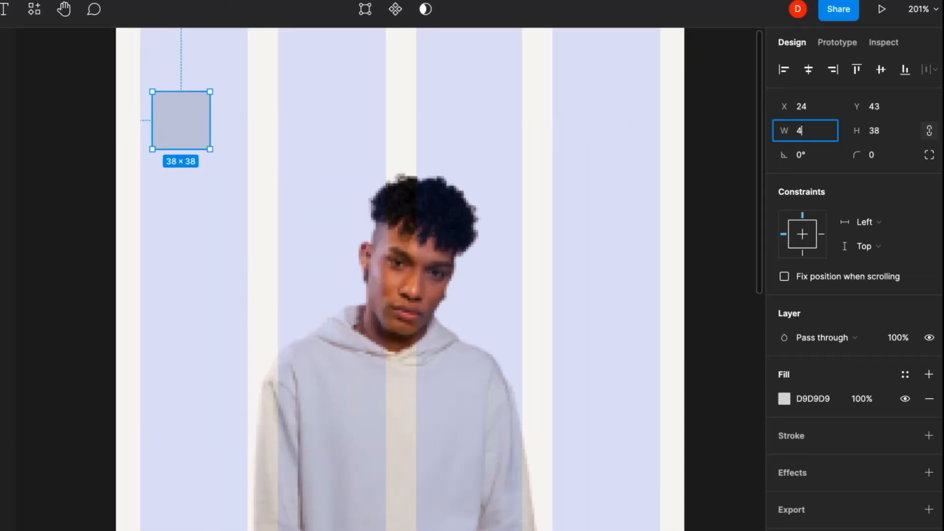
key("Return")
left_click_drag(182, 114, 168, 93)
scroll(169, 93, "up", 3)
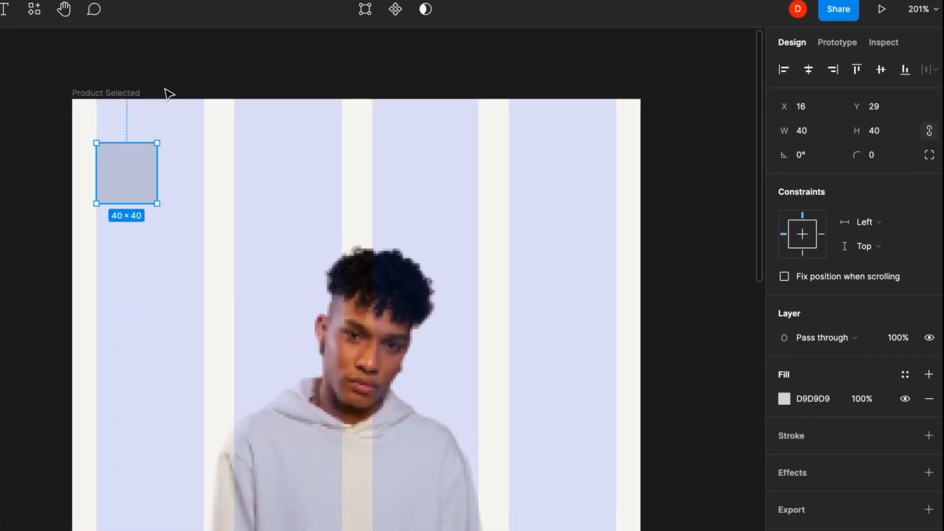
left_click_drag(146, 142, 142, 162)
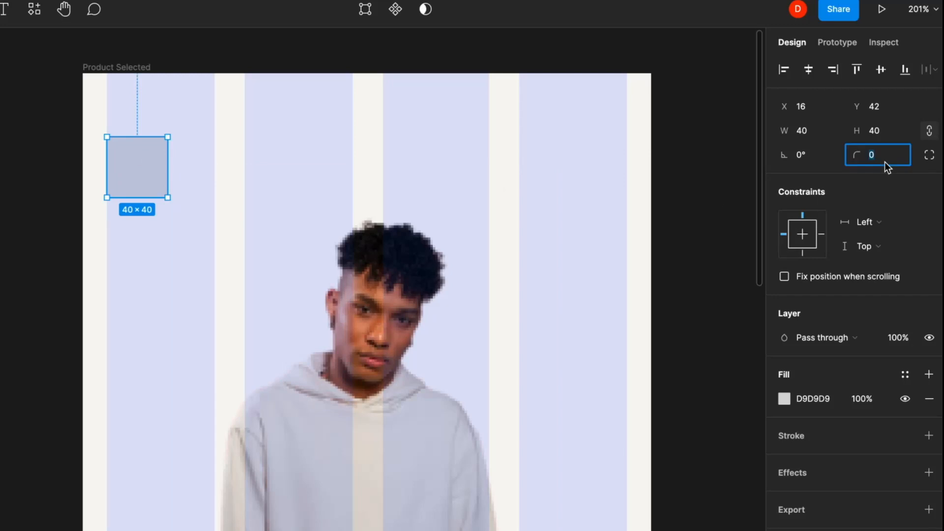
type("10")
key("Return")
left_click(784, 400)
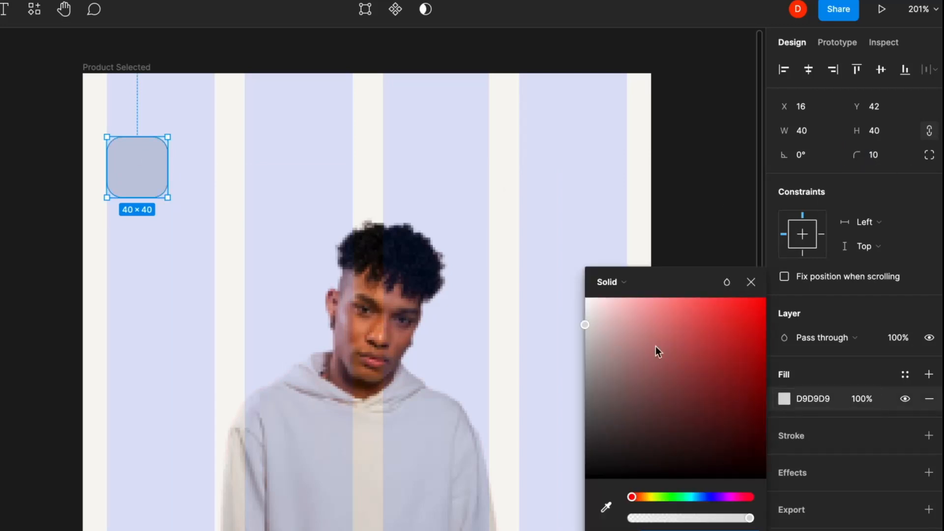
left_click_drag(656, 346, 493, 263)
left_click(748, 281)
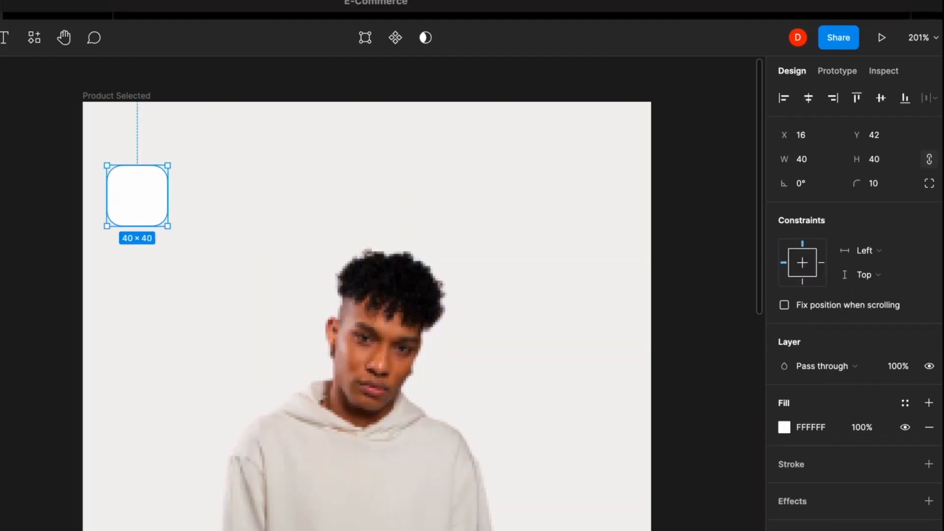
- Insert a chevron-left icon using the Feather Icons plugin
left_click(182, 1)
left_click(194, 15)
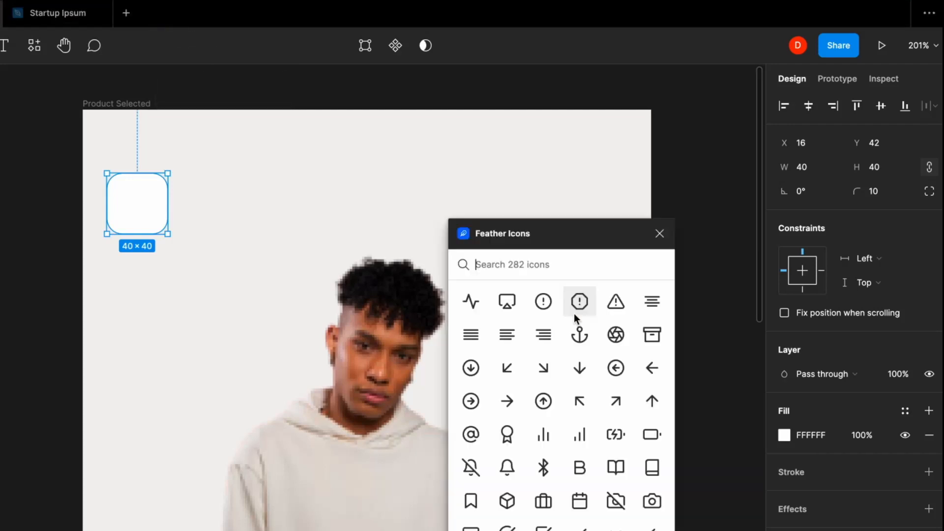
type("left")
left_click(470, 334)
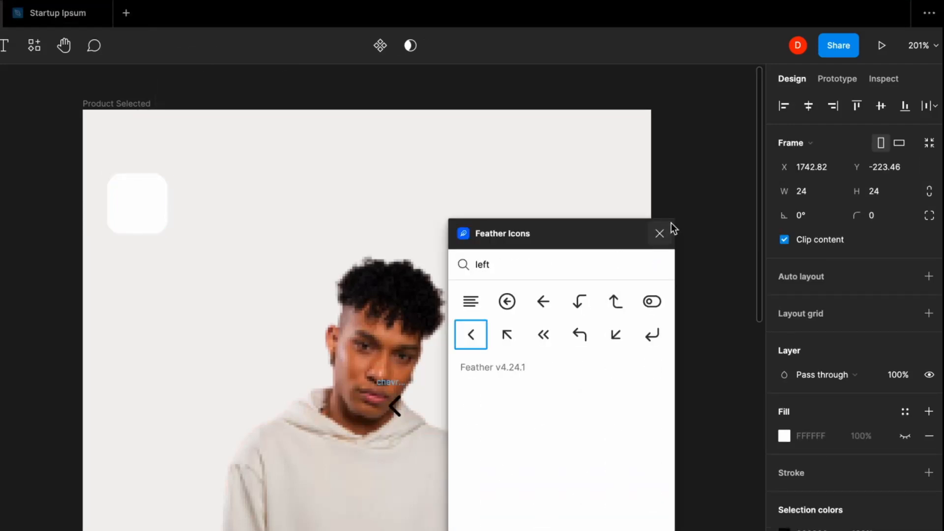
left_click(659, 233)
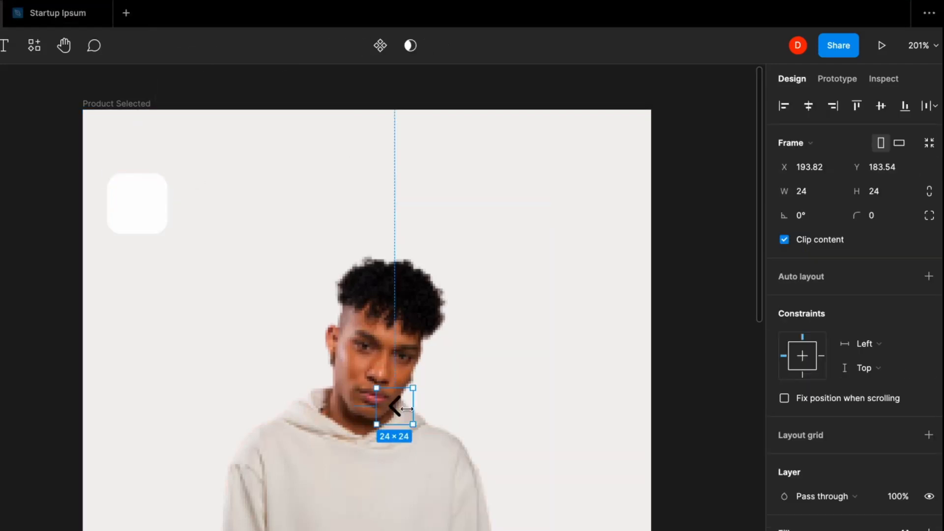
- Move the chevron into the white rounded square and group them as one button
left_click_drag(395, 406, 139, 202)
left_click(139, 202)
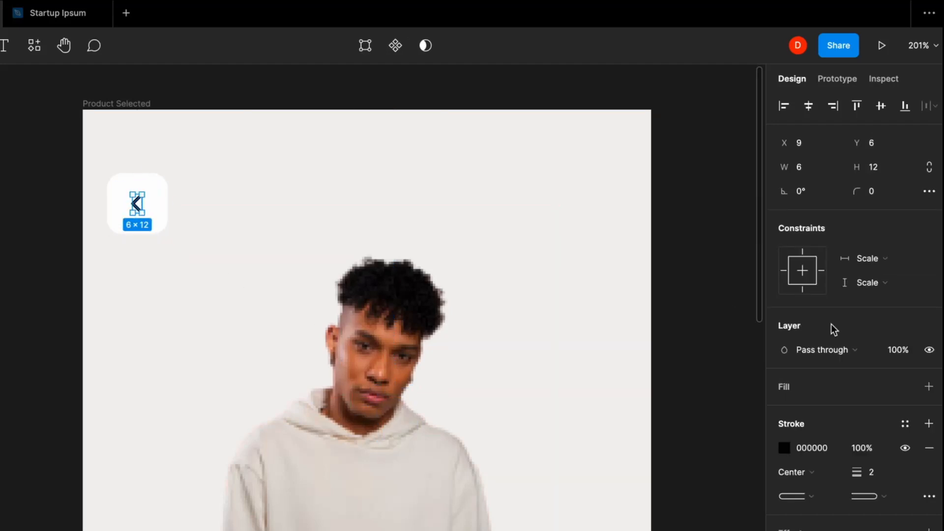
left_click(878, 468)
left_click(242, 177)
left_click(138, 205)
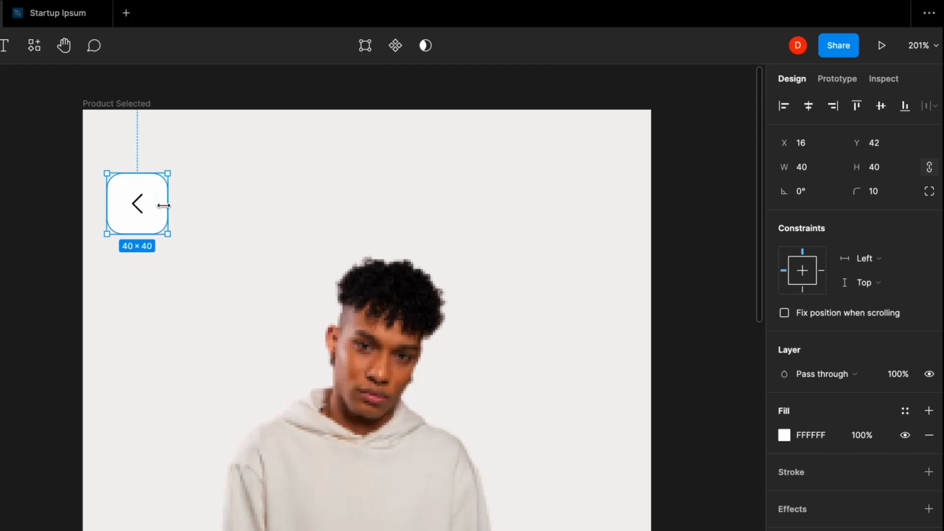
left_click(138, 205, "shift")
key("ctrl+g")
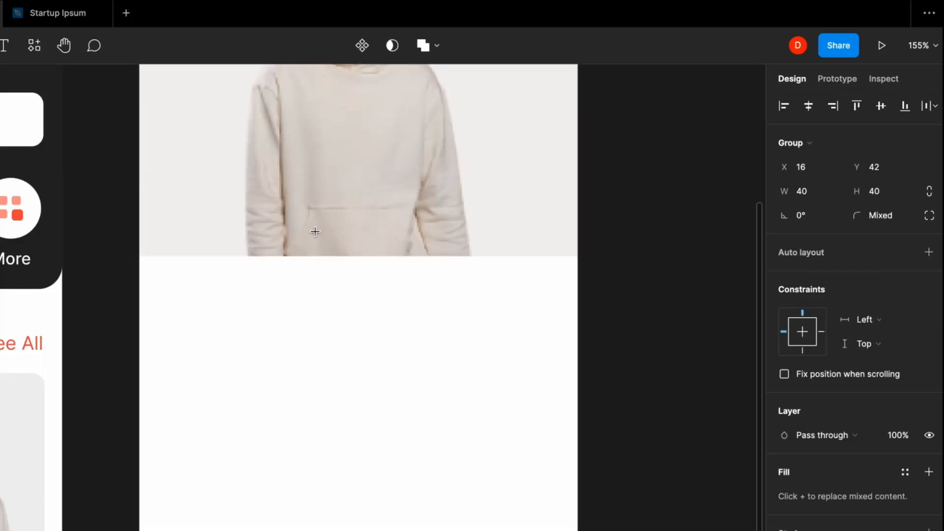
- Draw three 8×8 dots on the photo and make the left one Primary red
left_click_drag(315, 232, 325, 238)
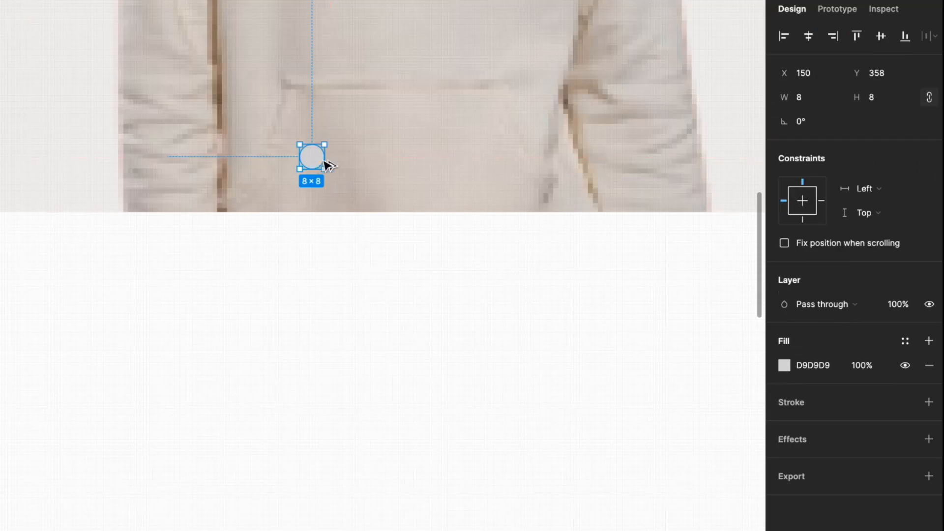
left_click_drag(318, 158, 356, 159)
key("ctrl+d")
left_click(317, 158)
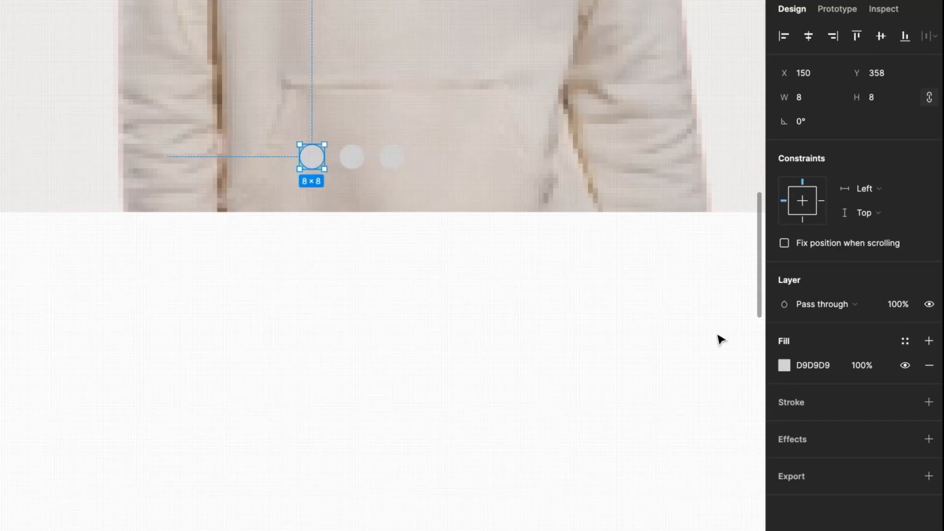
left_click(905, 341)
left_click(794, 432)
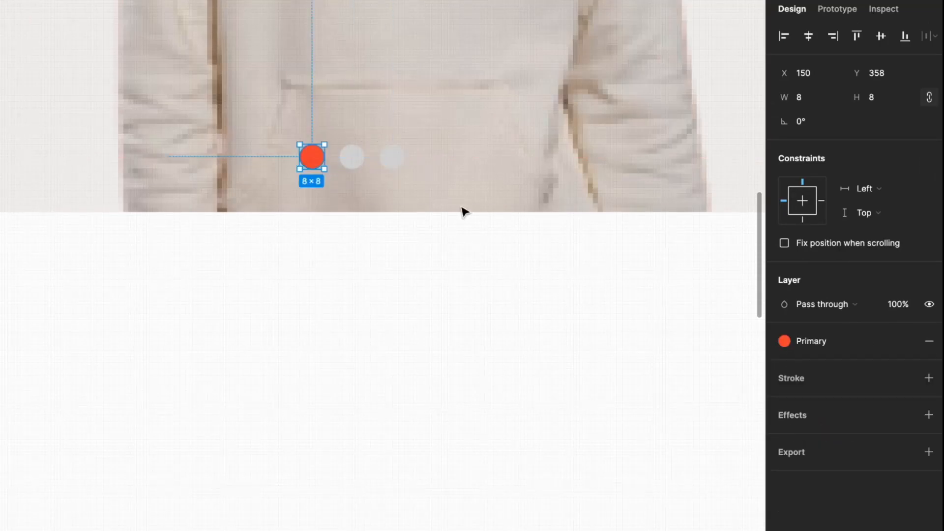
- Make the middle and right dots white
left_click(355, 163)
left_click(392, 156, "shift")
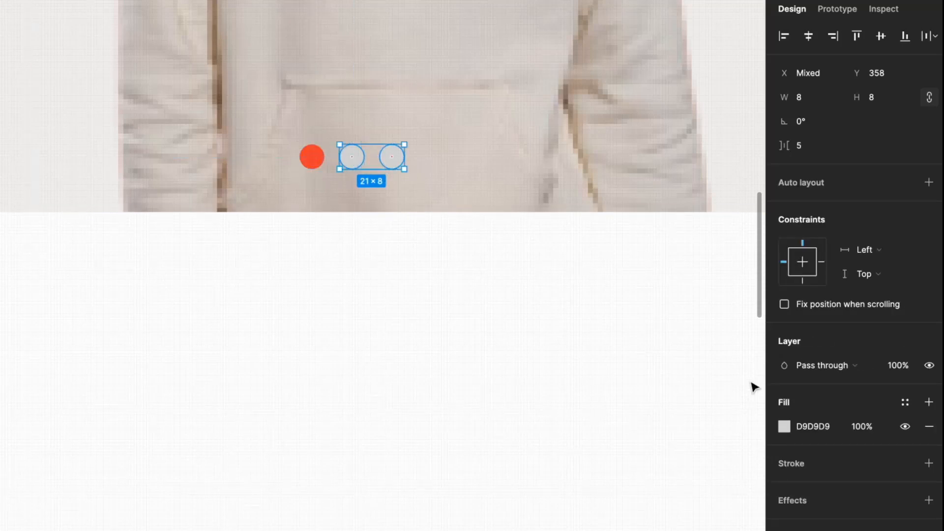
left_click(784, 426)
left_click(640, 276)
left_click_drag(641, 281, 585, 264)
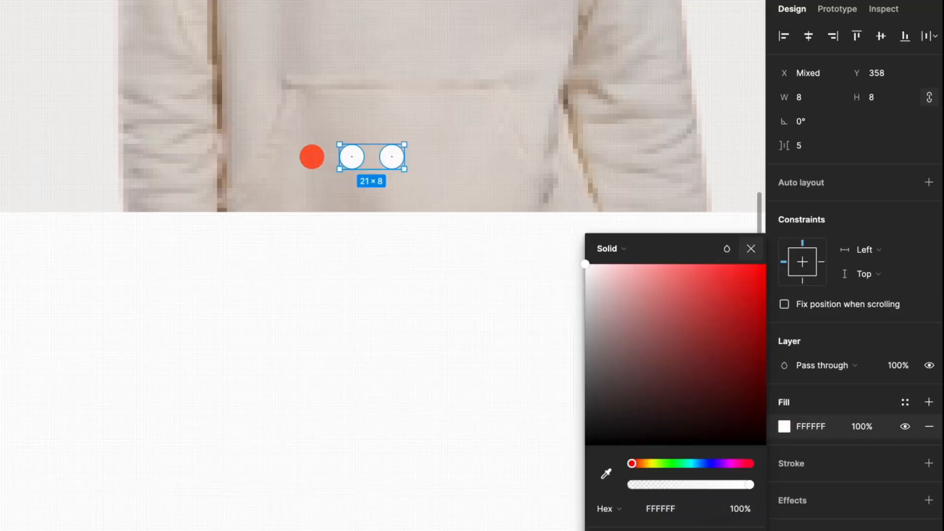
key("Escape")
- Group the three dots and centre them horizontally on the photo
left_click(312, 156, "shift")
key("ctrl+g")
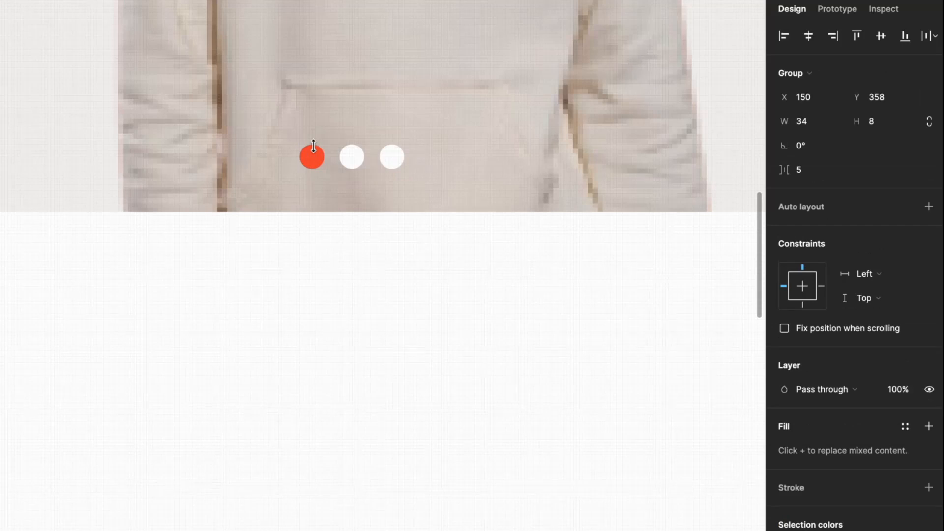
key("alt+h")
scroll(362, 283, "down", 5)
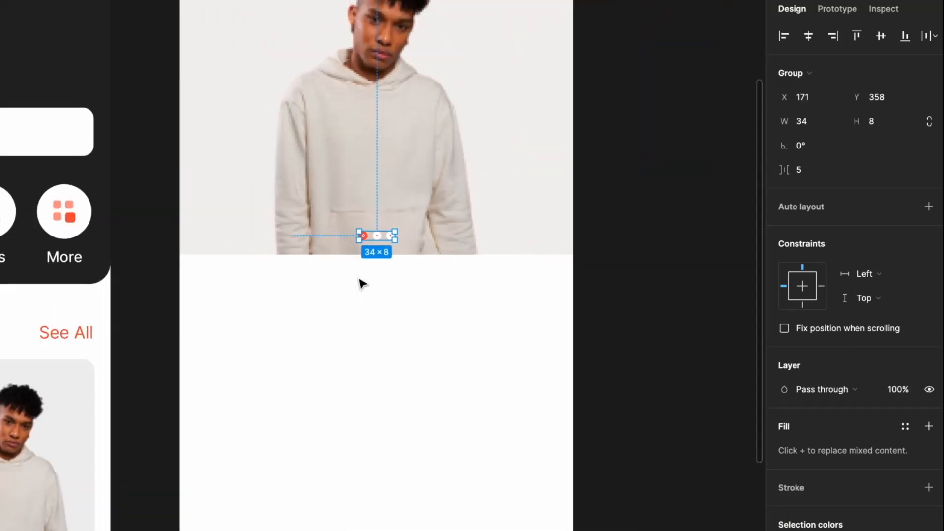
scroll(378, 287, "down", 1)
scroll(385, 290, "up", 2)
- Group the dots together with the product photo and its background block
left_click(432, 359)
left_click_drag(432, 358, 329, 265)
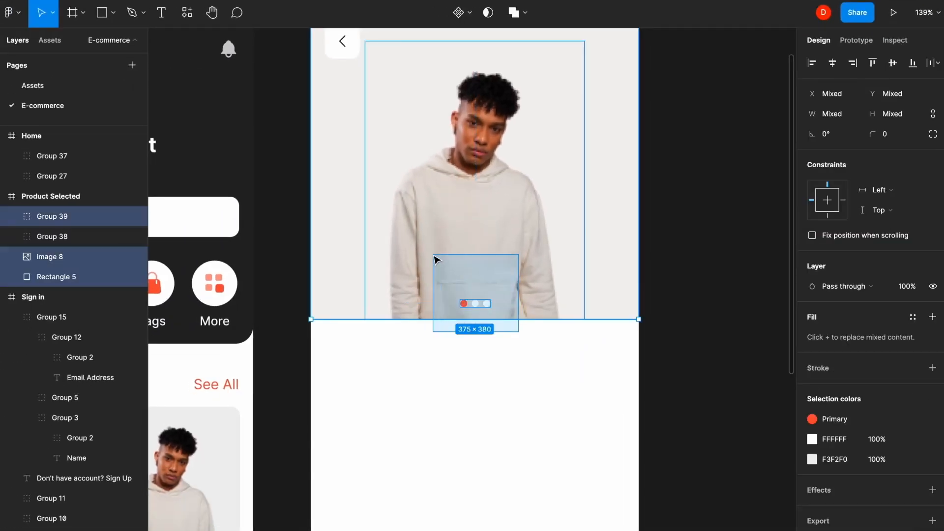
left_click_drag(433, 256, 426, 250)
key("ctrl+g")
scroll(472, 352, "down", 3)
double_click(501, 162)
- Draw a 375×464 rectangle spanning the screen width below the product photo
key("r")
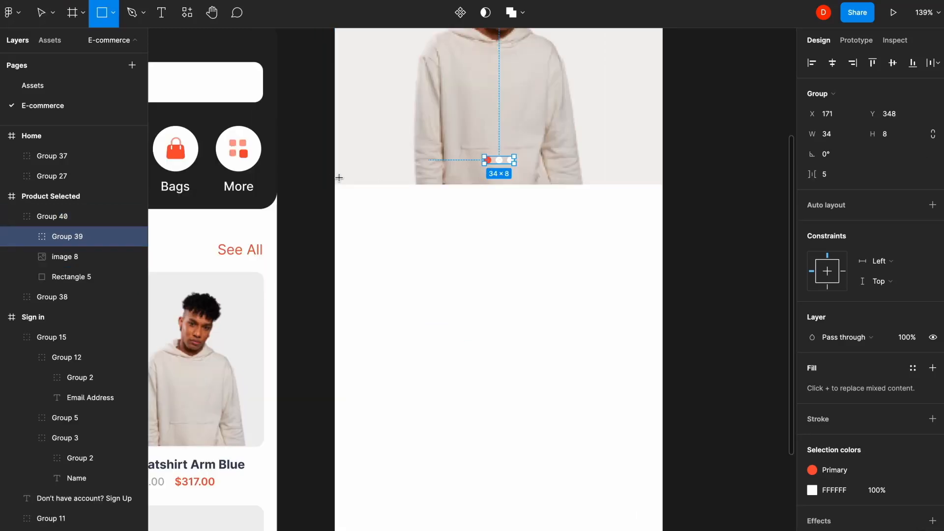
left_click_drag(335, 176, 648, 402)
scroll(643, 402, "down", 2)
scroll(624, 377, "down", 3)
left_click_drag(509, 286, 529, 439)
left_click_drag(594, 356, 605, 356)
- Fill the panel white (FFFFFF) and round its top corners to radius 10
left_click(808, 338)
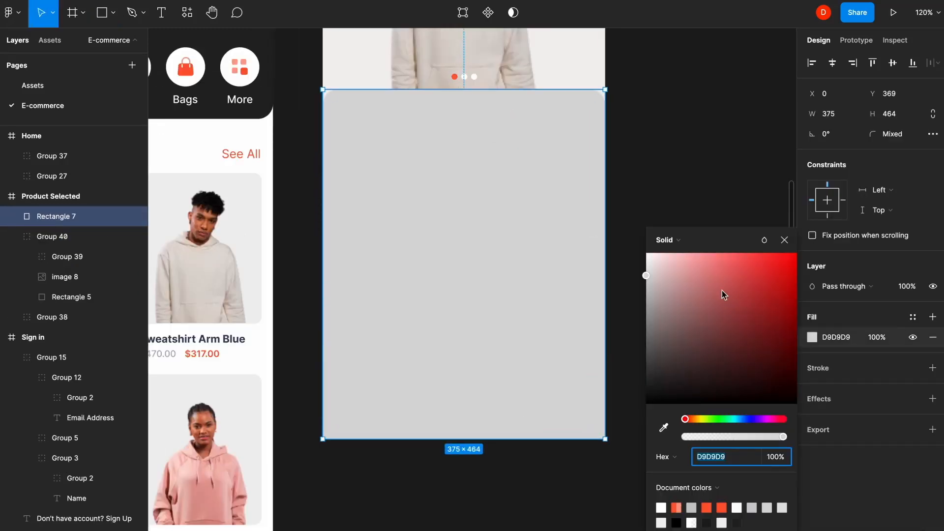
left_click_drag(722, 290, 542, 201)
key("Escape")
left_click(673, 141)
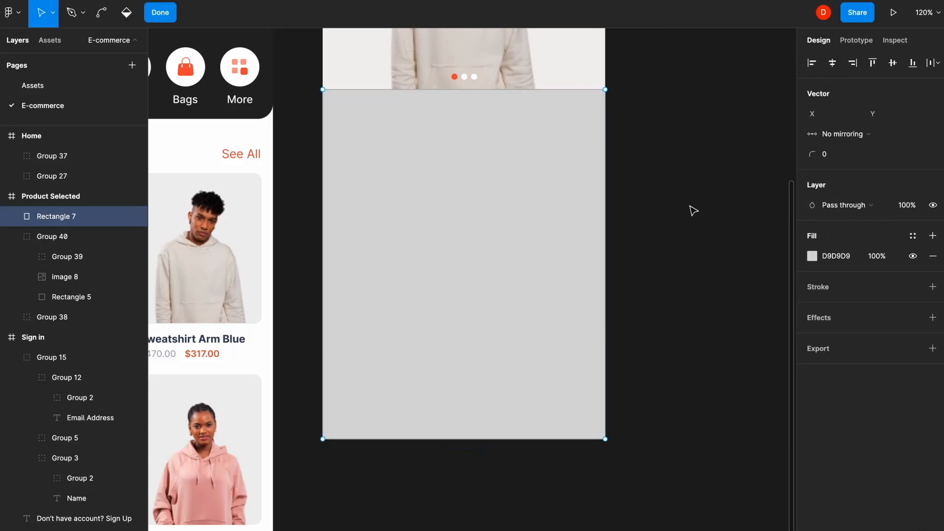
left_click_drag(660, 177, 314, 74)
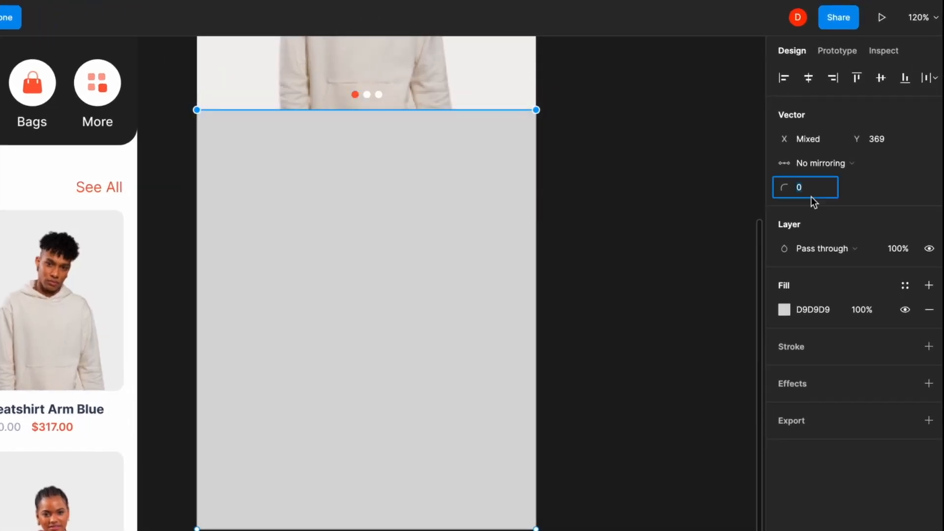
type("10")
left_click(594, 173)
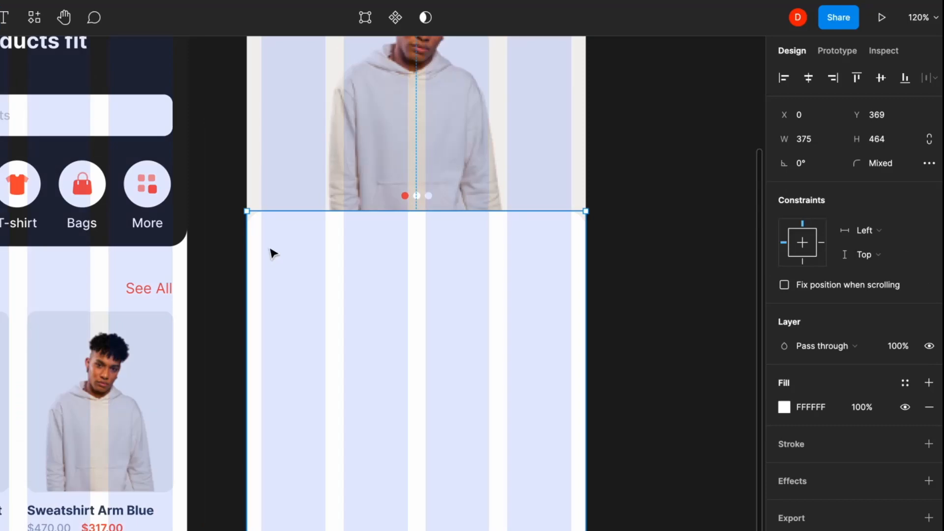
key("t")
left_click(263, 237)
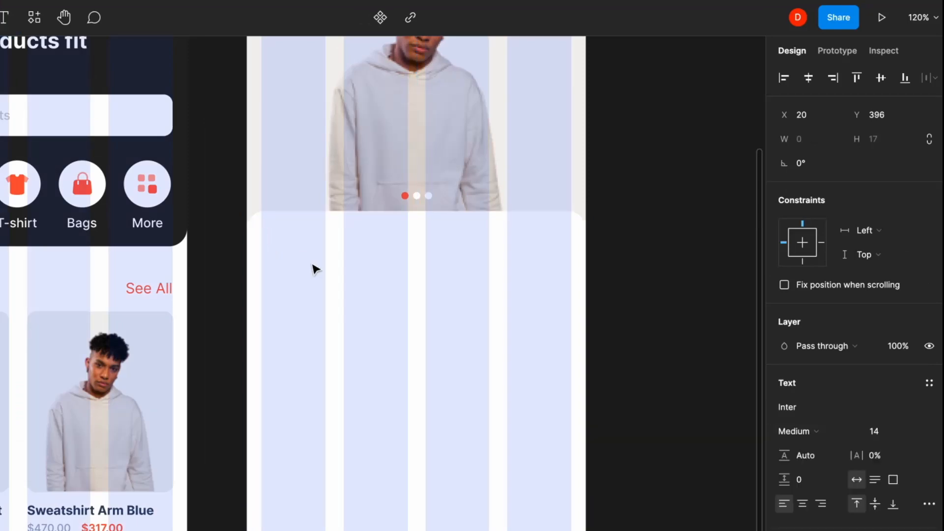
- Type the title 'Swearshirt Arm Hoodie' and style it Semi Bold 18 in navy Secondary
type("Swearshirt Arm Hoodie")
key("Escape")
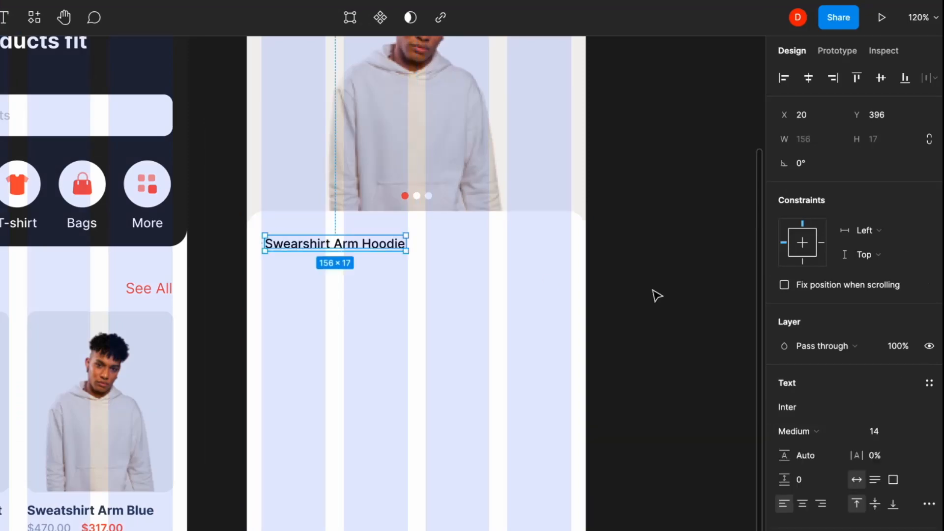
left_click(812, 431)
left_click(840, 451)
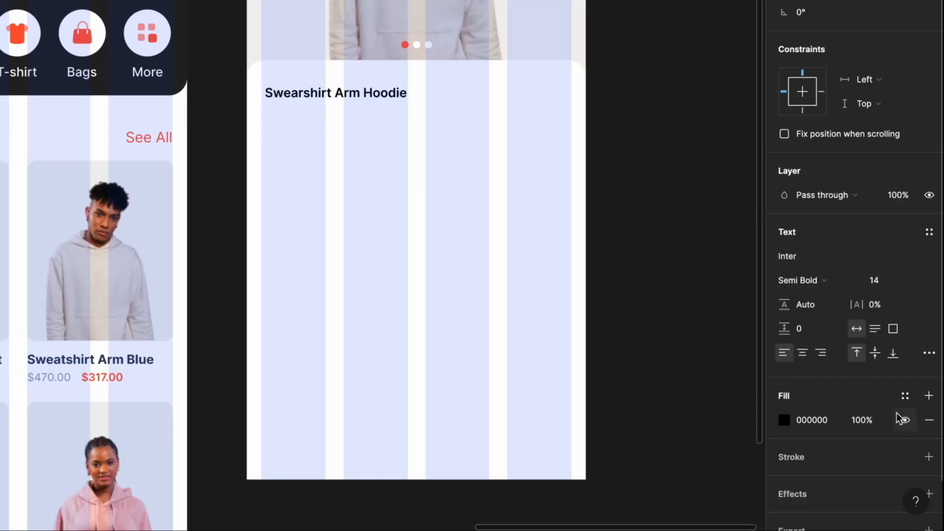
left_click(906, 397)
left_click(820, 481)
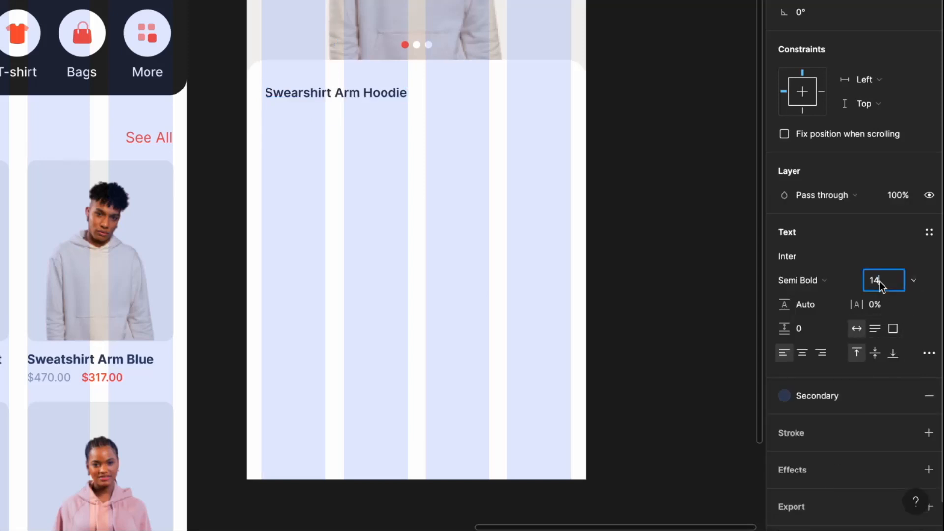
type("18")
key("Return")
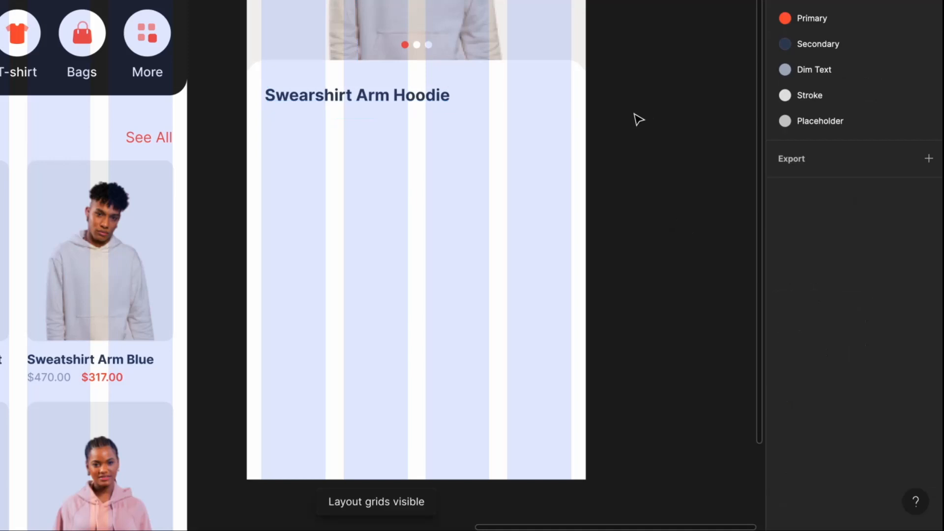
- Duplicate the title to the right and change the copy to the $317.00 price
left_click(410, 101)
left_click_drag(411, 100, 532, 112)
double_click(529, 108)
key("super+a")
type("$")
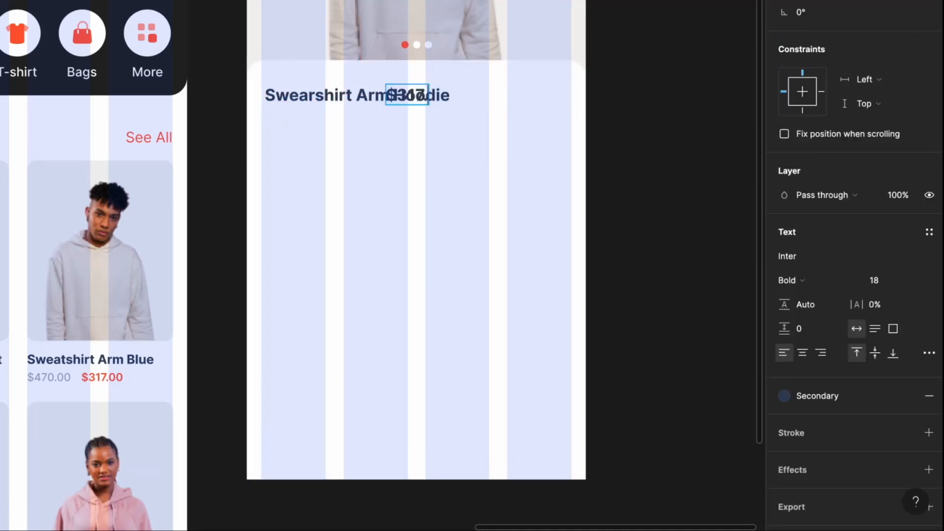
key("Escape")
key("shift+Right")
key("shift+Right")
key("shift+Right")
key("shift+Right")
key("shift+Right")
key("shift+Right")
key("shift+Right")
key("shift+Right")
key("shift+Right")
key("shift+Right")
key("shift+Right")
key("shift+Right")
key("shift+Right")
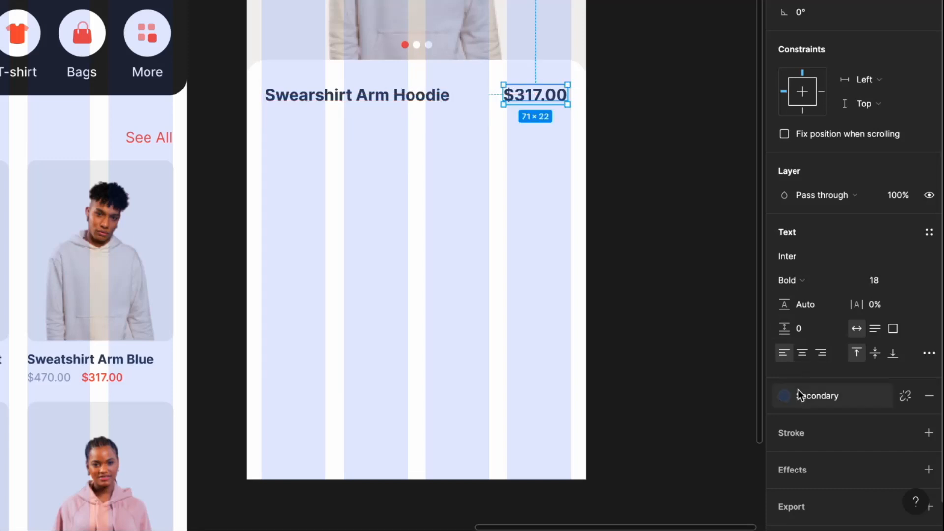
- Style the price Primary red, Semi Bold 14, right-aligned and vertically centred with the title
left_click(784, 396)
left_click(797, 479)
left_click(685, 205)
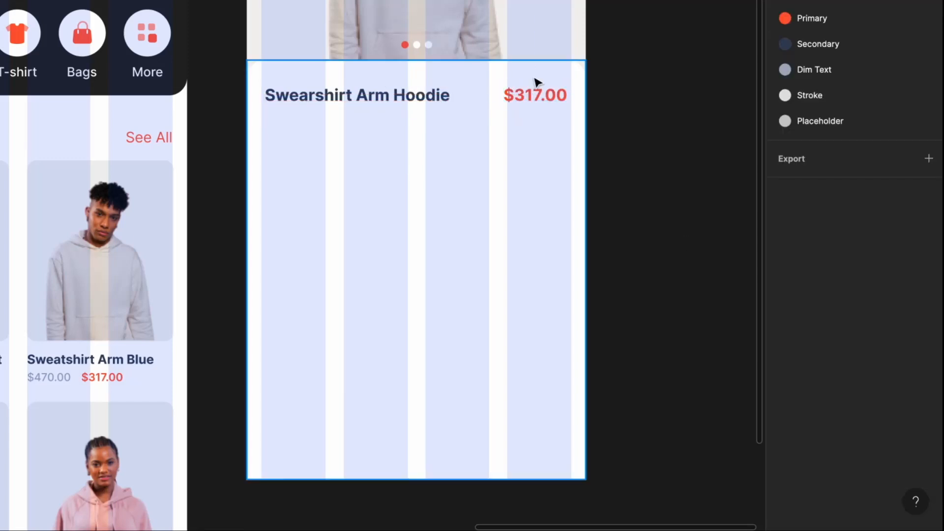
left_click(538, 94)
left_click(789, 280)
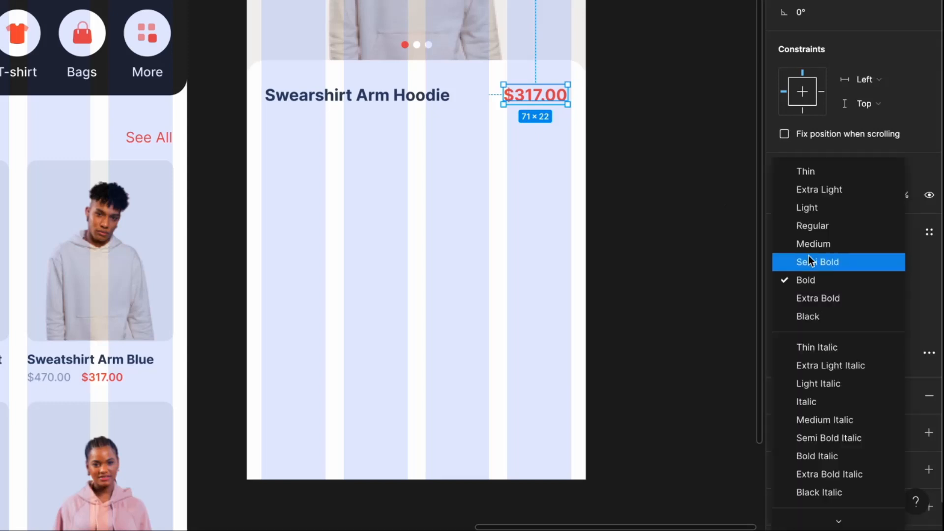
left_click(807, 260)
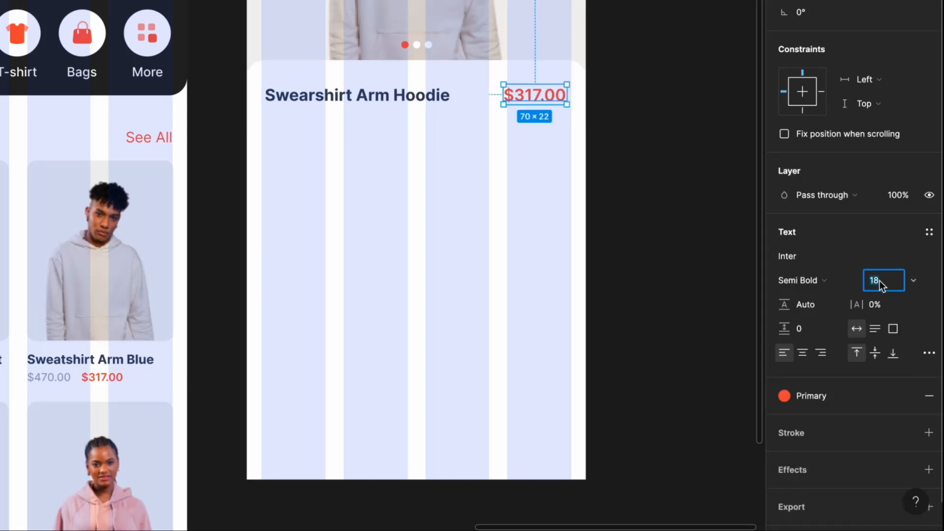
type("14")
key("Return")
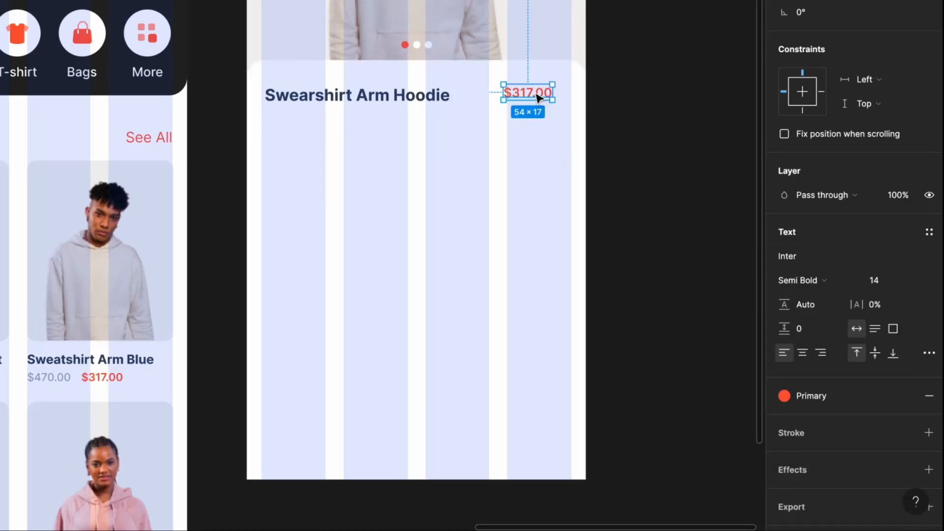
left_click_drag(538, 97, 560, 97)
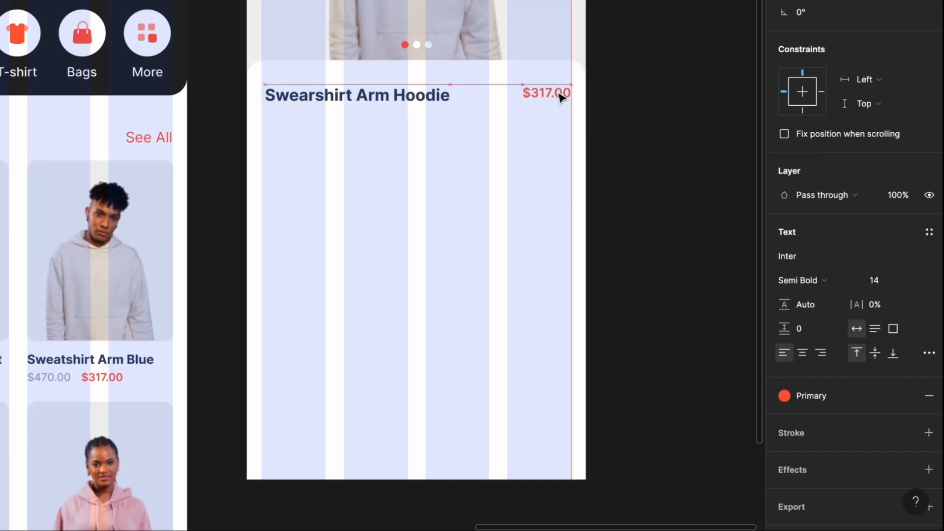
left_click(354, 96, "shift")
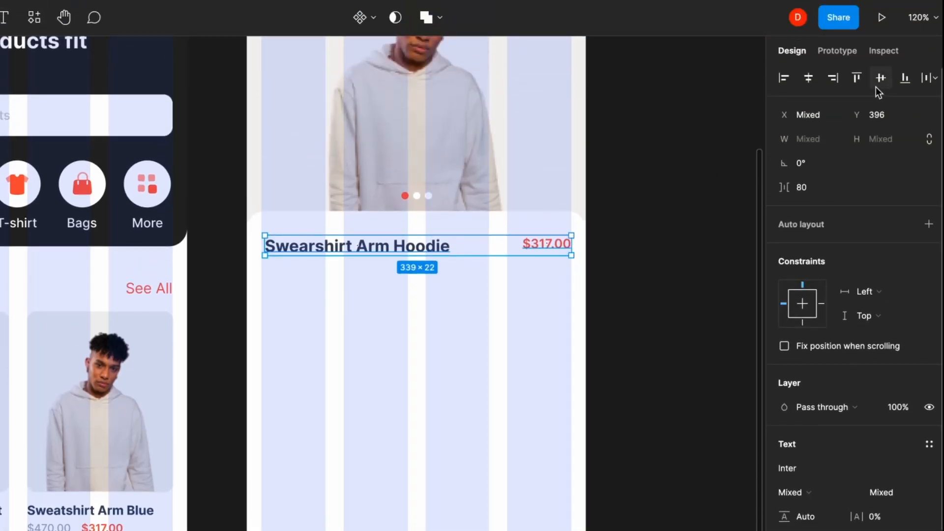
left_click(876, 84)
- Group the hoodie title with its $317.00 price
left_click(666, 218)
left_click(541, 245)
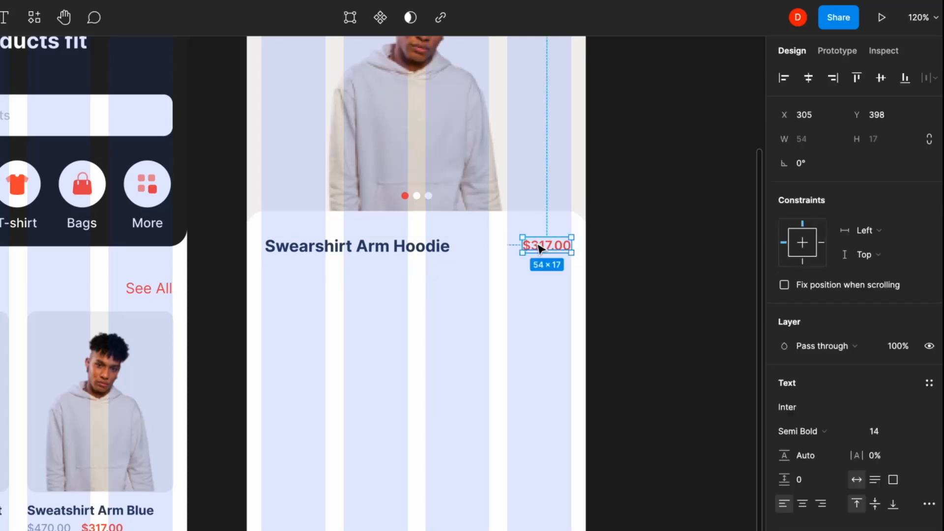
left_click(389, 248, "shift")
key("ctrl+g")
left_click(659, 293)
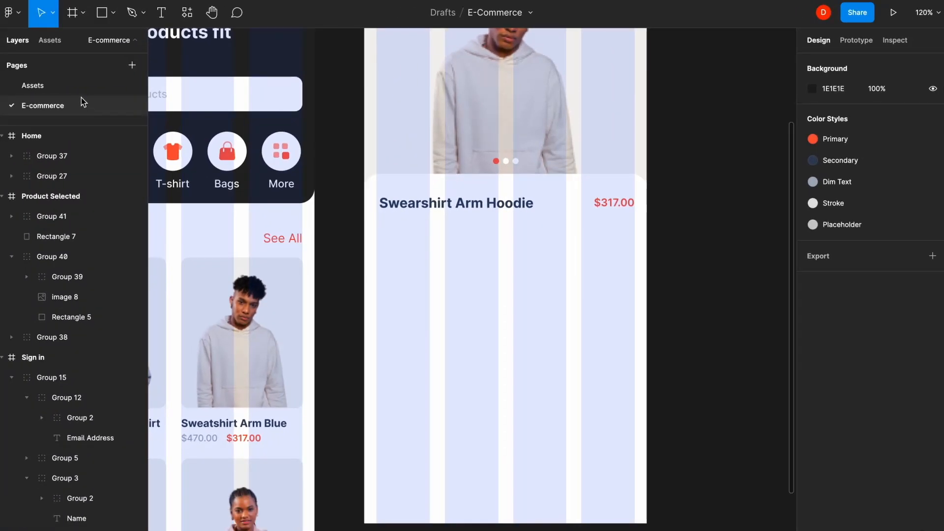
- Copy the three red icons from the Assets page and paste them onto the E-commerce page
left_click(81, 89)
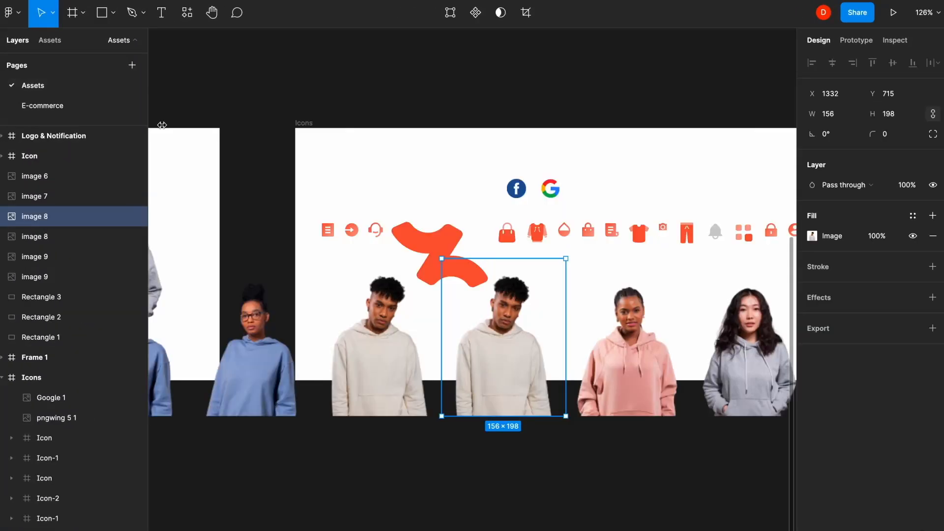
left_click(533, 247)
left_click(506, 242, "shift")
left_click(483, 243, "shift")
key("ctrl+c")
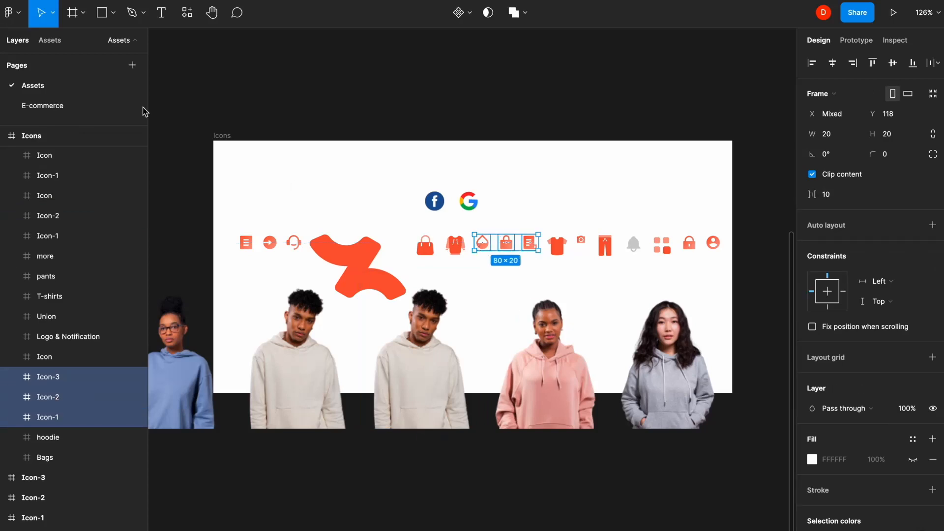
left_click(43, 105)
key("ctrl+v")
- Move the icons into the hoodie card, placing the document icon at the left edge under the title
left_click_drag(641, 70, 463, 406)
left_click(684, 369)
scroll(683, 369, "down", 3)
scroll(683, 368, "up", 2)
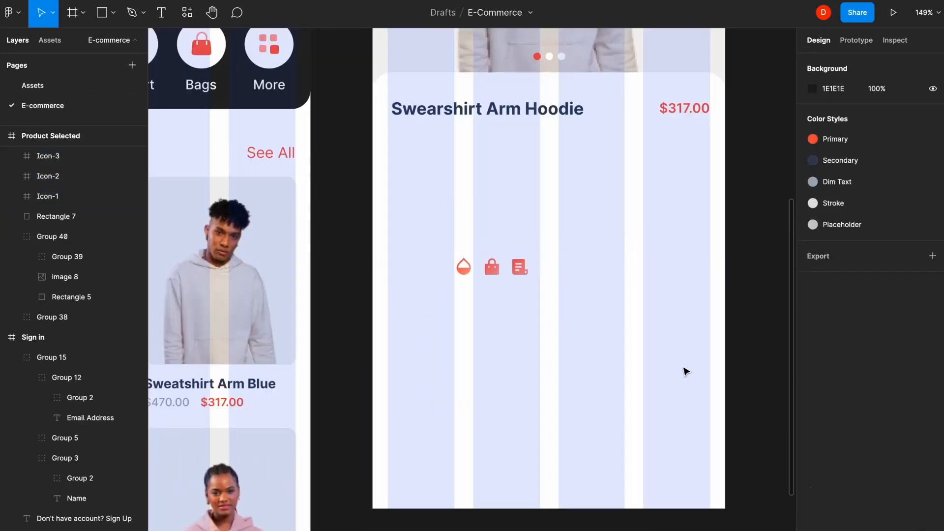
left_click(521, 272)
left_click_drag(524, 273, 399, 167)
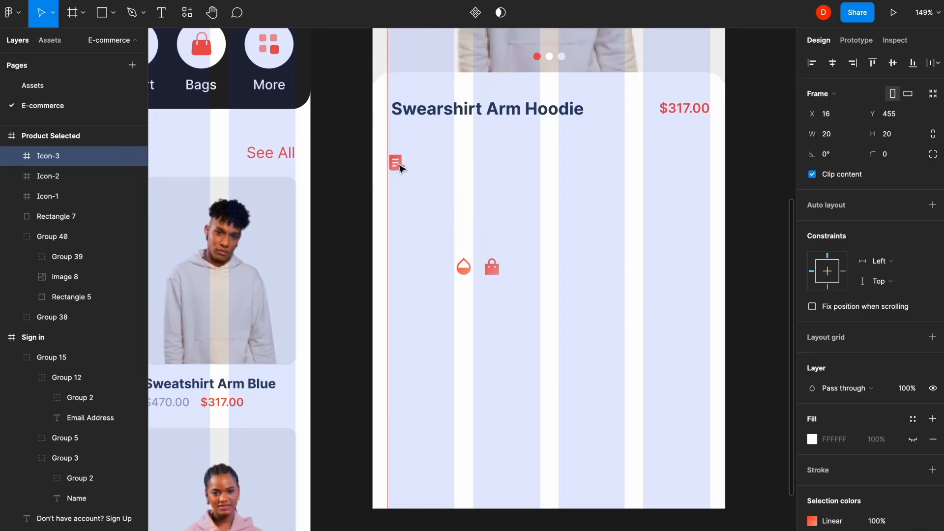
- Add a 'Details' label in the Secondary colour beside the document icon, spaced 16 from it
left_click(431, 167)
key("t")
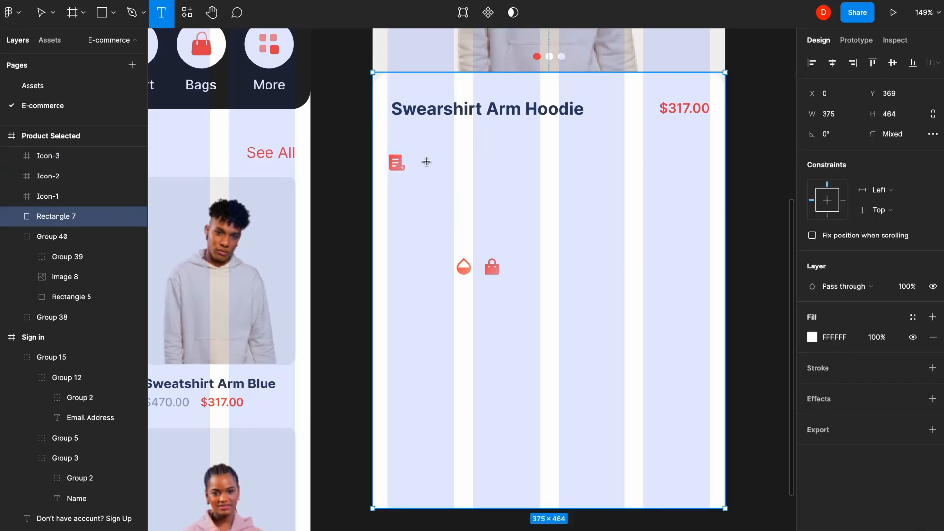
left_click(421, 160)
type("Det")
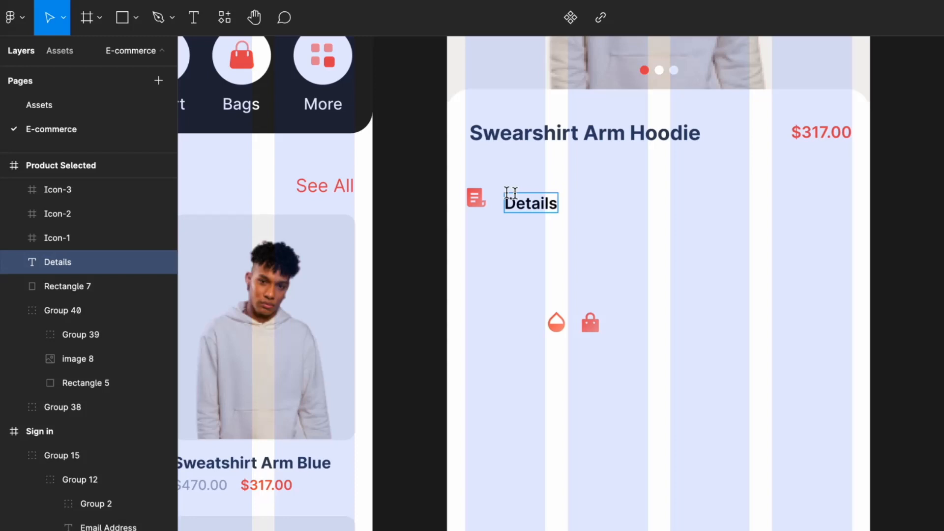
type("ails")
key("Escape")
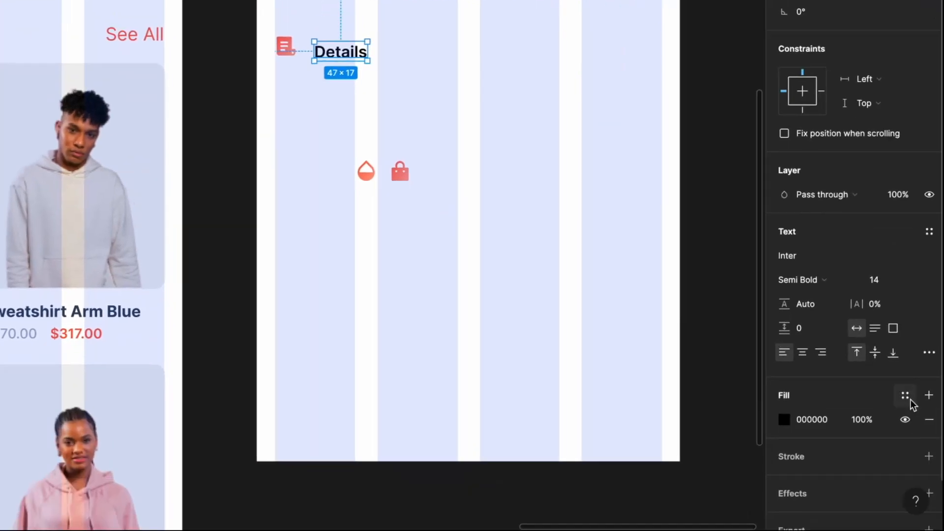
left_click(908, 398)
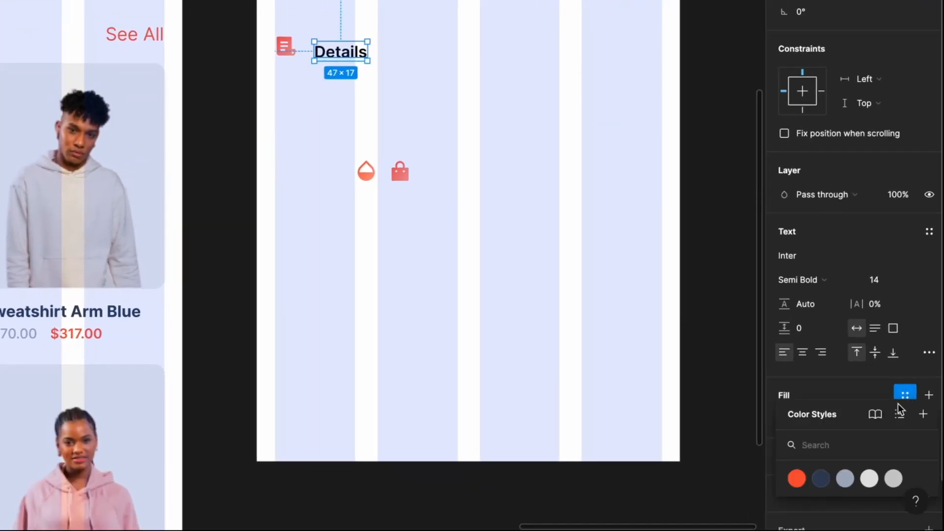
left_click(821, 477)
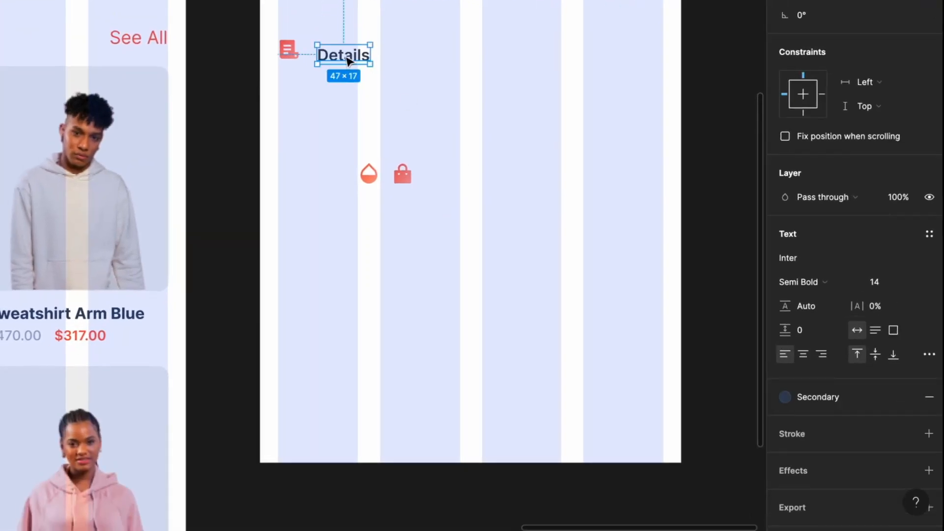
left_click_drag(343, 53, 341, 48)
left_click(401, 167, "shift")
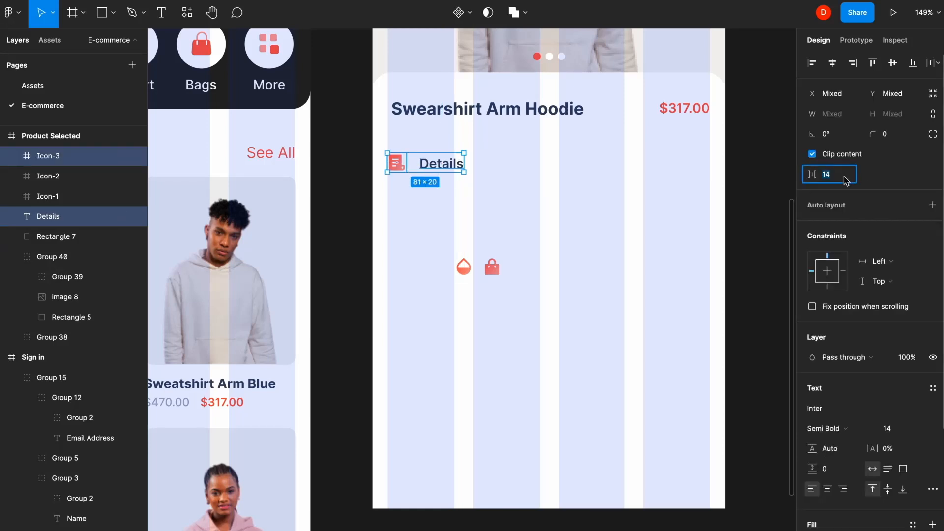
key("Return")
left_click(757, 181)
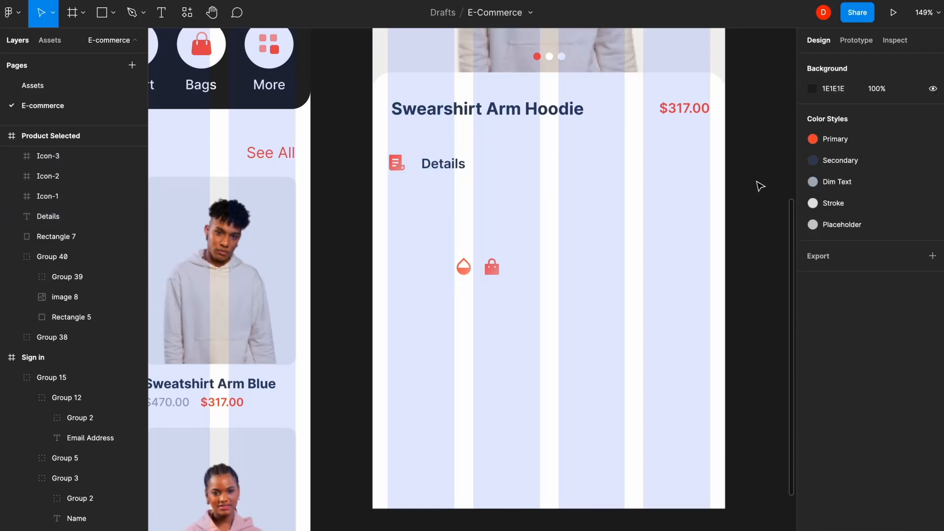
left_click(502, 259)
- Create a text box below Details and fill it with a Startup Ipsum placeholder paragraph
key("t")
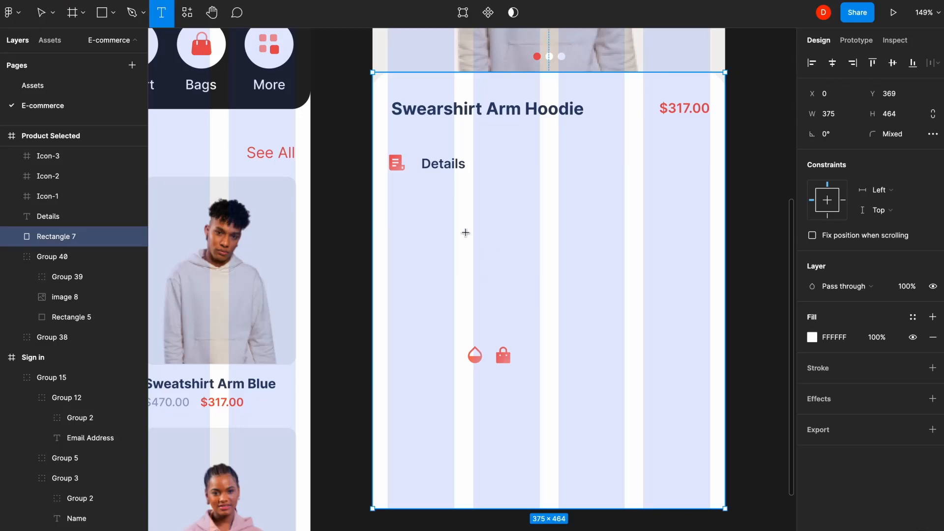
left_click(425, 192)
type("scscs")
key("Escape")
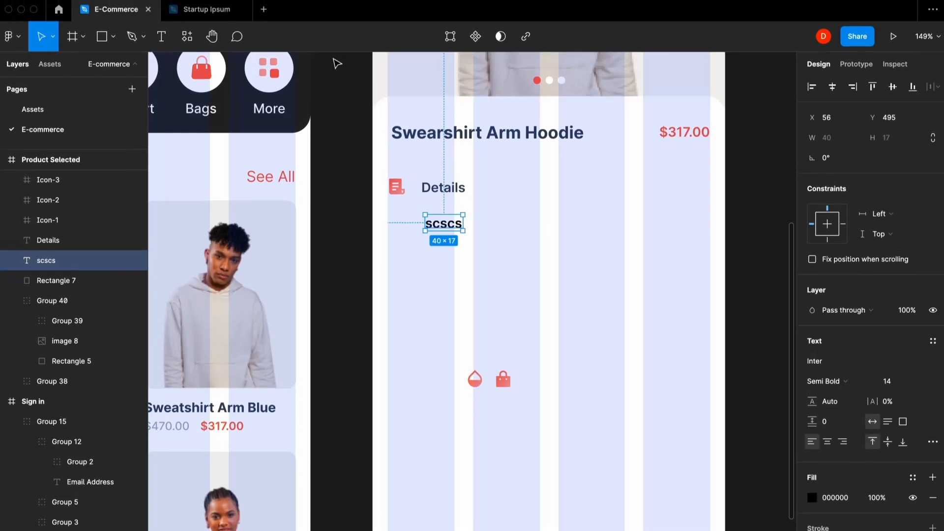
left_click(305, 7)
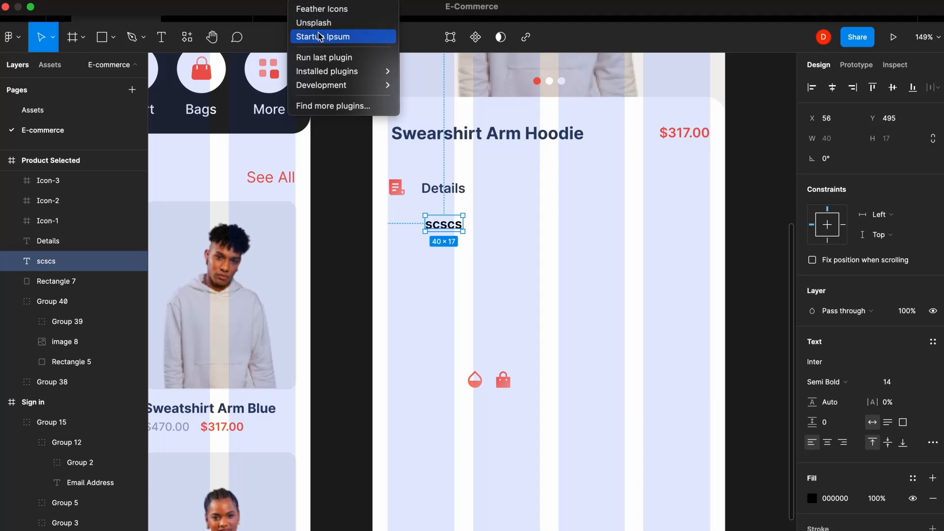
left_click(320, 37)
left_click(502, 387)
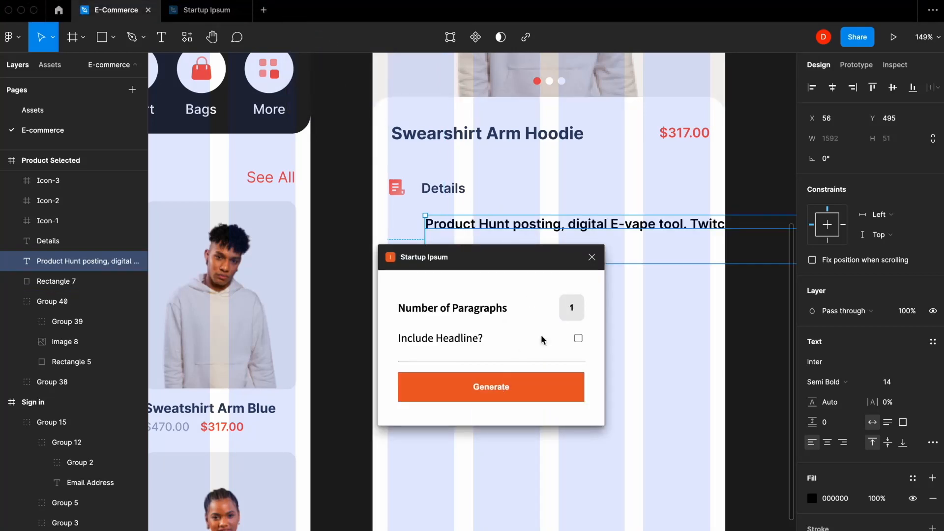
left_click(592, 257)
- Narrow the paragraph and trim it to four lines by deleting the last sentences
double_click(548, 248)
key("BackSpace")
key("BackSpace")
scroll(518, 248, "right", 8)
scroll(520, 234, "down", 8)
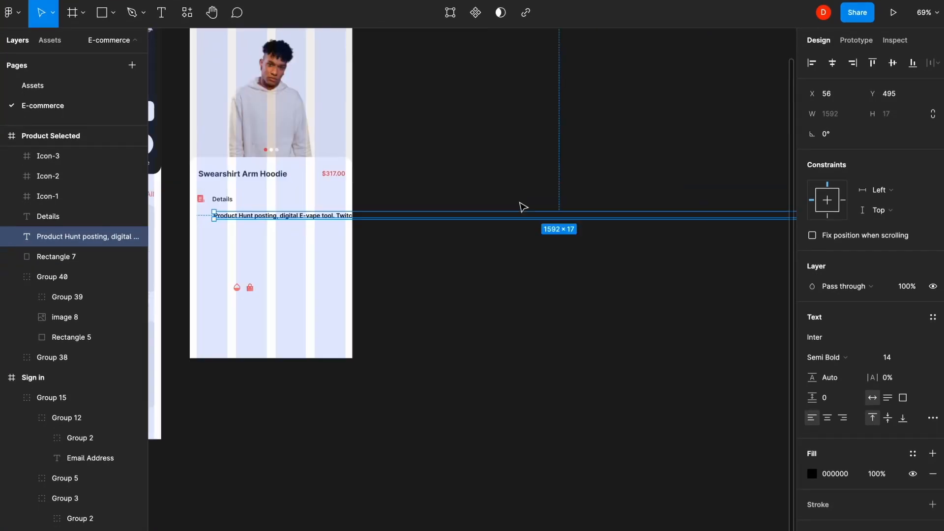
left_click_drag(630, 239, 312, 216)
scroll(314, 219, "left", 4)
scroll(314, 219, "up", 8)
left_click_drag(746, 273, 674, 273)
double_click(570, 295)
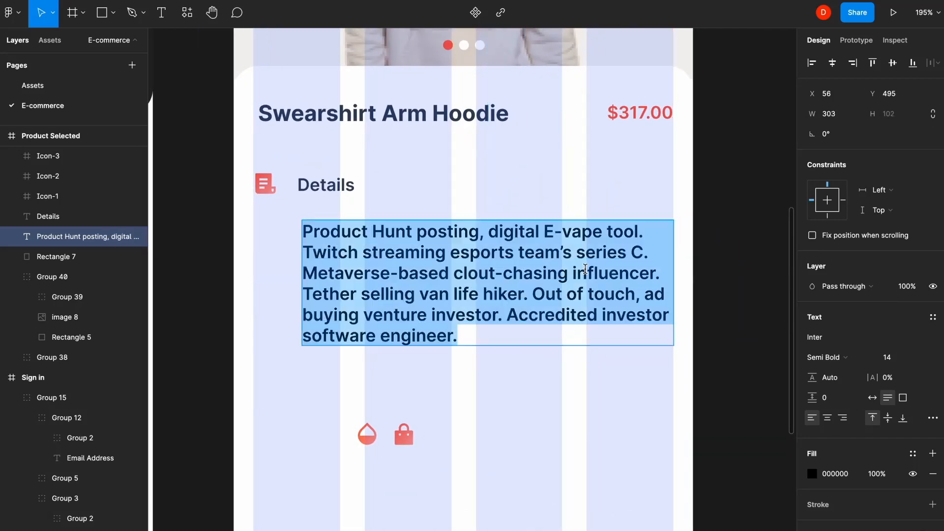
left_click_drag(528, 294, 541, 361)
key("BackSpace")
key("Escape")
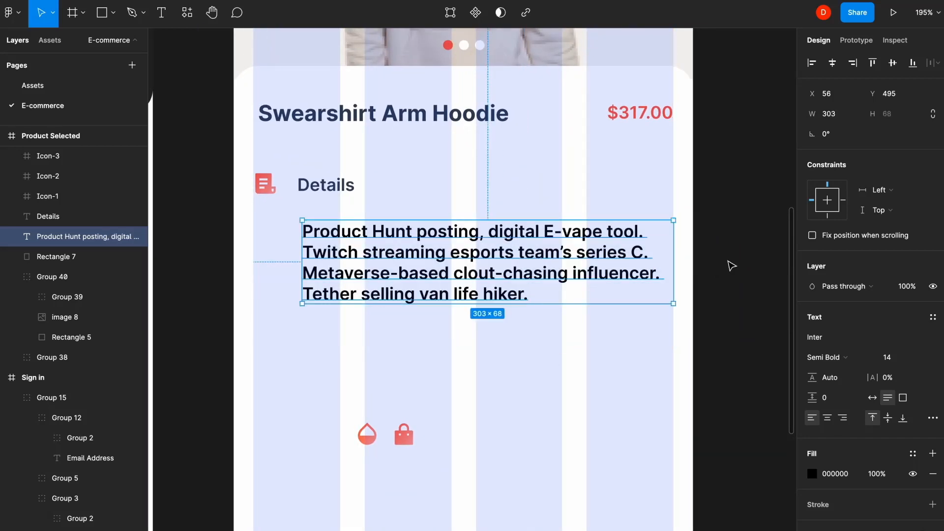
- Make the description Regular weight in Dim Text and move it up under Details
left_click(834, 363)
left_click(848, 331)
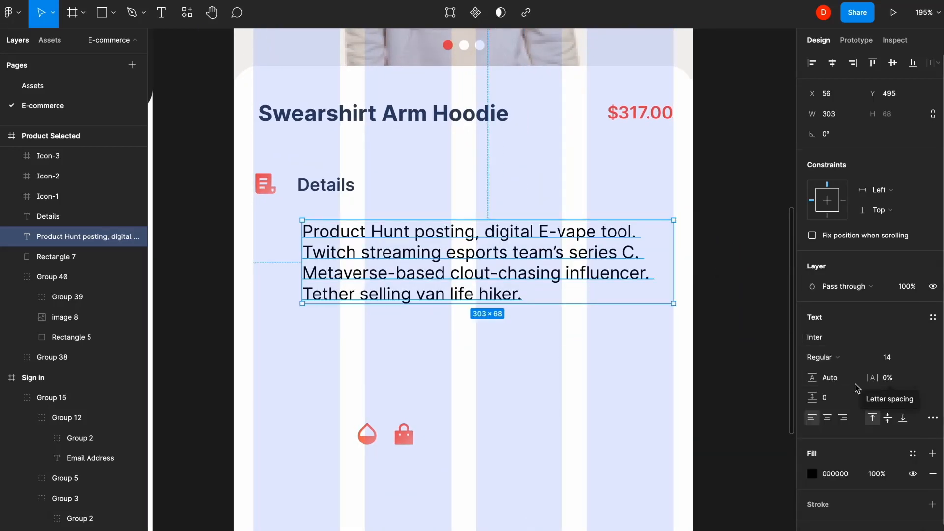
left_click(912, 454)
left_click(883, 487)
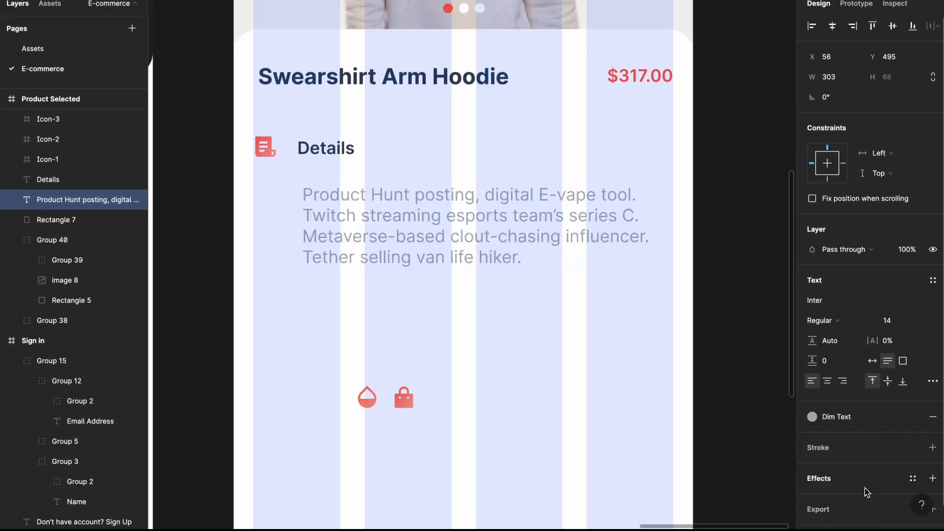
left_click_drag(425, 250, 418, 245)
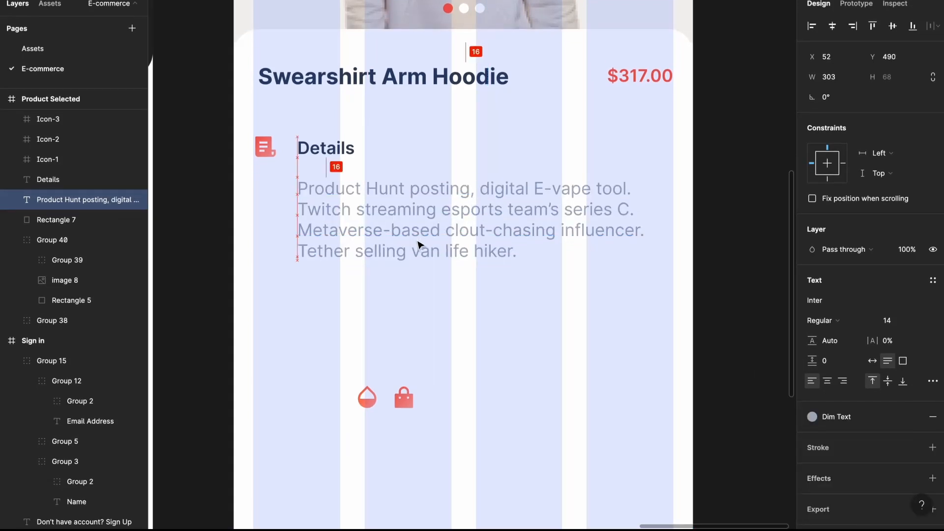
- Group the Details heading with its document icon
left_click(317, 153)
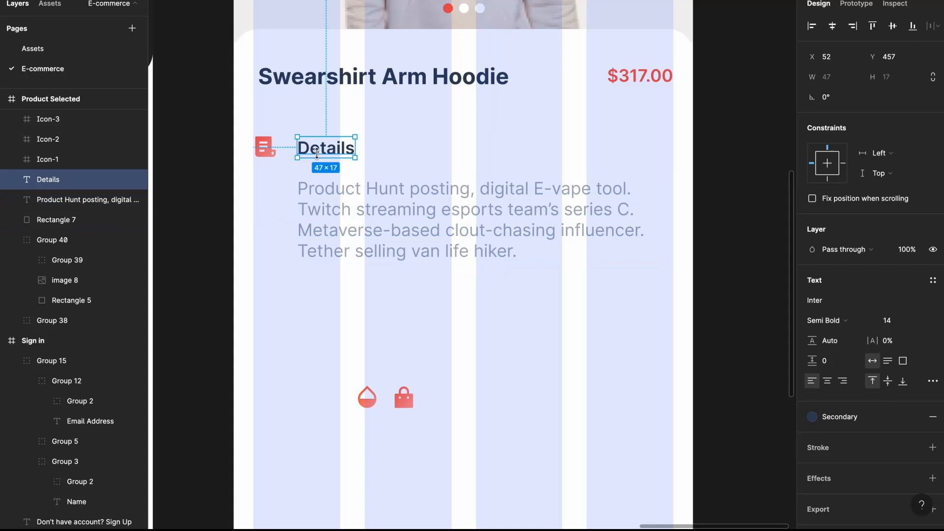
left_click(277, 149, "shift")
key("ctrl+g")
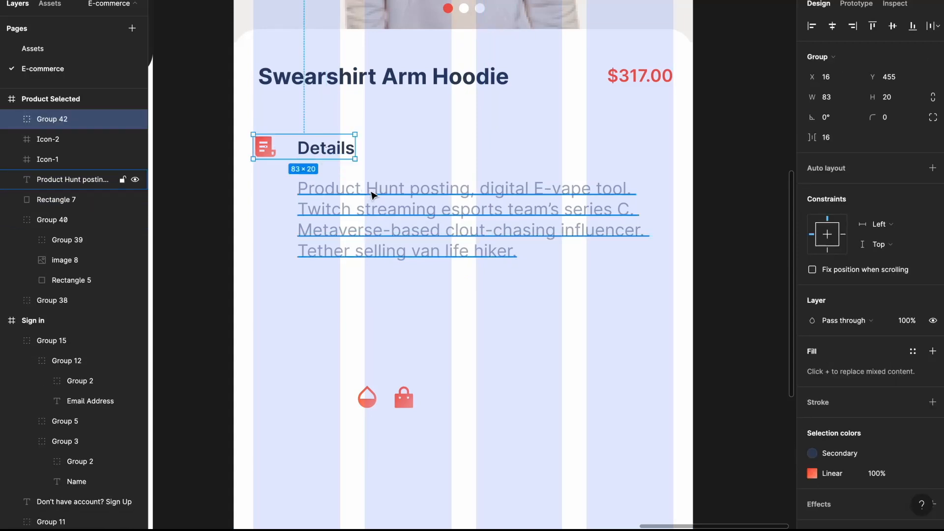
- Duplicate the Details heading group below the description and rename it 'Size Item'
left_click(371, 195, "shift")
key("Escape")
scroll(371, 195, "down", 2)
left_click_drag(334, 50, 323, 197)
double_click(323, 197)
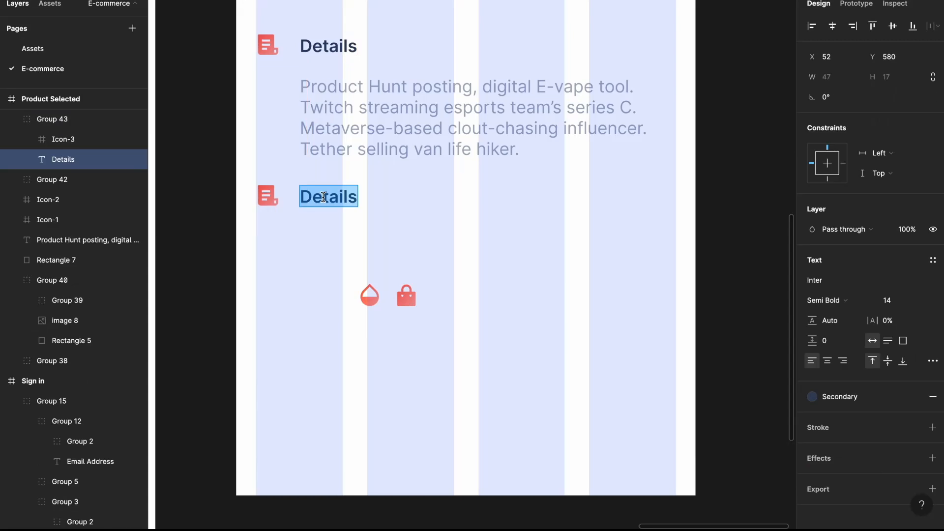
type("Size Item")
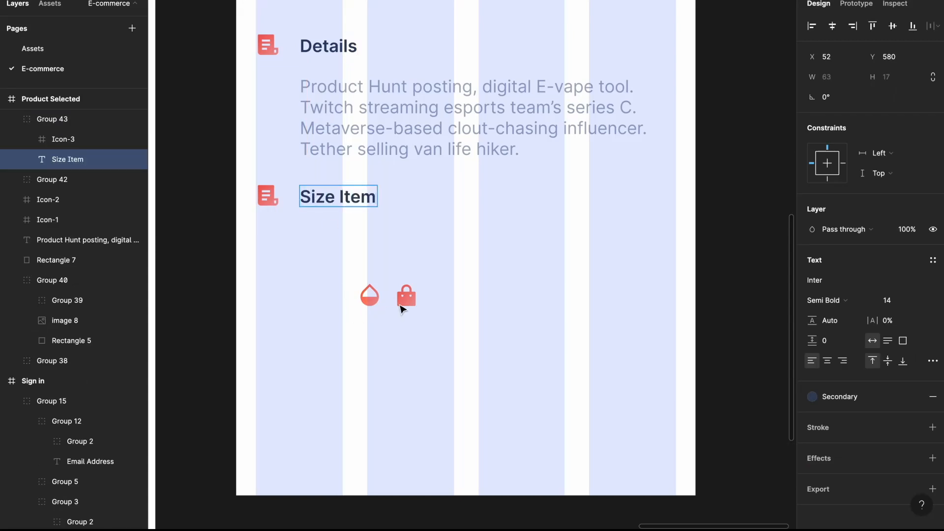
- Move the red bag icon into the Size Item group and delete its document icon
left_click(406, 297)
key("Delete")
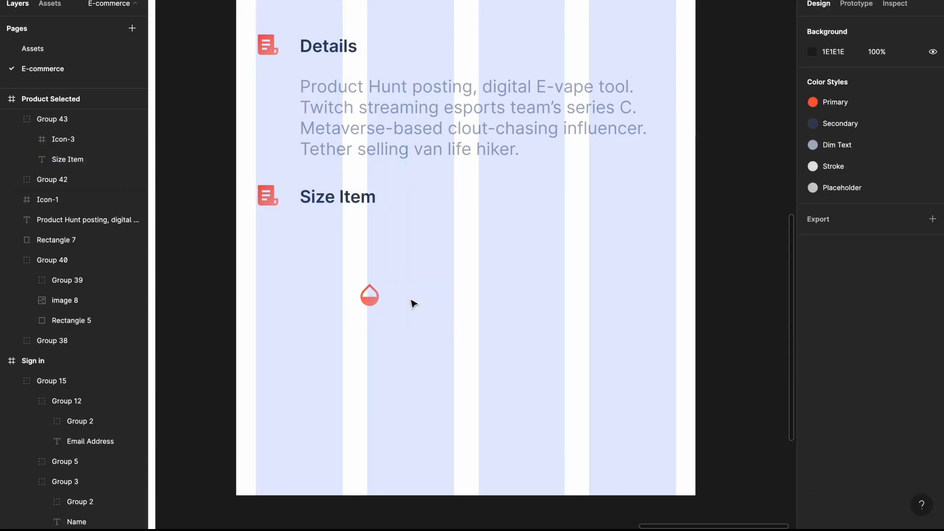
left_click(318, 203, "super")
key("super+v")
left_click(268, 194, "shift")
scroll(268, 195, "up", 5)
left_click_drag(269, 197, 395, 183)
left_click(395, 181)
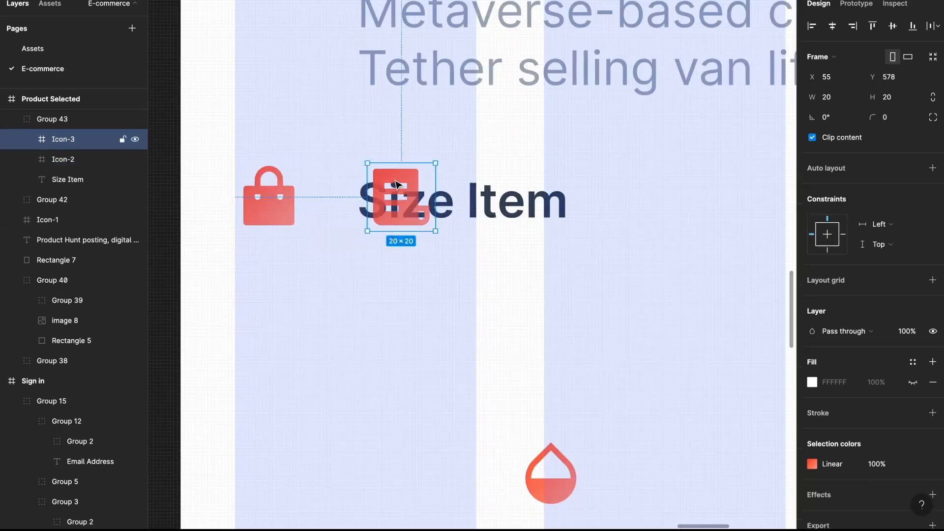
key("Delete")
scroll(396, 184, "down", 5)
left_click(453, 277)
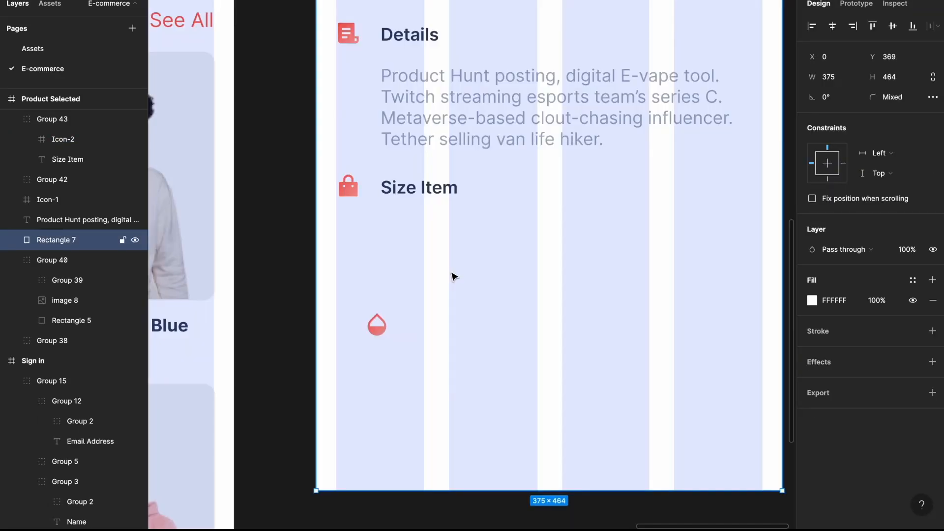
- Draw a 40×40 circle below Size Item, aligned with the heading's icon
left_click_drag(390, 221, 425, 273)
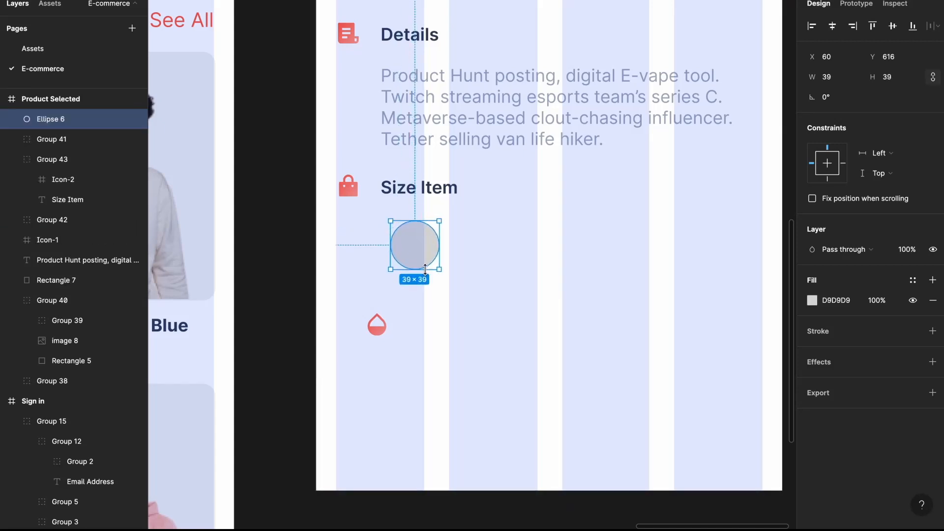
type("40")
key("Return")
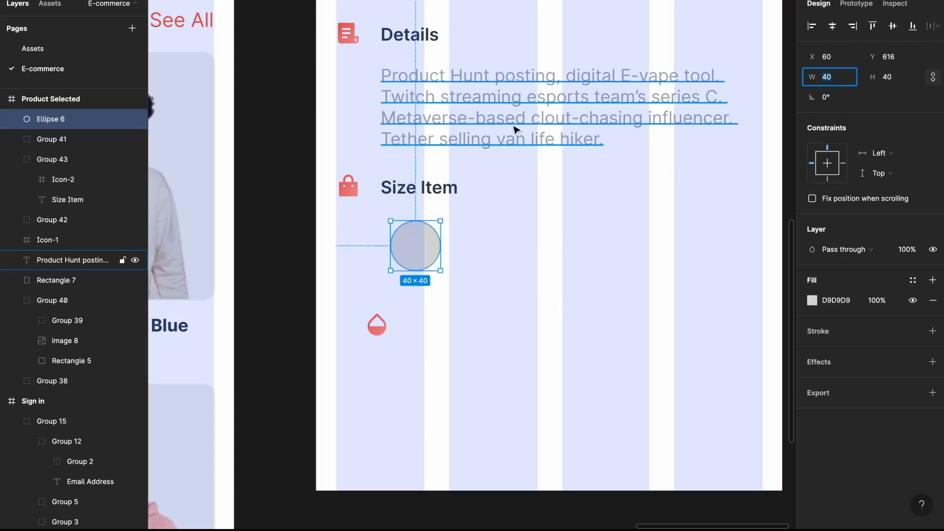
left_click_drag(421, 236, 411, 245)
left_click(418, 239, "shift")
left_click(414, 183, "shift")
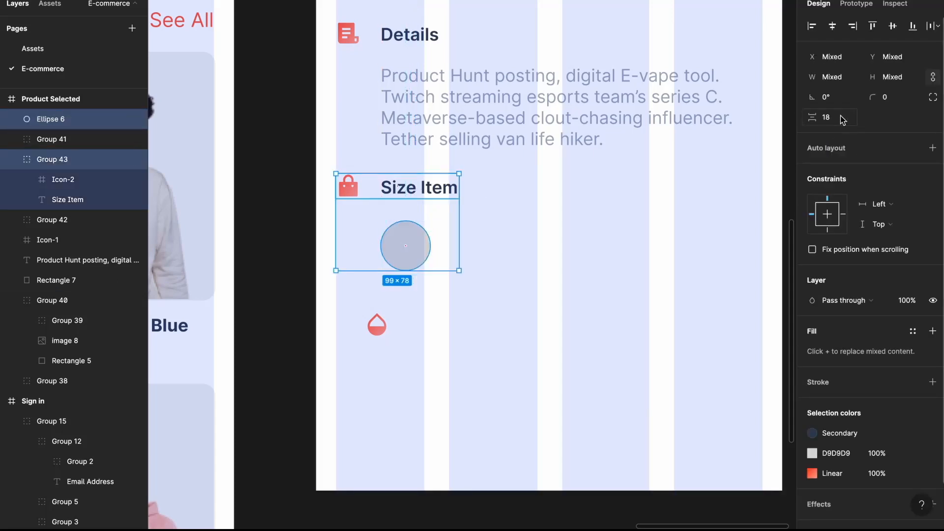
key("Escape")
left_click(412, 232)
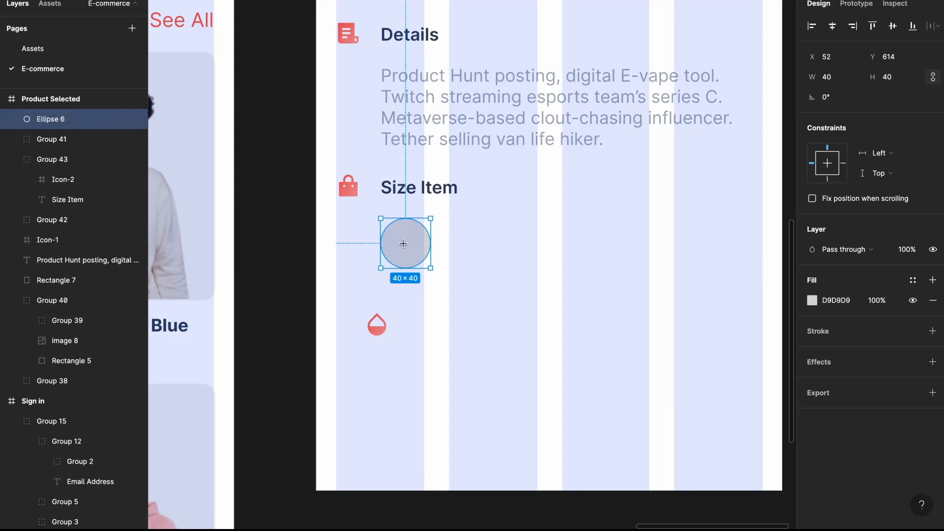
- Add an 'S' label centred in the circle, coloured Dim Text
left_click(403, 243)
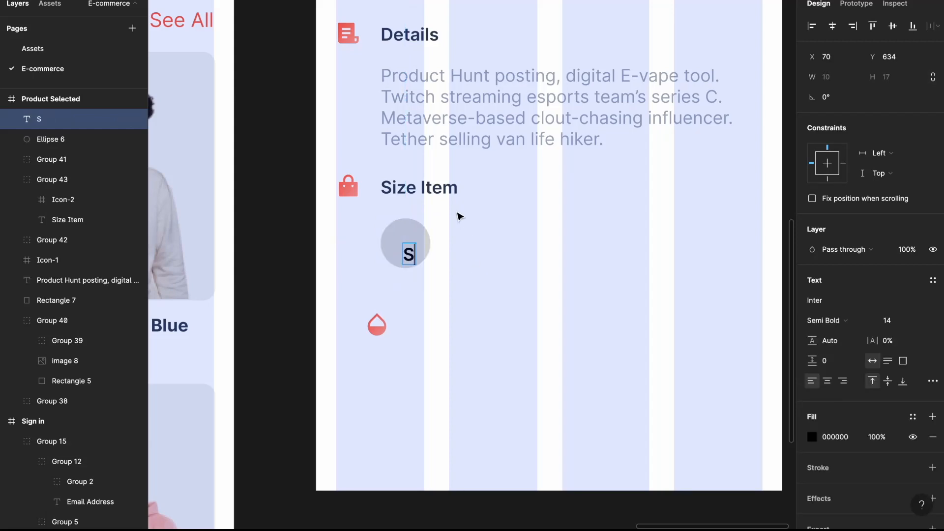
key("Escape")
left_click_drag(408, 254, 404, 243)
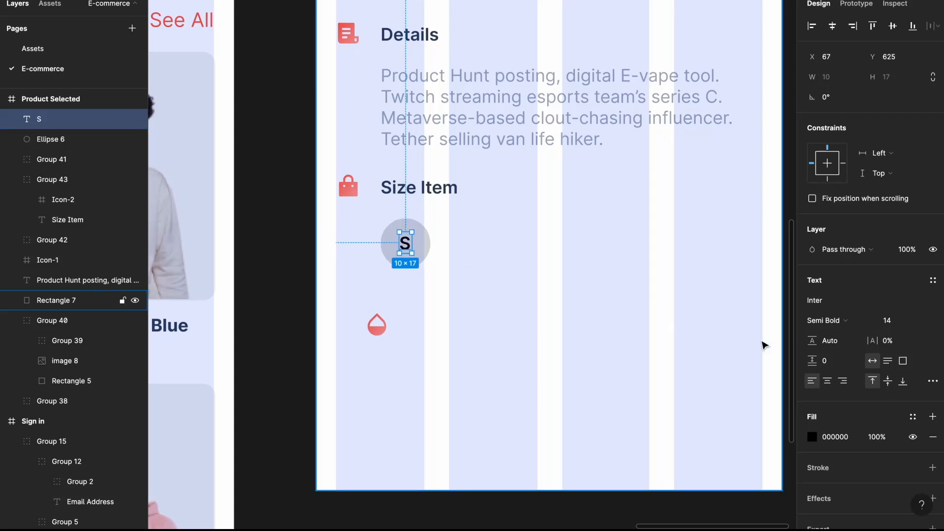
left_click(914, 418)
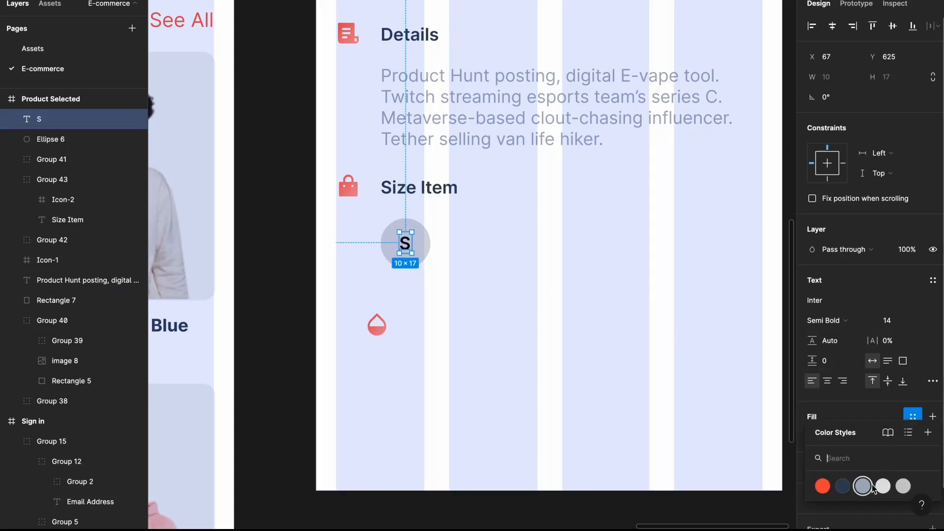
left_click(863, 486)
- Give the circle an F4F4F4 fill and a Dim Text outline stroke
left_click(424, 248)
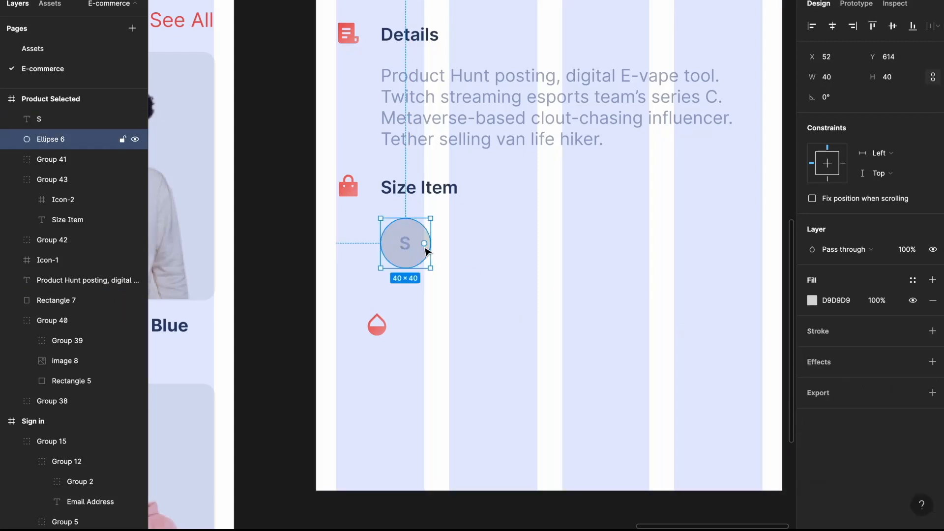
key("ctrl+g")
left_click(812, 301)
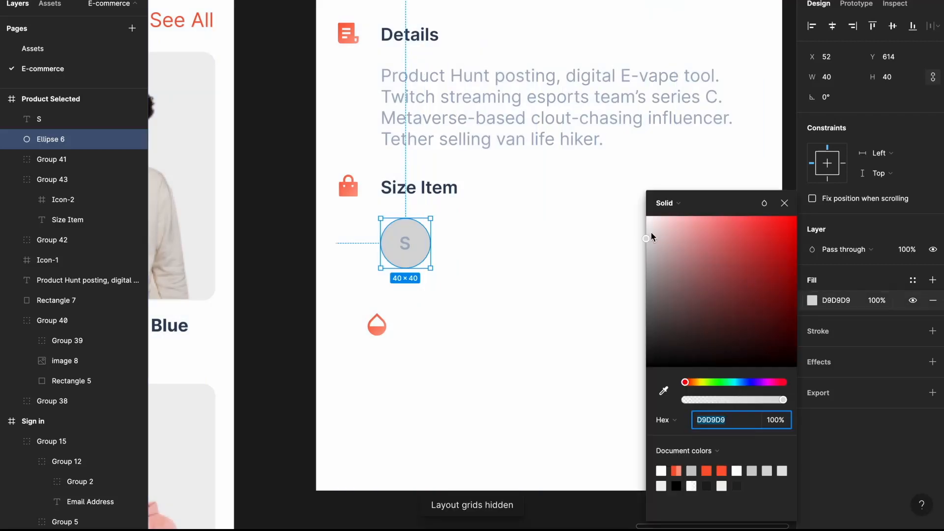
left_click_drag(649, 230, 632, 231)
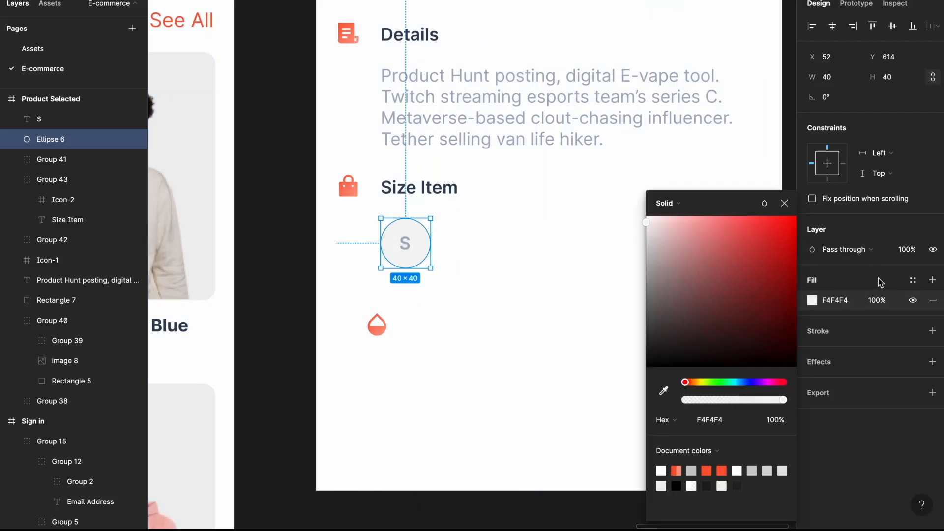
left_click(933, 333)
left_click(913, 331)
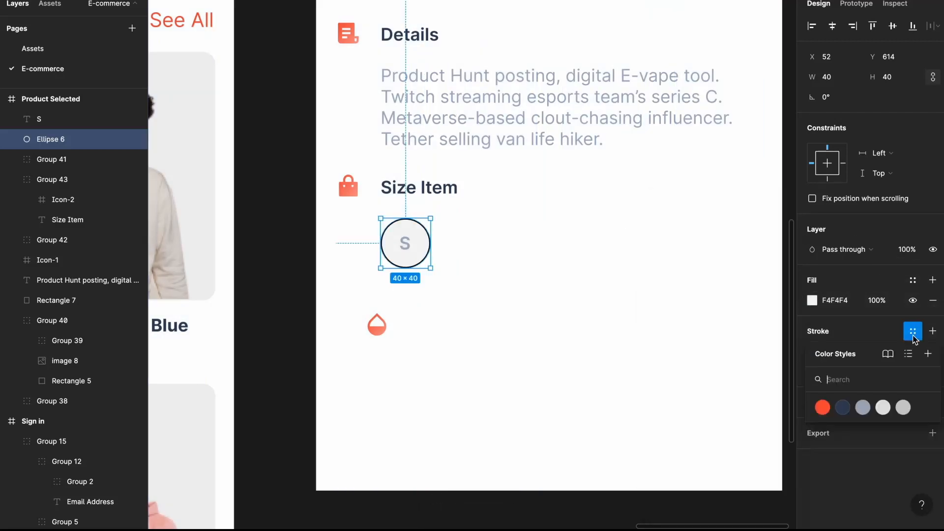
left_click(840, 405)
left_click(843, 331)
left_click(866, 401)
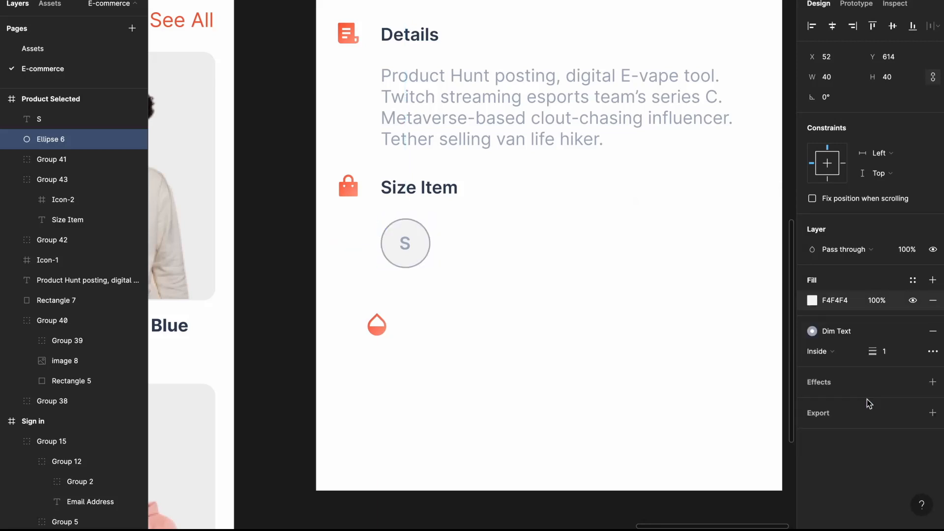
- Group the S label with its circle and duplicate the chip into four size chips
left_click(403, 246)
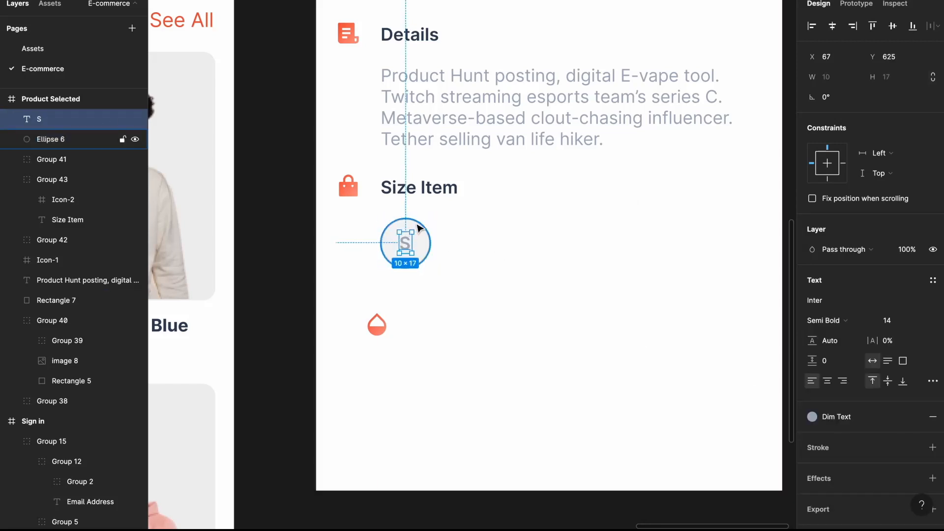
left_click(409, 241, "shift")
key("ctrl+g")
left_click_drag(410, 240, 478, 239)
key("ctrl+d")
key("ctrl+d")
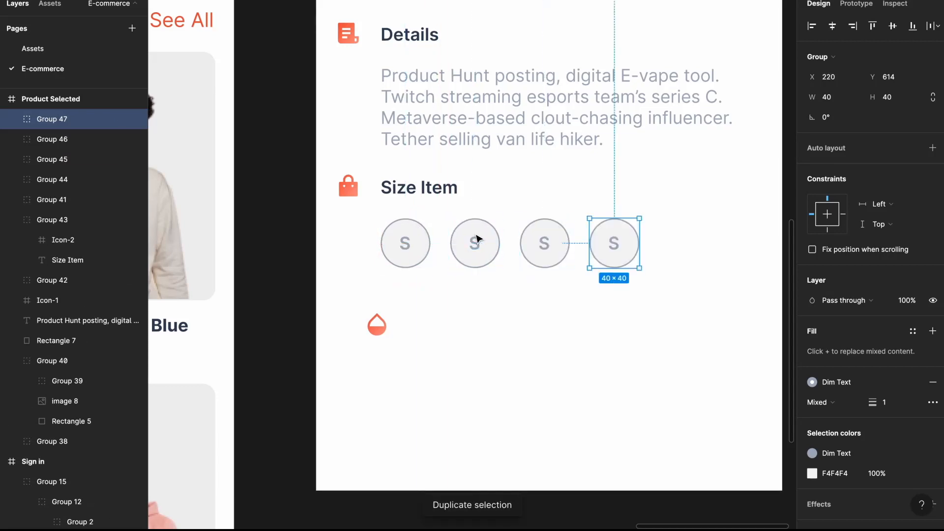
- Relabel the second and third chips M and L, centred in their circles
double_click(480, 248)
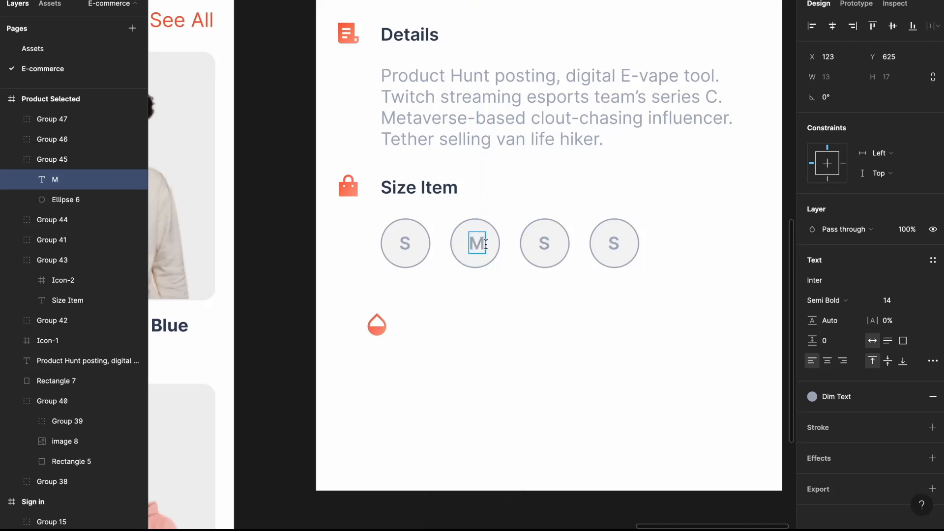
key("alt+h")
key("alt+v")
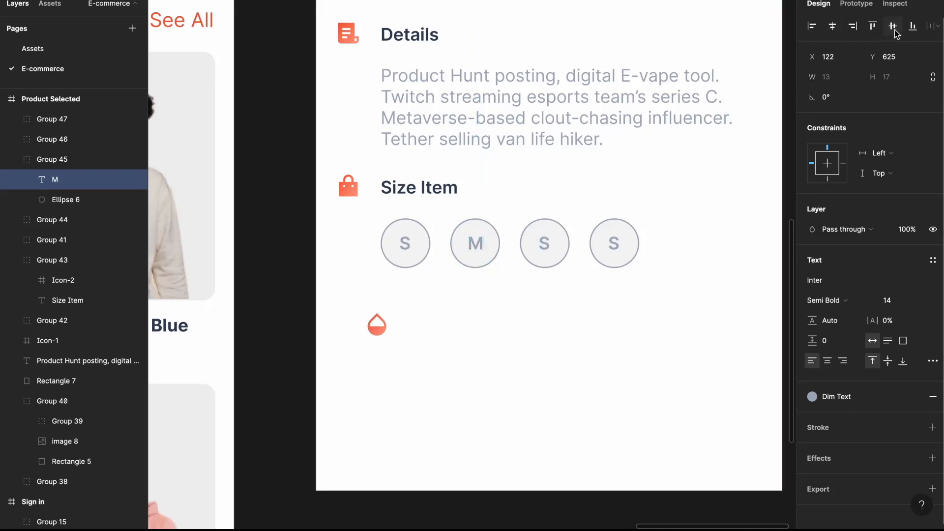
double_click(538, 243)
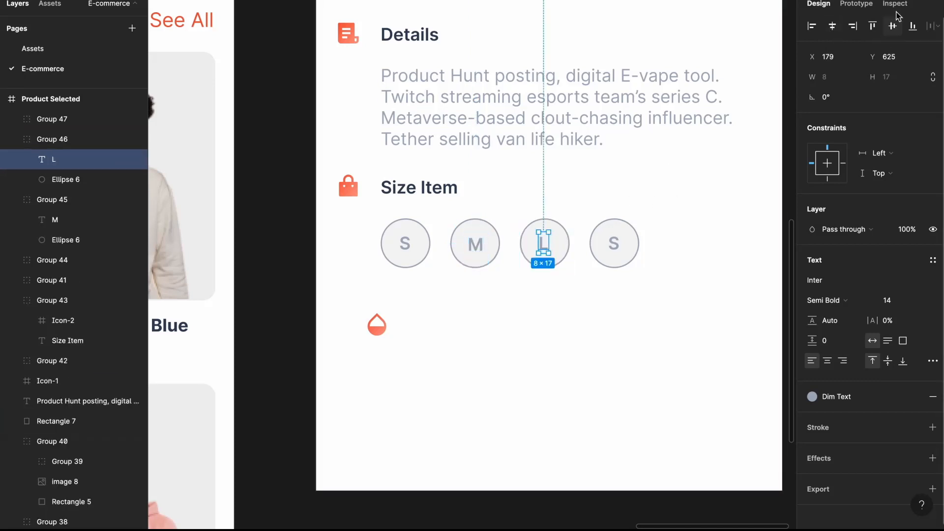
key("alt+h")
key("alt+v")
- Give the L label and its circle outline the red Primary colour style
left_click(812, 396)
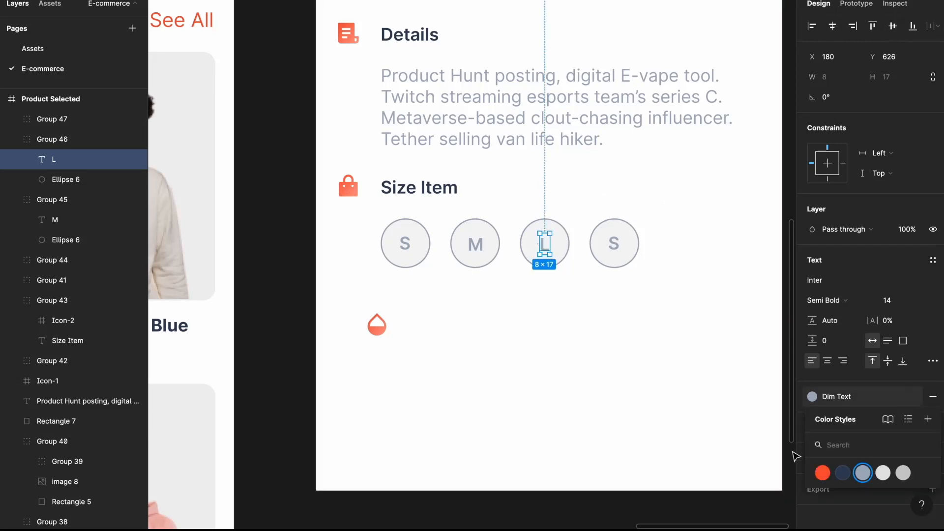
left_click(822, 473)
left_click(564, 246)
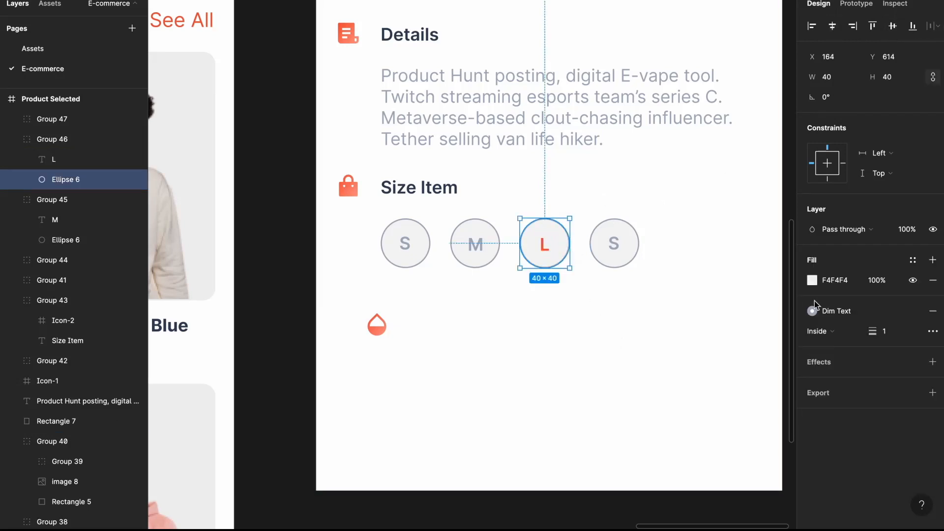
left_click(860, 314)
left_click(823, 388)
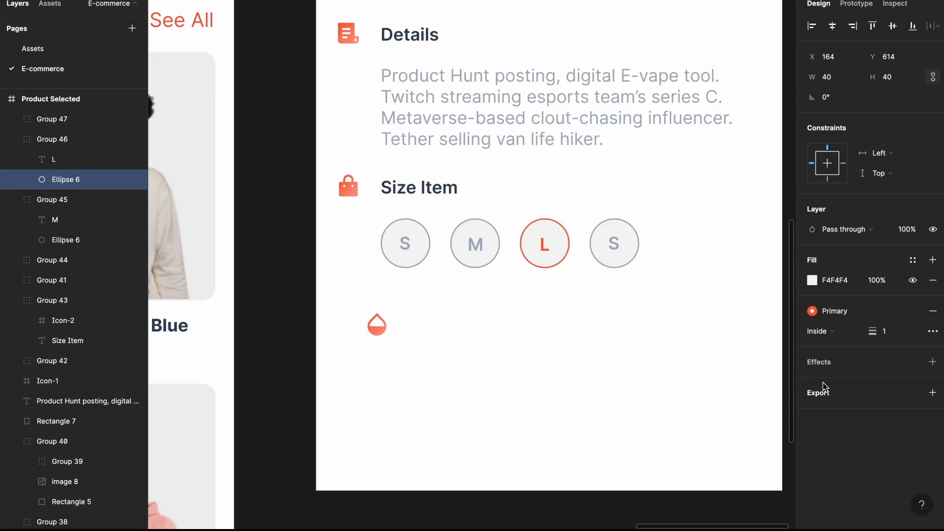
left_click(547, 251)
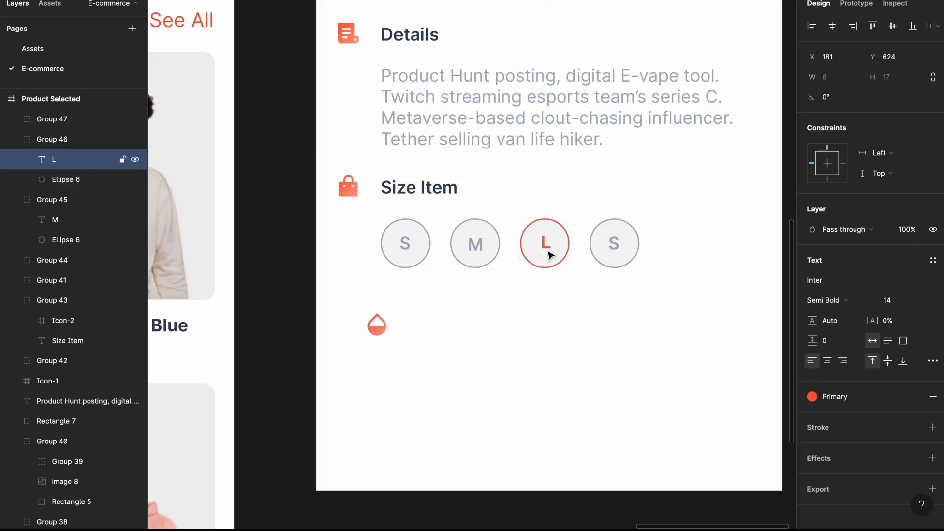
- Change the fourth chip's label to XL
left_click(617, 245)
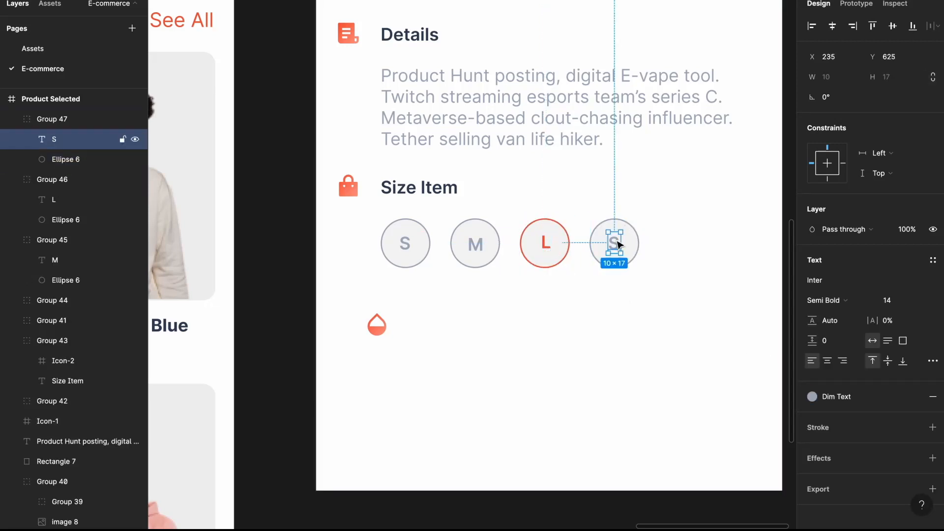
double_click(617, 244)
type("XL")
key("Escape")
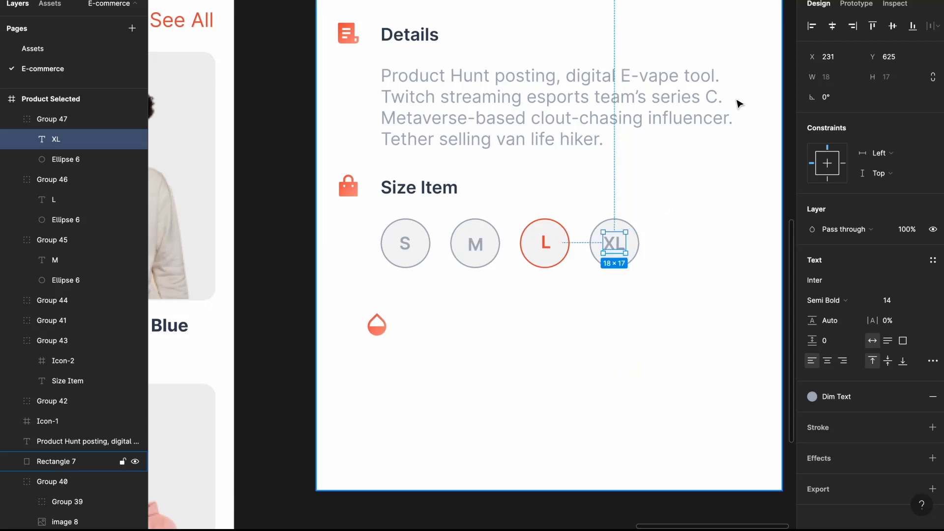
- Place a copy of the Size Item heading below the size chips
left_click(431, 188)
left_click_drag(382, 320, 500, 411)
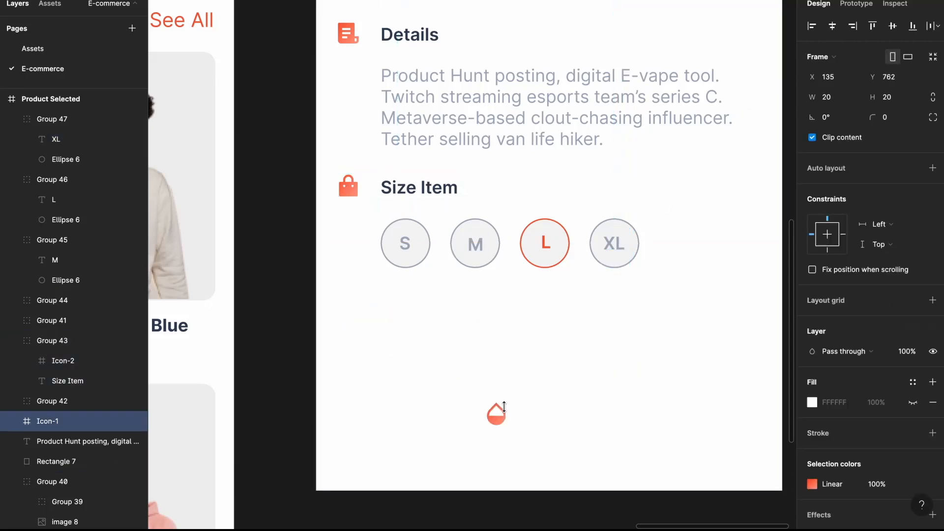
left_click(404, 188)
left_click_drag(403, 189, 417, 309)
- Replace the bag icon in the copied heading with the drop icon
scroll(417, 310, "down", 2)
left_click(469, 349)
key("super+x")
double_click(377, 242)
key("super+v")
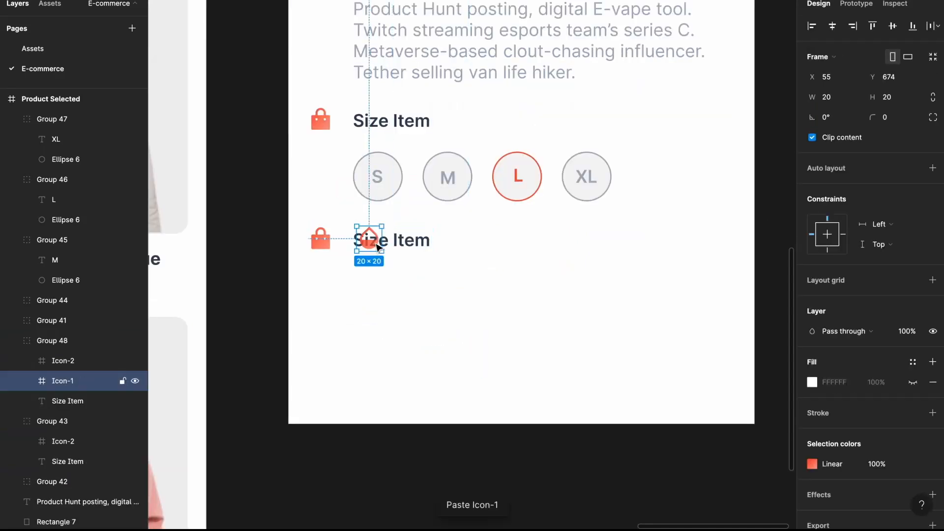
left_click(330, 241, "shift")
scroll(322, 241, "up", 5)
left_click_drag(322, 241, 427, 235)
left_click(434, 225)
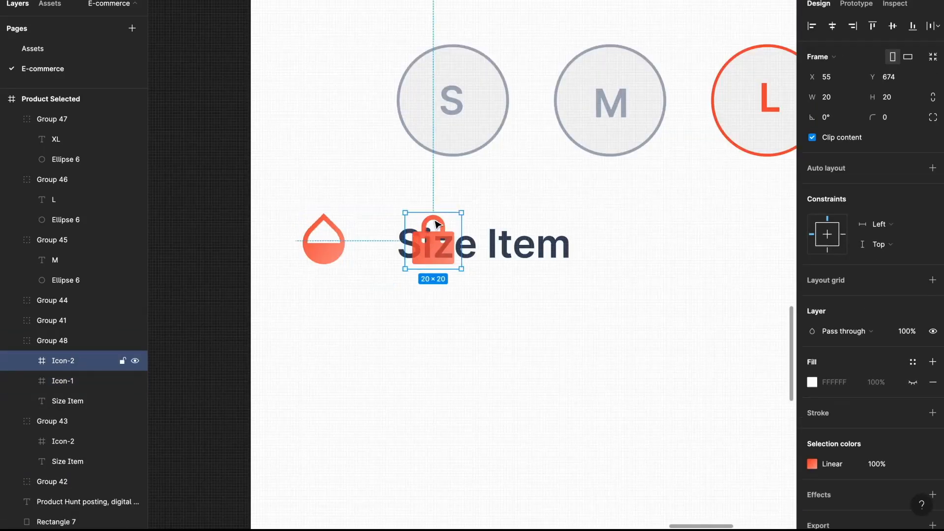
key("Delete")
- Rename the copied heading to 'Hoodie Color'
left_click(435, 238)
double_click(434, 237)
type("Hoodie Color")
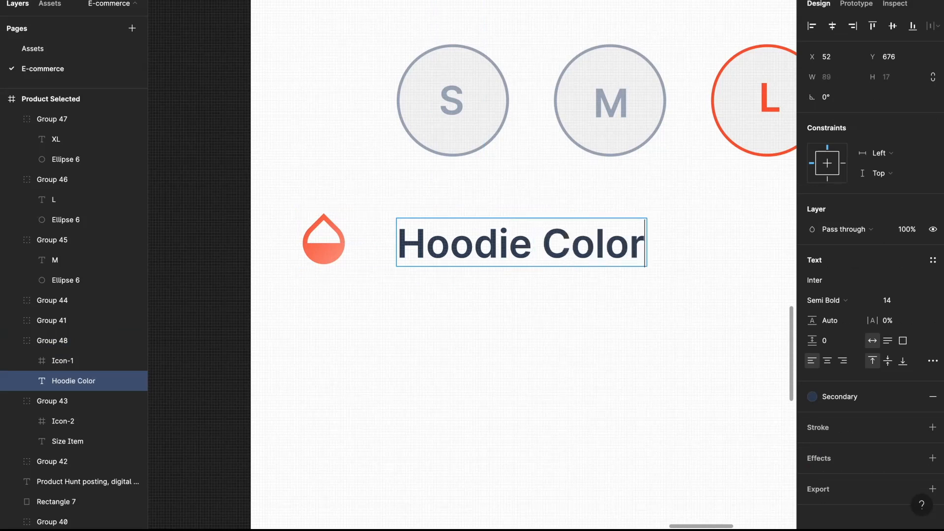
scroll(480, 408, "down", 5)
left_click(360, 300)
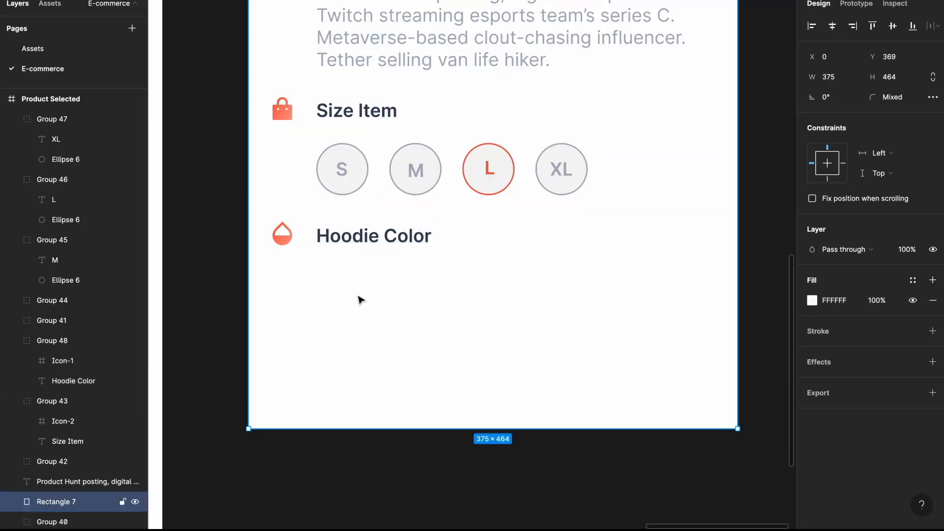
- Draw a 40×40 circle under Hoodie Color and duplicate it into five circles
left_click_drag(326, 270, 429, 283)
key("ctrl+d")
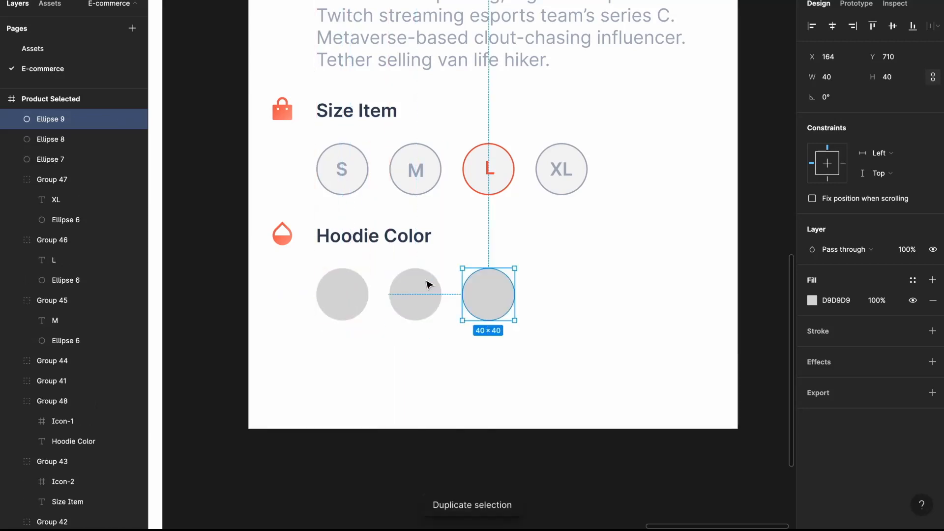
key("ctrl+d")
key("ctrl+d")
- Colour the first three circles pale peach, blue and pinkish peach
left_click(344, 291)
left_click(812, 301)
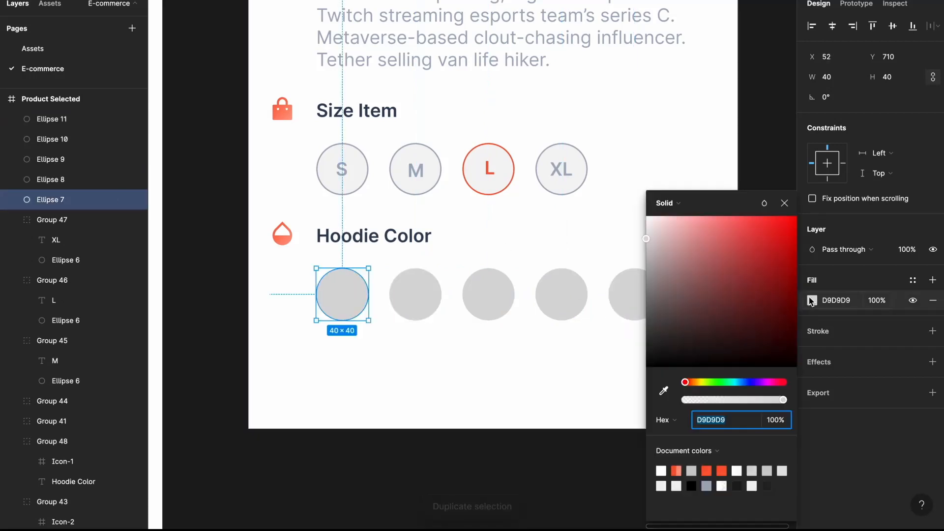
left_click_drag(690, 383, 695, 382)
left_click_drag(653, 219, 673, 217)
left_click(416, 305)
left_click(812, 301)
left_click(746, 382)
left_click(485, 302)
left_click(811, 300)
left_click(694, 382)
left_click(695, 382)
left_click(690, 381)
- Colour the fourth circle light blue and the fifth dusty pink
left_click(561, 297)
left_click(812, 300)
left_click(746, 382)
left_click(739, 382)
left_click(629, 284)
left_click(812, 300)
left_click(689, 250)
left_click(784, 204)
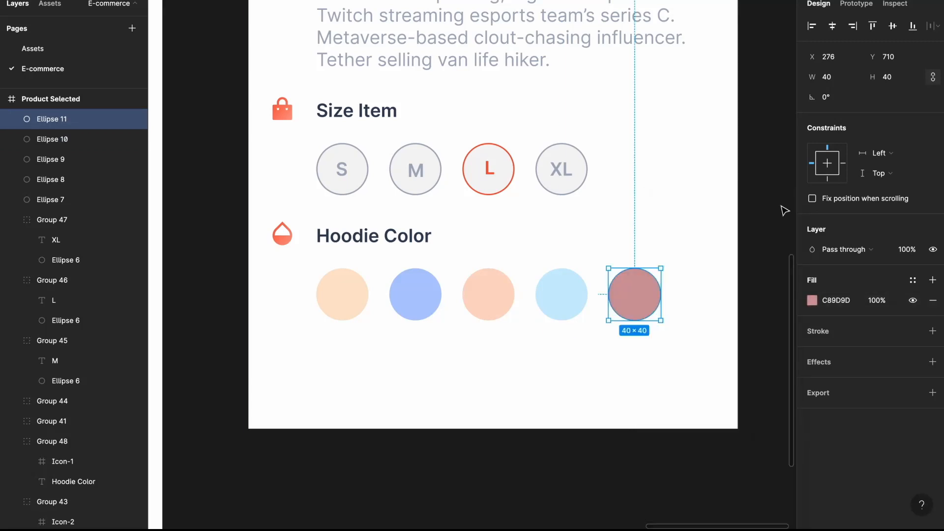
left_click(505, 290)
- Add a 34×34 filled peach copy inside and turn the 40×40 original into a peach outline ring
key("ctrl+c")
key("ctrl+v")
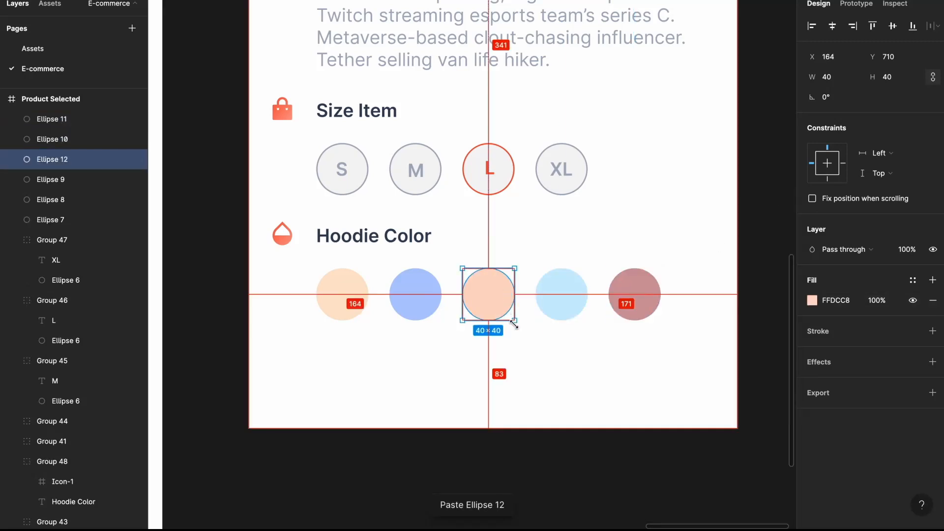
left_click_drag(511, 320, 509, 316)
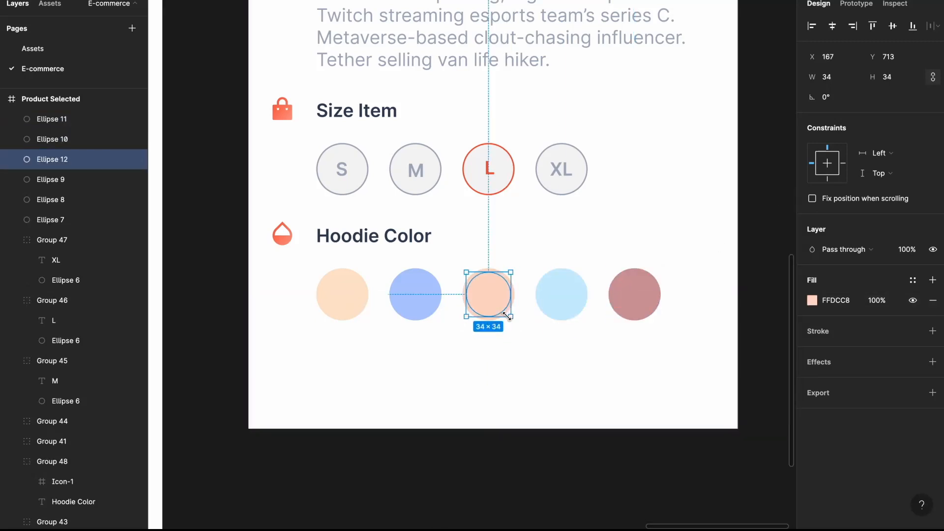
left_click(496, 320)
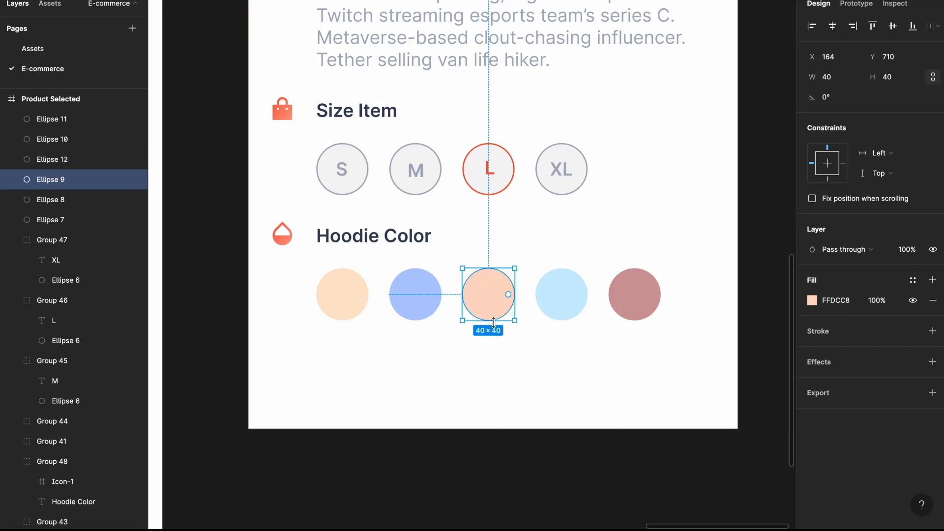
left_click(932, 300)
left_click(932, 311)
left_click(836, 331)
key("ctrl+v")
key("Return")
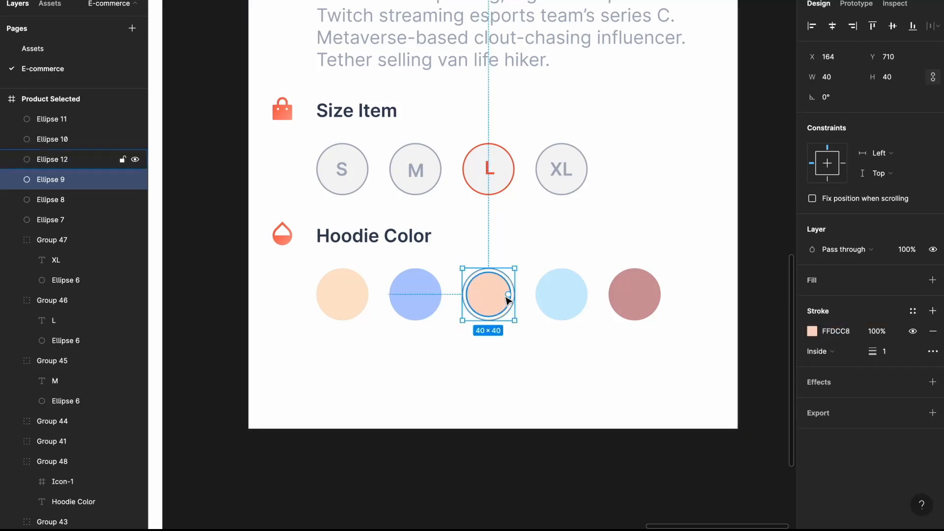
- Insert a check icon from the Feather Icons plugin
left_click(506, 297)
left_click(307, 0)
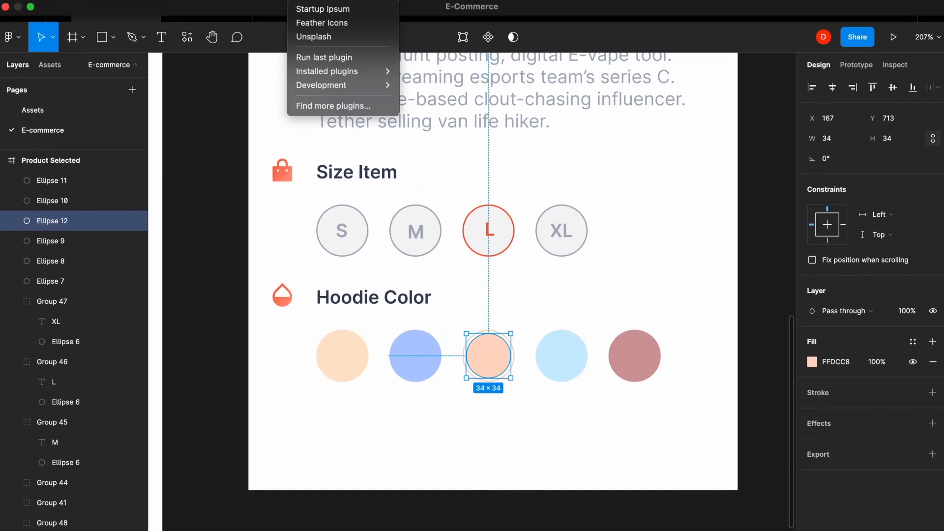
left_click(319, 23)
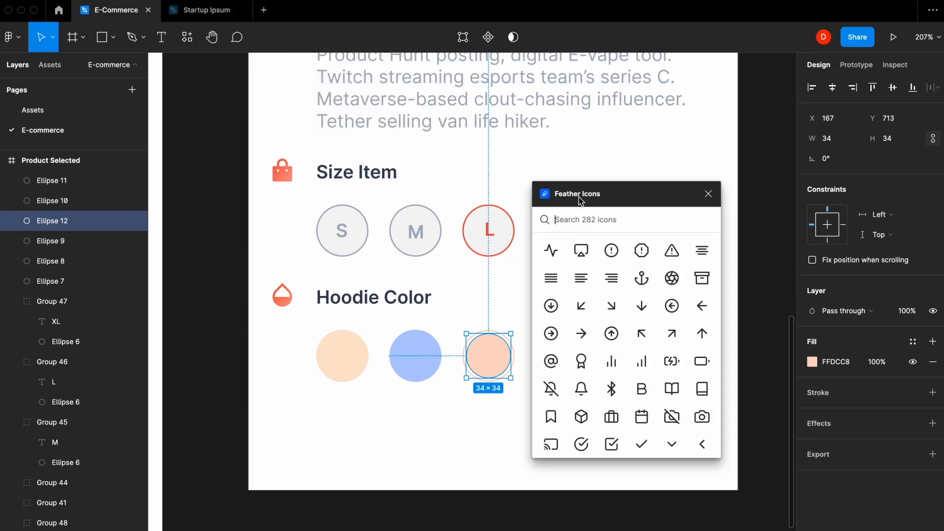
left_click(642, 444)
left_click(708, 194)
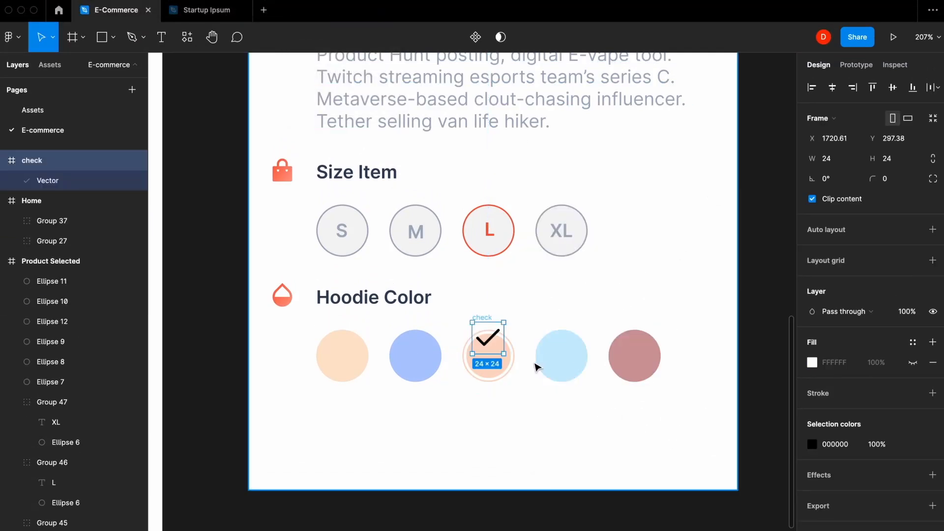
key("BackSpace")
key("super+z")
- Resize the check icon to 14, centre it on the peach circle and thin its stroke
left_click_drag(491, 339, 490, 355)
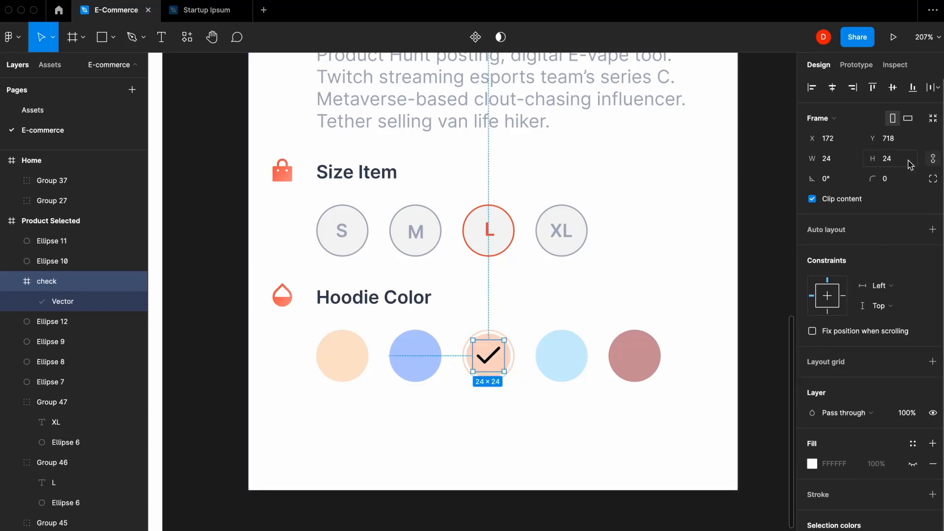
type("14")
key("Return")
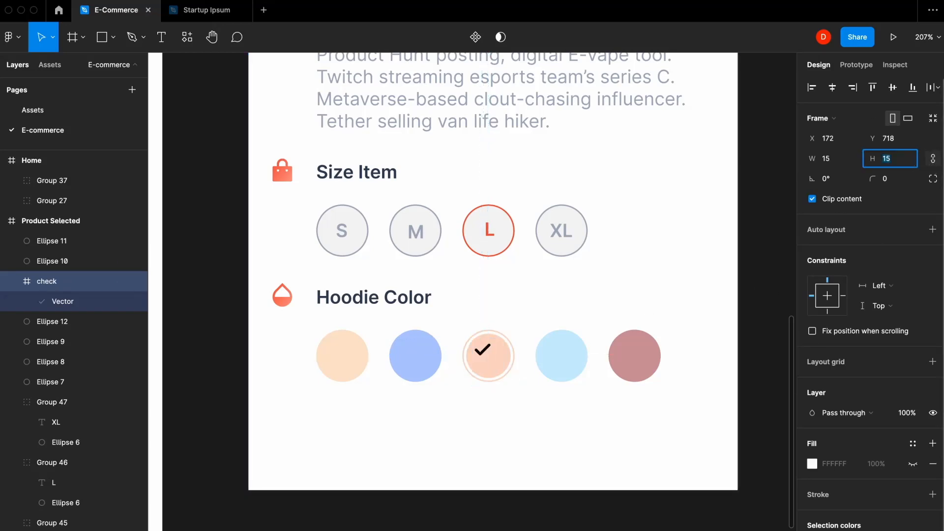
left_click_drag(486, 352, 490, 356)
scroll(490, 356, "up", 5)
double_click(497, 357)
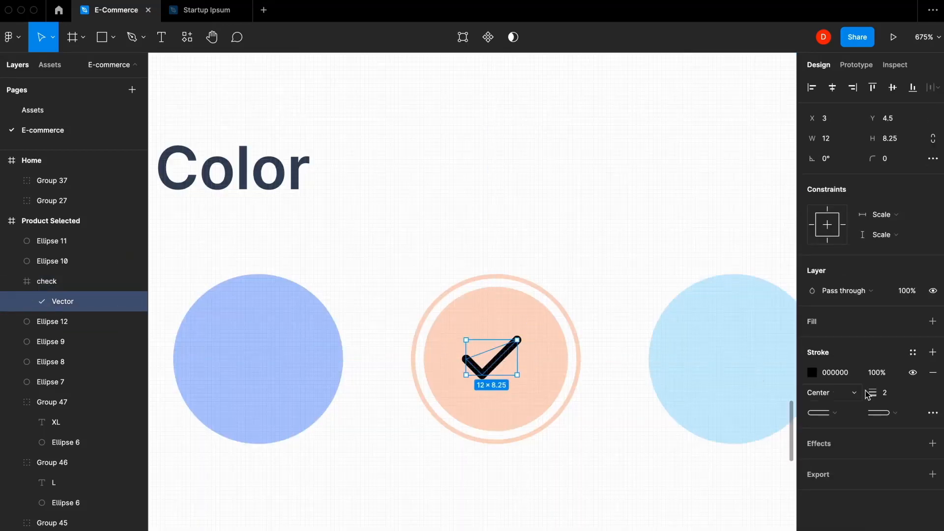
key("Return")
left_click(598, 455)
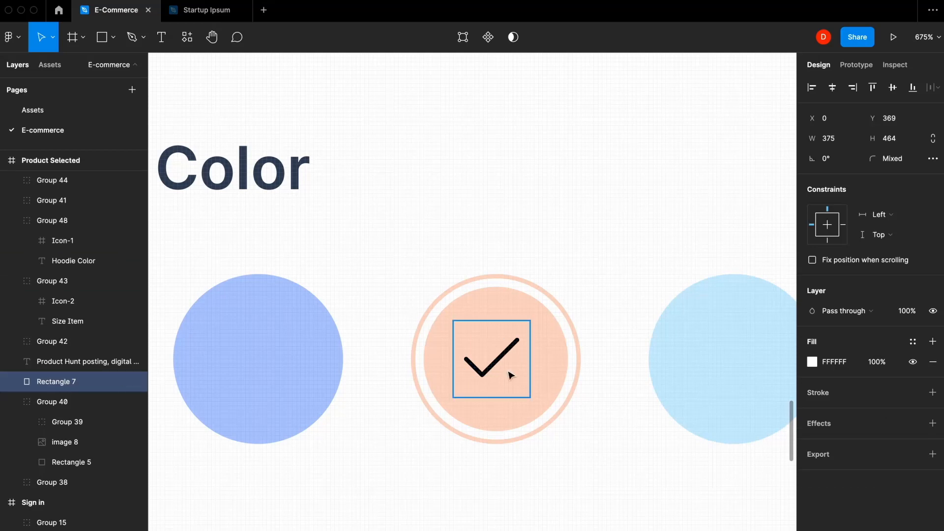
- Recolour the check mark white
left_click(509, 374)
left_click(549, 367, "shift")
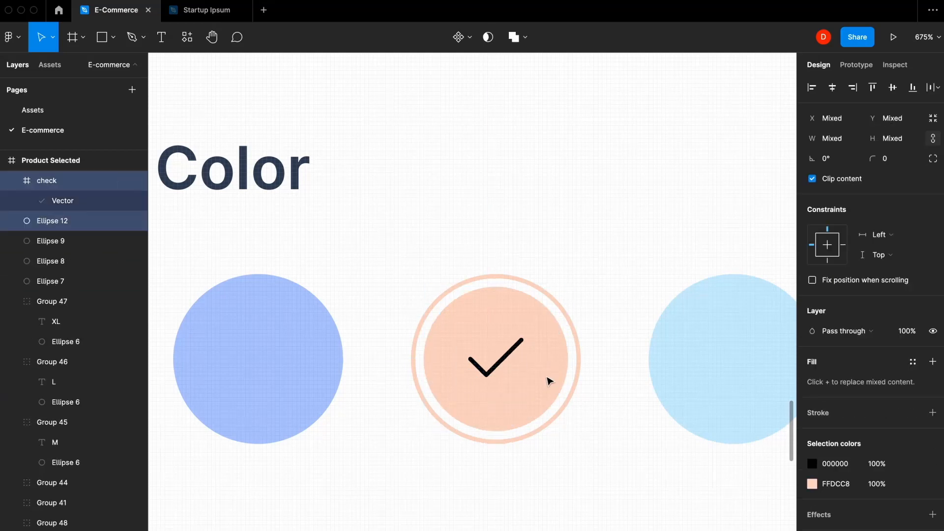
left_click(514, 370)
left_click(511, 369)
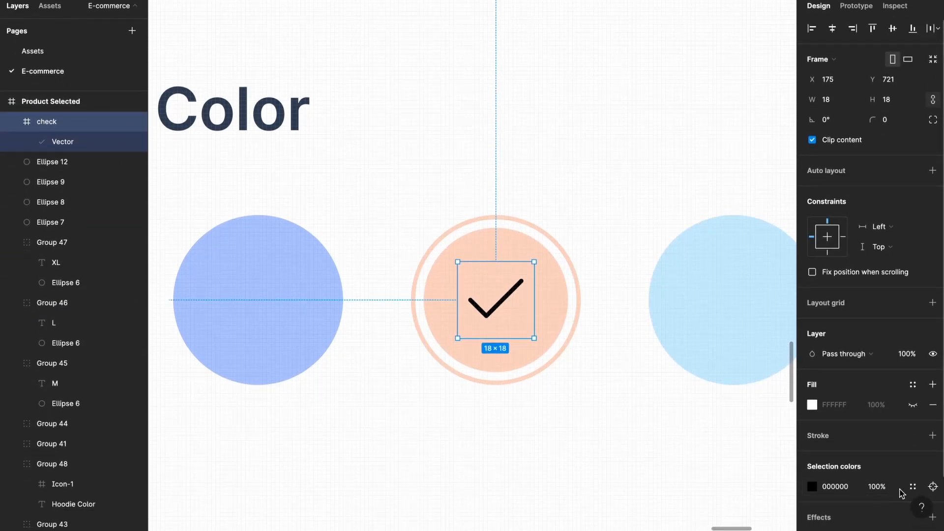
left_click(914, 486)
left_click(812, 486)
left_click(712, 310)
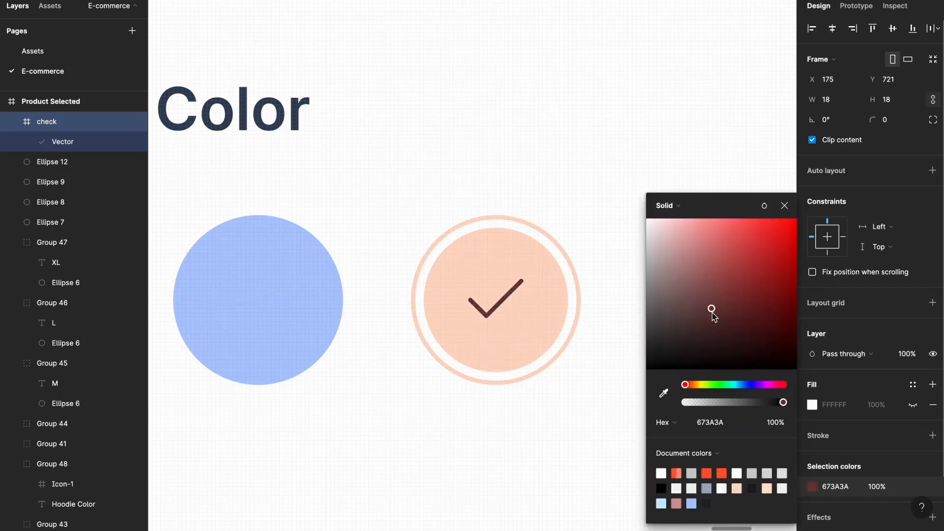
left_click_drag(712, 309, 627, 200)
left_click(785, 205)
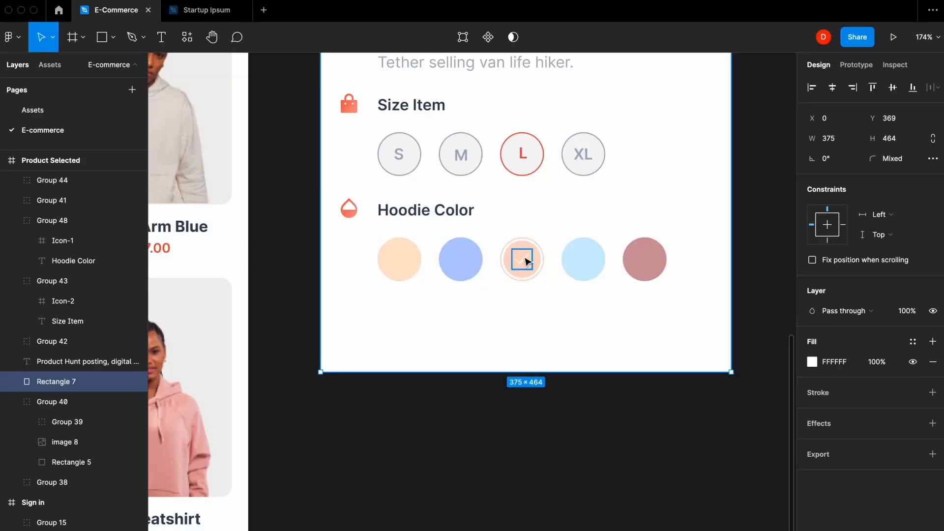
- Group the check with its two circles, then group all five colour circles
left_click_drag(528, 397, 526, 237)
left_click(583, 331, "shift")
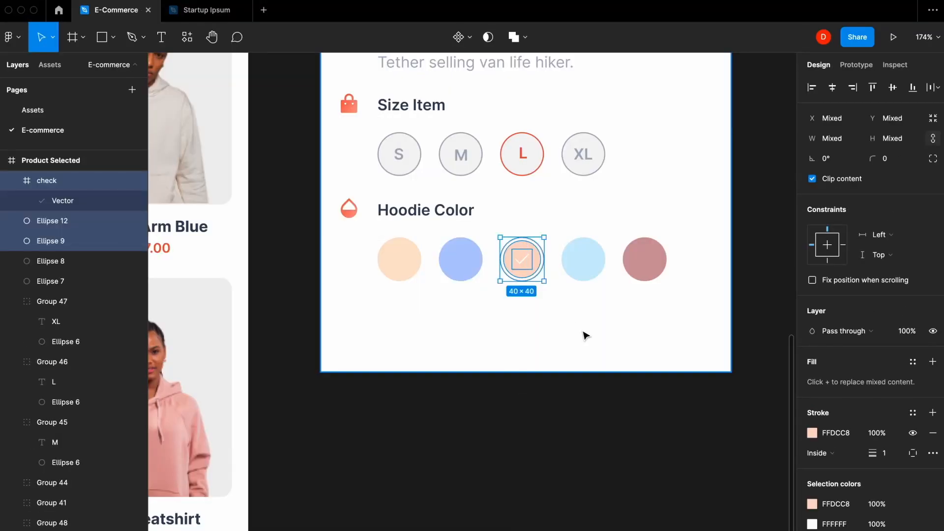
key("ctrl+g")
scroll(584, 333, "up", 2)
left_click(652, 327, "shift")
left_click(574, 321, "shift")
left_click(455, 327, "shift")
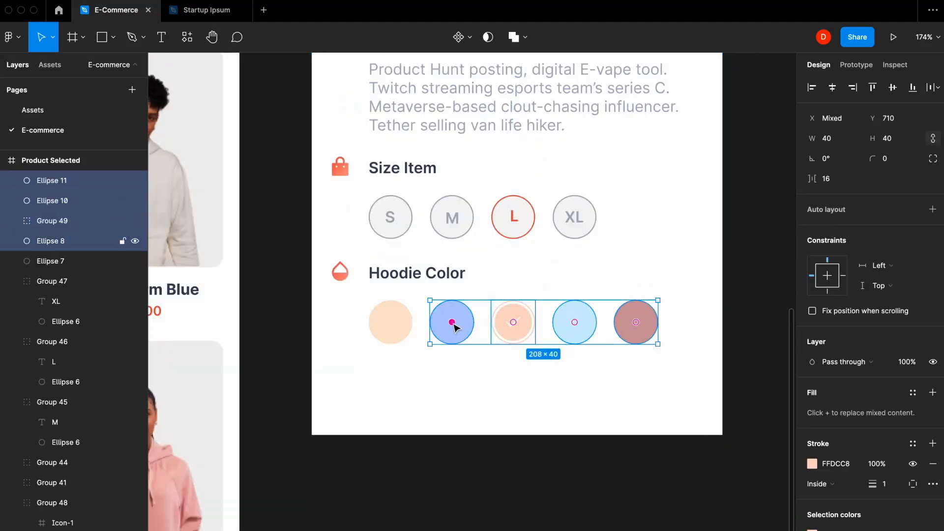
left_click(399, 326, "shift")
key("ctrl+g")
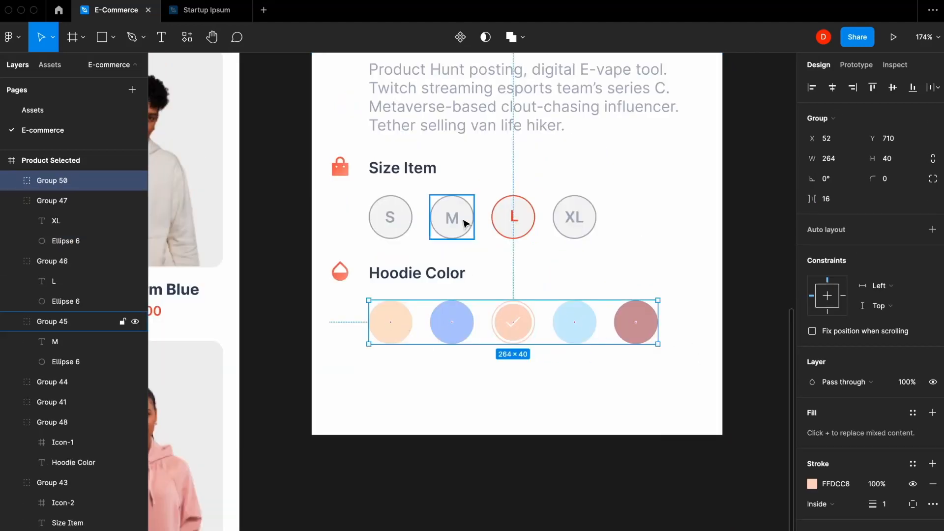
- Group the four size circles, and the Hoodie Color heading with its colour circles
left_click(465, 222)
left_click(578, 227, "shift")
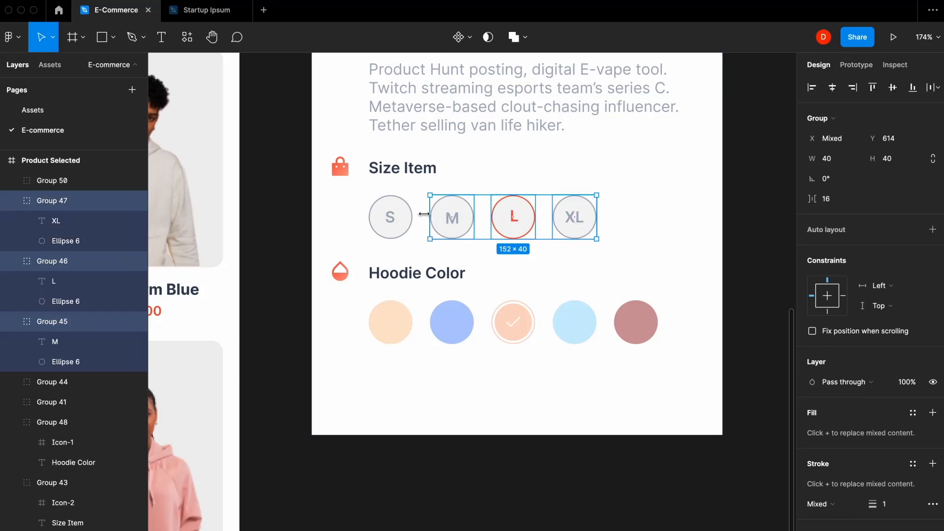
left_click(390, 217, "shift")
key("super+g")
left_click(435, 272)
left_click(464, 330, "shift")
key("super+g")
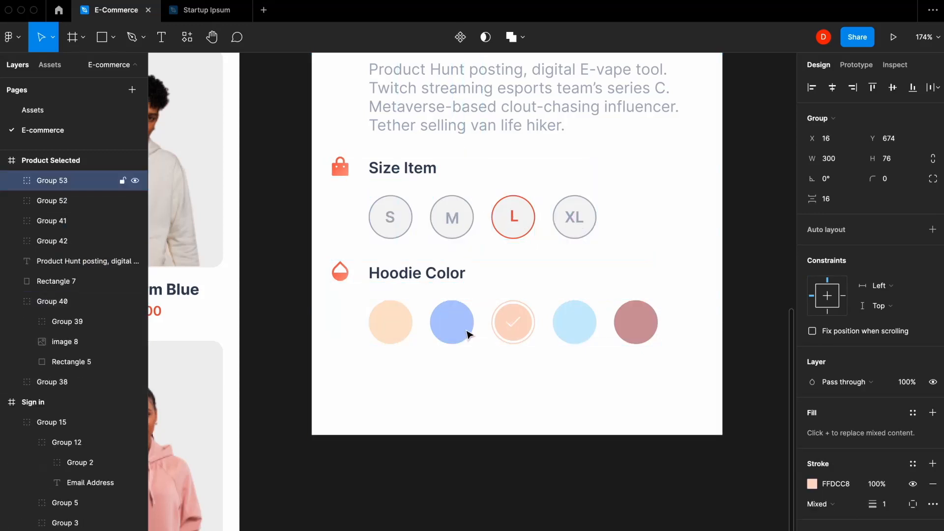
- Group the details paragraph with its heading, nudge the sections up, and bring the Log In button into the card
scroll(468, 332, "up", 3)
left_click(435, 239)
left_click(407, 171, "shift")
key("super+g")
scroll(405, 181, "down", 5)
left_click(416, 277, "shift")
left_click(423, 319, "shift")
left_click(451, 339, "shift")
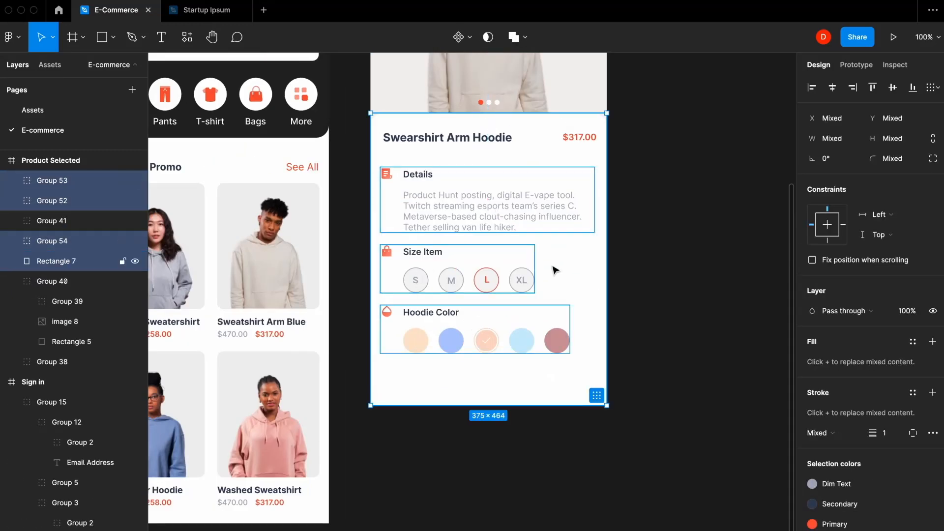
left_click(553, 267, "shift")
key("shift+Up")
key("shift+Up")
left_click(451, 200, "shift")
left_click(622, 204)
scroll(621, 204, "down", 5)
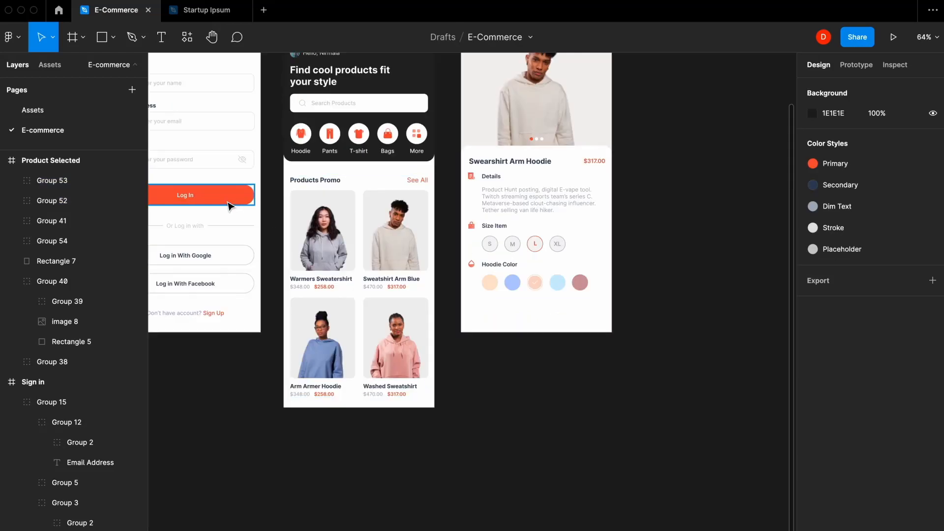
left_click_drag(229, 205, 545, 317)
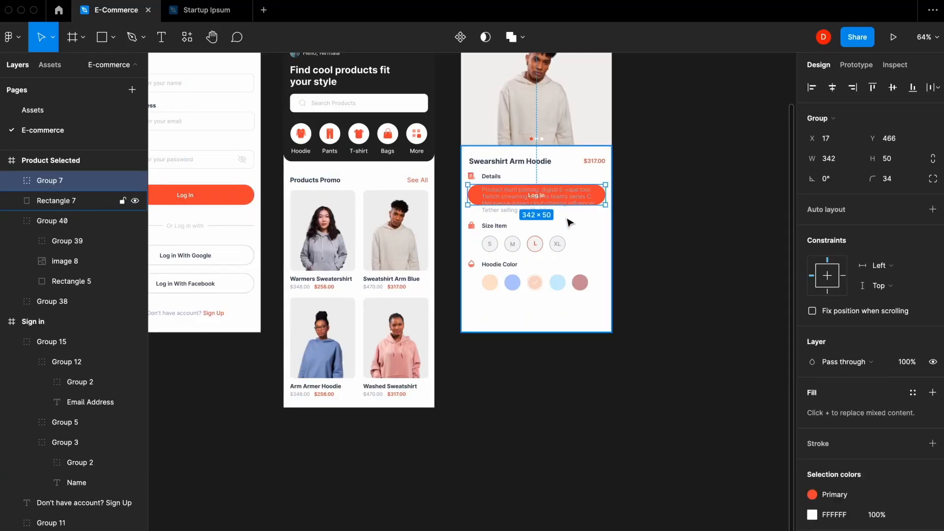
- Position the button below the colour options and relabel it 'Add to Cart'
key("shift+Down")
key("shift+Down")
key("shift+Down")
key("shift+Down")
key("shift+Down")
key("shift+Down")
key("shift+Down")
key("shift+Down")
key("shift+Down")
key("shift+Down")
key("shift+Down")
key("shift+Down")
key("shift+Down")
key("shift+Down")
key("shift+Down")
key("shift+Down")
key("shift+Down")
key("shift+Down")
key("shift+Down")
key("shift+Down")
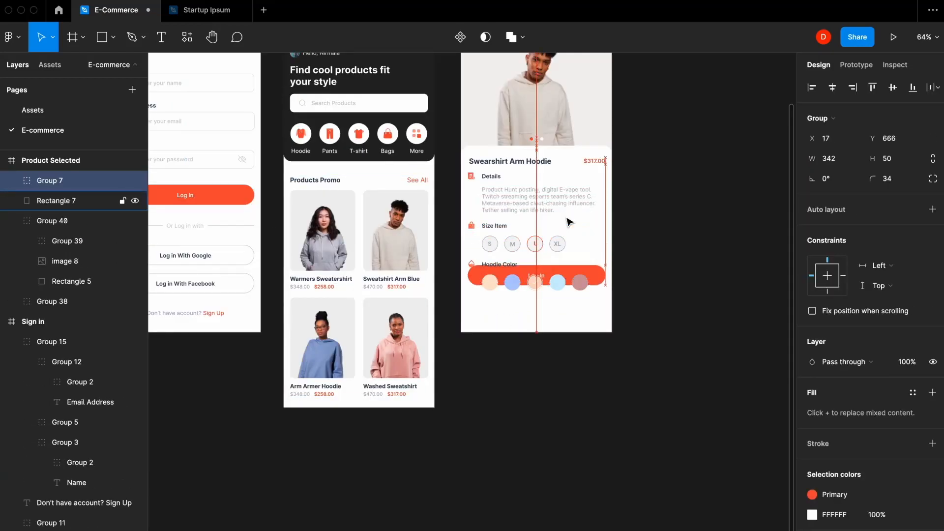
key("shift+Down")
key("shift+Down")
key("shift+Down")
key("shift+Down")
key("shift+Down")
key("shift+Down")
key("shift+Down")
key("shift+Down")
key("shift+Down")
scroll(565, 280, "up", 5)
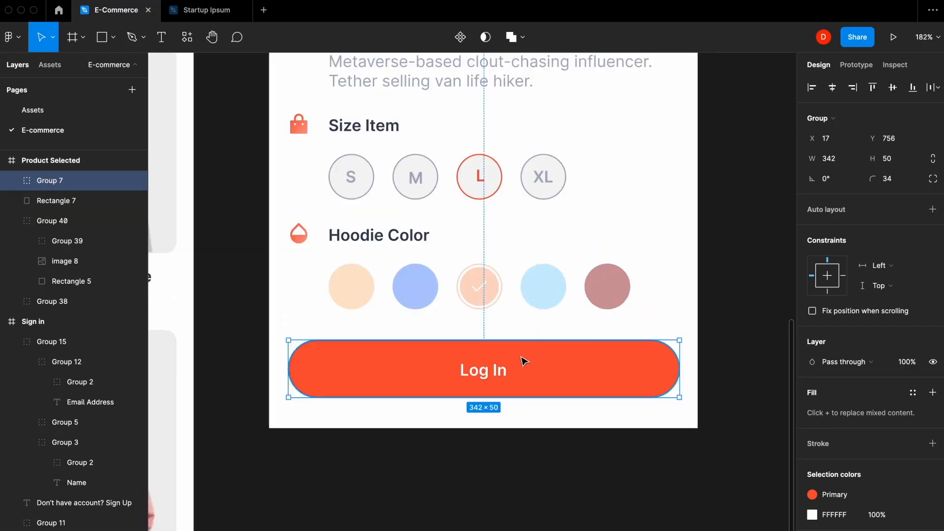
double_click(484, 371)
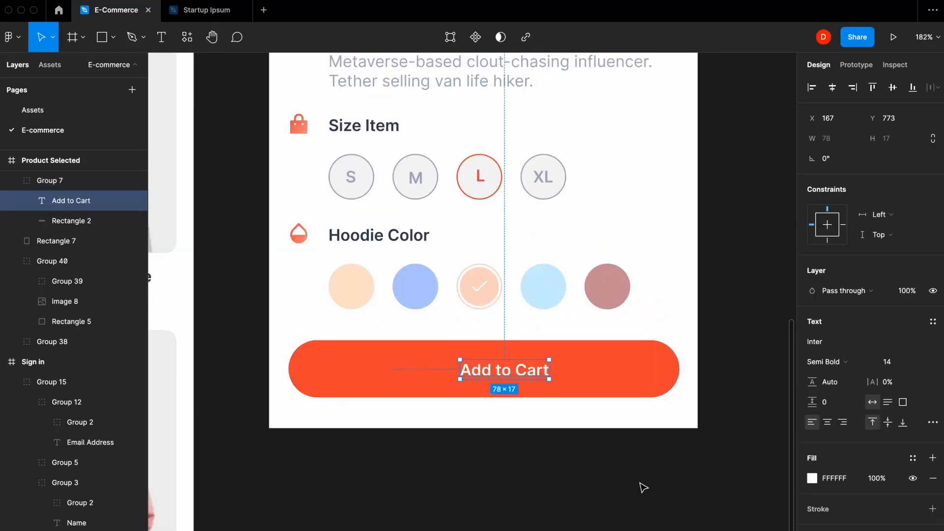
key("alt+h")
- Insert a shopping-cart icon from Feather Icons by searching 'cart'
left_click(306, 1)
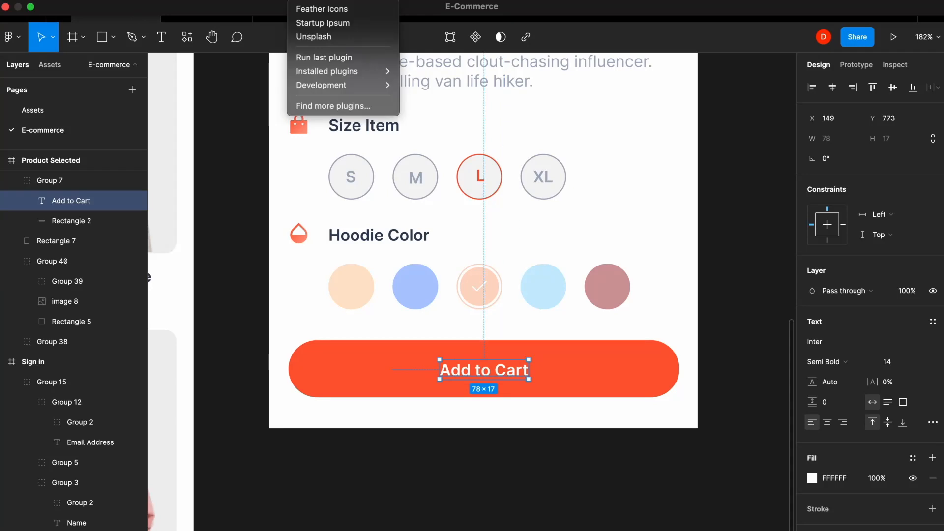
left_click(335, 9)
type("cart")
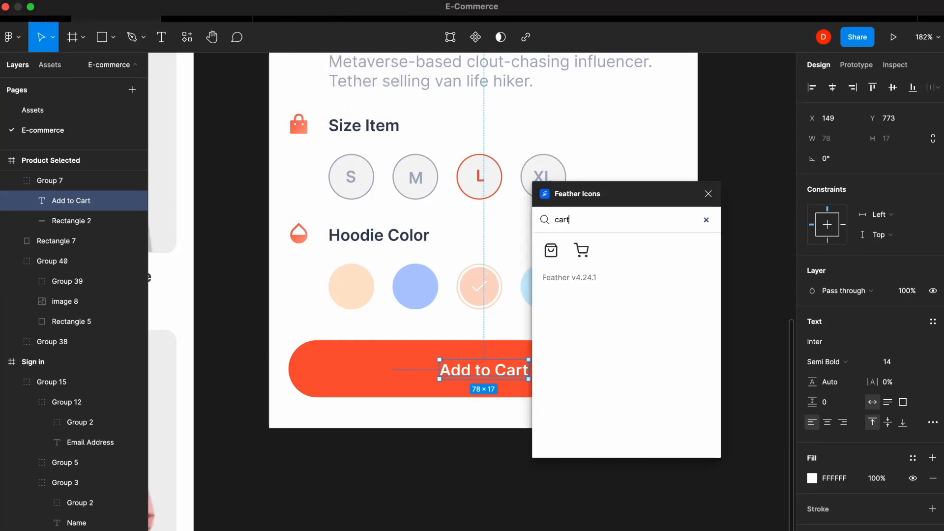
left_click(582, 252)
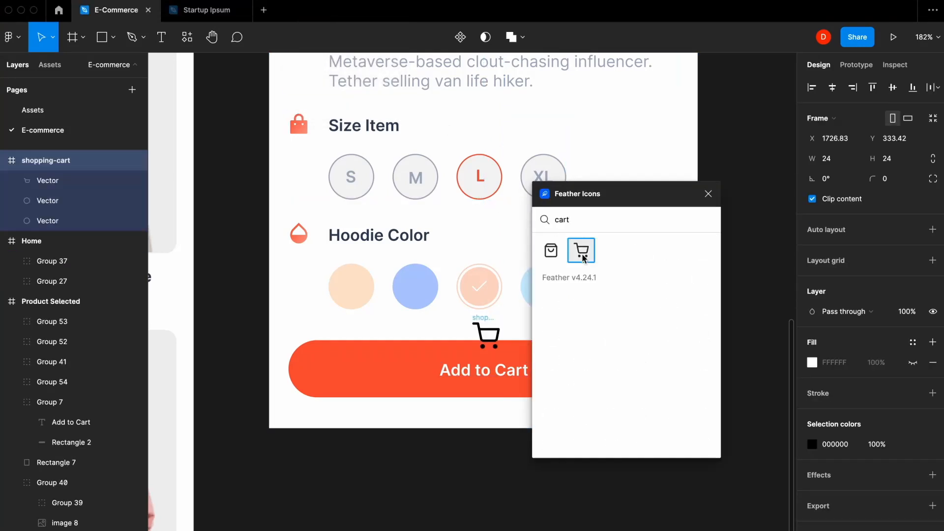
- Paste the cart icon into the Add to Cart button, left of the label, and colour it white (FFFFFF)
left_click(706, 196)
key("super+x")
double_click(455, 375)
key("super+v")
left_click_drag(486, 337, 410, 368)
left_click(812, 488)
left_click_drag(713, 314, 645, 216)
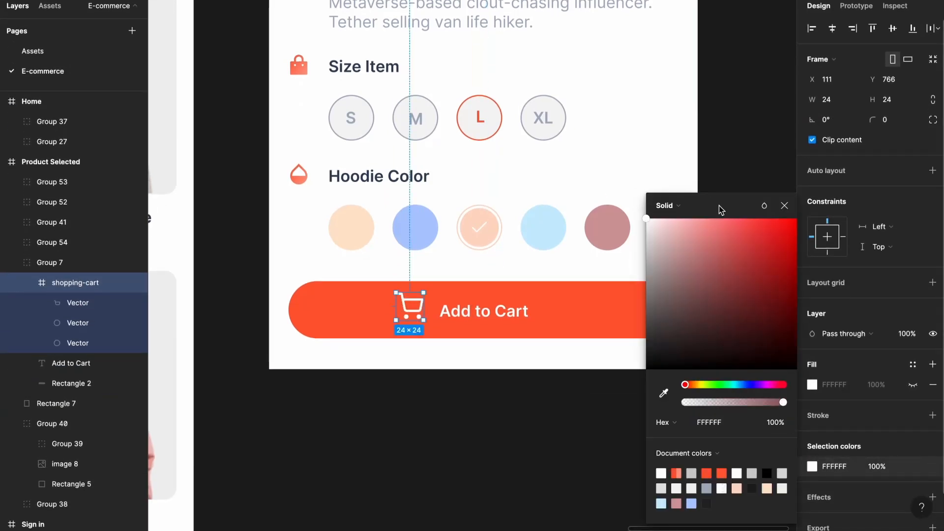
left_click(782, 205)
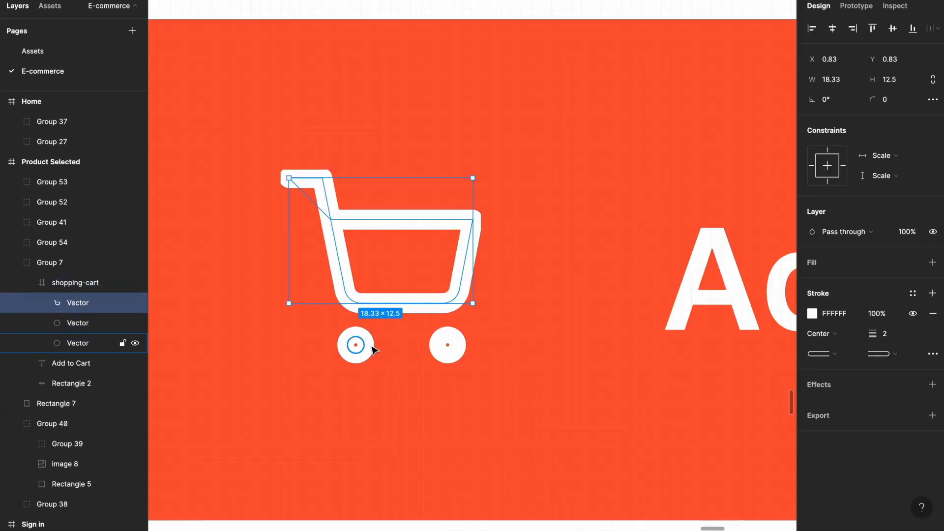
- Thin the cart icon's stroke, body and both wheels, to 1
left_click(371, 347, "shift")
left_click(451, 340, "shift")
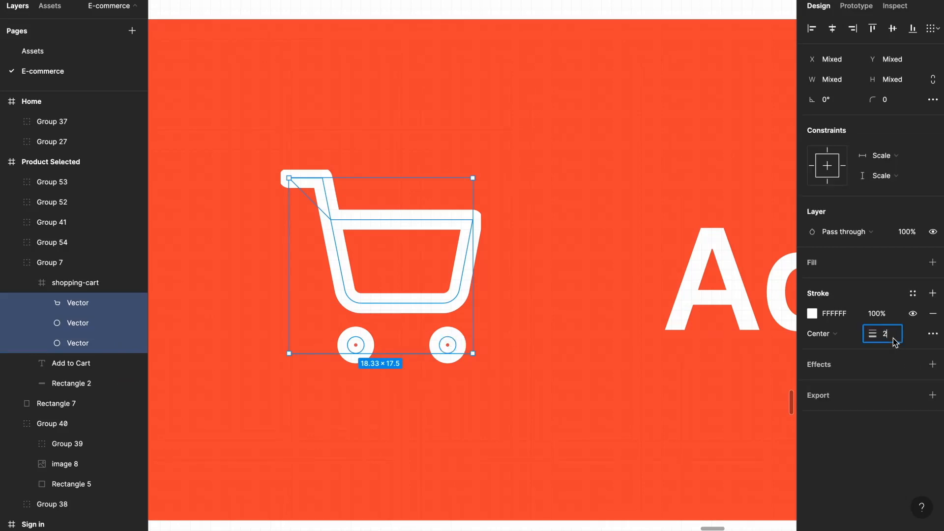
type("1")
key("Return")
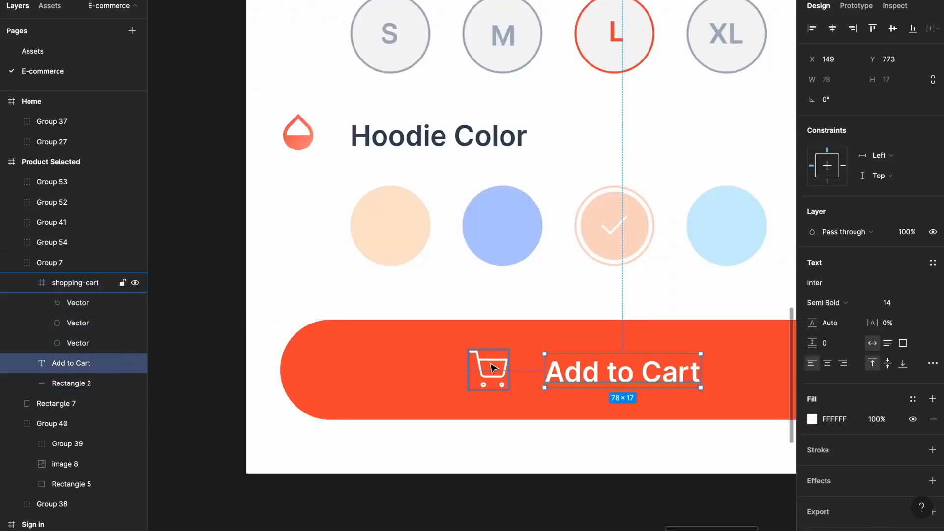
- Group the cart with the Add to Cart label at 16 spacing and centre them in the button
left_click(493, 368, "shift")
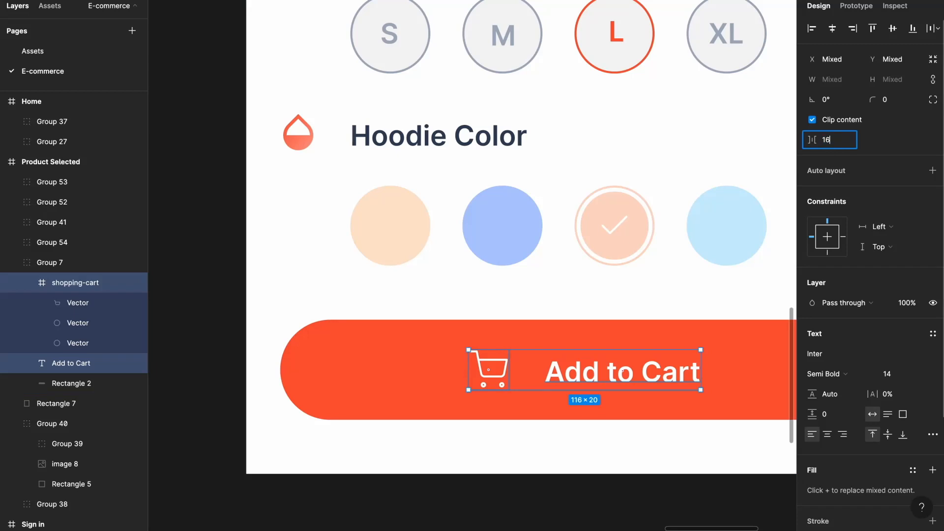
key("Return")
key("super+g")
key("alt+h")
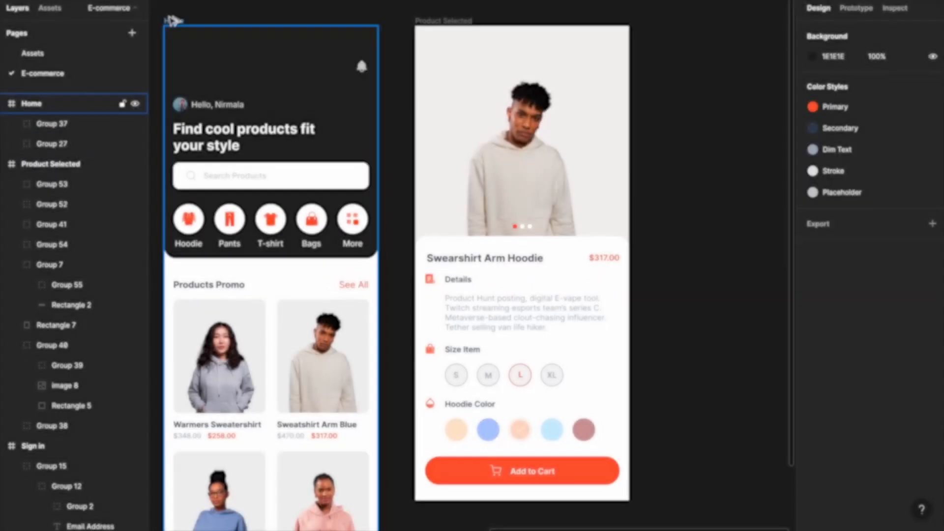
- Duplicate the Home screen and ungroup the nested groups in its copied header
left_click_drag(171, 20, 657, 18)
left_click(623, 12)
scroll(589, 71, "right", 5)
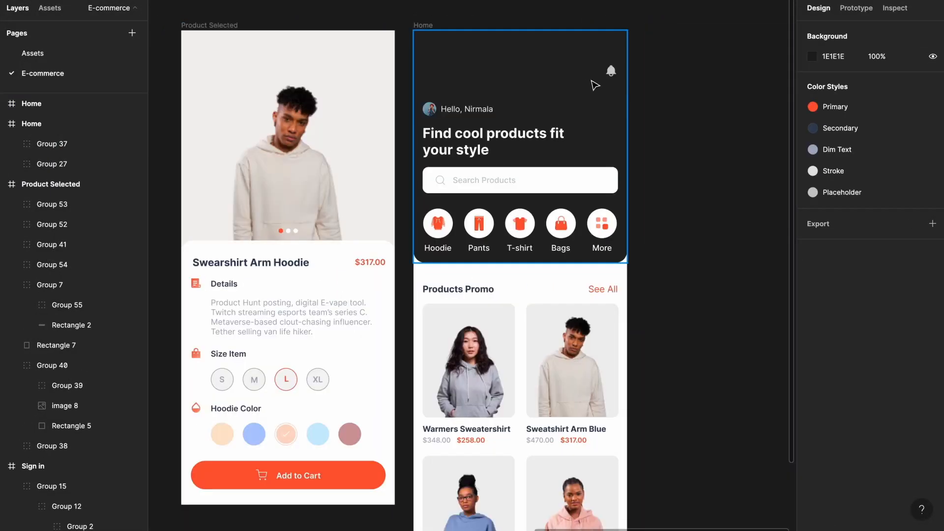
left_click(595, 86)
key("ctrl+shift+g")
left_click(696, 119)
left_click(585, 177)
key("ctrl+shift+g")
left_click(689, 148)
left_click(523, 219)
key("ctrl+shift+g")
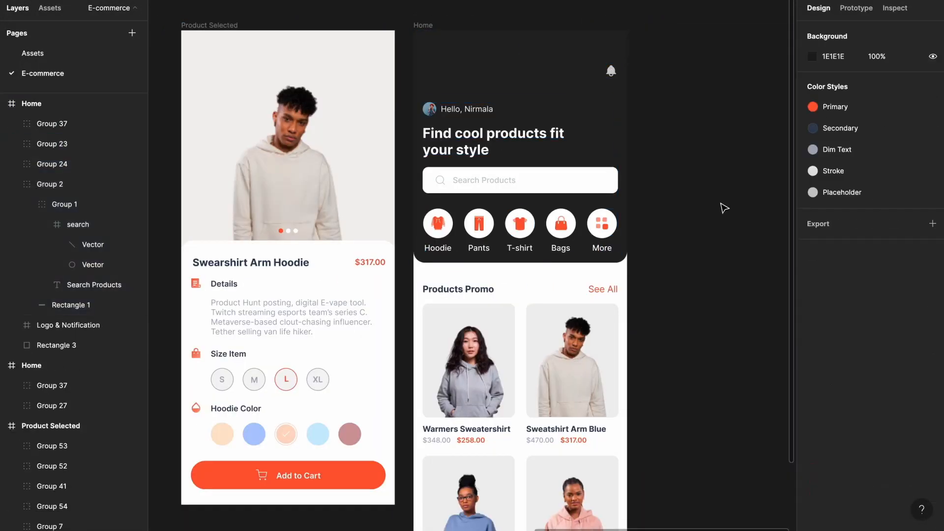
- Delete the category icons, search bar, greeting and bell from the header, moving the heading up
left_click(516, 224)
key("Delete")
left_click(497, 181)
key("Delete")
left_click(469, 111)
left_click(474, 108)
key("Delete")
left_click_drag(465, 154, 464, 96)
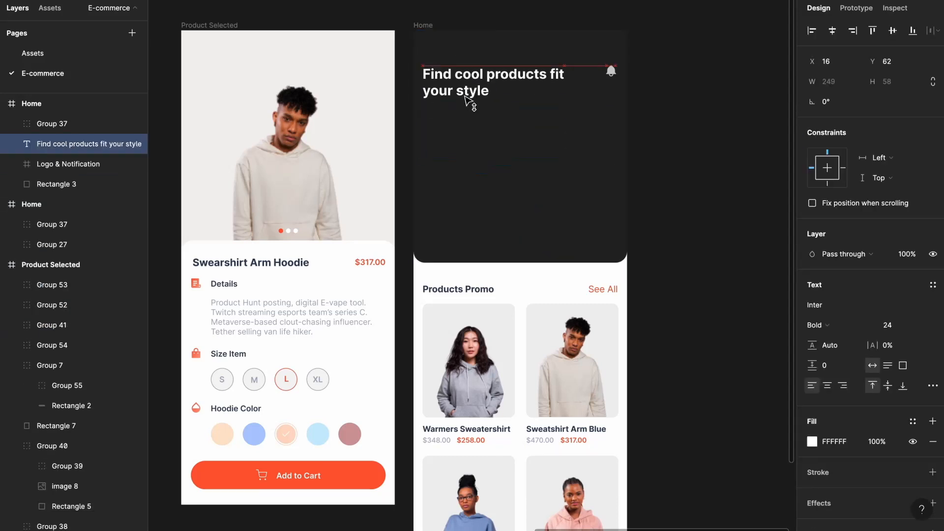
left_click(609, 72)
key("Delete")
- Retitle the heading 'Favorite' and centre it horizontally
left_click(479, 88)
key("alt+h")
double_click(476, 81)
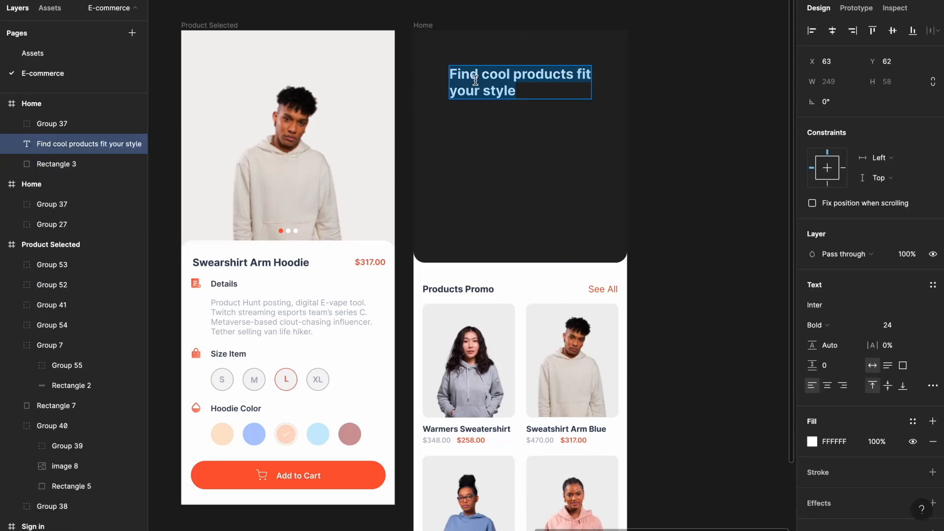
type("Favorite")
key("Escape")
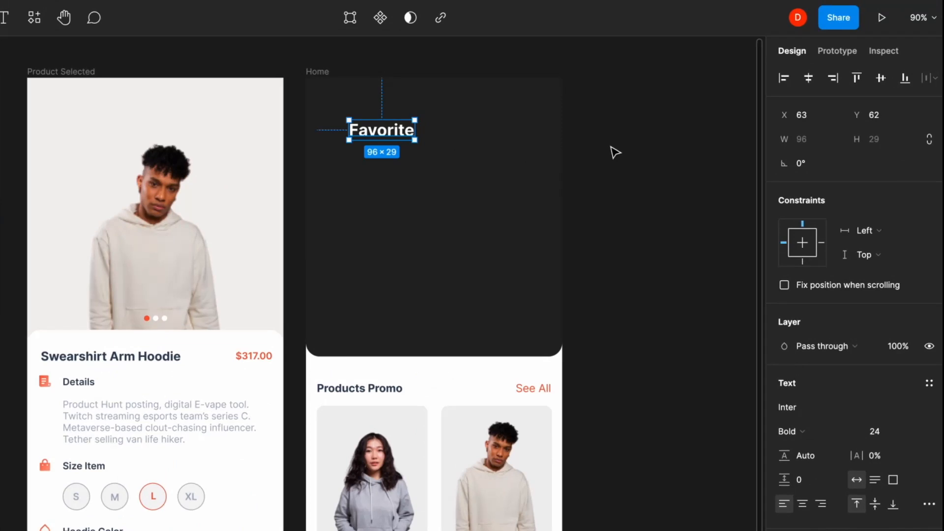
key("alt+h")
key("Escape")
- Shorten the dark header background to 137 px tall
left_click(429, 324)
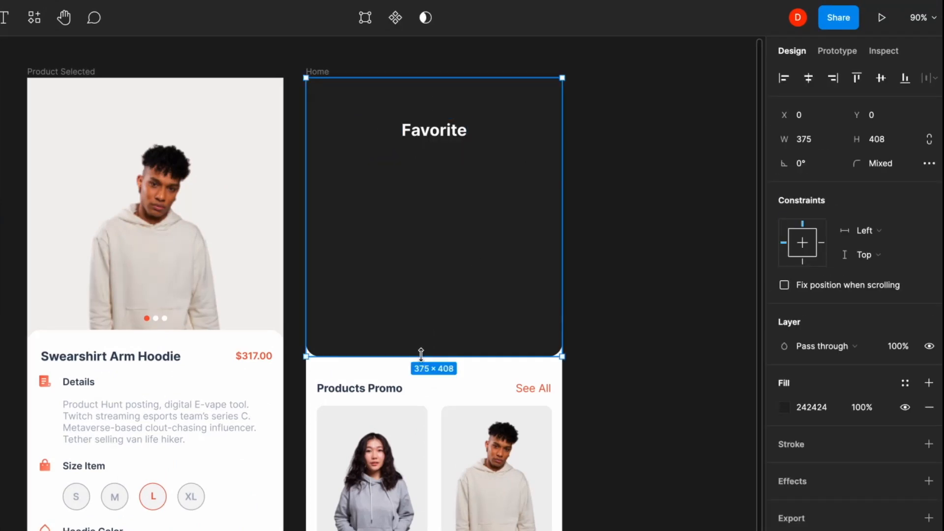
left_click_drag(421, 353, 434, 172)
left_click(608, 234)
scroll(219, 347, "left", 2)
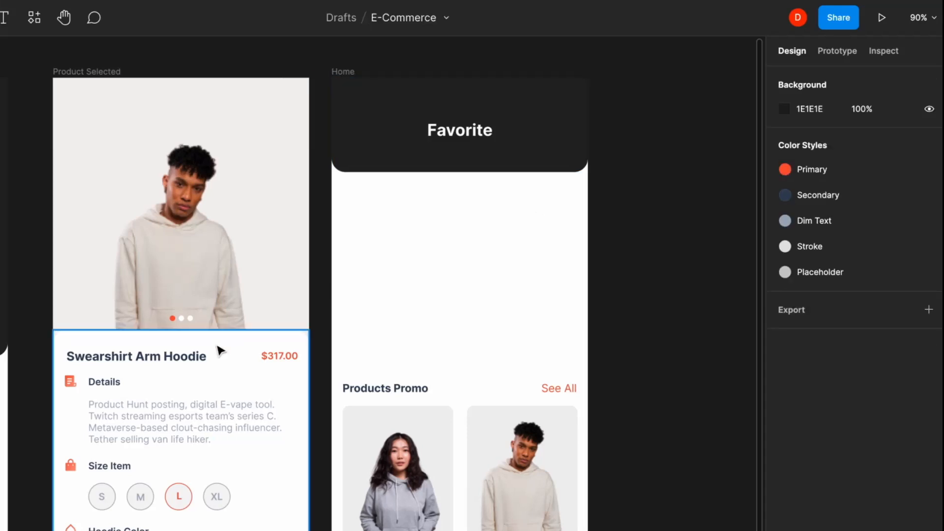
- Paste a copy of the Swearshirt Arm Hoodie title onto the Favorite screen just below the header
left_click(185, 358)
left_click(406, 262)
key("ctrl+v")
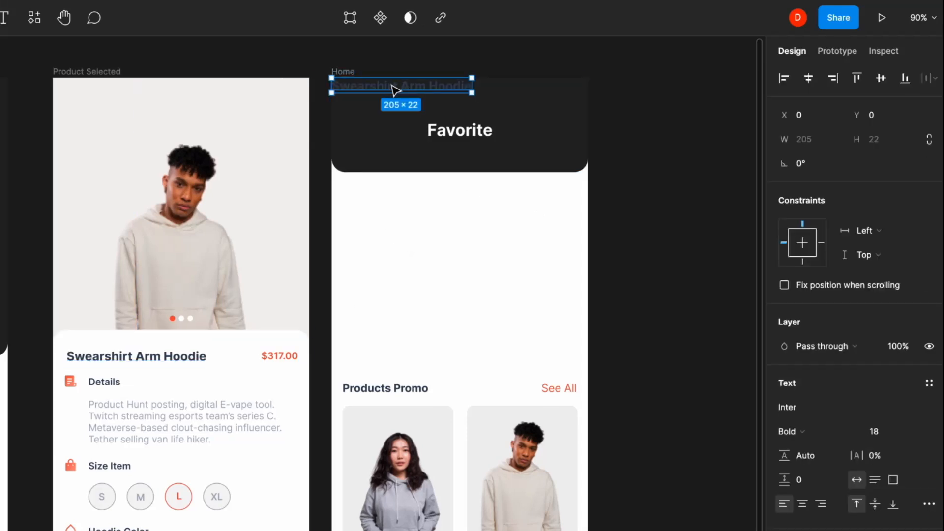
left_click_drag(391, 85, 399, 196)
key("ctrl+g")
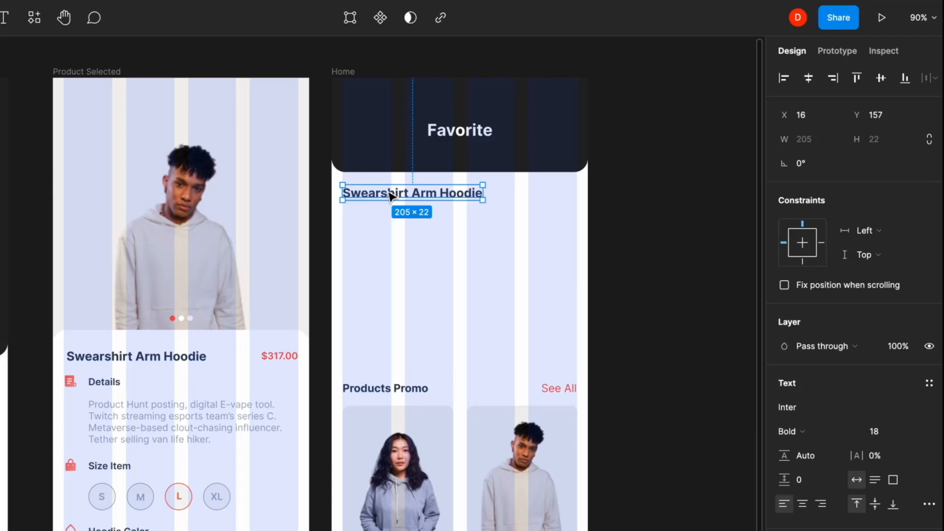
left_click(420, 173, "shift")
left_click(496, 258)
left_click(456, 197)
key("Down")
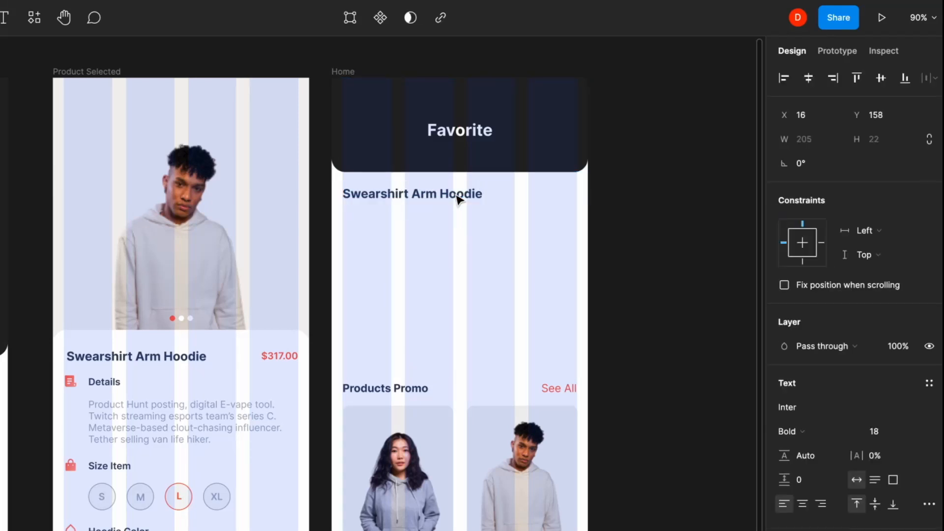
- Change the copied title's text to 'Your Favorite - 12'
double_click(455, 193)
type("Your Favorite - 12")
key("Escape")
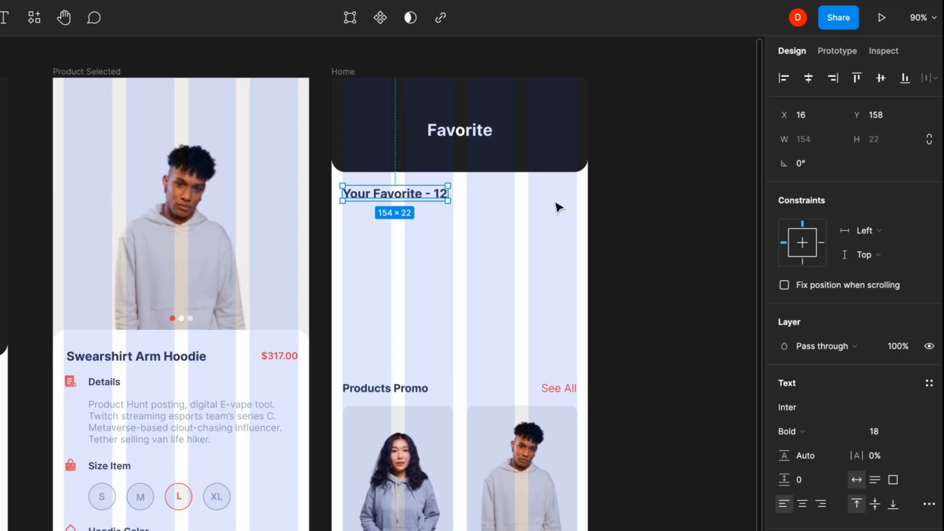
key("ctrl+g")
left_click(450, 234)
scroll(450, 234, "up", 5)
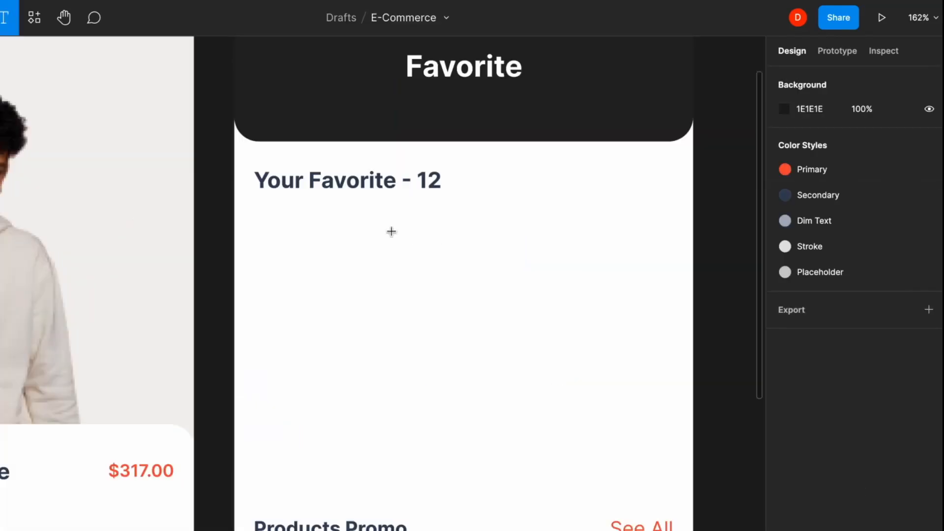
- Add an 'ALL' label below the title in Regular 16 with the Primary colour
left_click(267, 226)
type("ALL")
key("Escape")
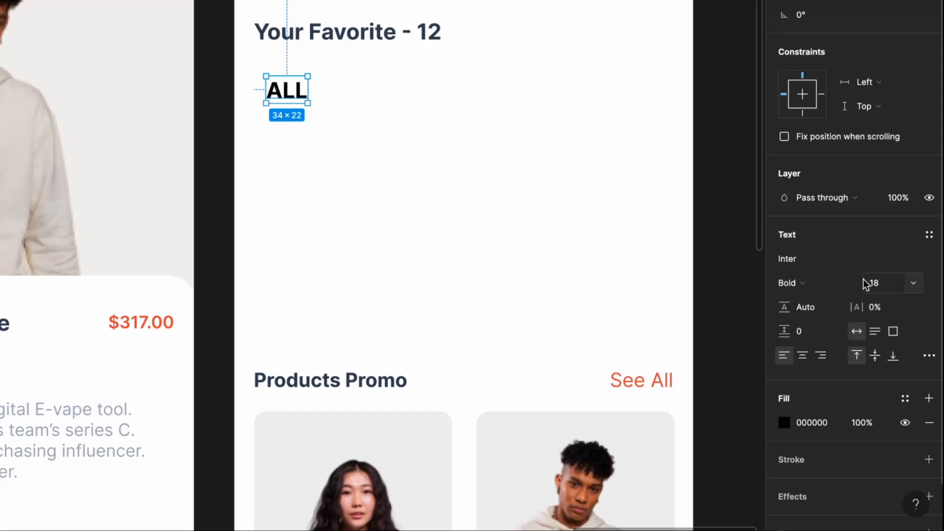
left_click(855, 430)
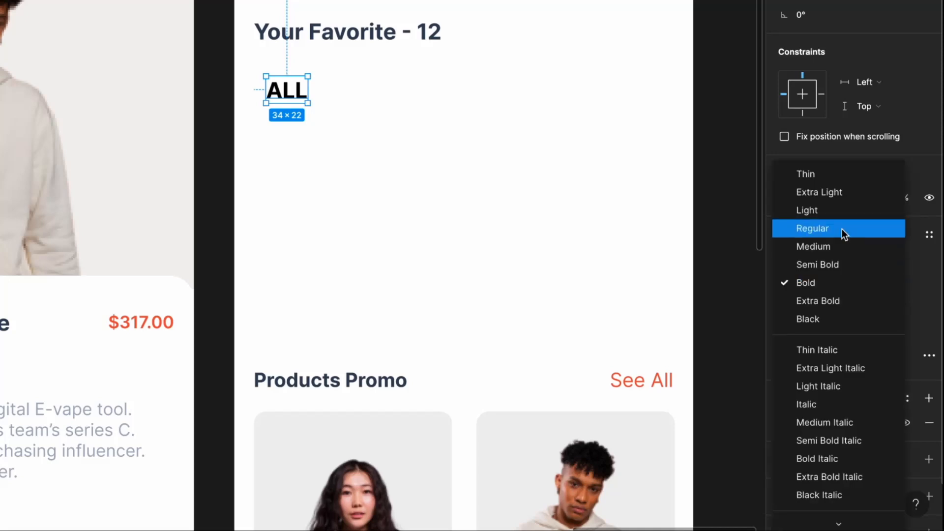
left_click(842, 229)
left_click(884, 284)
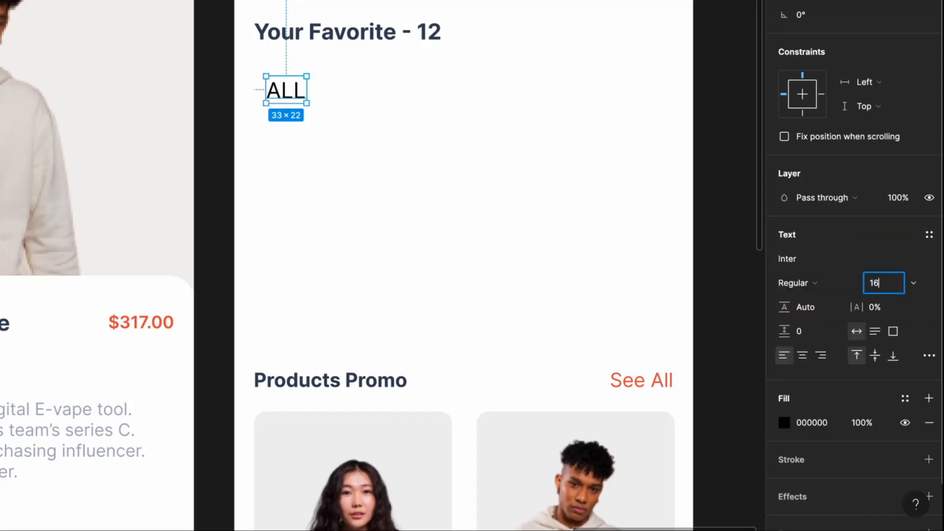
key("Return")
left_click(903, 397)
left_click(798, 479)
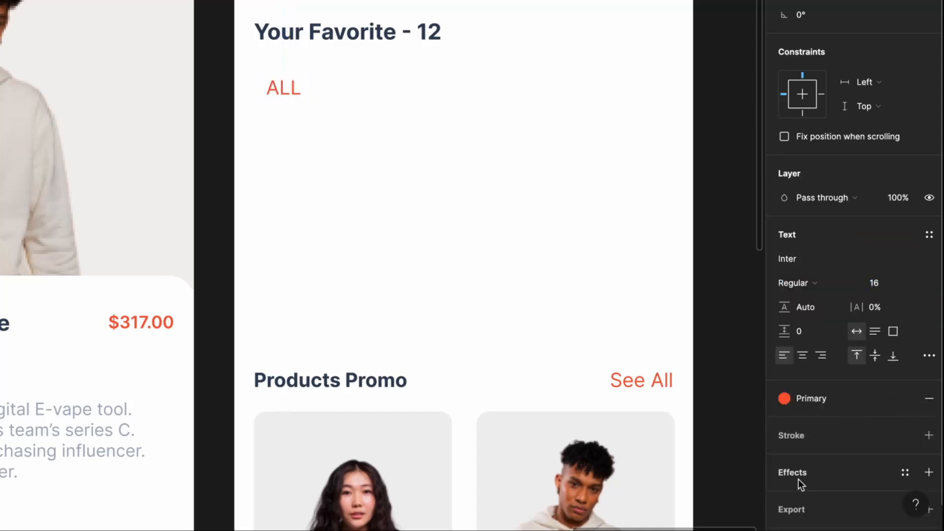
- Wrap ALL in an auto-layout frame with a Primary fill at 5% opacity
left_click(395, 117)
left_click(284, 92)
key("shift+a")
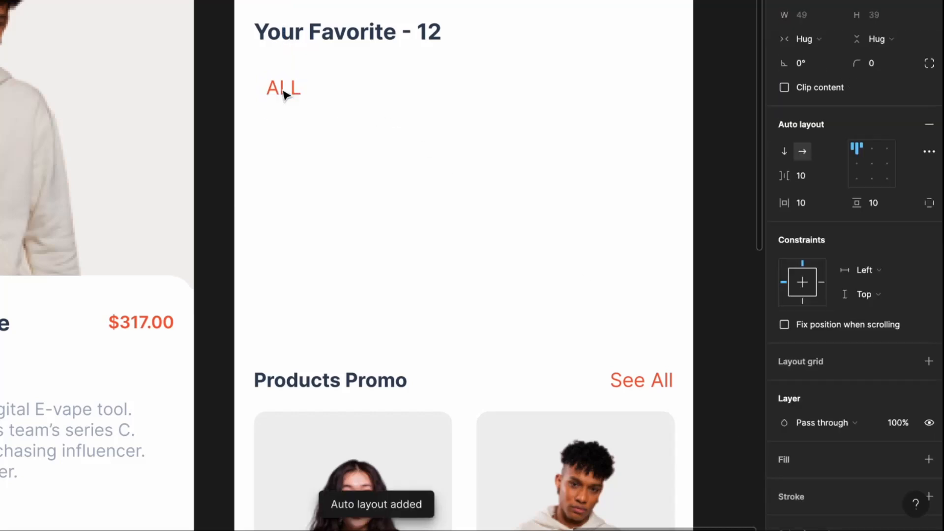
left_click(928, 459)
left_click(905, 460)
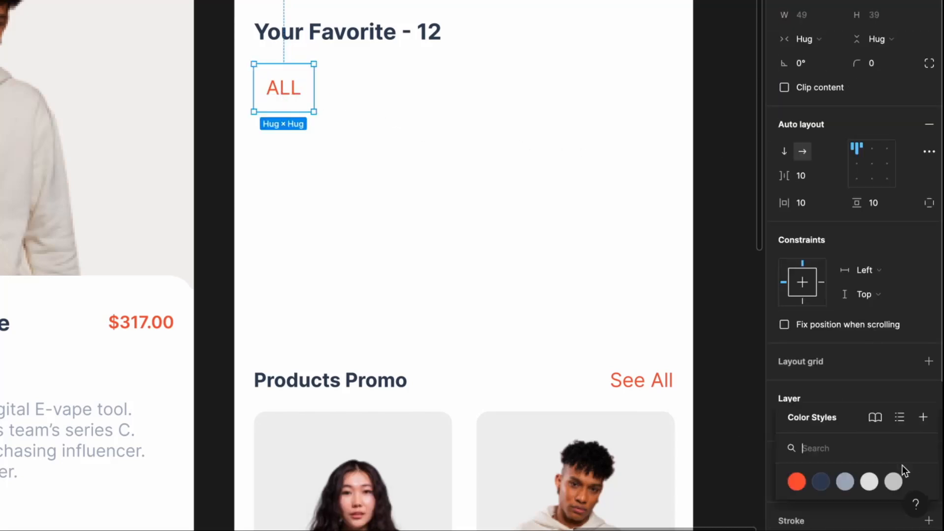
left_click(796, 481)
left_click(905, 460)
left_click(858, 484)
type("5")
key("Return")
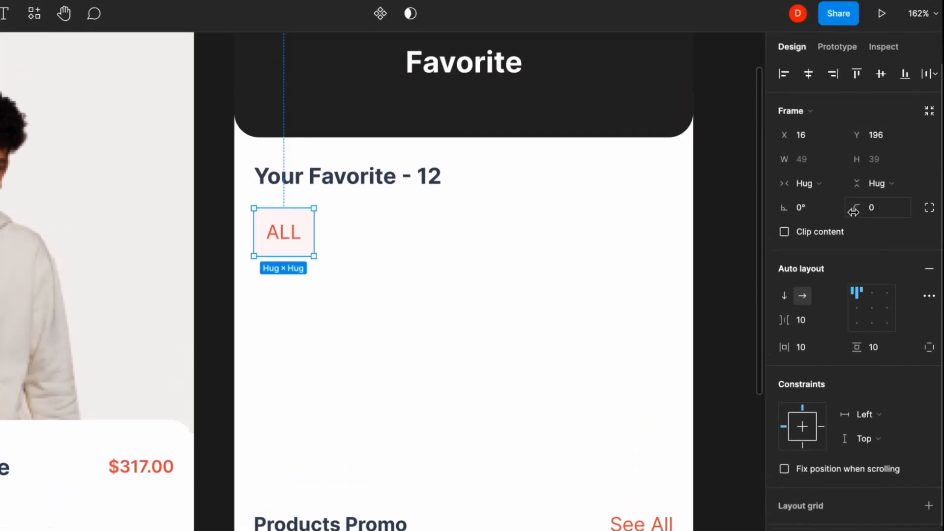
- Give the chip radius 35, wider side padding and a Primary outline, then duplicate it 20 px right
left_click_drag(856, 63, 241, 76)
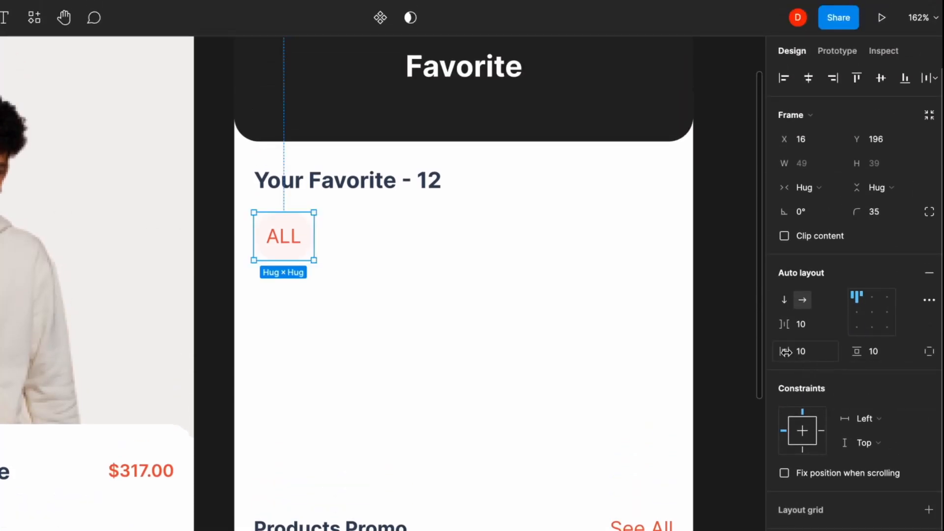
mouse_move(783, 351)
left_mouse_down()
mouse_move(802, 354)
mouse_move(782, 351)
left_mouse_up()
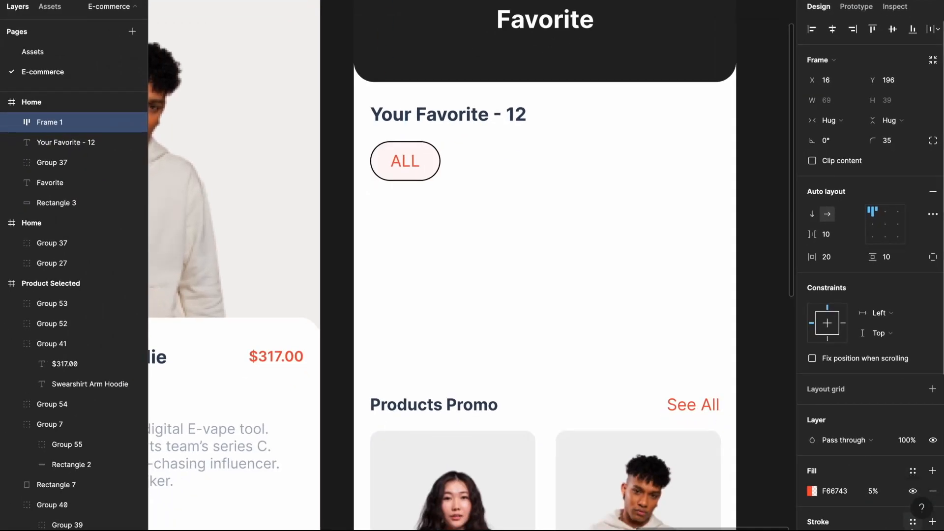
left_click(912, 524)
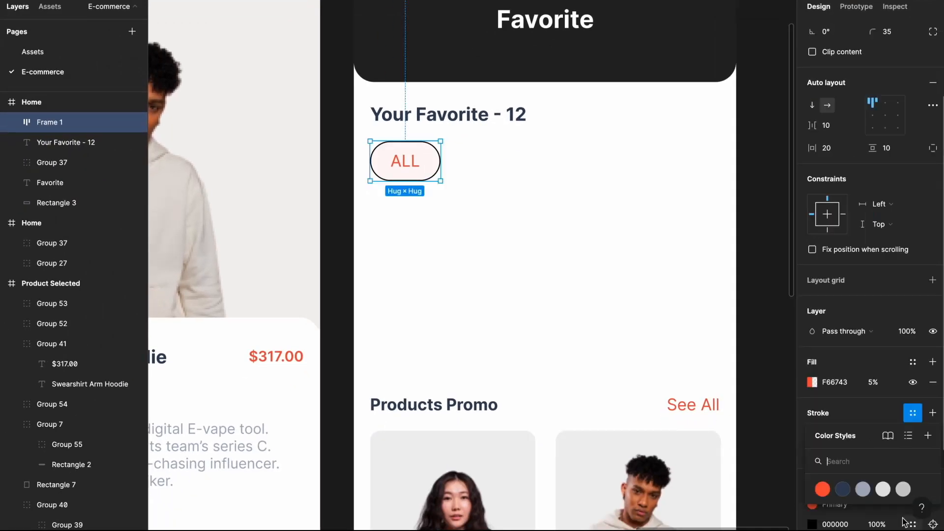
left_click(828, 490)
left_click(555, 241)
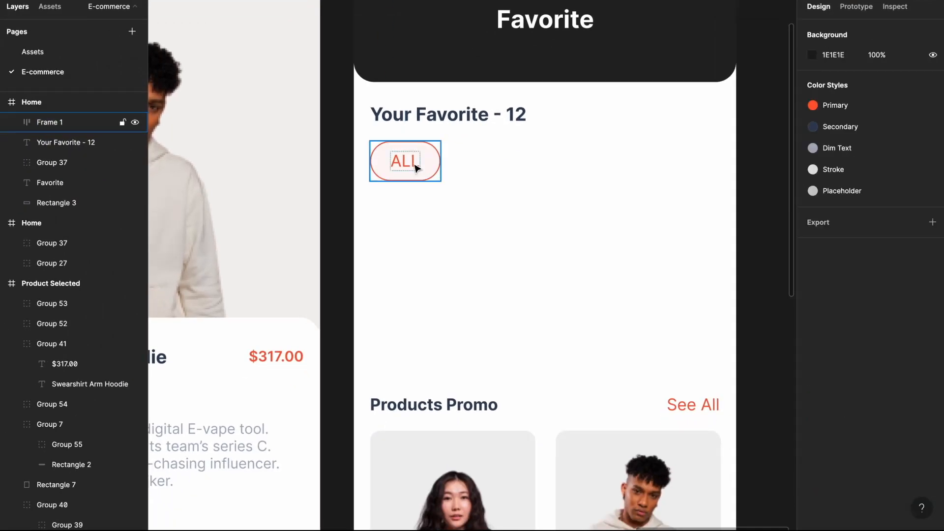
left_click_drag(415, 168, 504, 164)
left_click(434, 165, "shift")
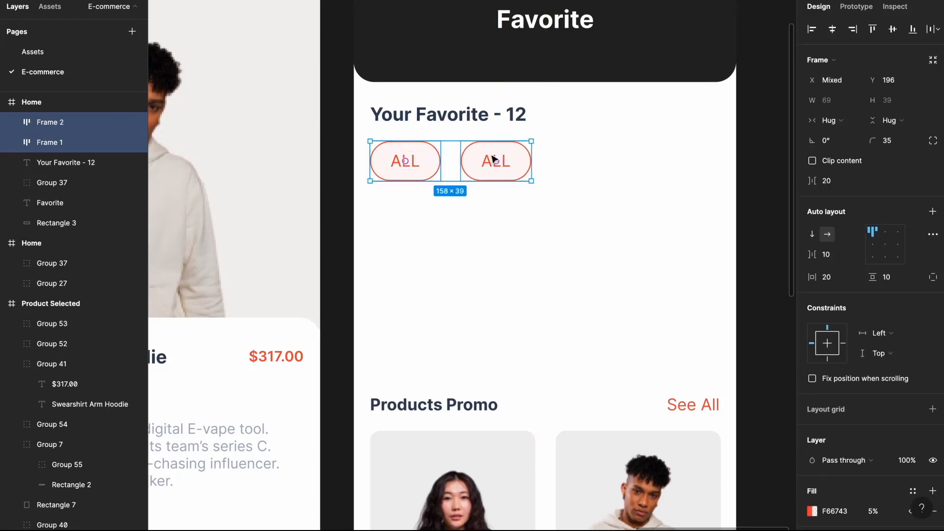
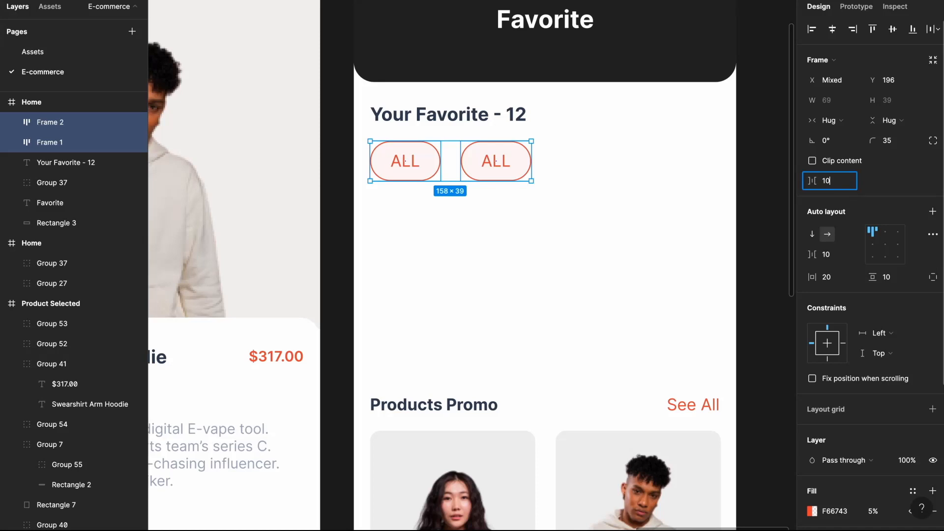
- Set the chip spacing to 10 and relabel the second chip Hoodie
key("Return")
left_click(519, 187)
double_click(496, 167)
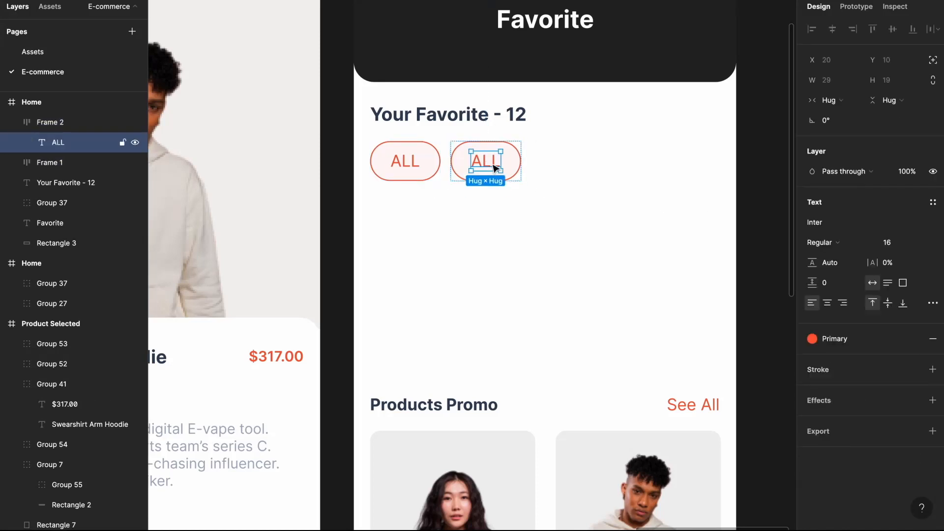
double_click(492, 164)
left_click(587, 192)
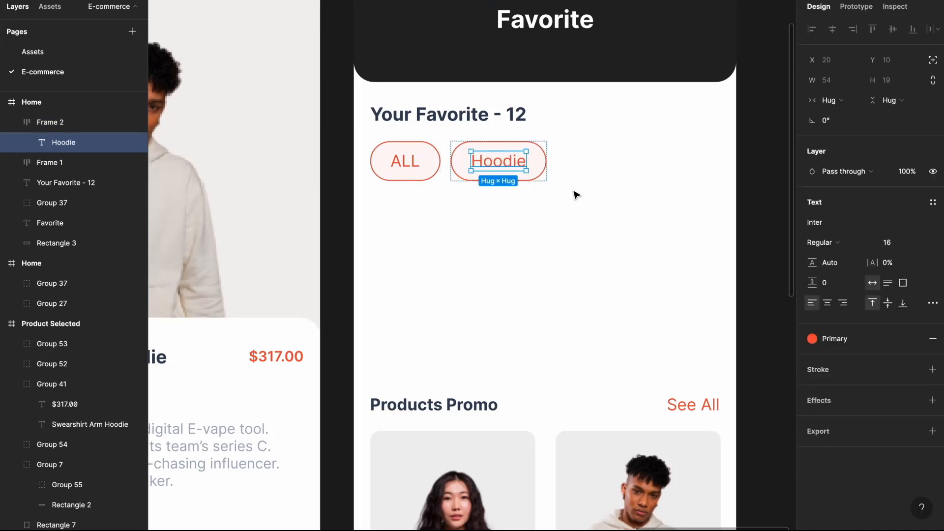
- Style the Hoodie chip with a pale grey fill, Placeholder outline and Secondary text
left_click(623, 234)
left_click(532, 169)
left_click(913, 471)
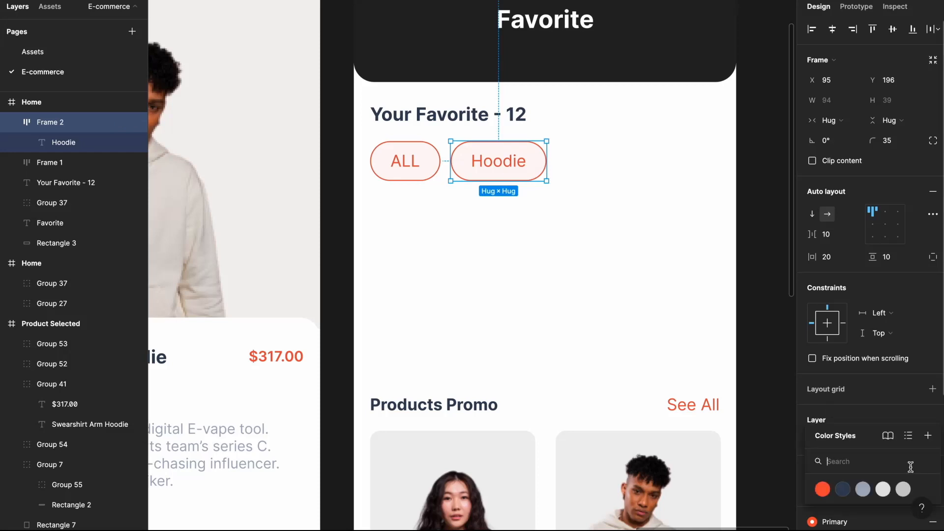
left_click(902, 488)
left_click(913, 471)
left_click(813, 490)
left_click_drag(647, 250, 644, 231)
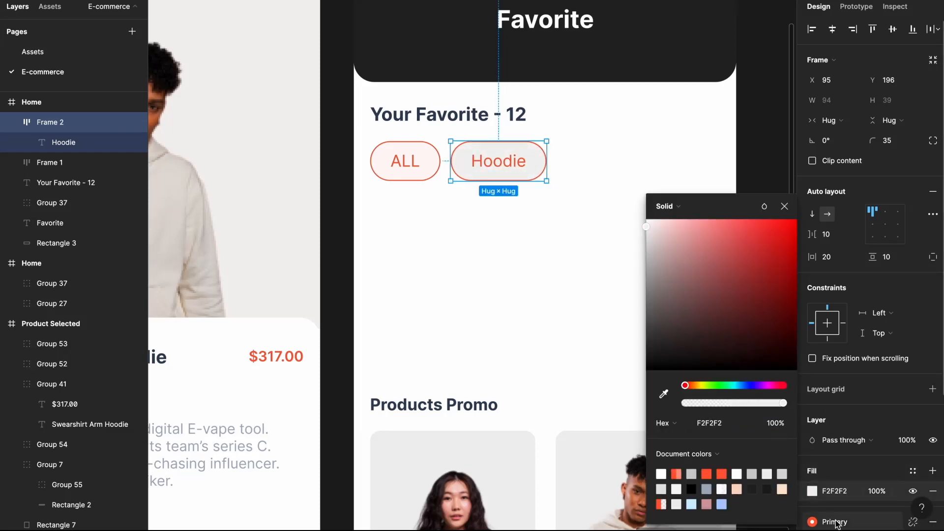
left_click(834, 521)
left_click(903, 487)
left_click(848, 509)
left_click(706, 489)
- Duplicate the Hoodie chip twice to the right, labelled Shoes and Jacket
left_click(650, 312)
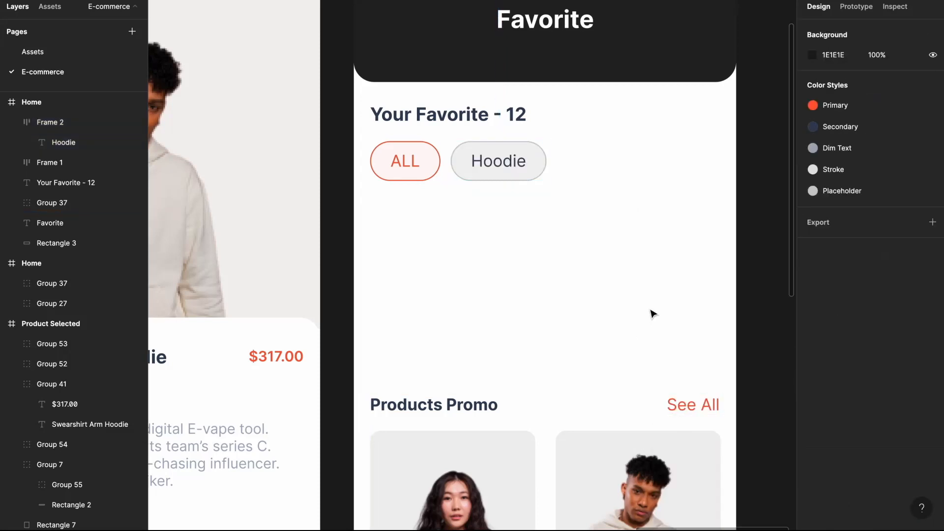
left_click(497, 162)
left_click_drag(497, 162, 700, 162)
double_click(604, 164)
type("Shoes")
left_click(683, 193)
double_click(693, 161)
key("Return")
type("Jacket")
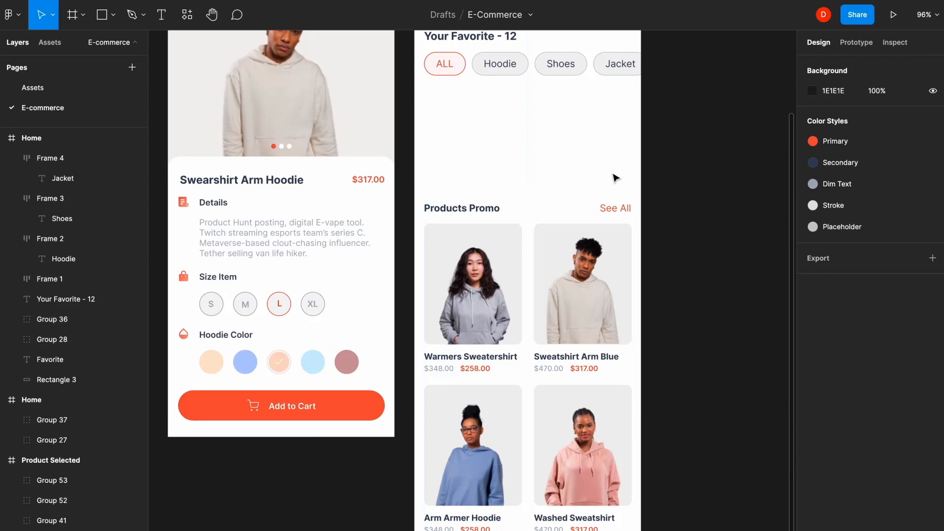
left_click(614, 209)
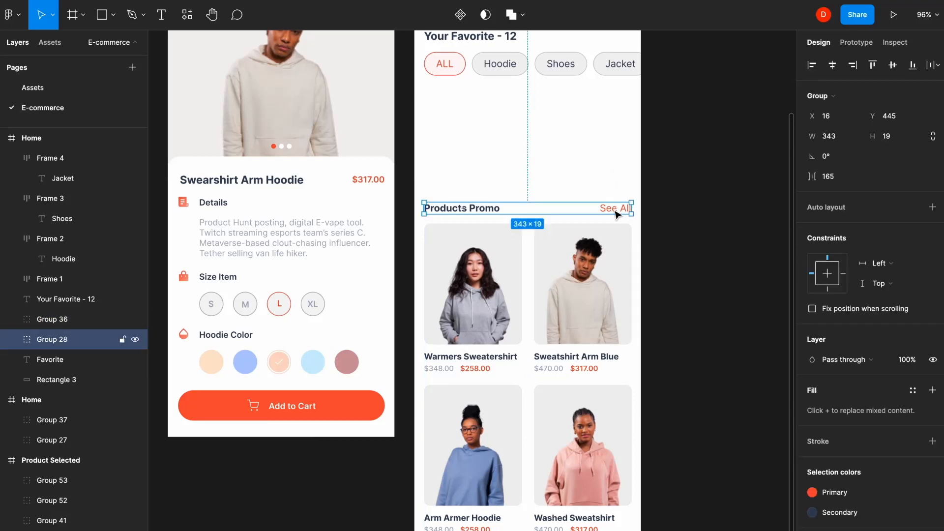
- Delete the Products Promo header, move the product grid under the chips, and duplicate it below
key("Delete")
left_click(573, 335)
left_click_drag(572, 335, 579, 201)
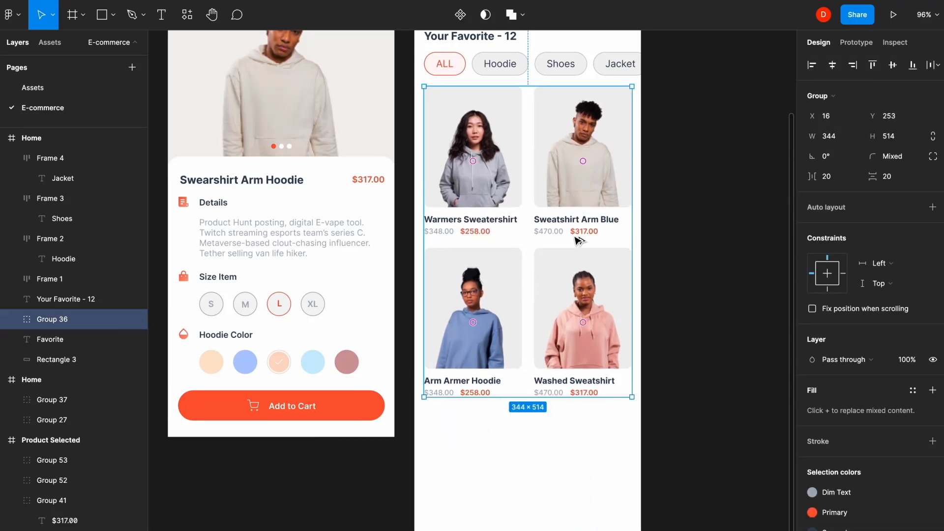
left_click_drag(579, 240, 589, 448)
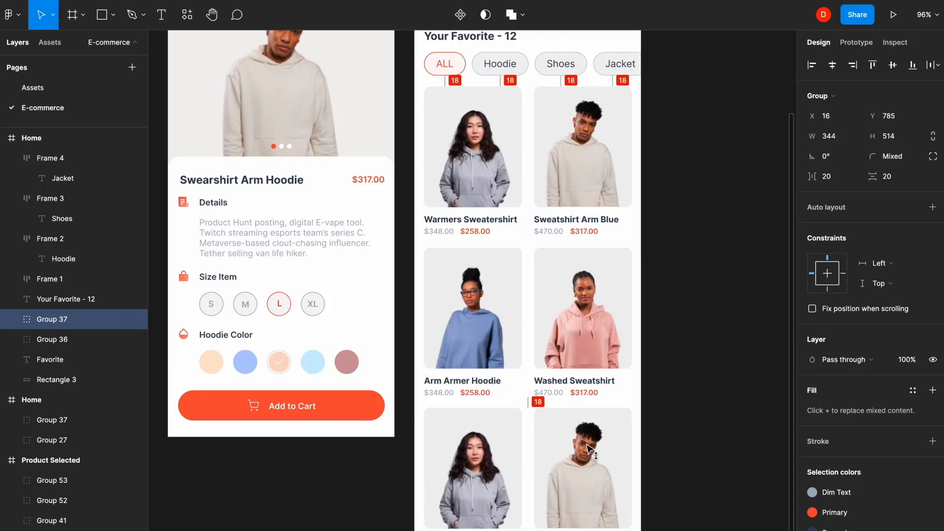
left_click(669, 392)
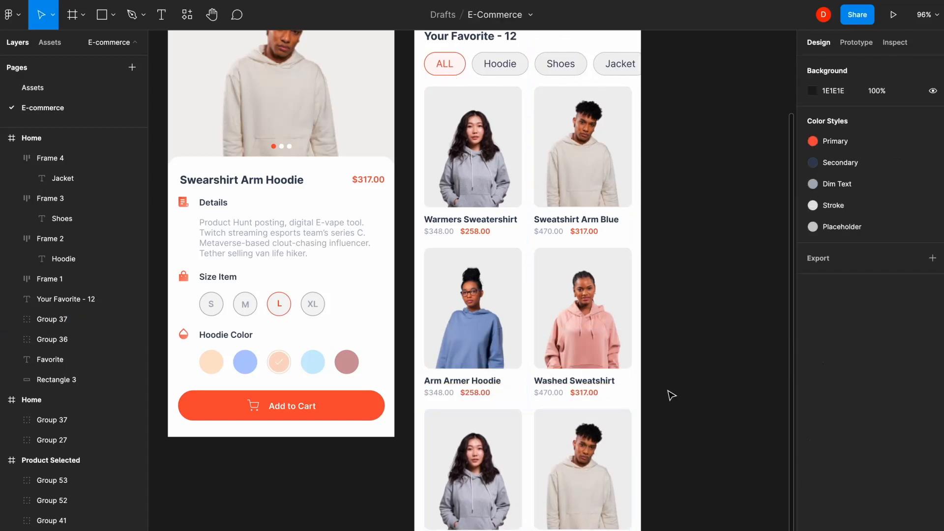
scroll(672, 395, "down", 5)
scroll(672, 395, "up", 3)
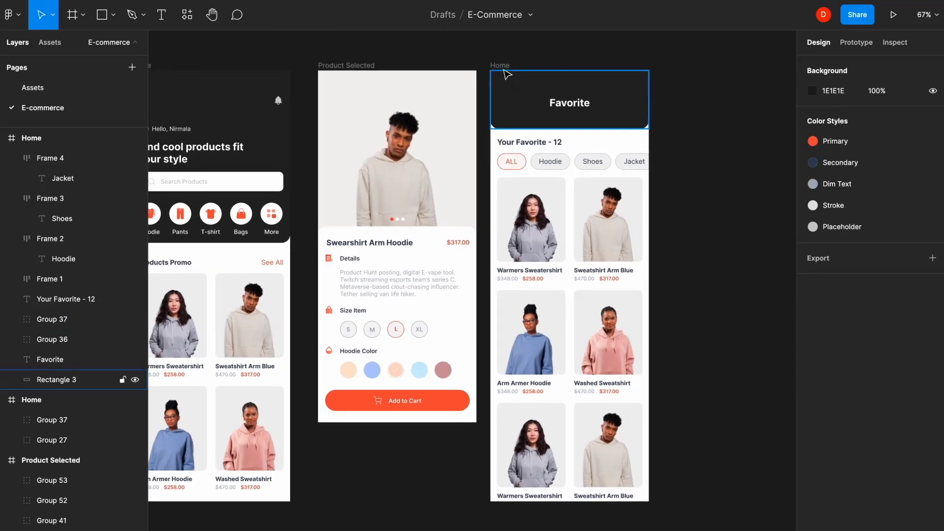
- Rename the frame to Favorite
double_click(501, 65)
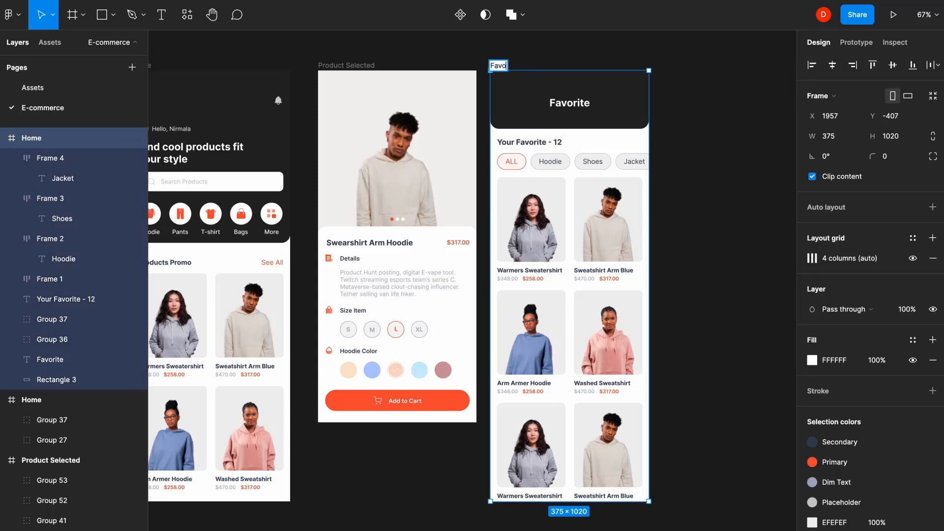
left_click(707, 122)
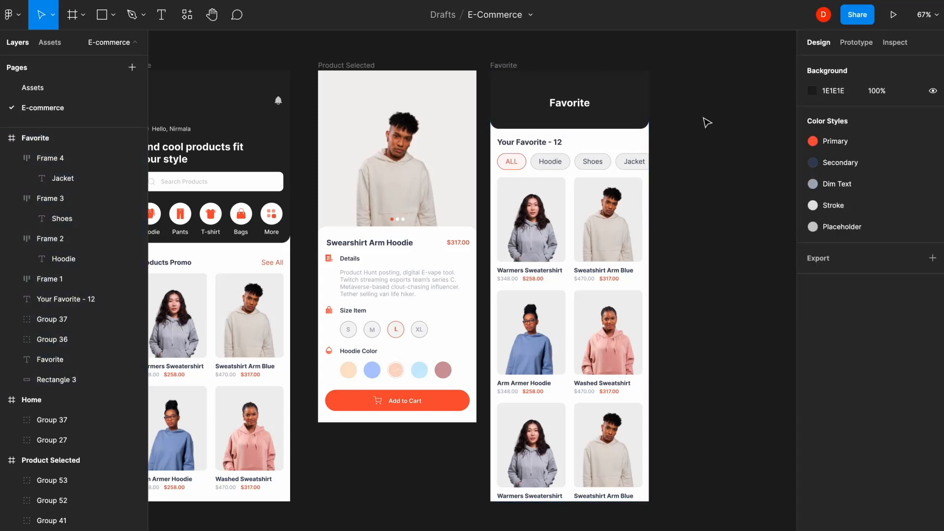
scroll(707, 122, "right", 4)
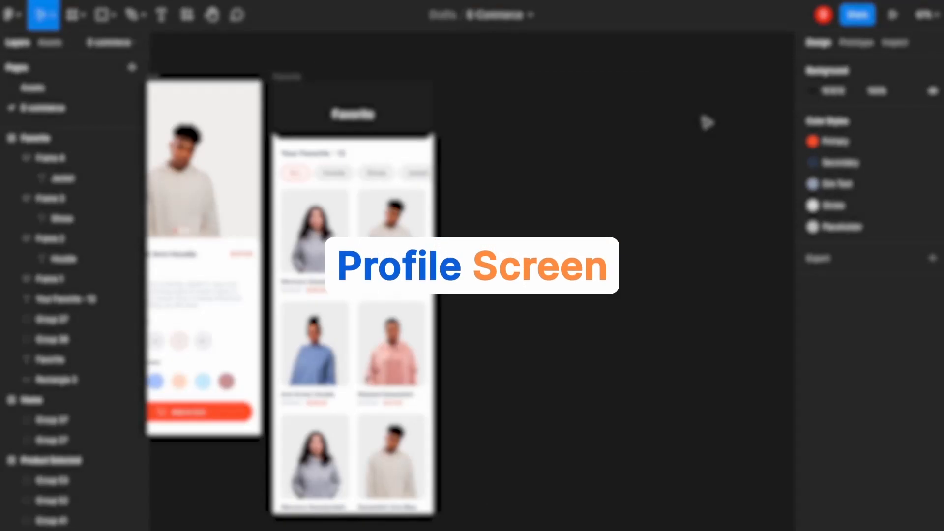
- Duplicate the Favorite frame, strip its content and stretch the dark header to about 292 high
left_click(293, 77)
left_click_drag(296, 93, 474, 93)
left_click(682, 160)
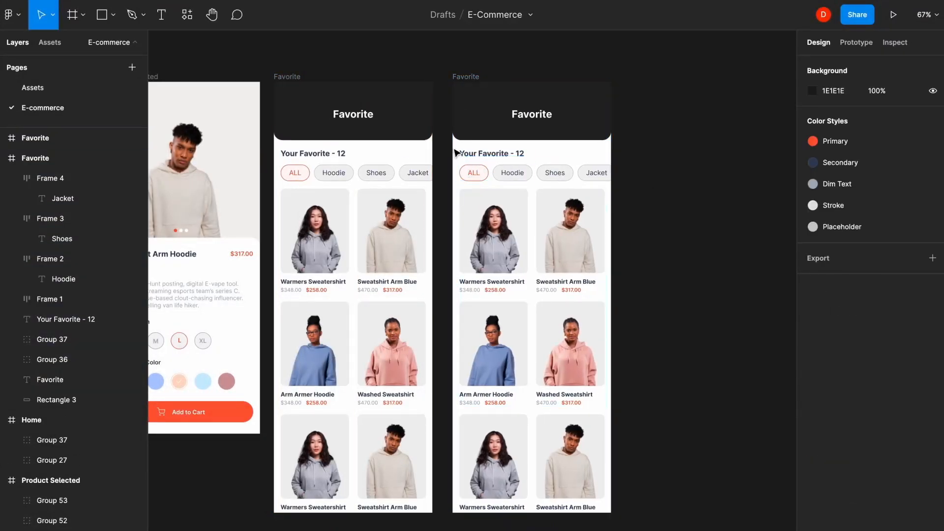
left_click_drag(496, 235, 638, 435)
key("Delete")
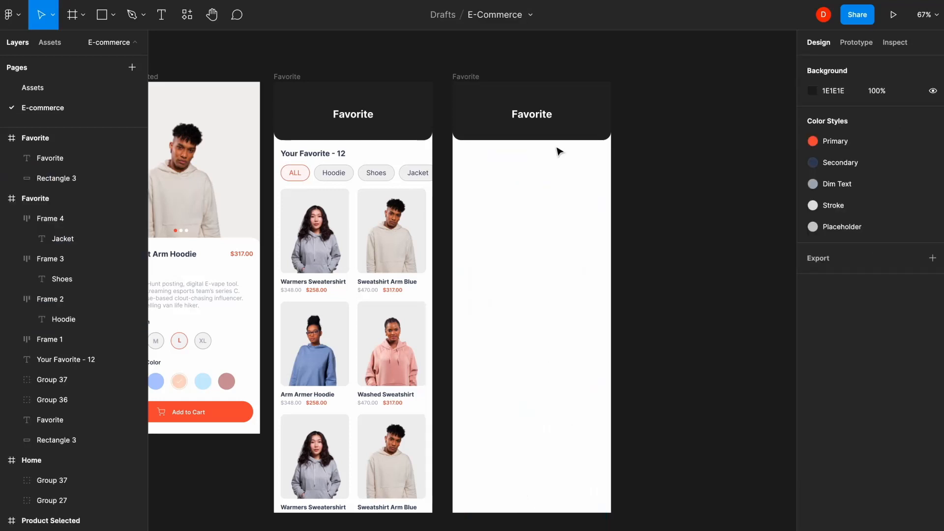
left_click(577, 135)
left_click_drag(543, 139, 542, 205)
left_click(669, 223)
- Retitle the copied screen 'Profile' and nudge the title into place
scroll(545, 120, "up", 5)
left_click(576, 148)
double_click(576, 149)
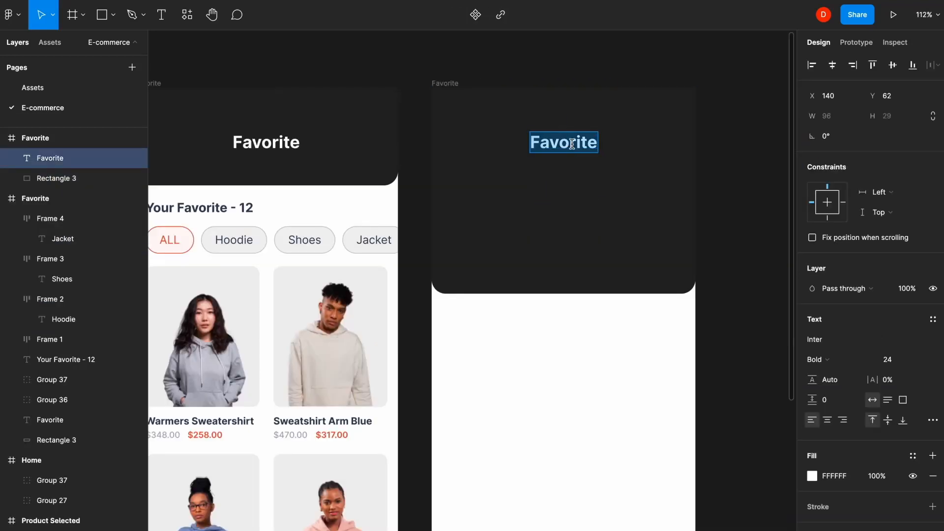
type("Profile")
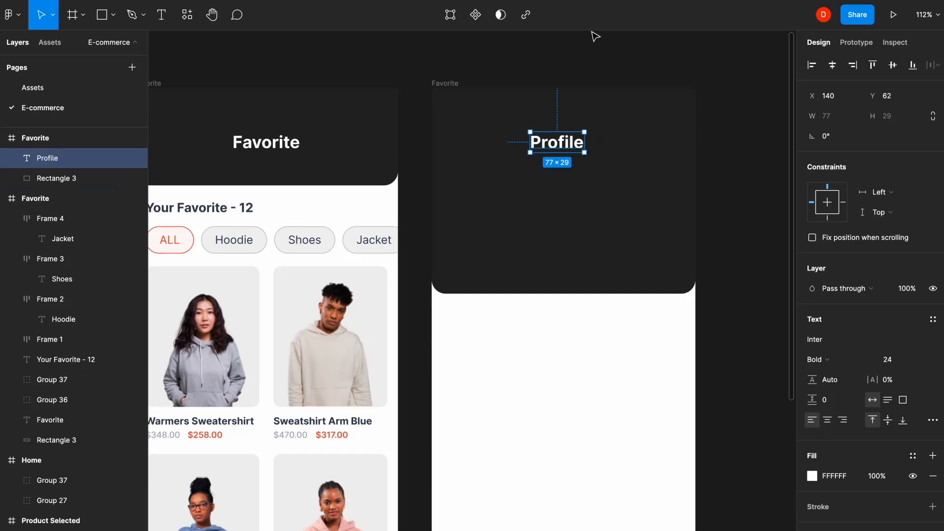
mouse_move(567, 146)
left_mouse_down()
mouse_move(573, 139)
mouse_move(585, 206)
mouse_move(565, 192)
left_mouse_up()
left_click(737, 195)
- Add a 78 px avatar circle under Profile filled with a portrait photo from a plugin
left_click(575, 189)
key("o")
left_click(296, 1)
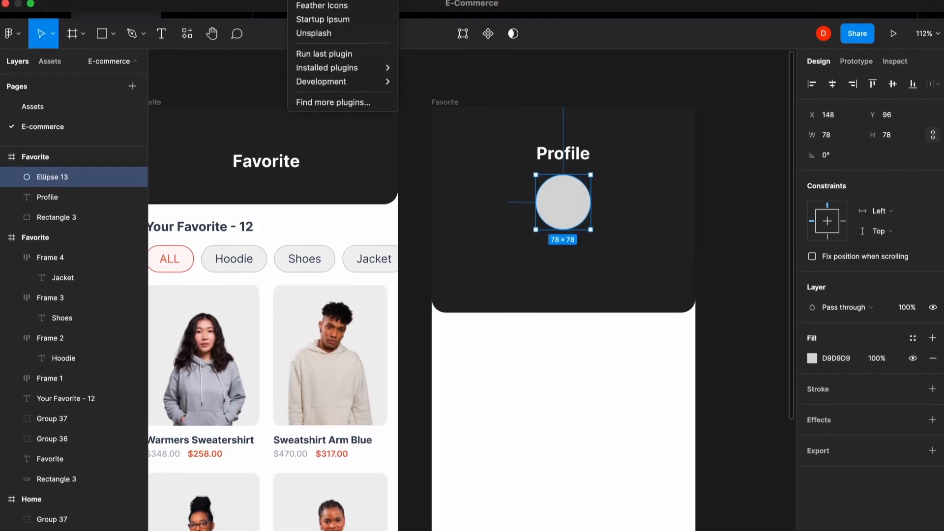
left_click(312, 34)
left_click(619, 335)
left_click_drag(691, 134, 527, 196)
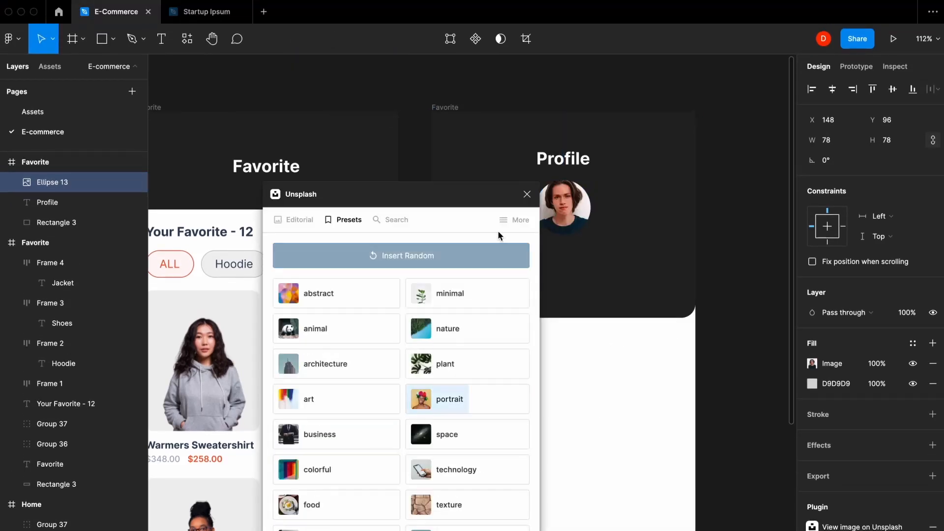
left_click(527, 197)
- Add a centred name text below the avatar with a 16 px gap
left_click(552, 274)
key("t")
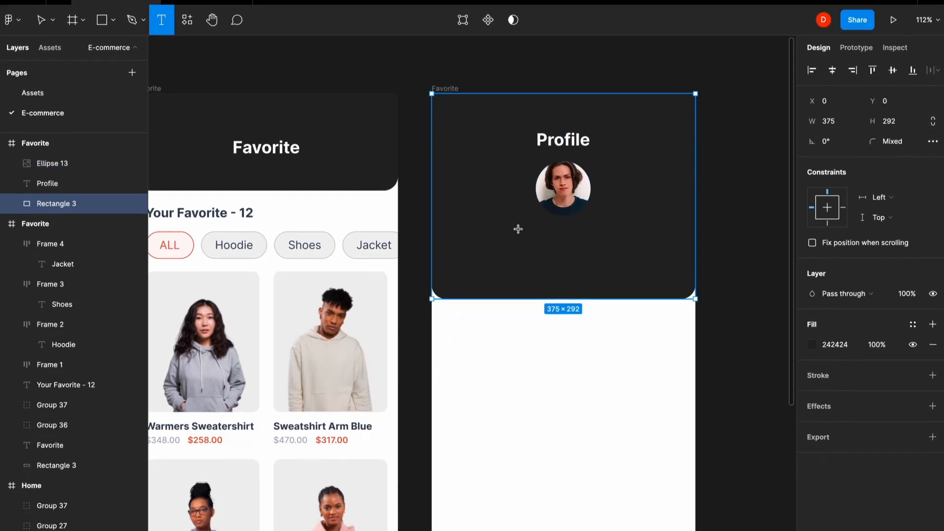
left_click(515, 225)
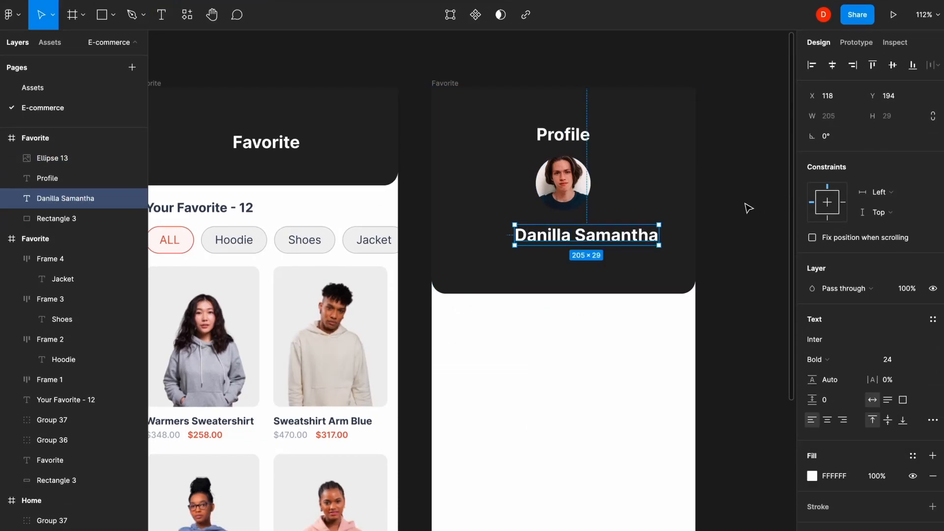
left_click(835, 65)
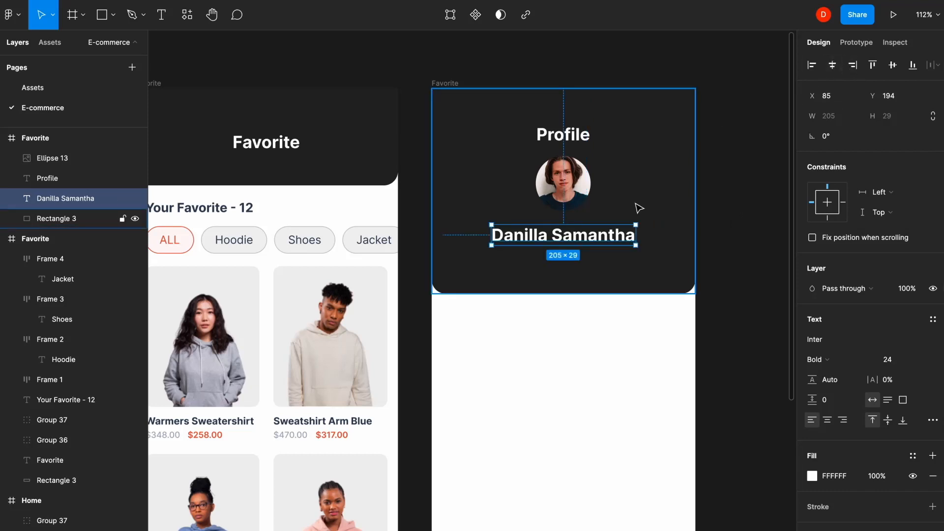
left_click(586, 186, "shift")
key("Return")
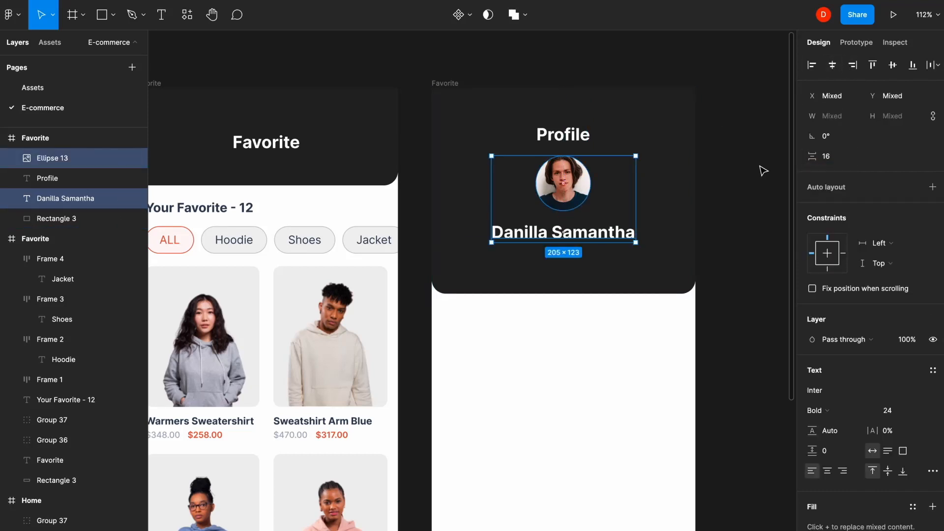
left_click(739, 174)
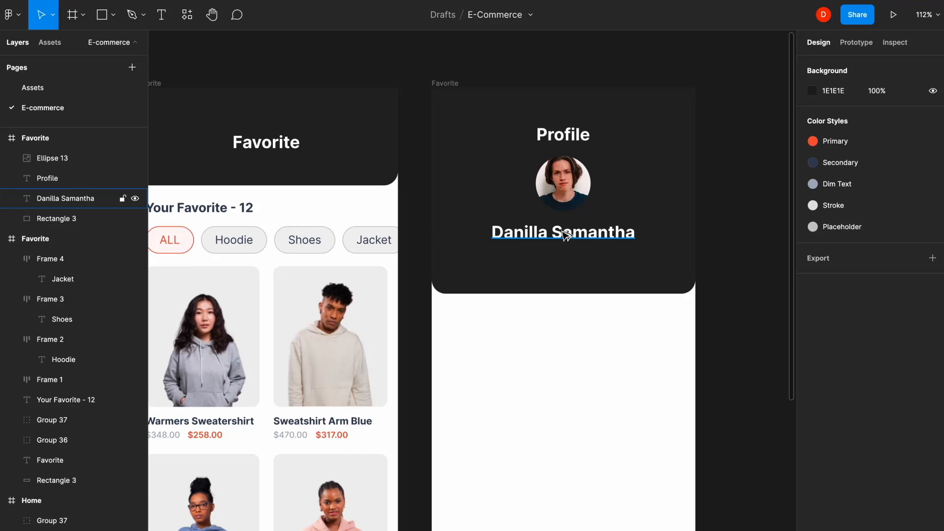
- Add the e-mail line below the name, centred, 16 Regular at 50% opacity
left_click_drag(565, 235, 562, 255)
double_click(561, 255)
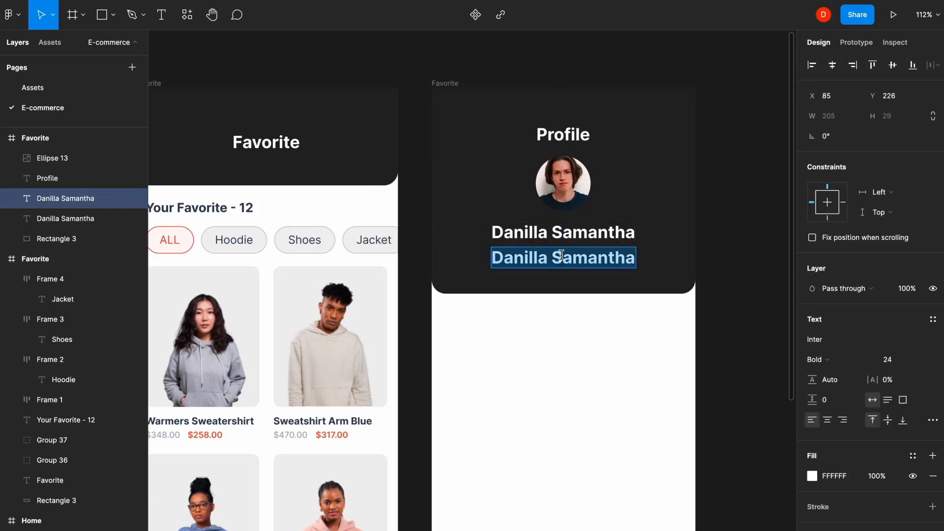
type("Danilla")
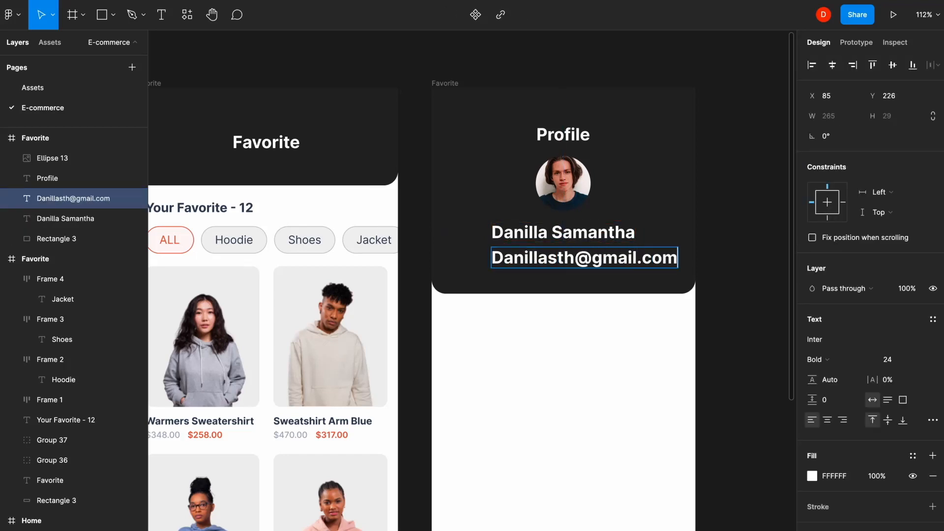
left_click(833, 65)
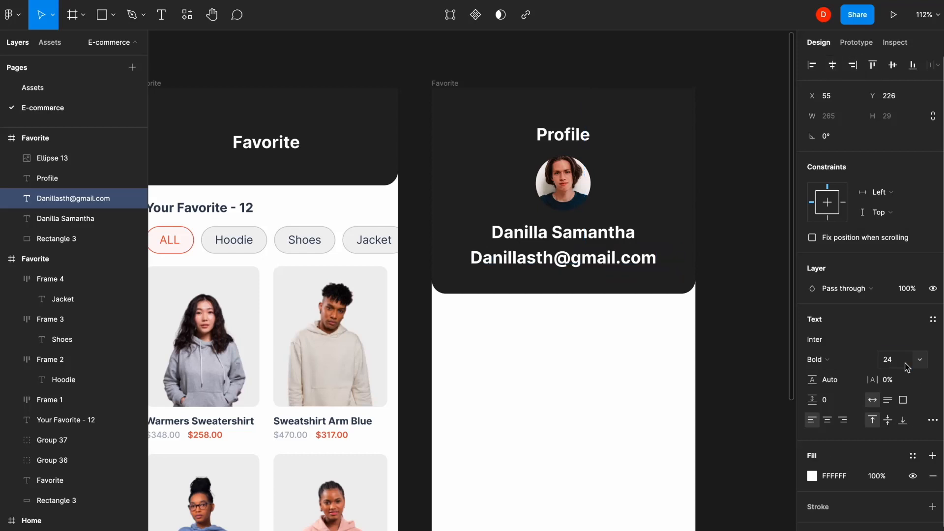
type("16")
key("Return")
left_click(816, 360)
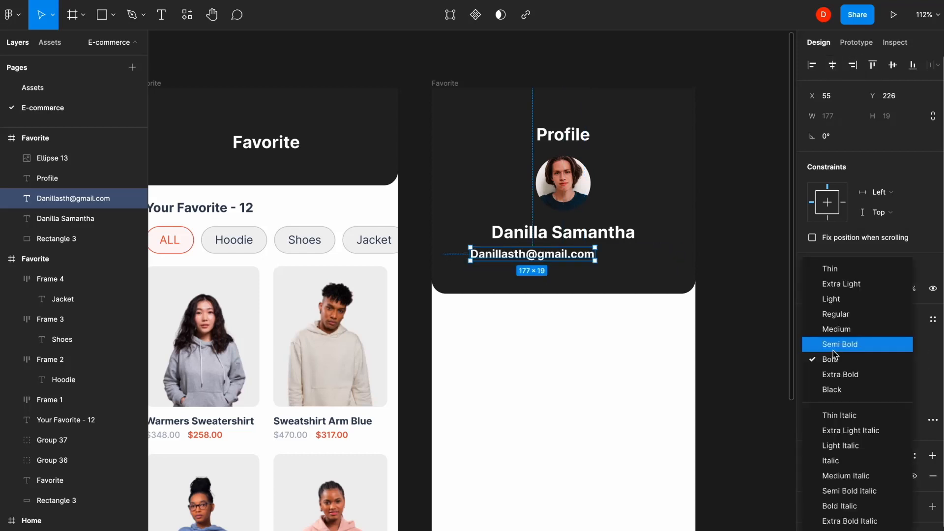
left_click(832, 311)
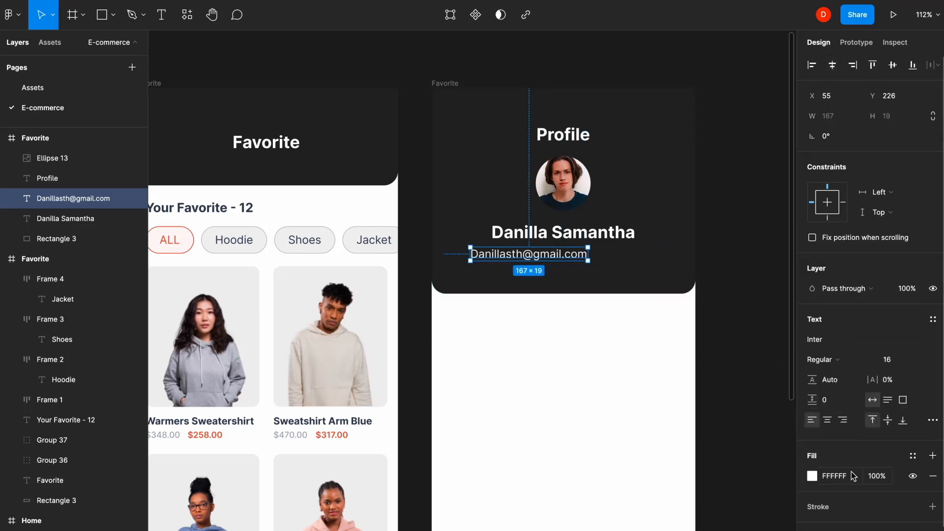
key("5")
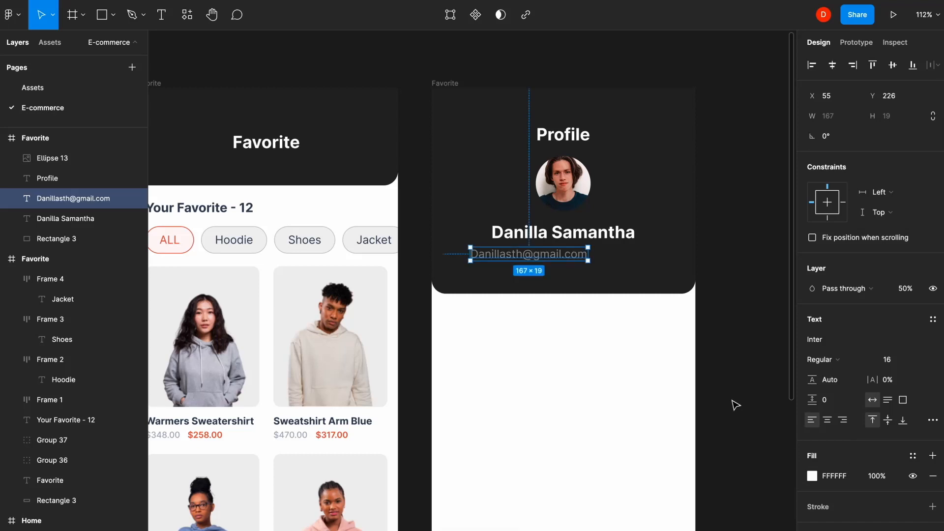
key("alt+h")
- Draw a 343×180 rectangle below the header with corner radius 20
key("r")
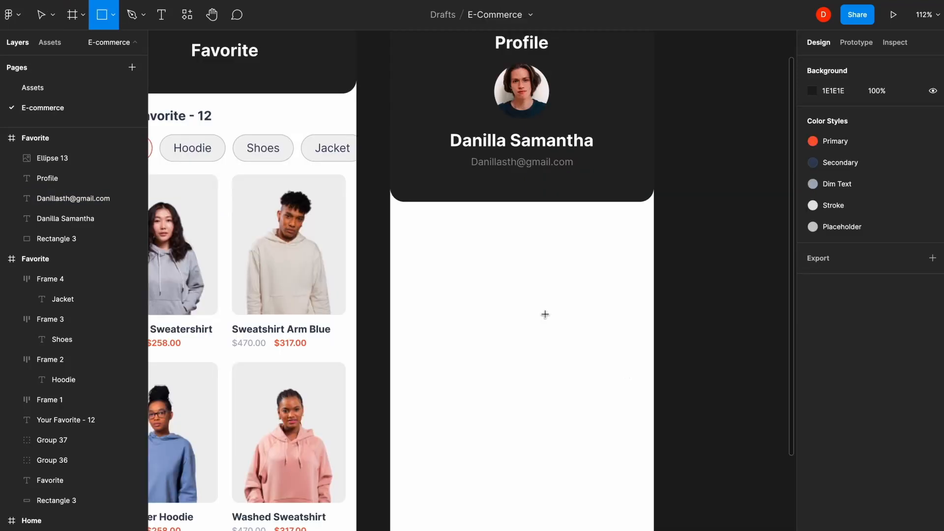
key("ctrl+g")
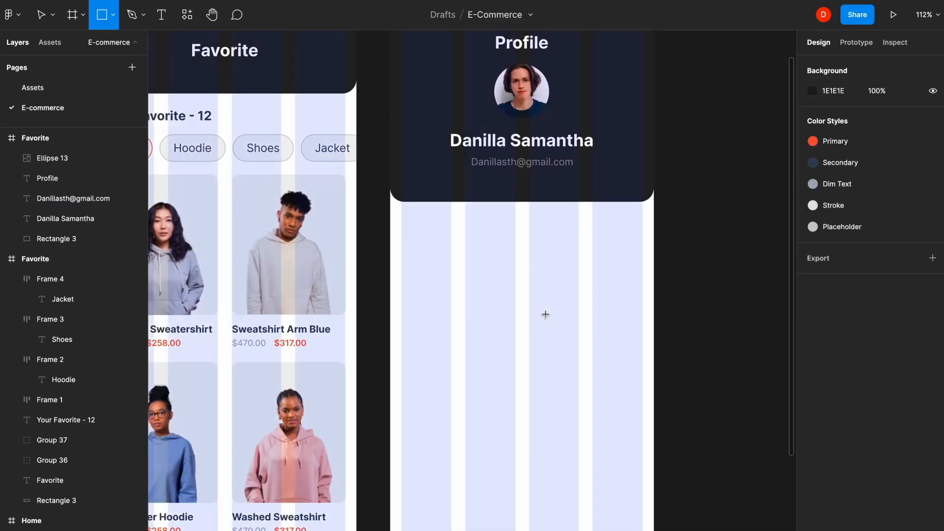
mouse_move(405, 177)
left_mouse_down()
mouse_move(445, 218)
mouse_move(643, 299)
left_mouse_up()
left_click_drag(405, 209, 402, 209)
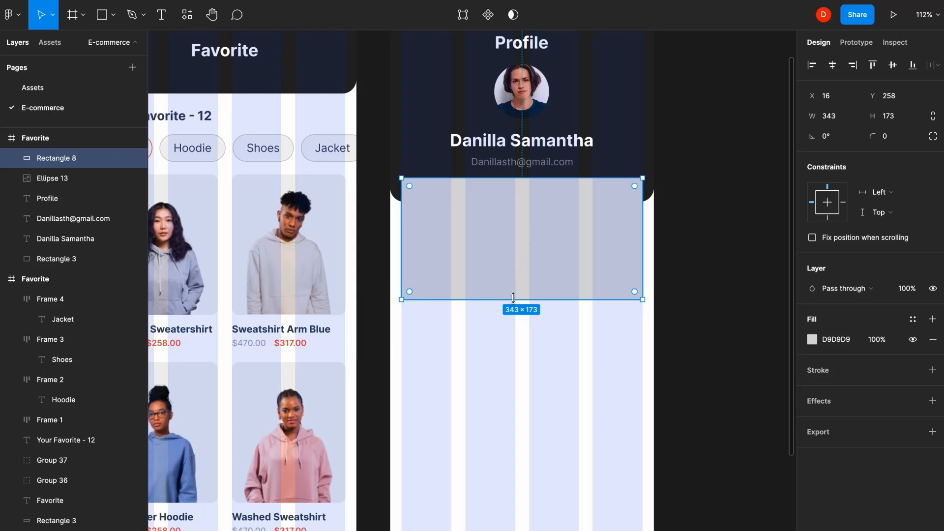
left_click_drag(513, 300, 513, 305)
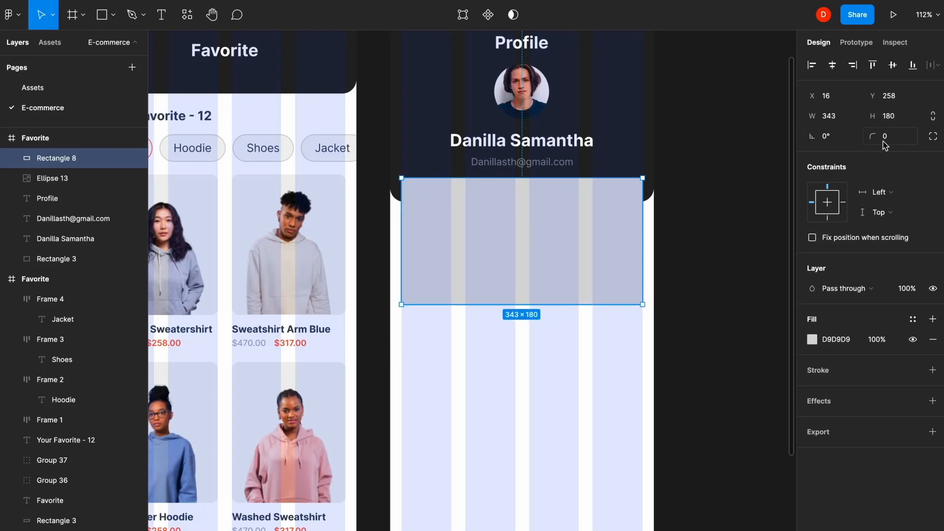
type("20")
key("Return")
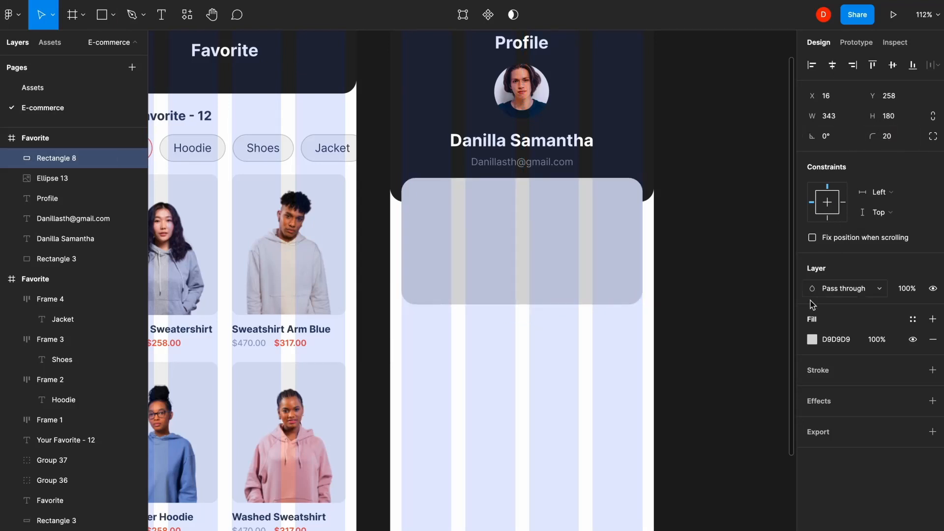
left_click(812, 339)
- Set the card's fill to white FFFFFF
type("FFFFFF")
key("Return")
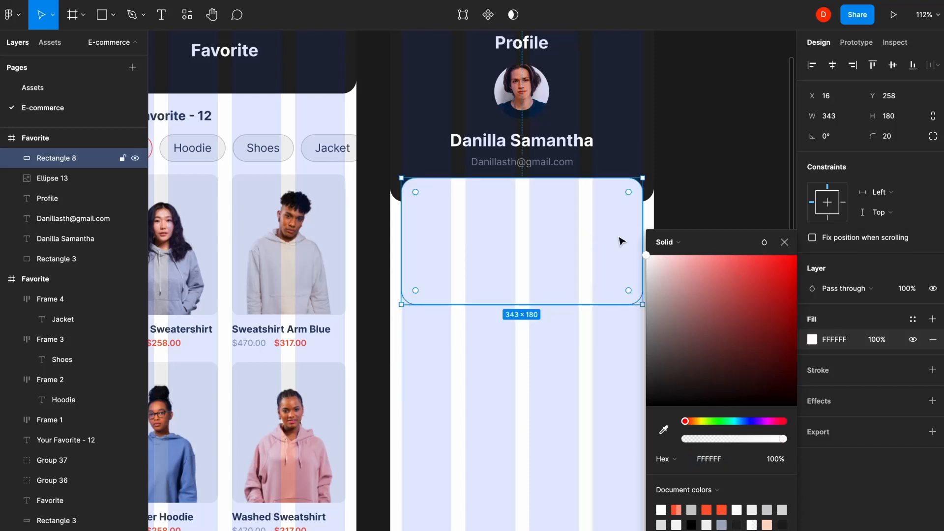
left_click(784, 243)
left_click(721, 166)
left_click(512, 211)
- Add an 'Account' text label inside the card and make it Bold
key("t")
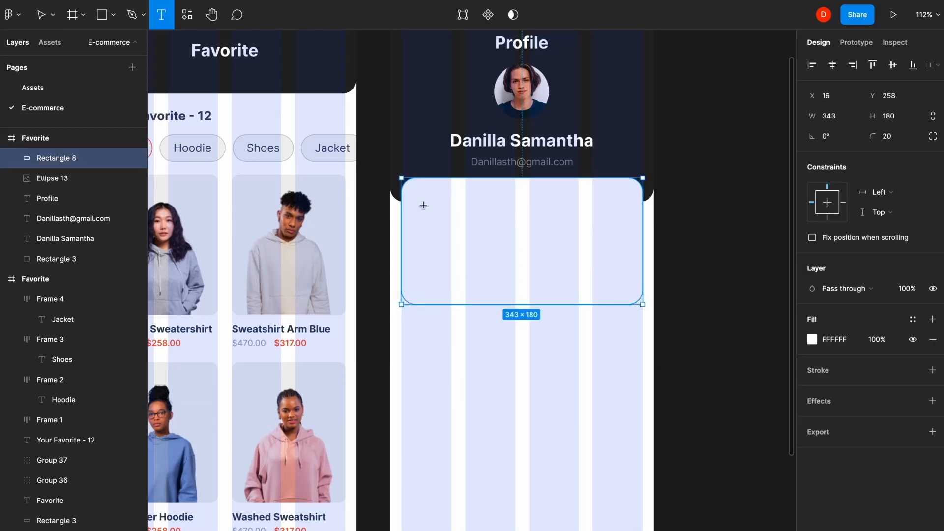
left_click(424, 205)
type("Account")
key("Escape")
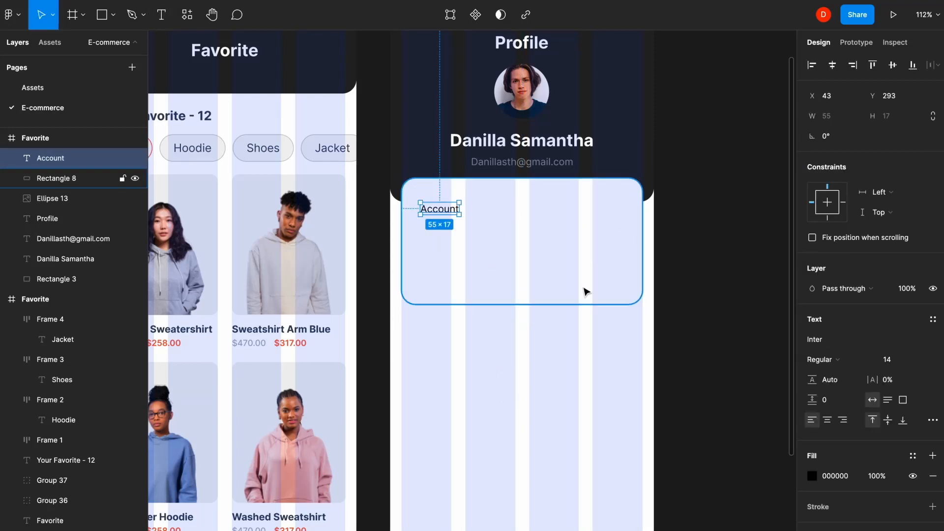
left_click(836, 360)
left_click(837, 403)
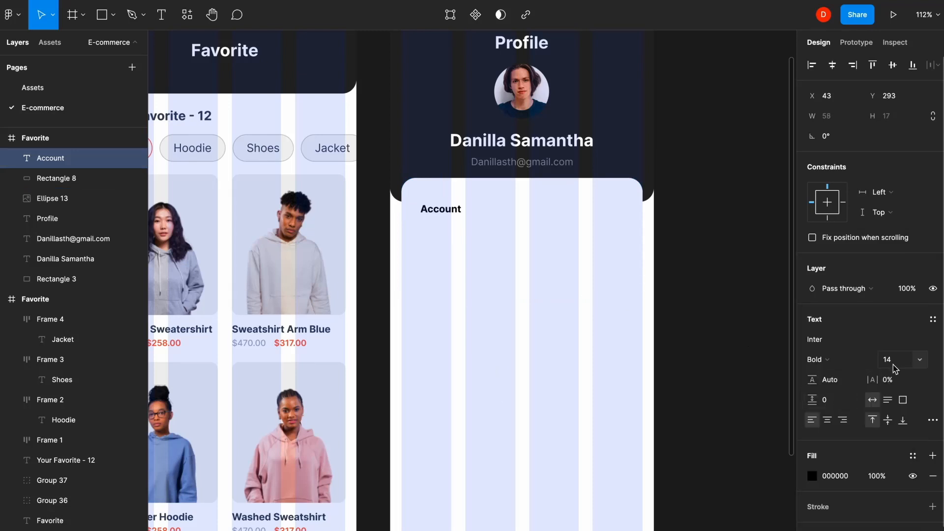
- Colour Account with the Secondary style and place it at the card's top-left
left_click(913, 456)
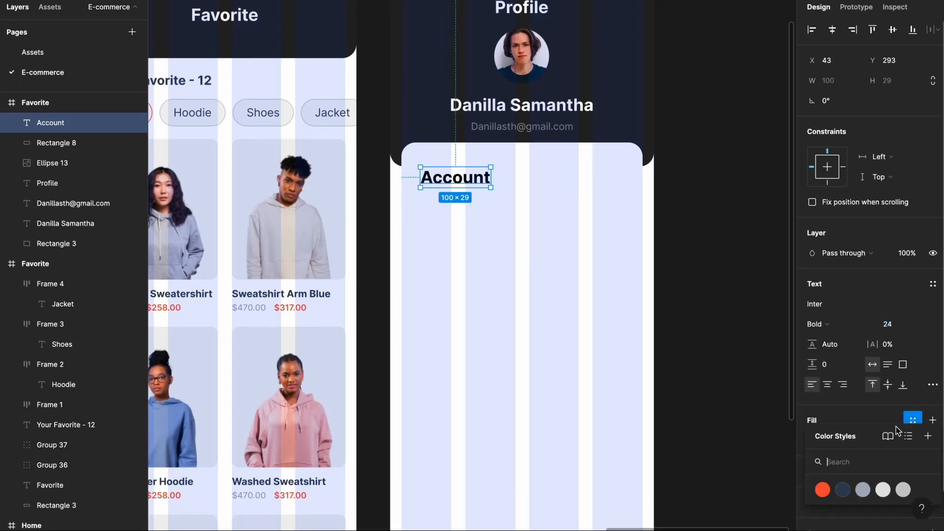
left_click(843, 524)
left_click(720, 465)
left_click_drag(453, 177, 432, 156)
key("shift+Right")
key("shift+Right")
key("shift+Down")
key("shift+Down")
left_click(472, 298)
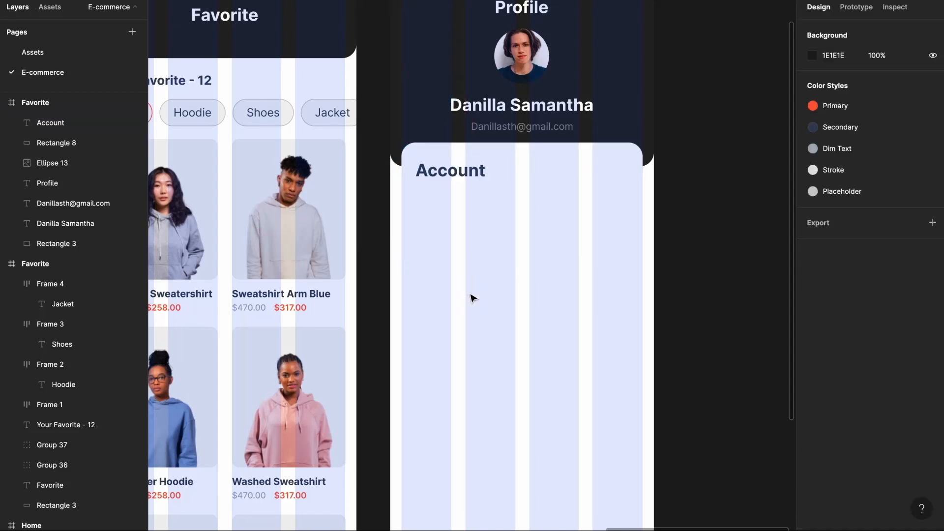
- Copy two icons from the Assets page and paste them into the card
left_click(86, 49)
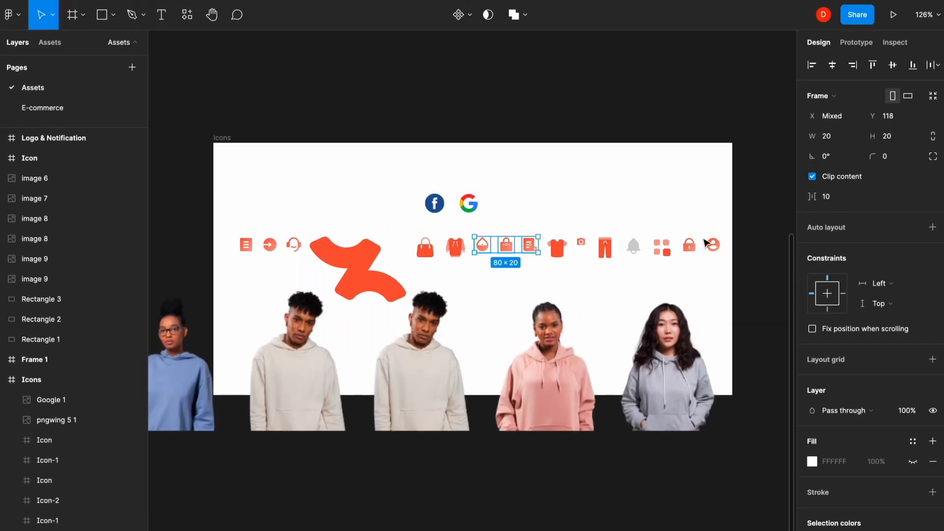
left_click(713, 246)
left_click(689, 245, "shift")
key("ctrl+c")
left_click(59, 106)
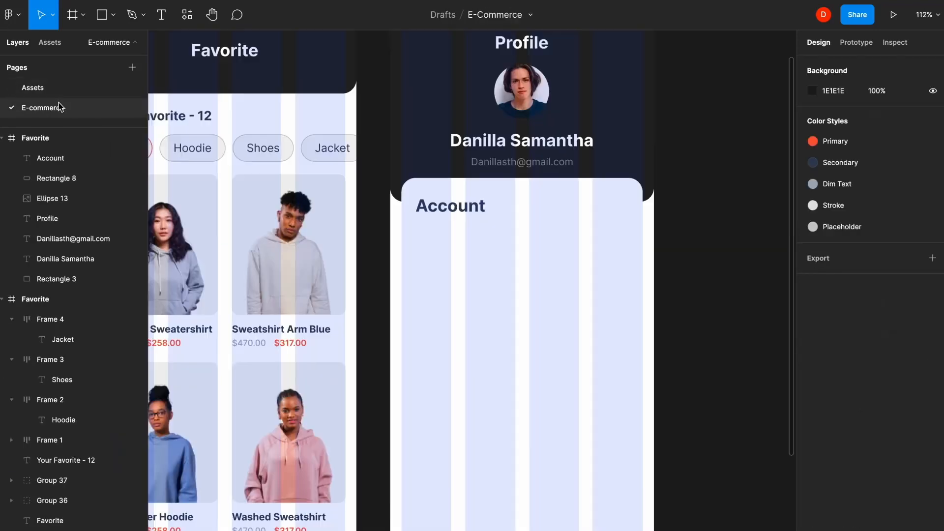
left_click(560, 308)
key("ctrl+v")
left_click_drag(514, 84, 497, 279)
left_click(472, 327)
- Position the profile icon just below the Account heading
scroll(457, 266, "up", 5)
left_click_drag(597, 307, 355, 202)
left_click(441, 132, "shift")
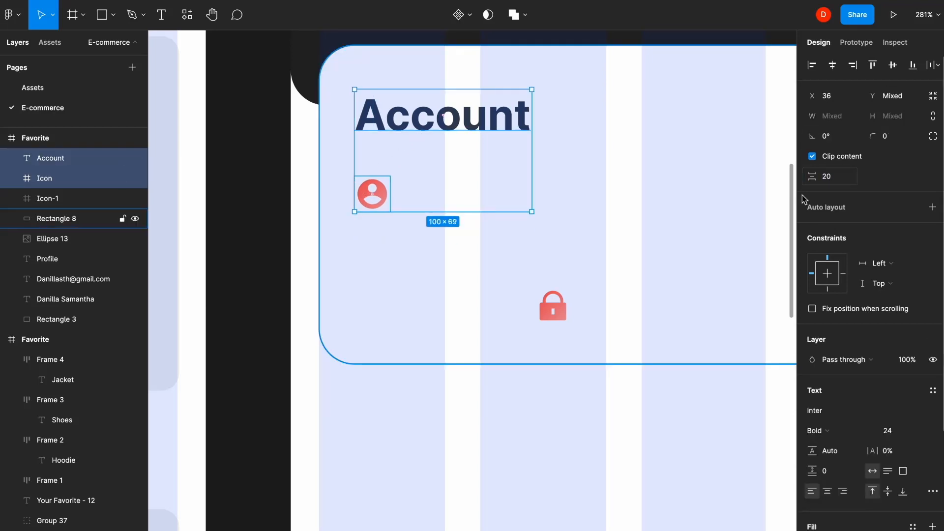
left_click(597, 453)
left_click(453, 215)
- Add an 'Information Account' text label beside the profile icon at font size 12
key("t")
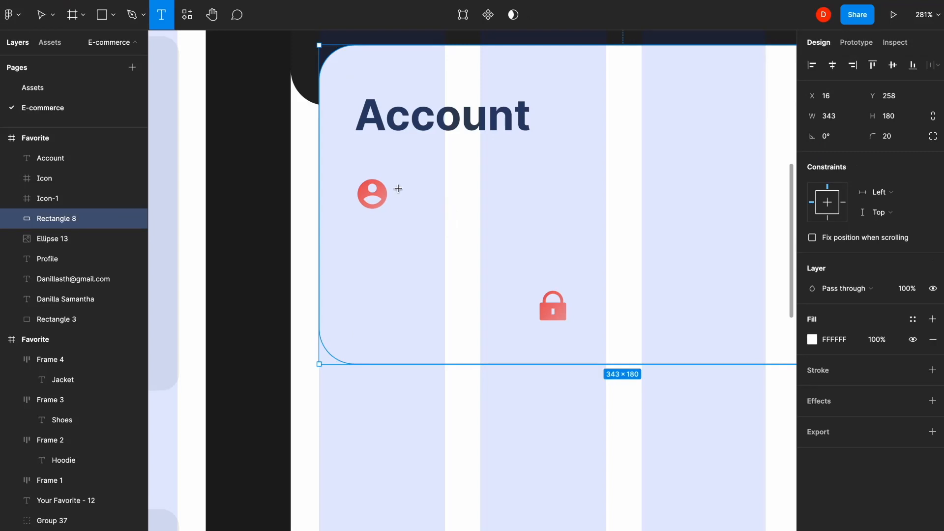
left_click(397, 189)
type("Information Account")
key("Escape")
scroll(302, 254, "down", 3)
scroll(302, 254, "up", 2)
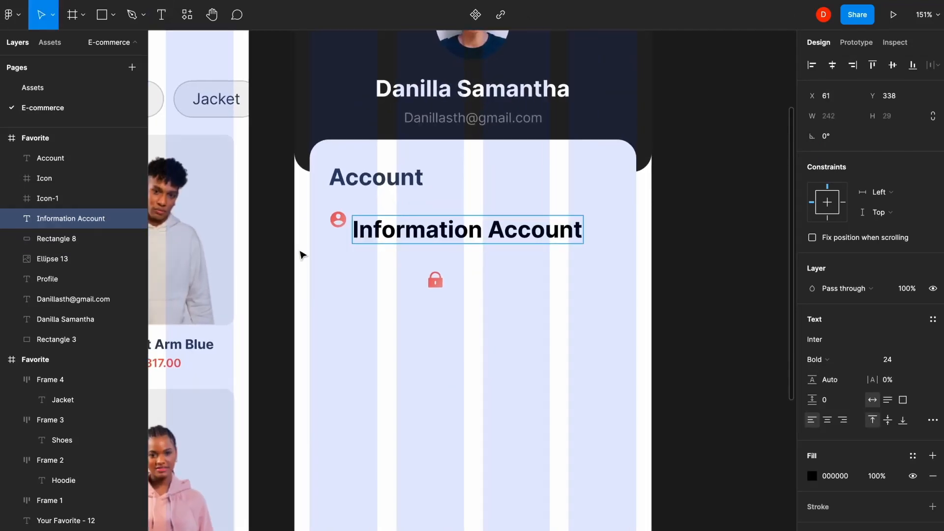
left_click(462, 444)
left_click(896, 358)
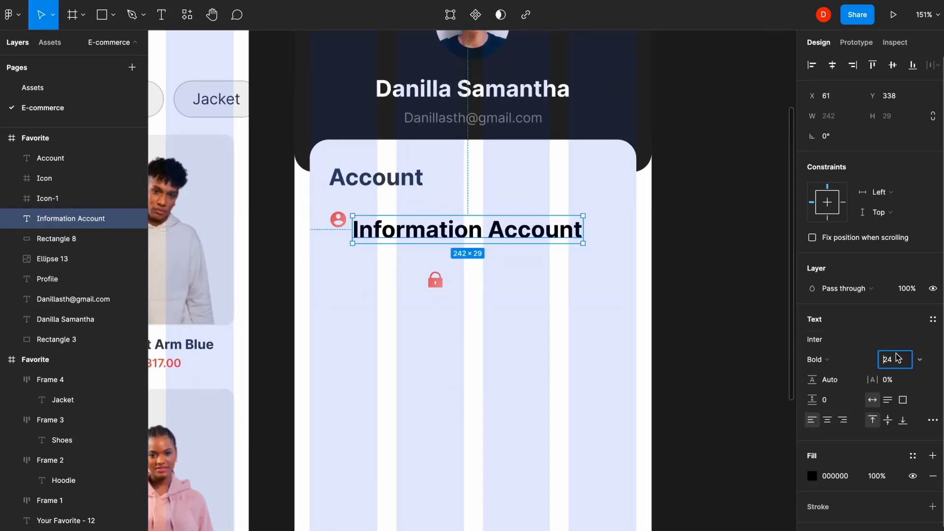
type("12")
key("Return")
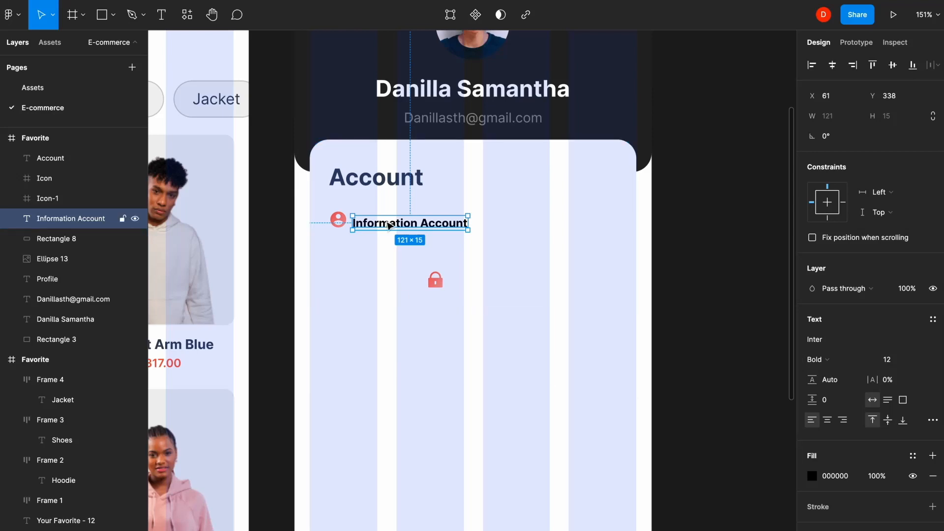
- Align the label with the profile icon, leaving an 8 px gap between them
left_click_drag(388, 223, 389, 221)
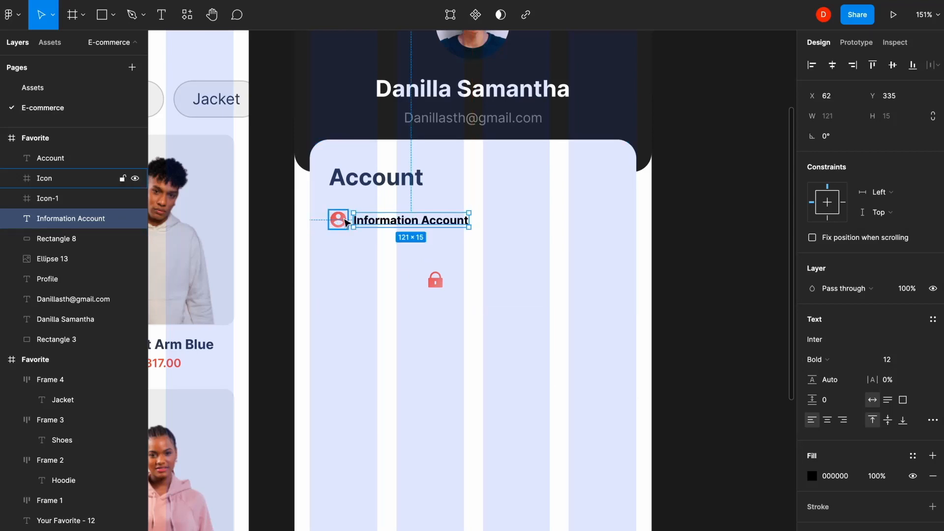
left_click(44, 178, "shift")
left_click(837, 178)
type("8")
key("Return")
- Give the Information Account label the Secondary colour style and Semi Bold weight
left_click(411, 221)
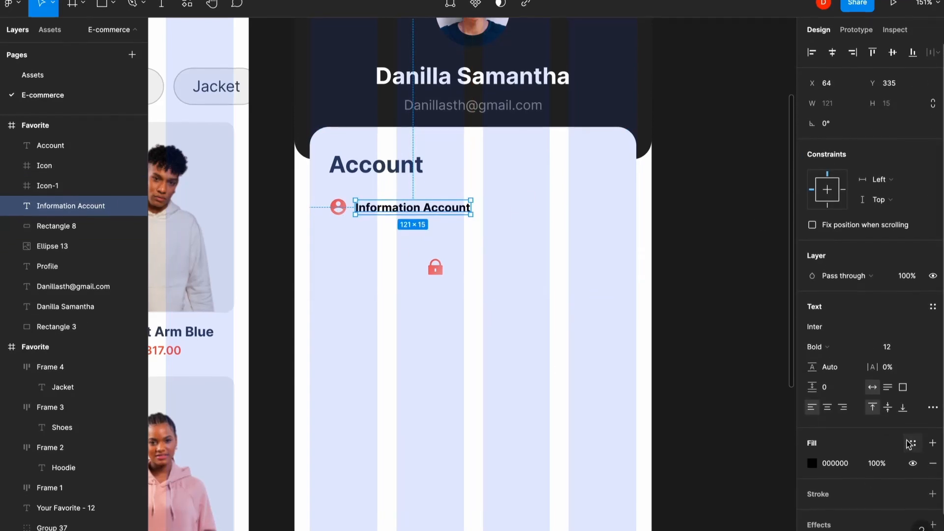
left_click(913, 456)
left_click(846, 526)
left_click(827, 325)
left_click(838, 309)
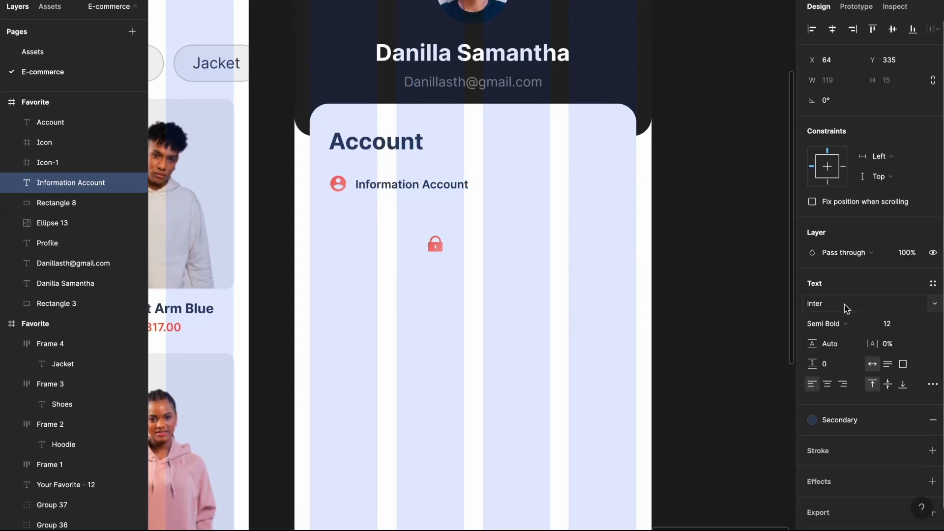
left_click(711, 330)
- Move the lock icon under the profile icon and duplicate the label as a 'Name,' subtitle
left_click_drag(435, 243, 340, 242)
left_click(399, 185)
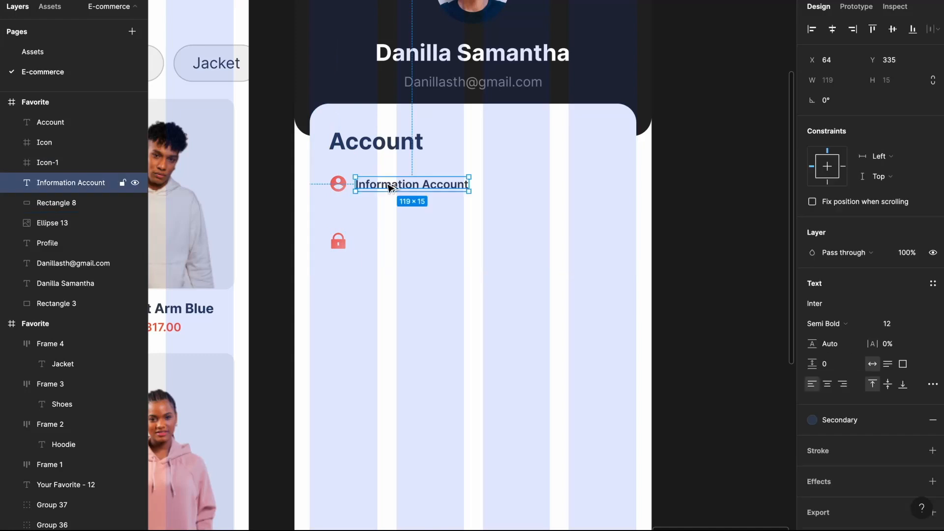
left_click_drag(399, 185, 392, 204, "alt")
key("Return")
type("Name, Email address, Phone N...")
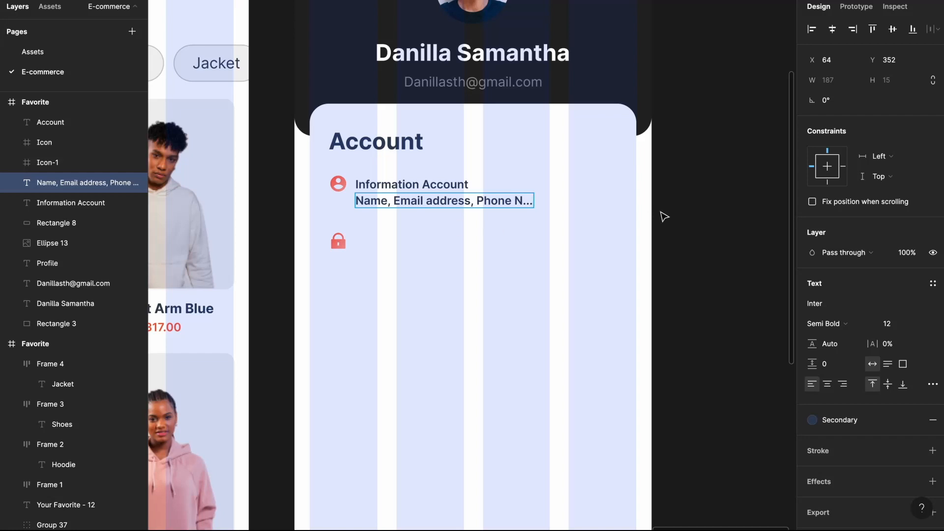
key("Escape")
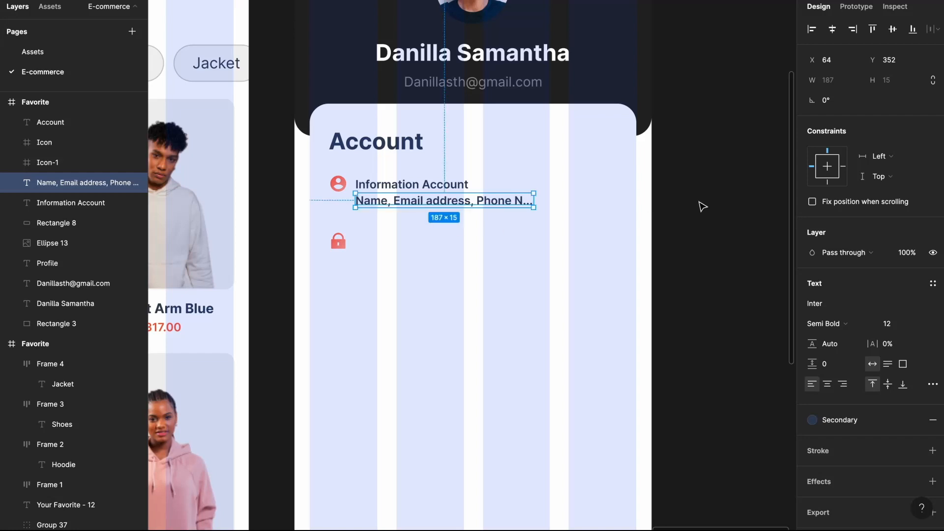
- Colour the subtitle with the Dim Text style and set it to Medium weight
left_click(847, 426)
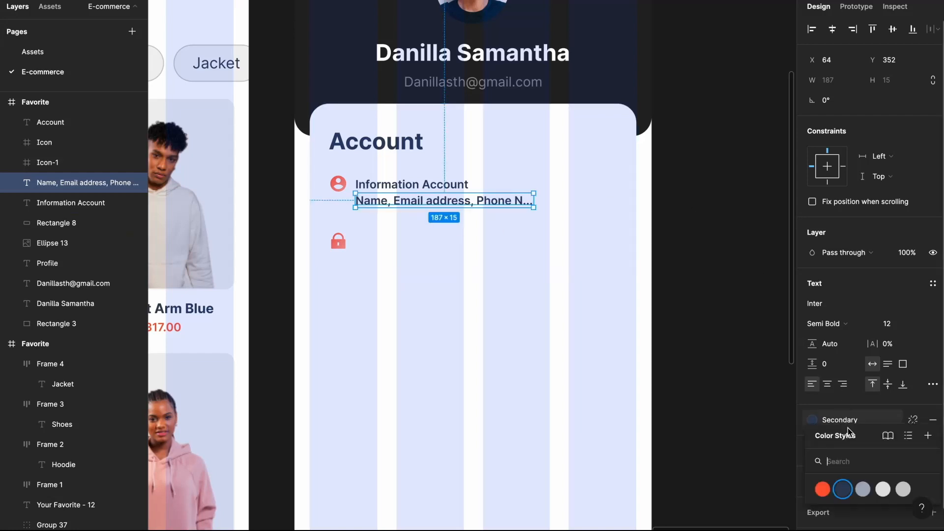
left_click(884, 491)
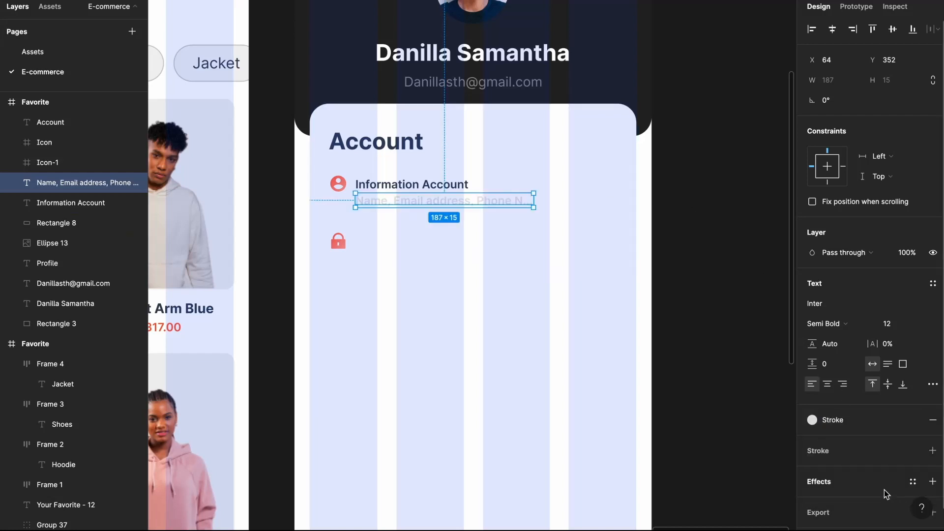
left_click(849, 422)
left_click(863, 490)
left_click(847, 327)
left_click(842, 308)
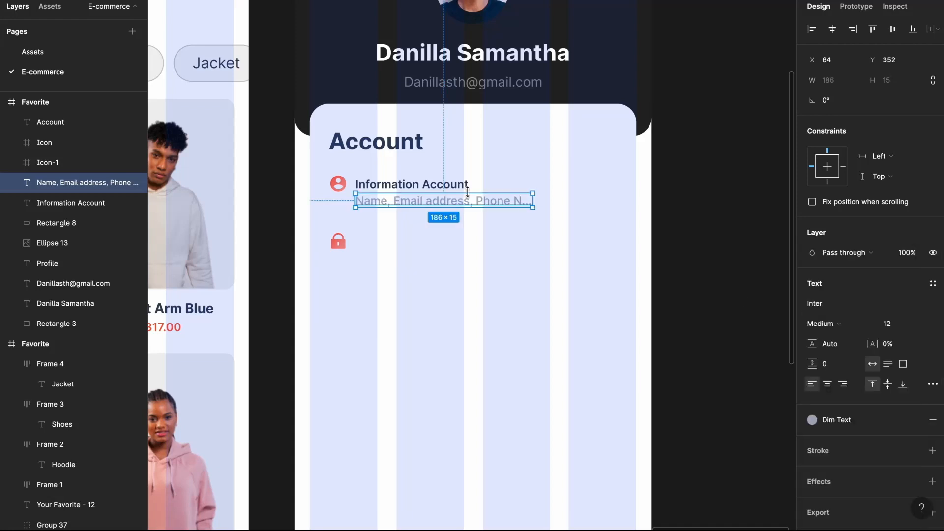
- Group the heading and subtitle and nudge the group up to line up with the icon
left_click(418, 185)
left_click(455, 202, "shift")
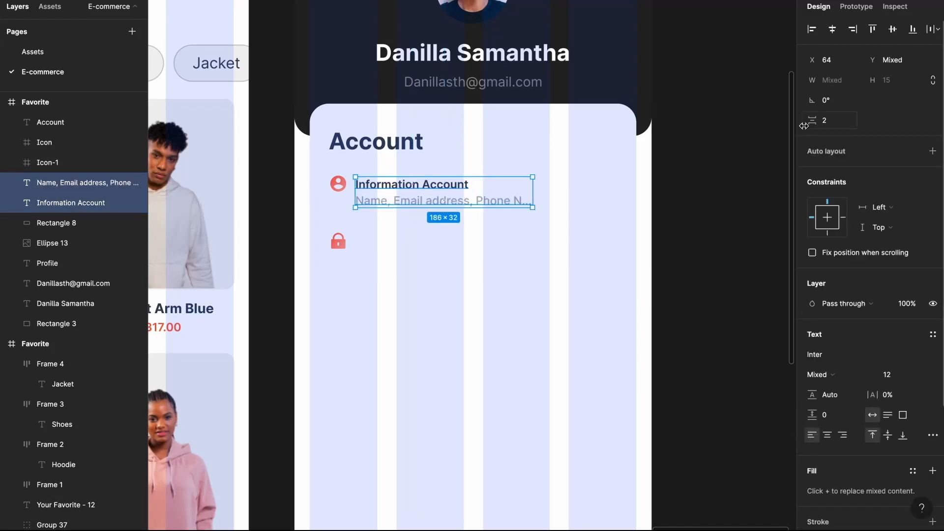
key("ctrl+g")
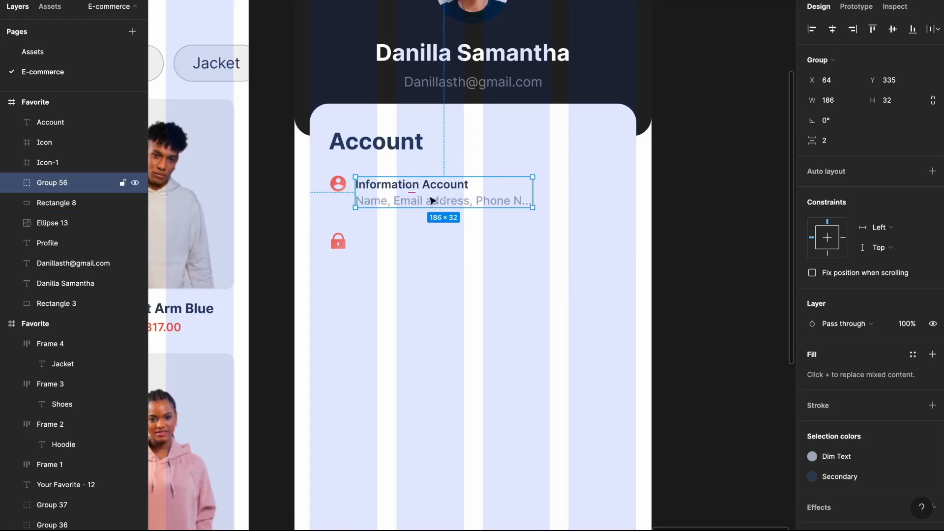
left_click_drag(435, 198, 436, 193)
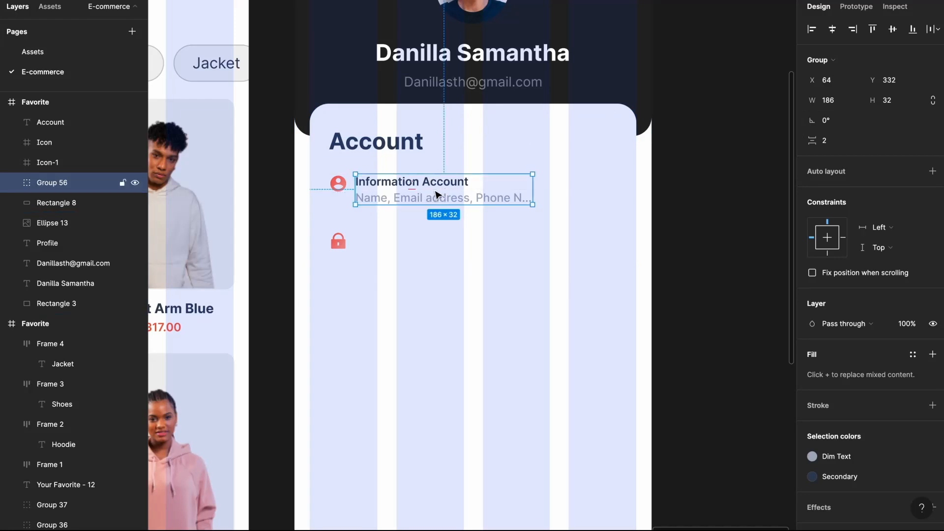
left_click(687, 228)
scroll(688, 227, "right", 1)
left_click(465, 149)
- Insert a Feather chevron-right icon at the right end of the Information Account row
left_click(307, 1)
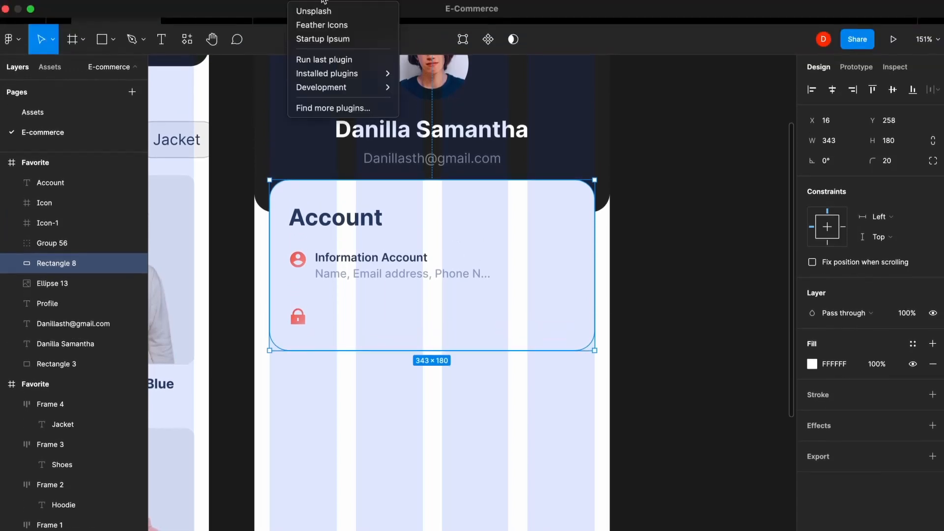
left_click(332, 26)
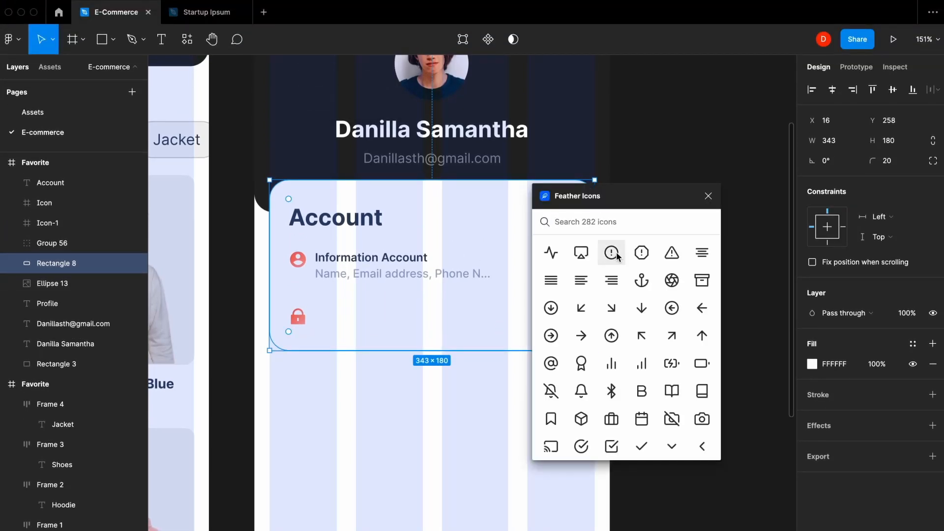
type("right")
left_click(587, 277)
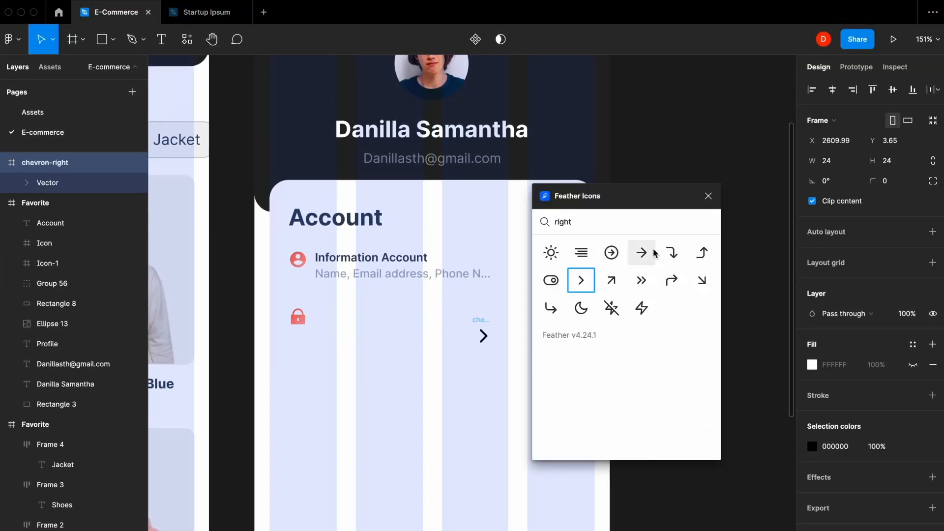
left_click(707, 197)
key("super+x")
left_click(574, 255)
key("super+v")
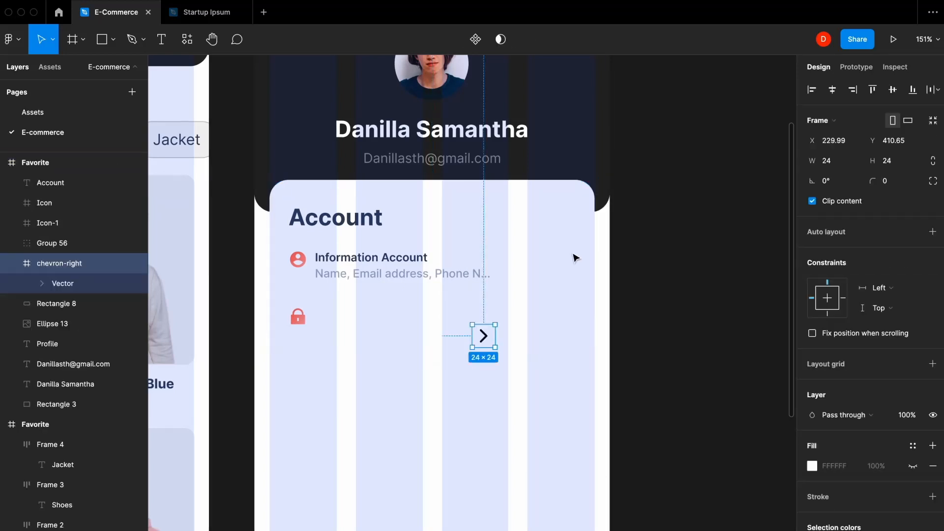
left_click_drag(483, 335, 583, 261)
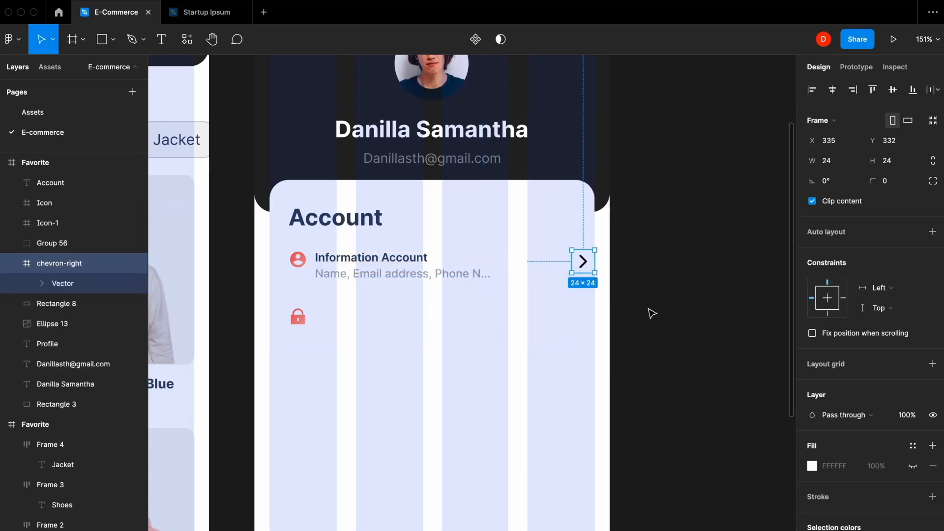
- Make the chevron light grey with a 1 px stroke weight
left_click(913, 491)
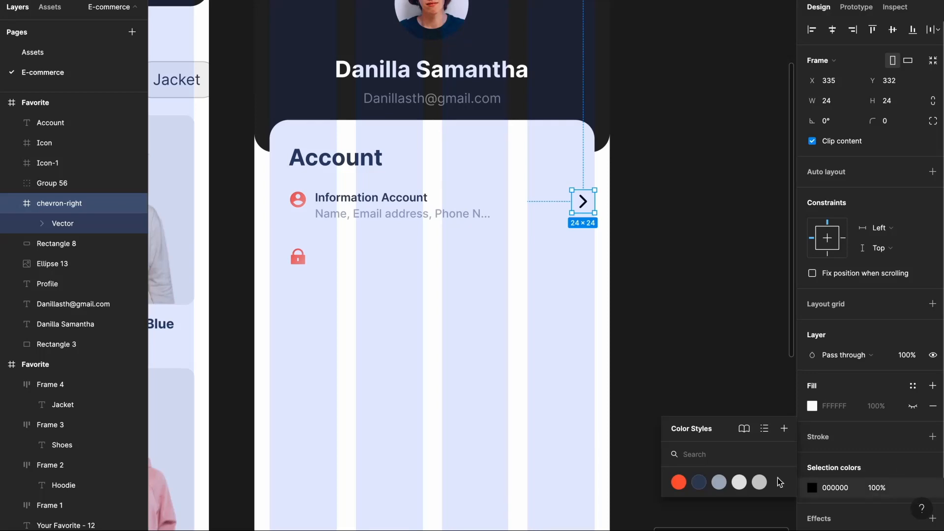
left_click(739, 482)
left_click(722, 360)
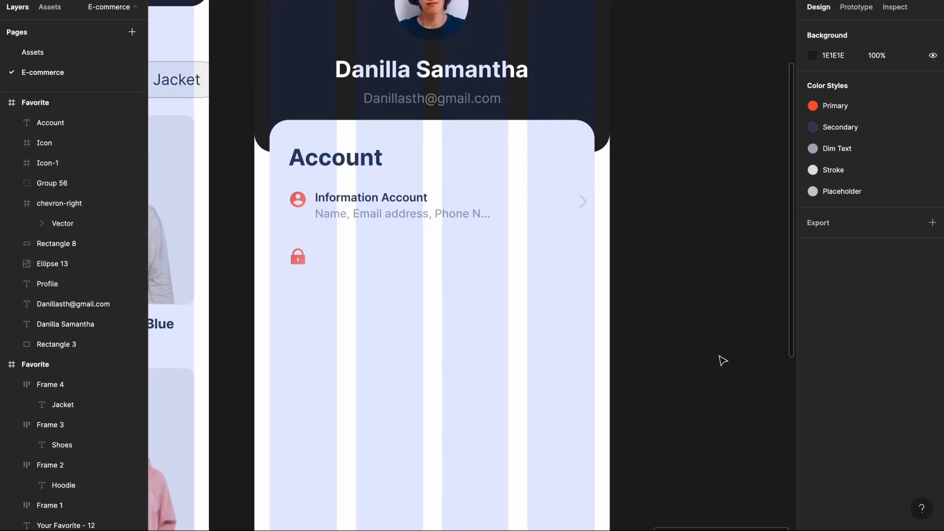
double_click(588, 201)
left_click_drag(870, 315, 866, 315)
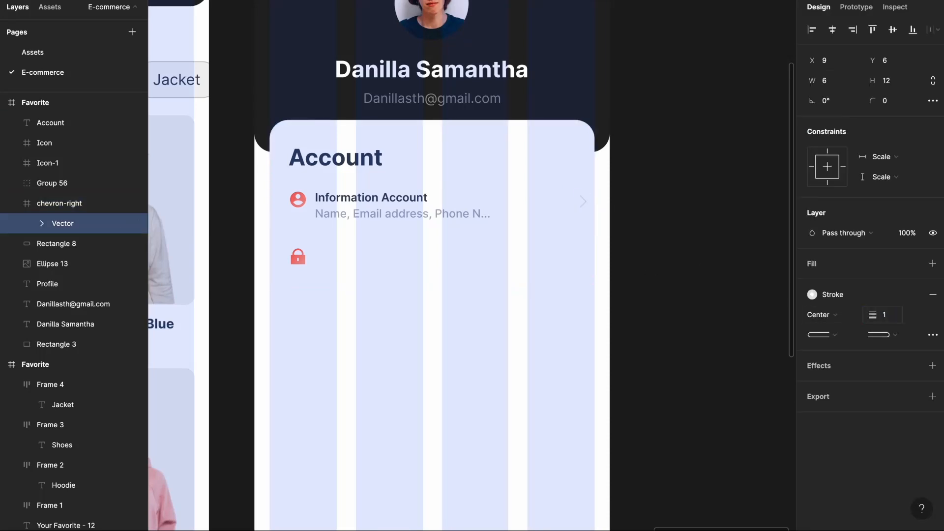
left_click(721, 271)
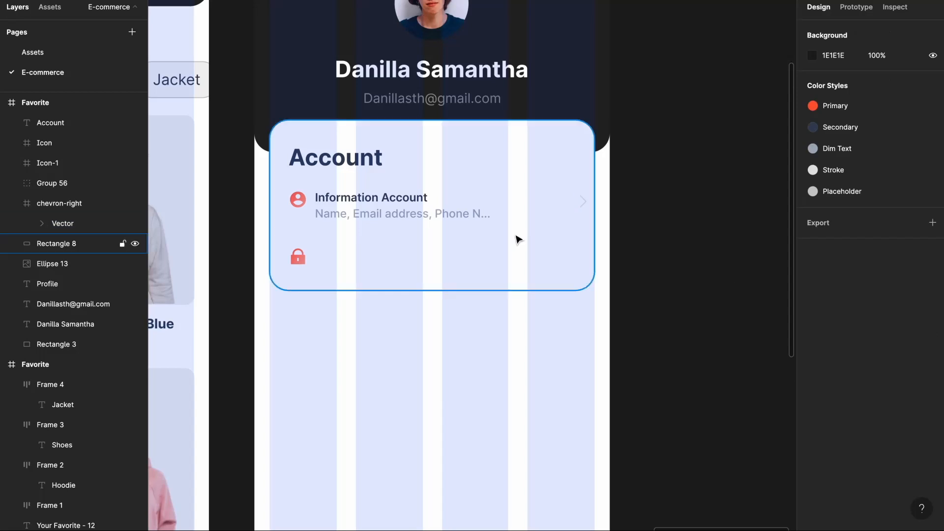
- Duplicate the row beside the lock icon as 'Password' with '********', copying the chevron too
left_click(394, 202)
left_click_drag(394, 203, 395, 257)
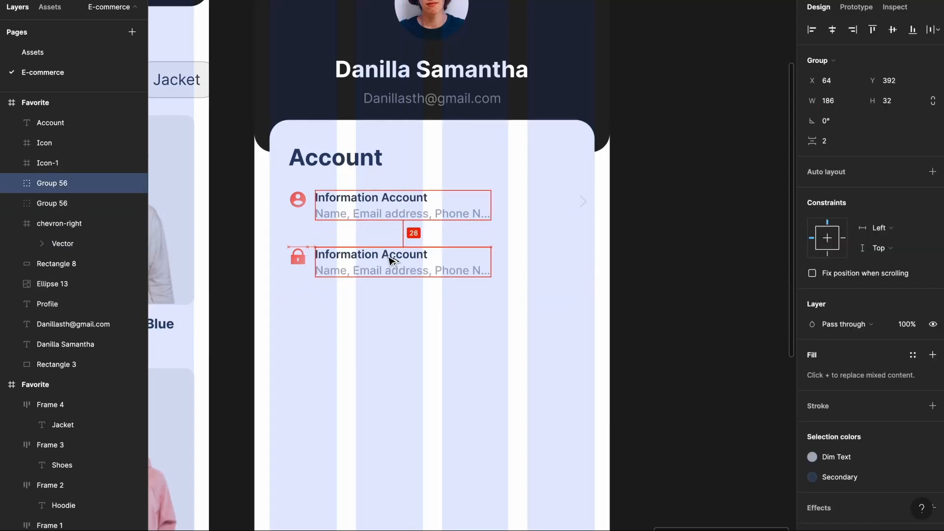
double_click(388, 255)
type("Password")
double_click(388, 271)
type("********")
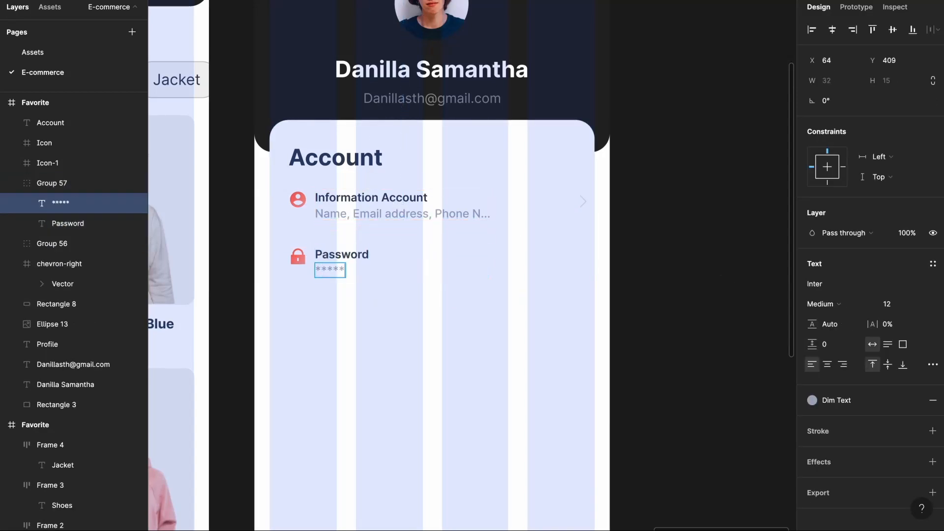
left_click(585, 203)
left_click_drag(585, 204, 585, 260)
left_click(346, 251, "shift")
- Group the Information Account row with its icon and chevron, and the lock icon with the Password text
left_click(337, 202)
left_click(298, 200, "shift")
key("ctrl+g")
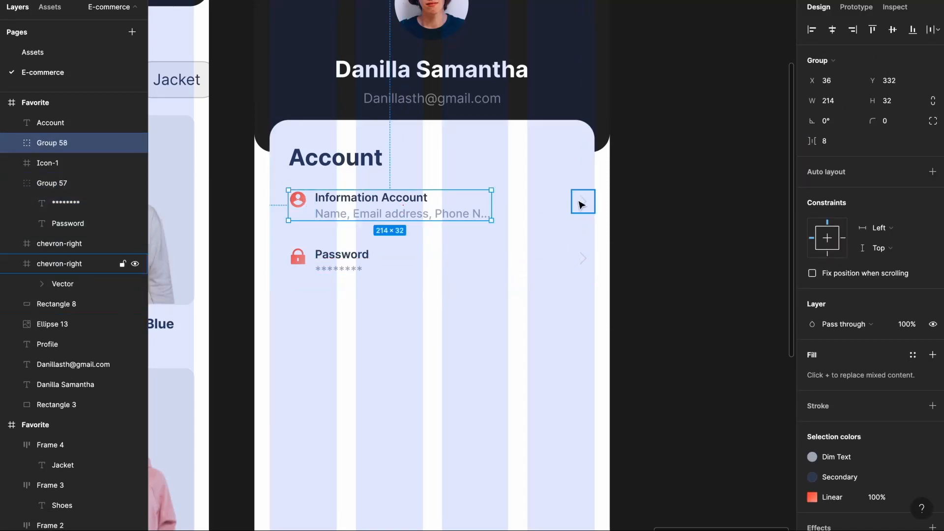
left_click(582, 204, "shift")
key("ctrl+g")
left_click(332, 257)
left_click(299, 257, "shift")
key("ctrl+g")
left_click(587, 261, "shift")
- Nudge both chevrons left and group the Password row with its chevron
double_click(585, 208)
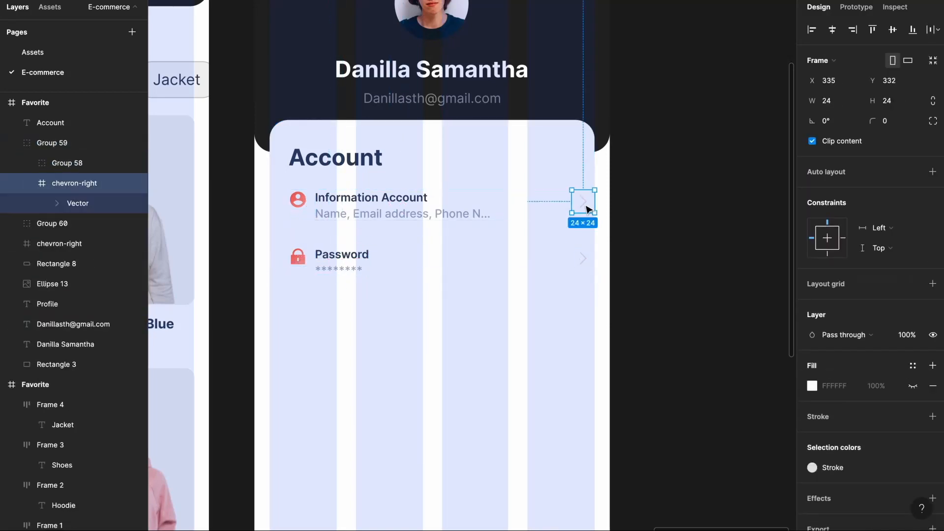
key("shift+Left")
left_click(584, 255)
key("shift+Left")
left_click(362, 261, "shift")
key("ctrl+g")
- Group both rows with the Account heading, centre them on the card, and group the whole card
left_click(358, 205)
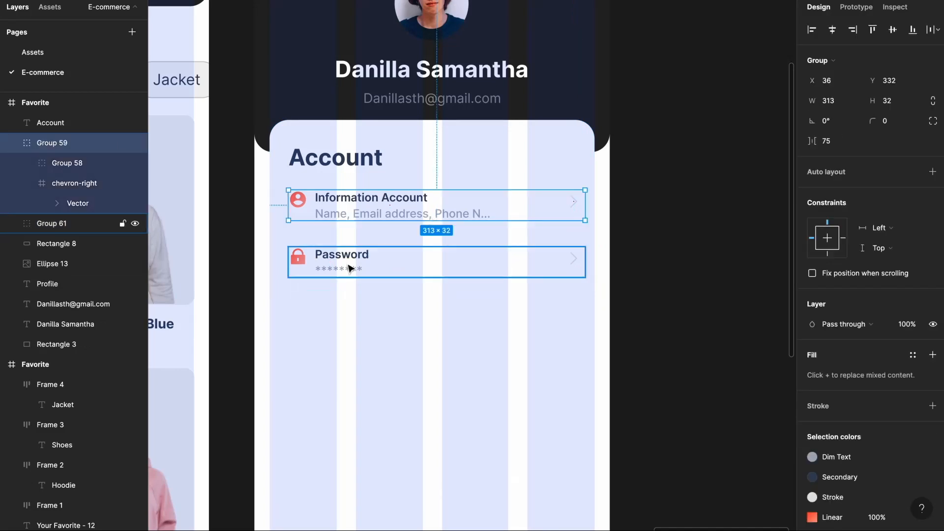
left_click(350, 267, "shift")
key("ctrl+g")
left_click(347, 159, "shift")
key("ctrl+g")
left_click(574, 137, "shift")
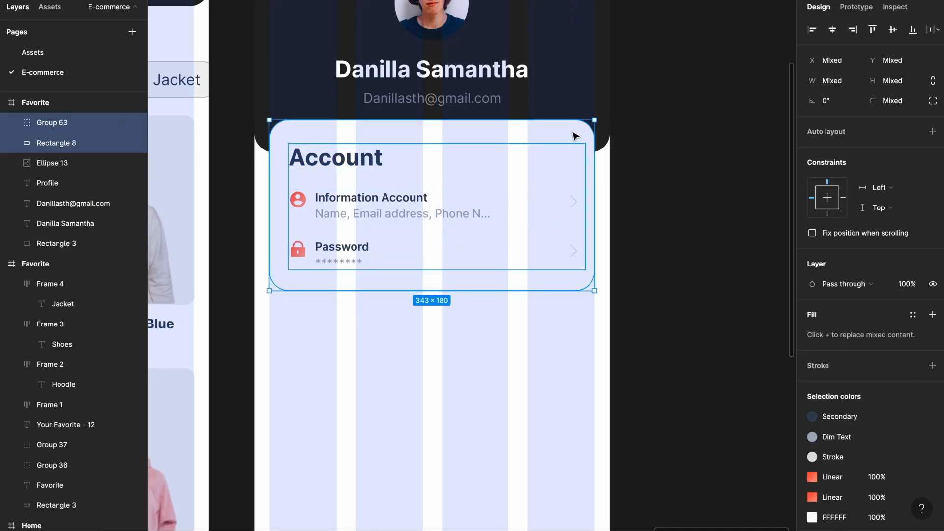
key("alt+h")
key("ctrl+g")
left_click(658, 227)
scroll(646, 255, "down", 3)
- Copy the Account card below, retitle it 'More', and make it taller
left_click_drag(473, 82, 479, 276)
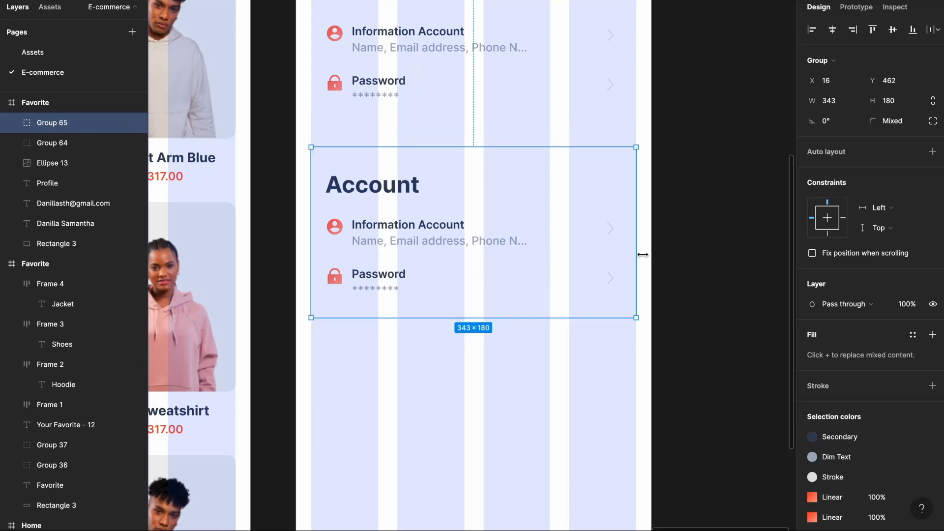
key("Escape")
double_click(361, 194)
type("More")
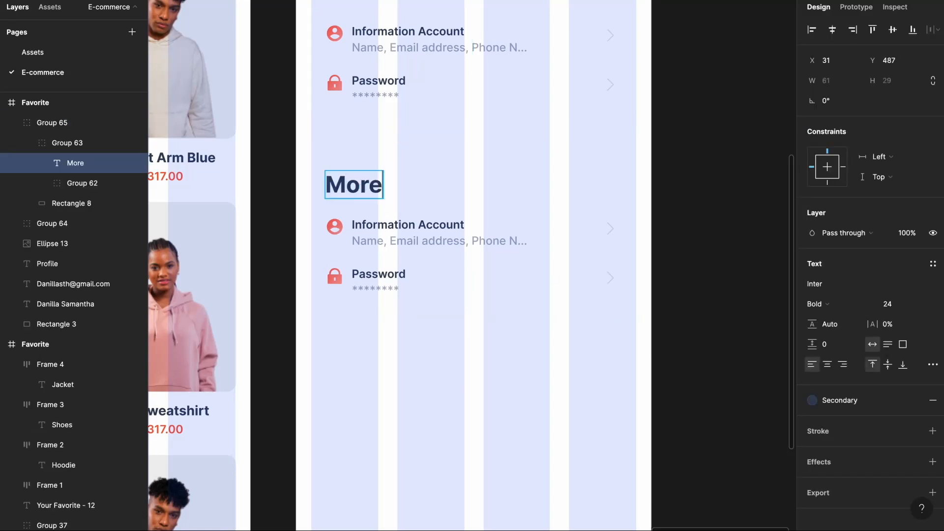
left_click(506, 182)
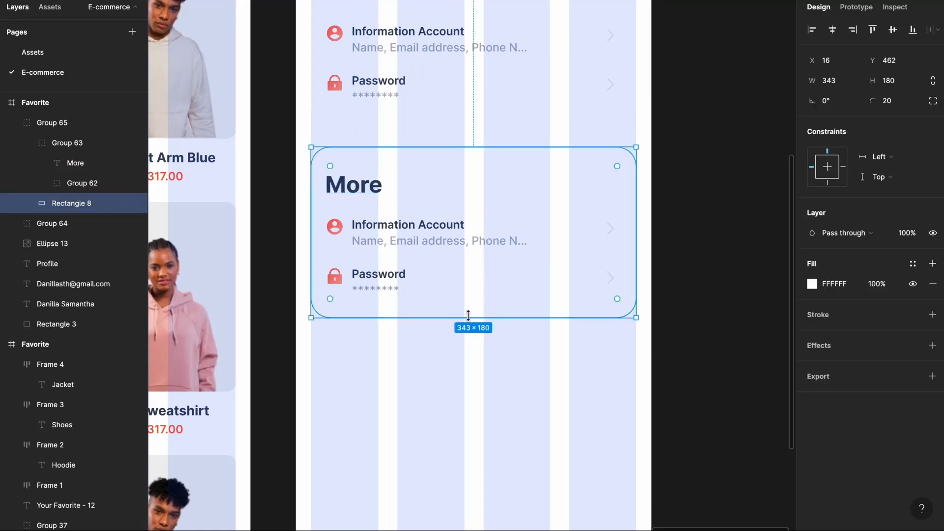
left_click_drag(468, 315, 468, 457)
left_click(695, 349)
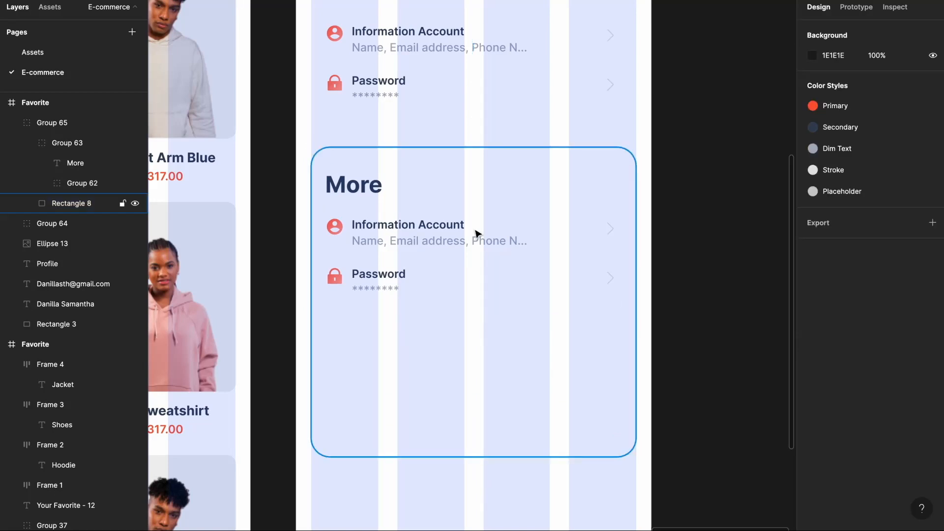
- Rename the More card's rows to Help Center and Terms and Conditions
double_click(450, 227)
type("Help Center")
double_click(470, 243)
type("C")
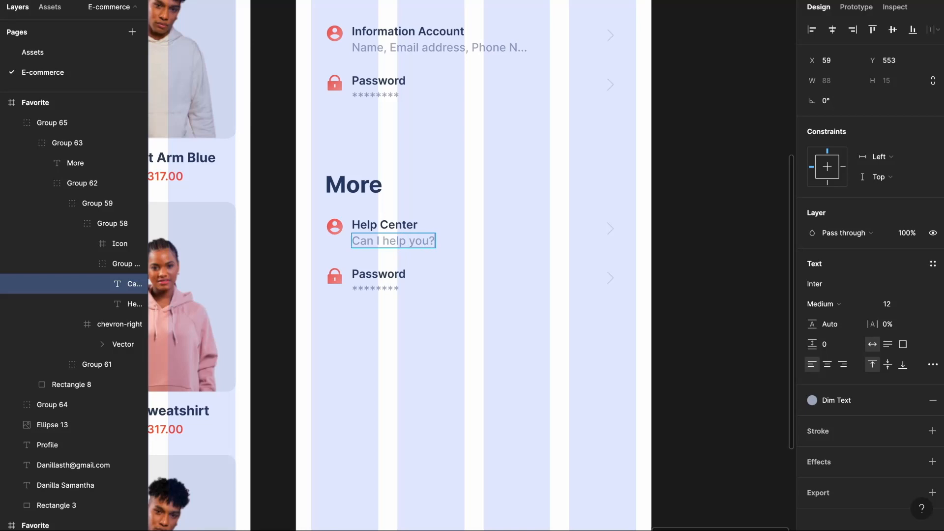
double_click(395, 274)
type("Terms and Conditions")
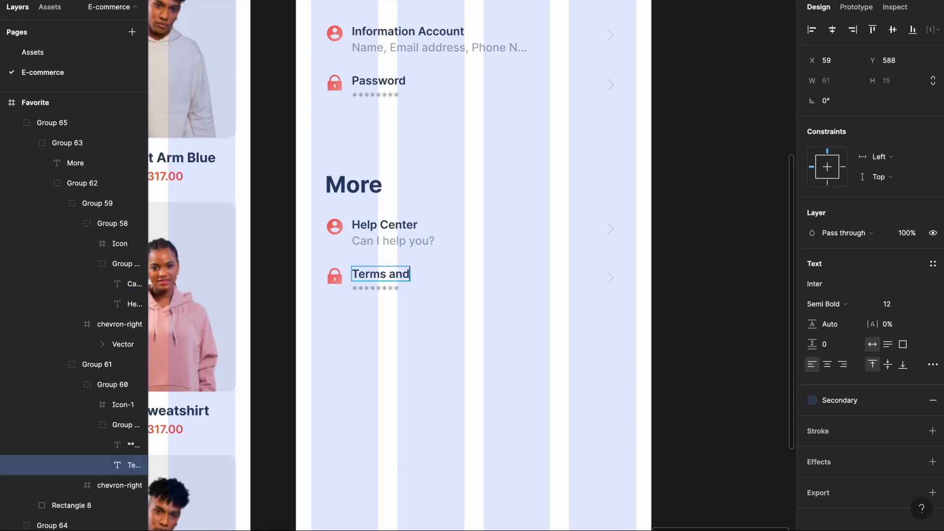
- Set the Terms subtitle to 'Our terms of conditions' and duplicate that row below
double_click(368, 288)
type("Our terms of conditions")
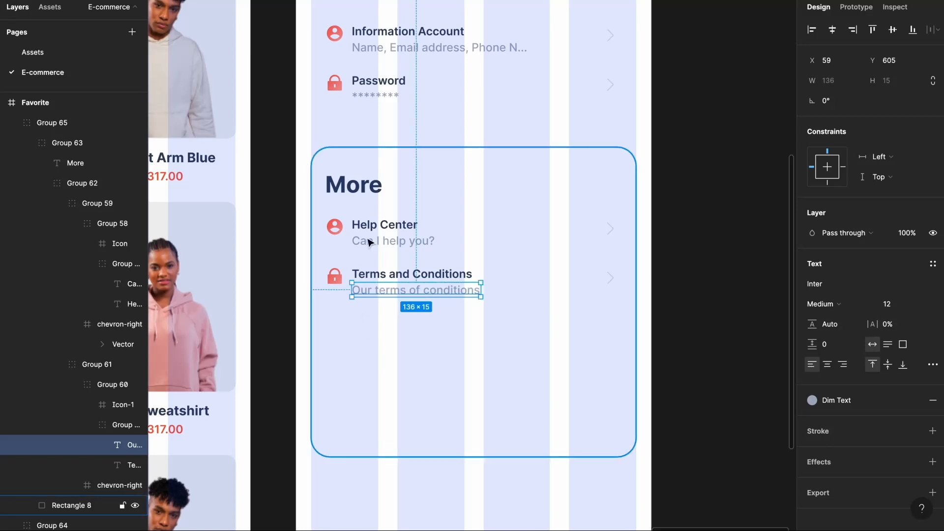
left_click(381, 294)
left_click_drag(392, 276, 394, 326)
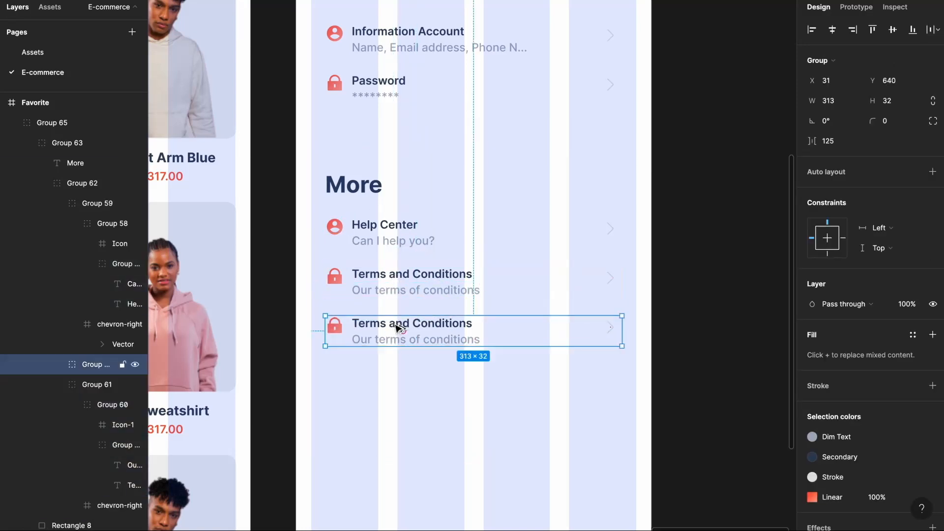
- Rename the copy 'About us' and add a 'Log Out' row below without a subtitle
double_click(394, 323)
type("About us")
left_click(338, 342)
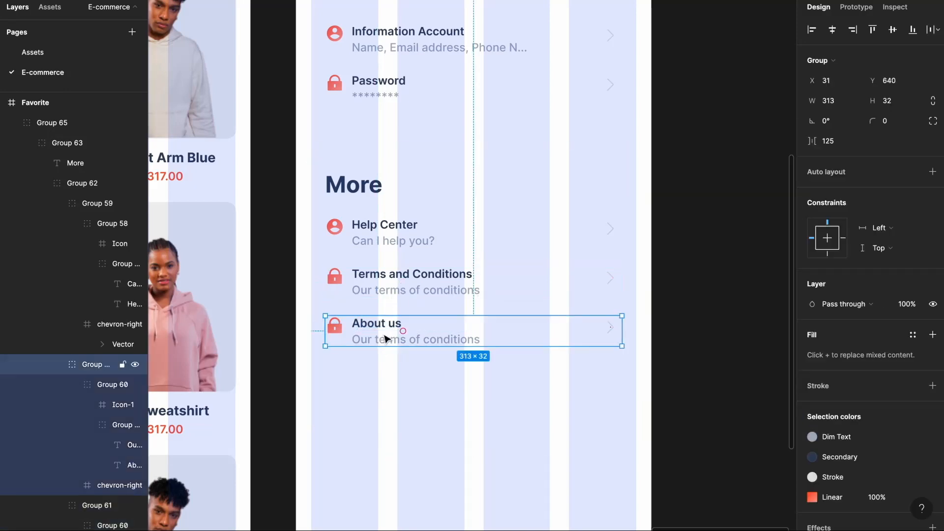
left_click_drag(337, 343, 338, 392)
double_click(363, 372)
type("Log Out")
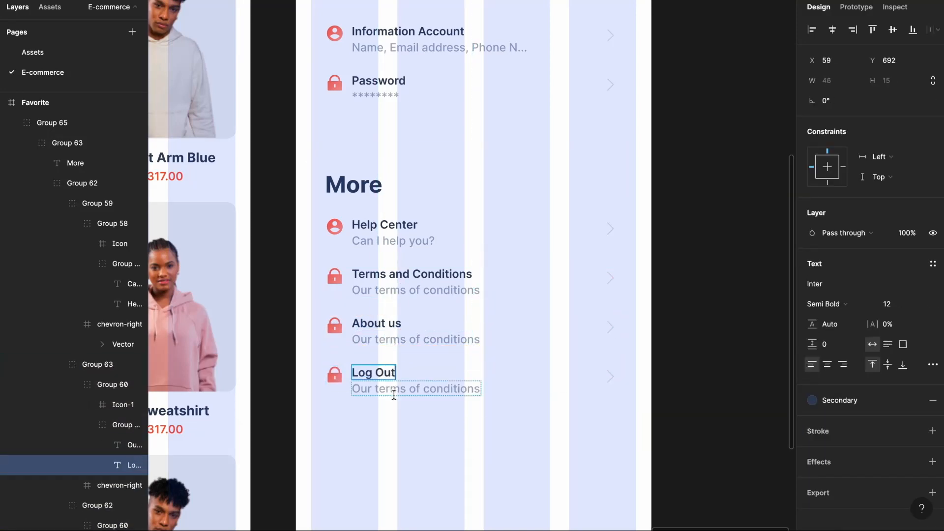
left_click(417, 389)
key("Delete")
- Reposition the Log Out text so it sits vertically centred beside its icon
left_click(385, 372)
double_click(385, 372)
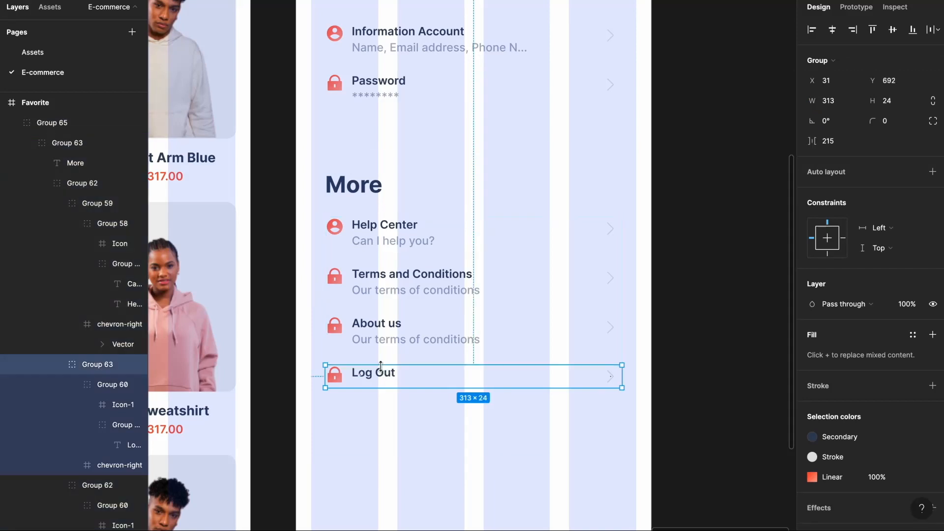
double_click(381, 377)
key("Right")
key("Right")
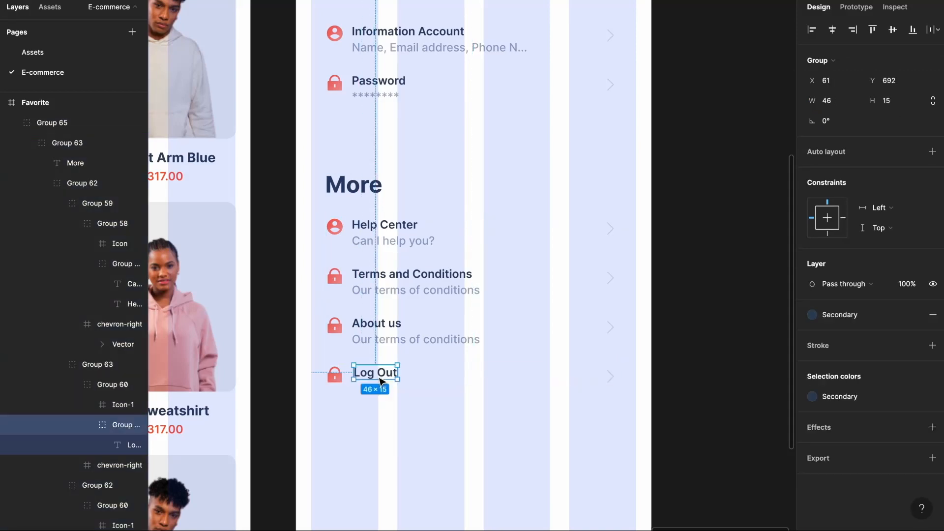
left_click(337, 379, "shift")
left_click(372, 378)
left_click_drag(374, 377, 372, 383)
left_click(340, 378, "shift")
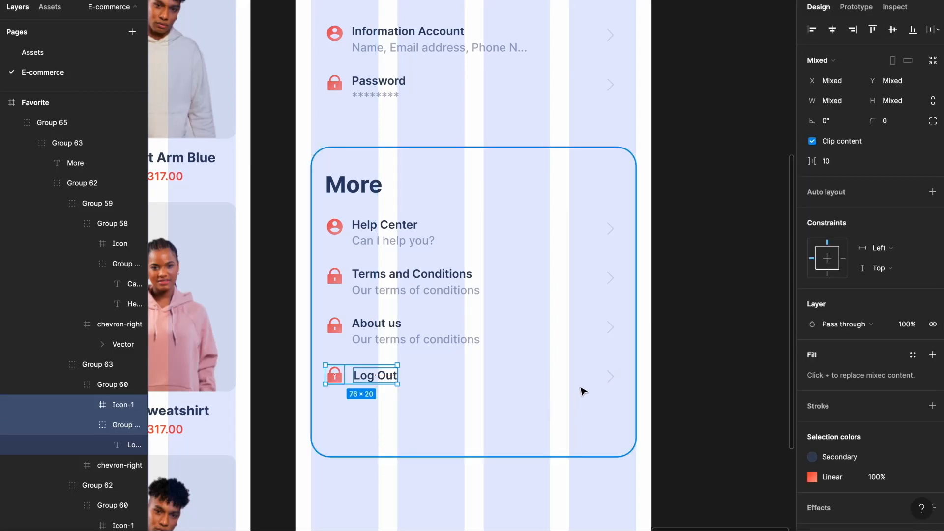
- Colour the Log Out text and its chevron red D12645
left_click(609, 383)
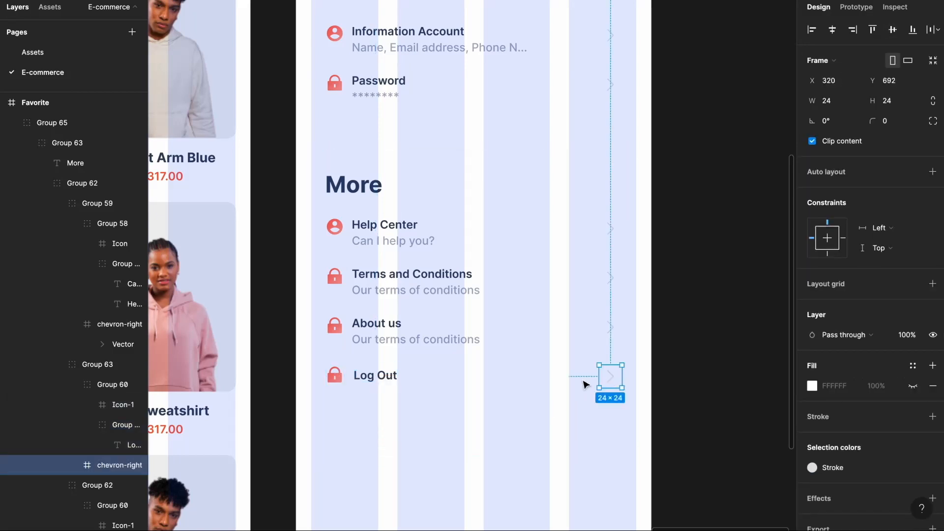
left_click(386, 376, "shift")
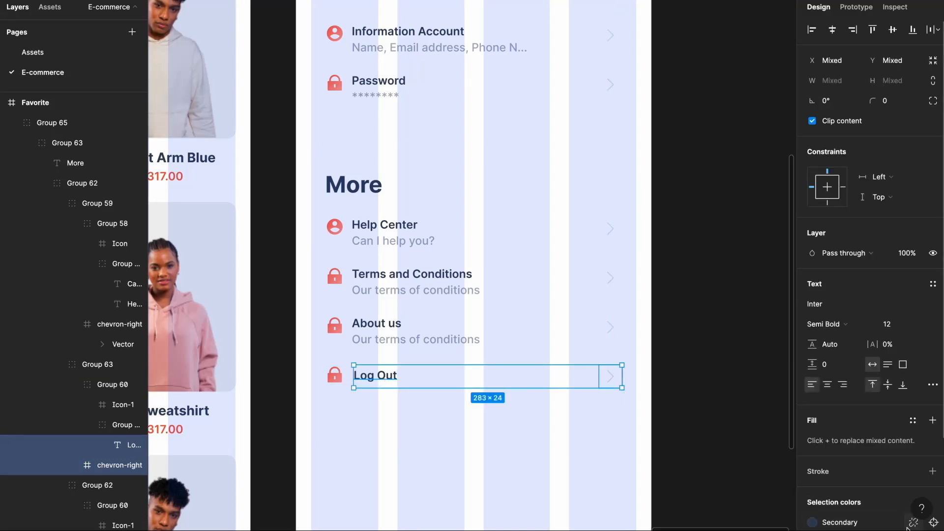
left_click(913, 523)
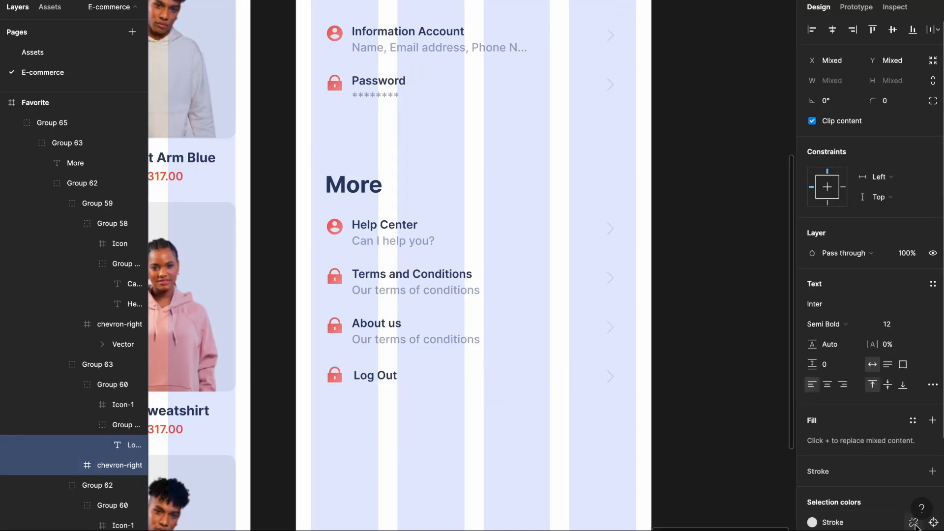
left_click(913, 524)
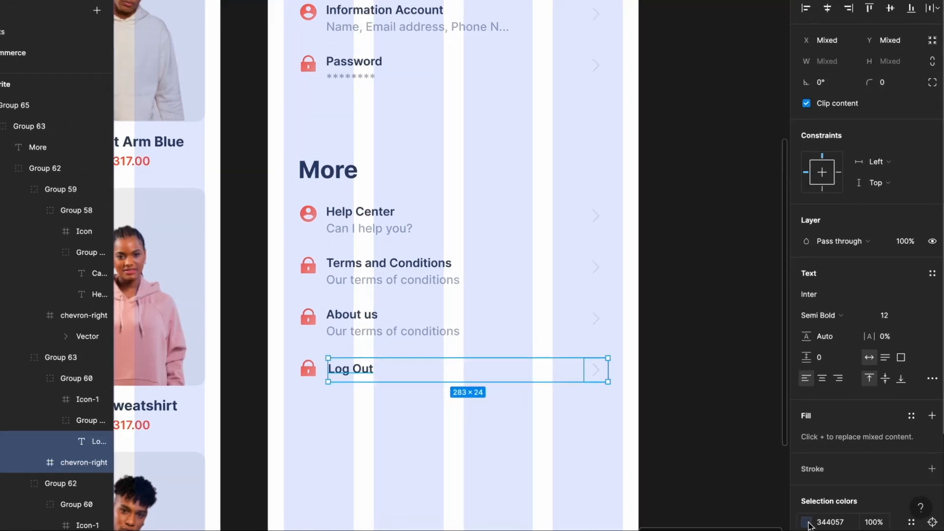
left_click(813, 522)
left_click(747, 358)
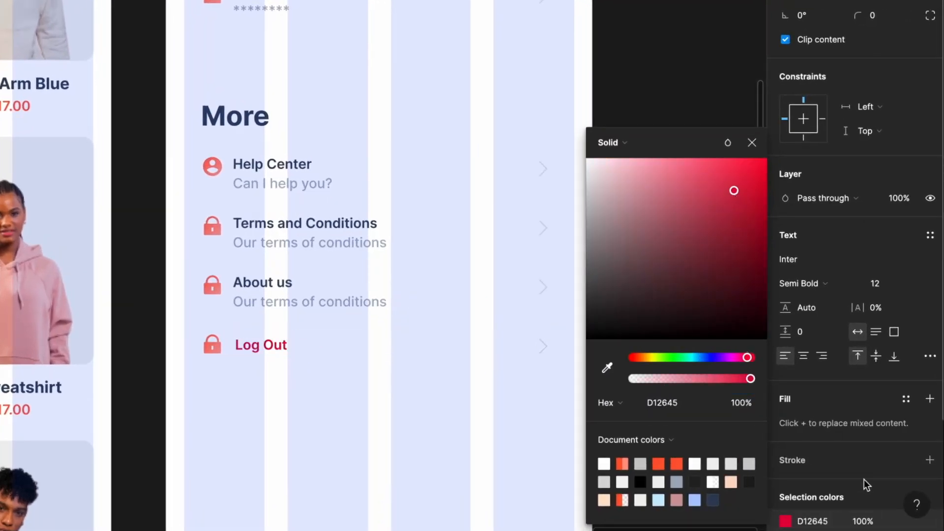
left_click(813, 522)
scroll(858, 409, "down", 3)
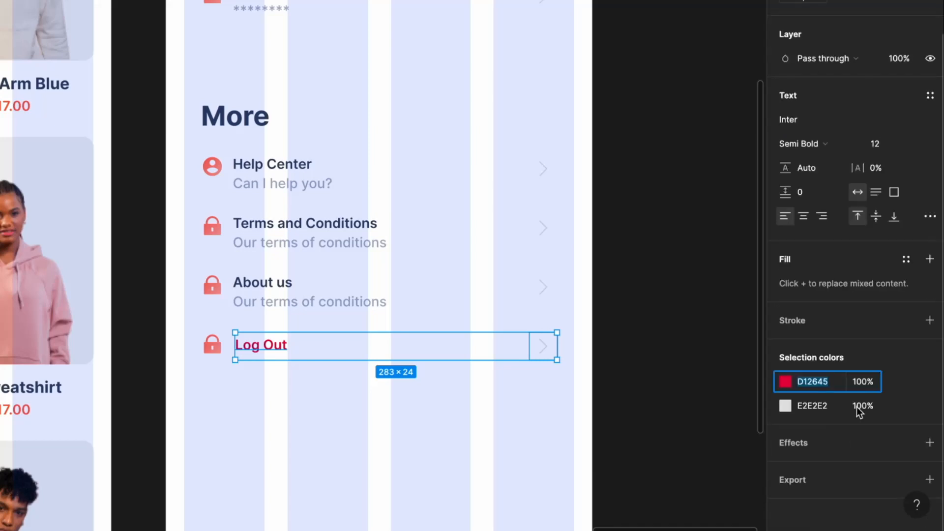
left_click(826, 409)
type("D12645")
key("Return")
left_click(676, 334)
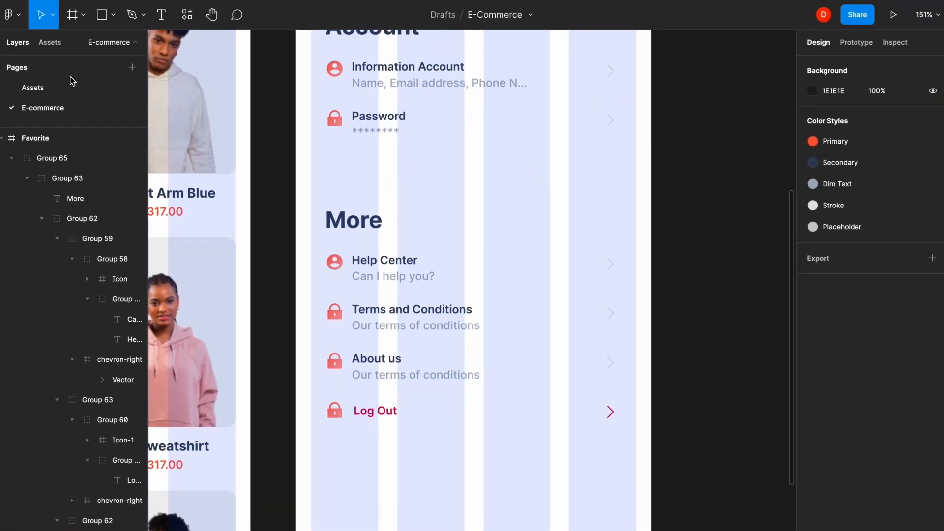
- Put the headset icon from Assets into the Help Center row in place of its old icon
left_click(61, 92)
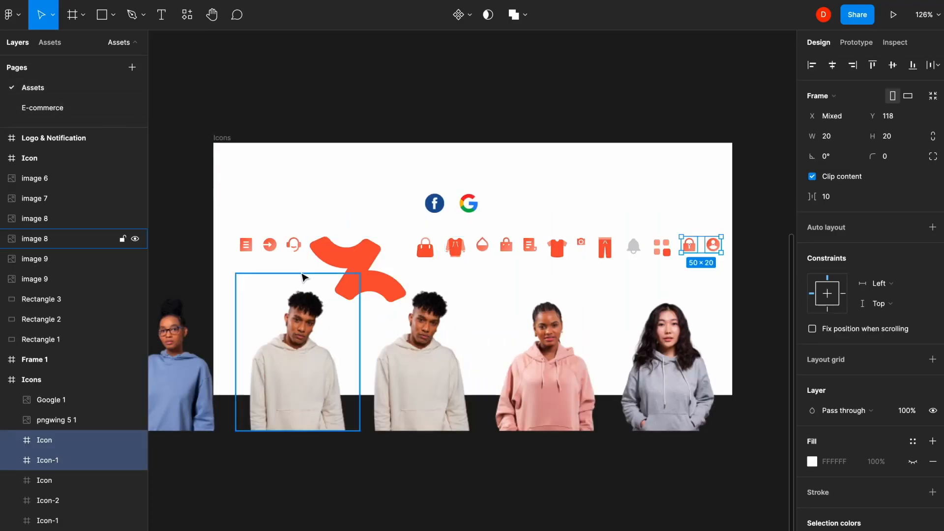
left_click(297, 248)
left_click(91, 110)
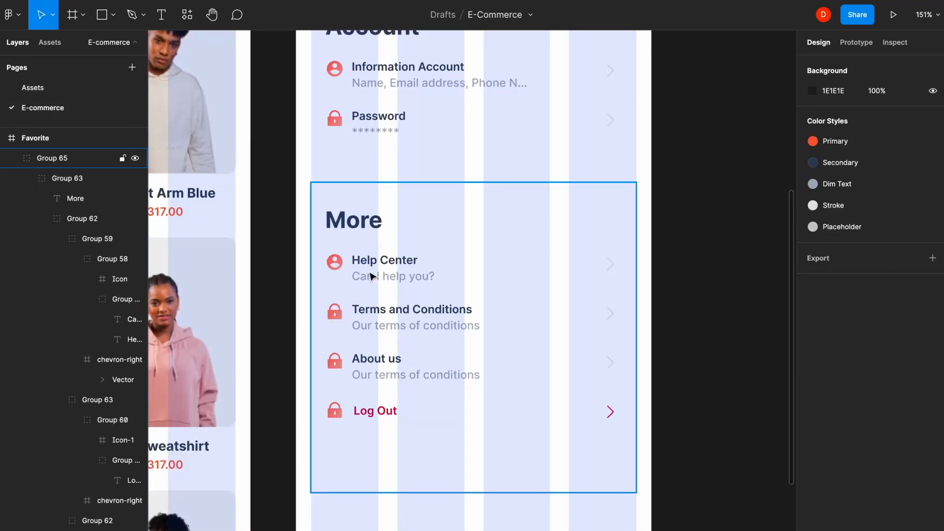
left_click(358, 260)
left_click(357, 257)
double_click(360, 264)
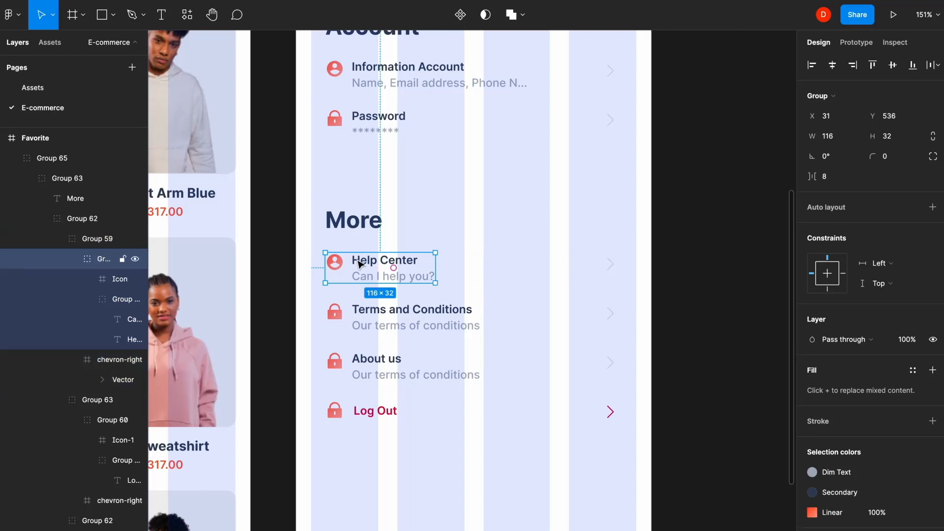
key("ctrl+v")
left_click_drag(422, 269, 385, 258)
left_click(338, 261, "shift")
scroll(338, 261, "up", 5, "ctrl")
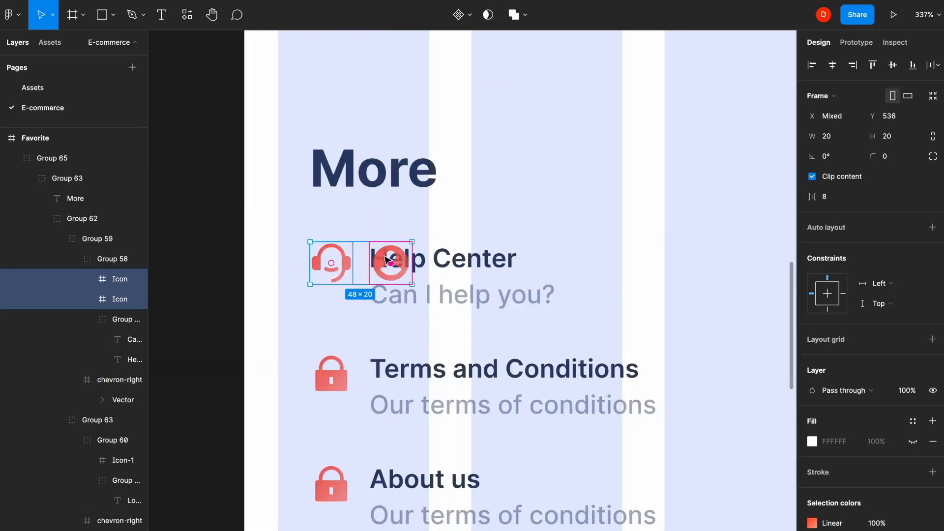
left_click(384, 256)
scroll(388, 259, "down", 5, "ctrl")
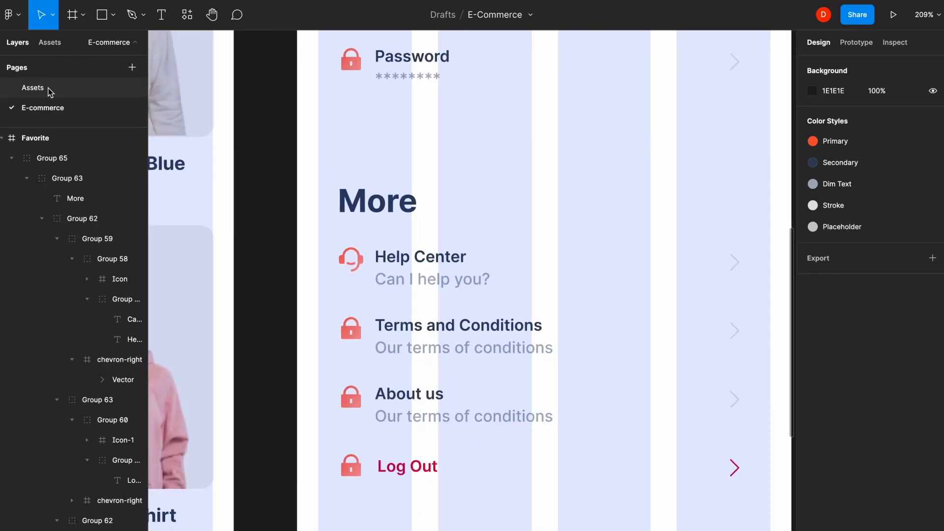
- Replace the Terms and Conditions lock with a document icon copied from Assets
left_click(47, 88)
left_click(246, 244)
key("ctrl+c")
left_click(42, 108)
key("ctrl+v")
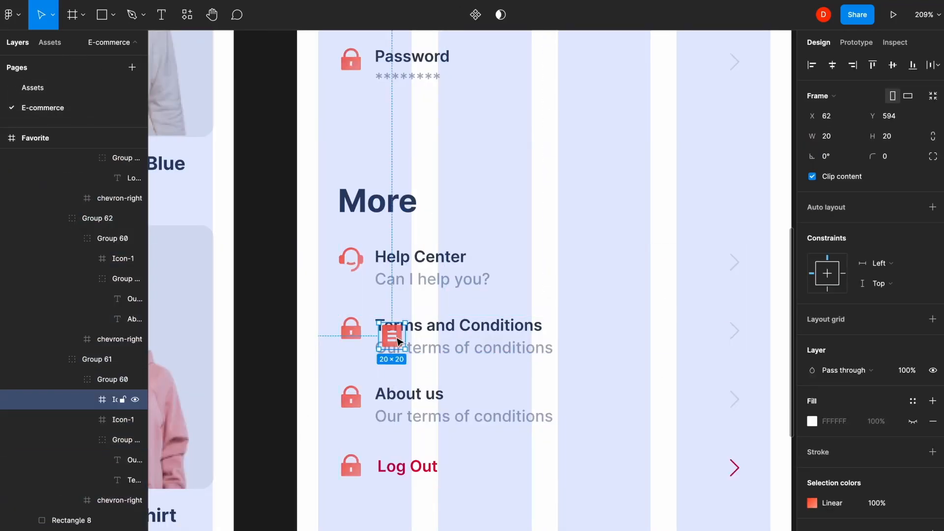
left_click(353, 331, "shift")
scroll(353, 331, "up", 5, "ctrl")
left_click_drag(354, 331, 418, 328)
left_click(418, 327)
key("Delete")
scroll(402, 322, "down", 3, "ctrl")
left_click(358, 325)
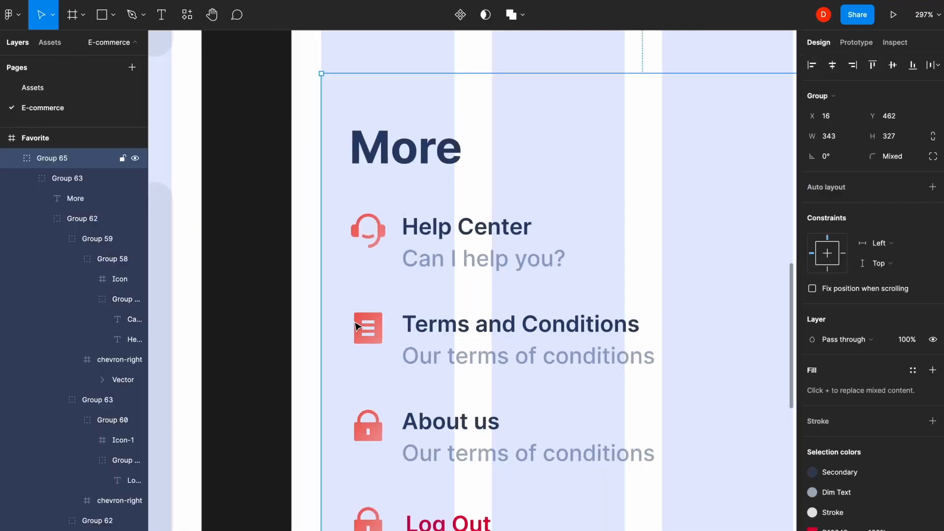
- Swap the About us lock for a copy of the document icon
double_click(367, 327)
double_click(369, 327)
key("ctrl+c")
double_click(415, 429)
double_click(415, 428)
key("ctrl+v")
left_click(117, 281)
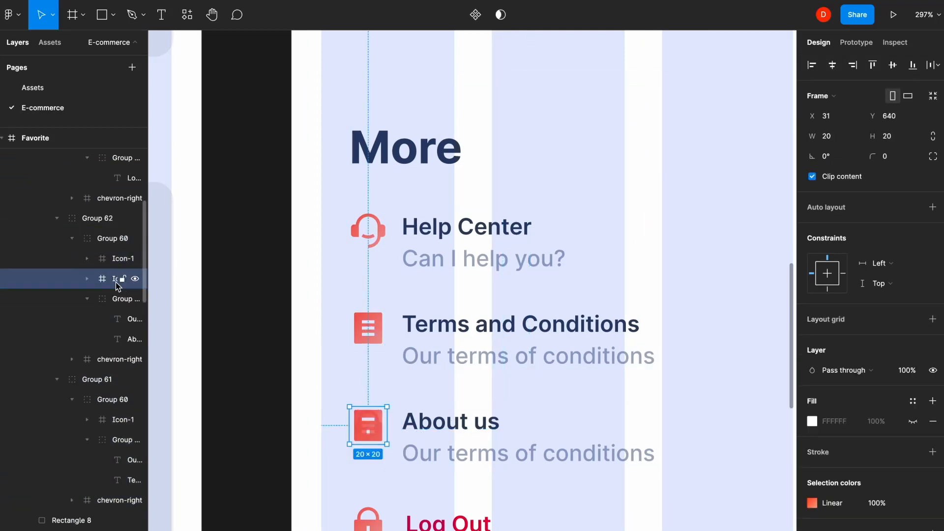
key("Delete")
- Replace the Log Out lock with the exit icon from Assets
left_click(32, 88)
left_click(269, 245)
key("ctrl+c")
left_click(42, 107)
scroll(436, 445, "down", 3)
double_click(406, 411)
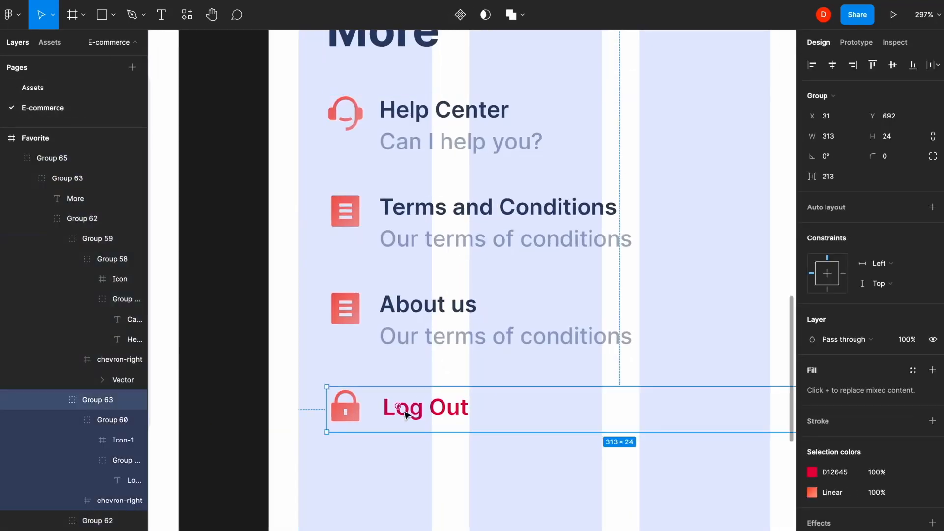
double_click(406, 411)
key("ctrl+v")
left_click_drag(466, 415, 405, 413)
left_click(347, 408, "shift")
left_click_drag(346, 407, 393, 403)
left_click(391, 400)
key("Delete")
scroll(388, 397, "down", 5, "ctrl")
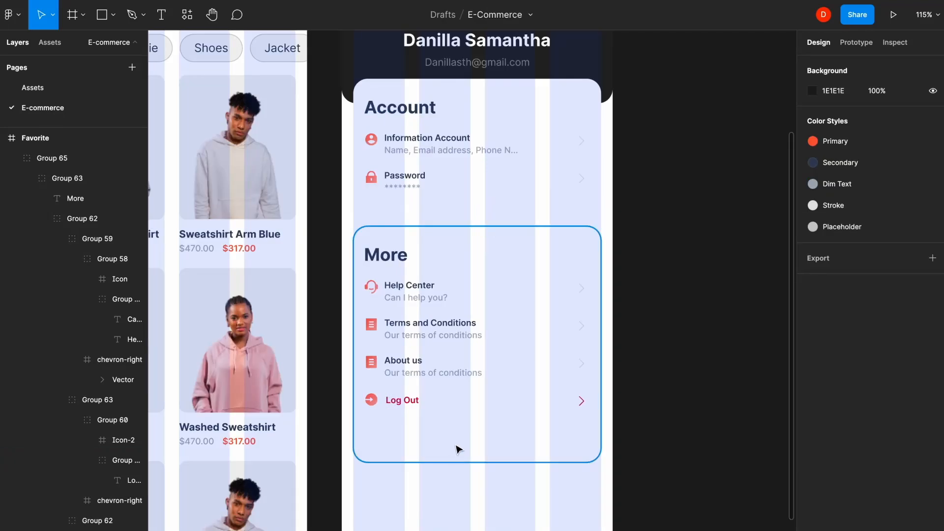
- Shorten the More card background to 343×274 so it fits its rows
double_click(458, 448)
left_click_drag(450, 459, 452, 427)
left_click(534, 466)
scroll(534, 465, "down", 5, "ctrl")
- Trim the Profile frame to 375×796 and zoom to fit all screens
left_click(556, 482, "ctrl")
left_click_drag(515, 530, 517, 465)
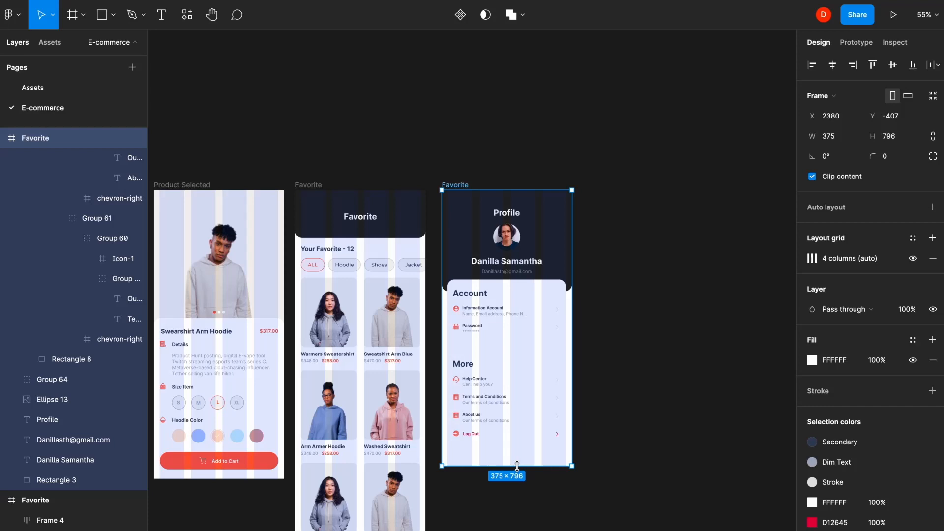
left_click(677, 414)
key("shift+1")
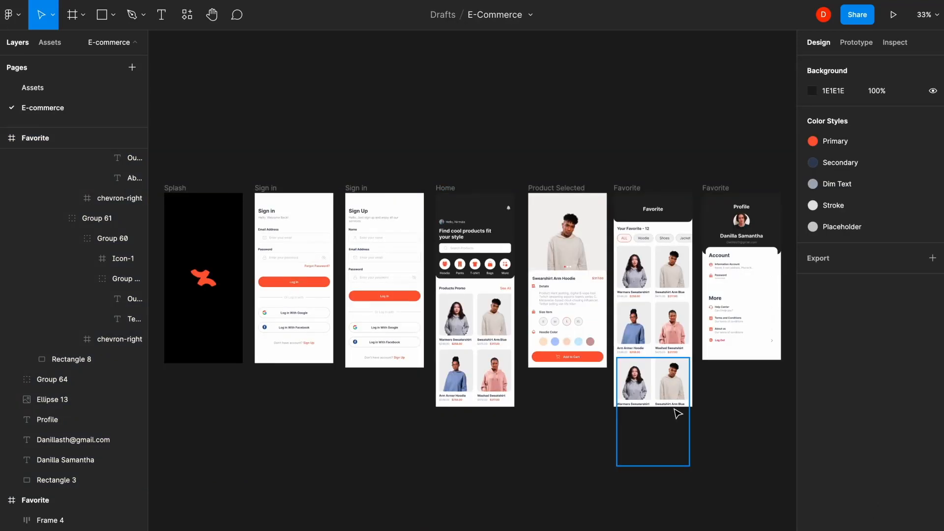